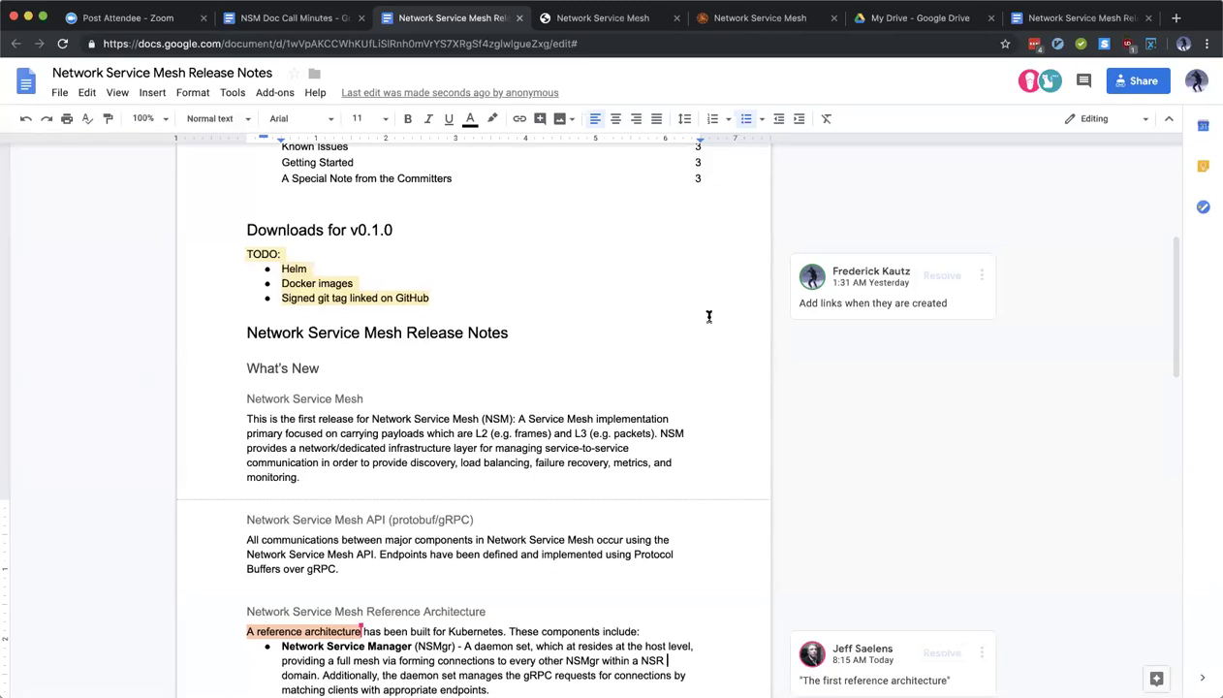
Step: Review the release notes' title, table of contents and the Downloads for v0.1.0 section with its TODO list
scroll(709, 317, up, 1)
scroll(708, 317, up, 5)
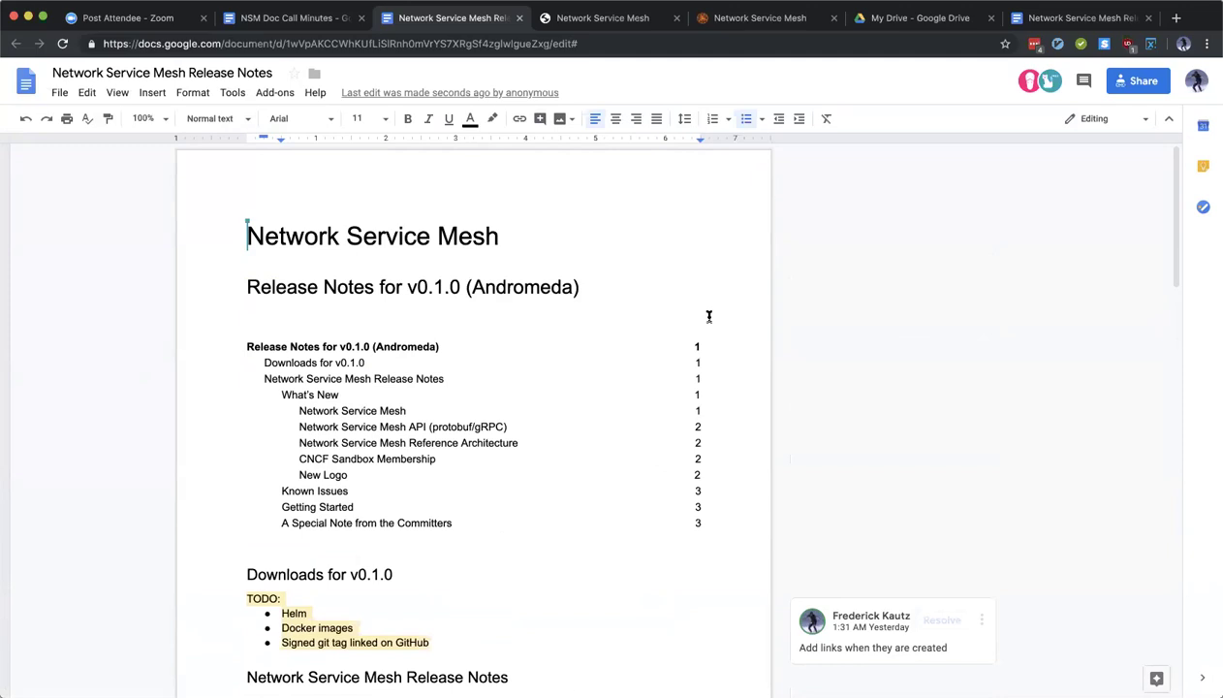
scroll(621, 396, down, 3)
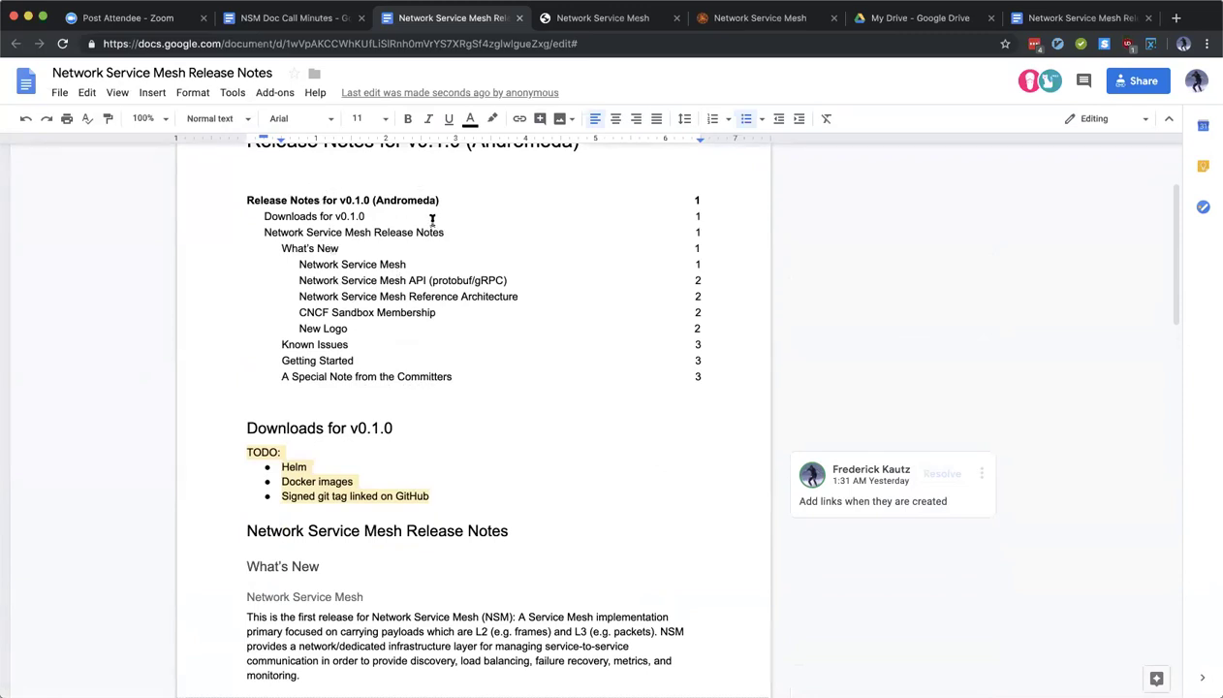
scroll(466, 205, up, 1)
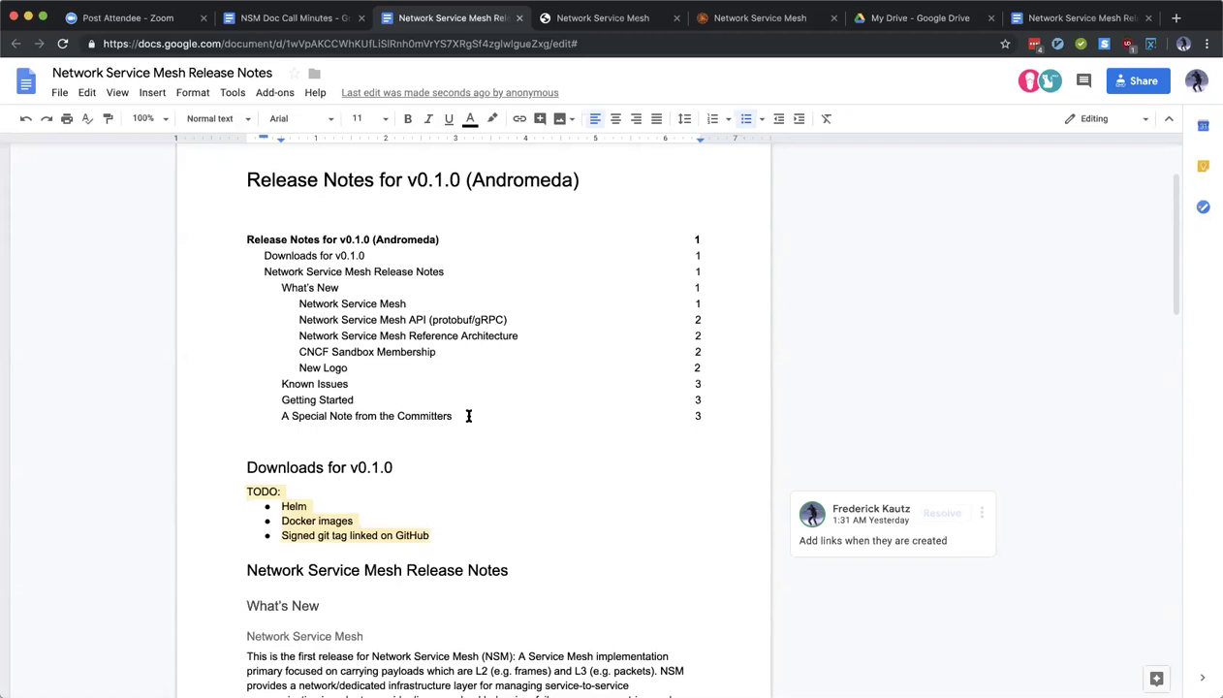
scroll(546, 425, down, 1)
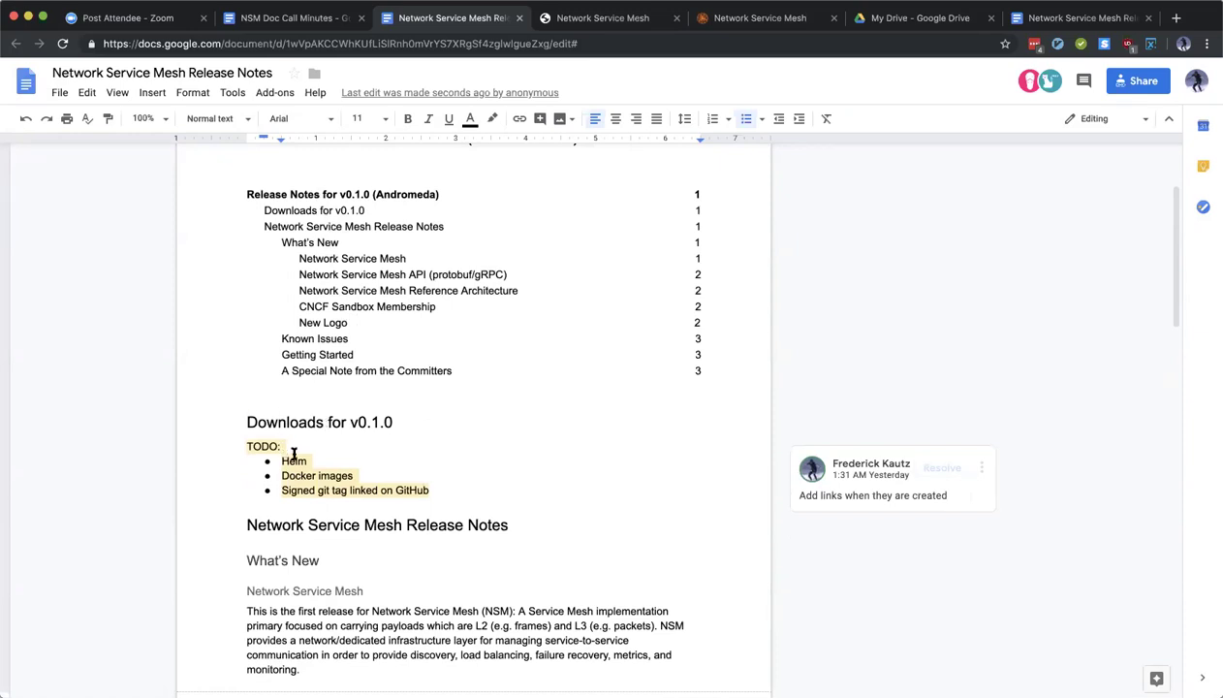
click(429, 489)
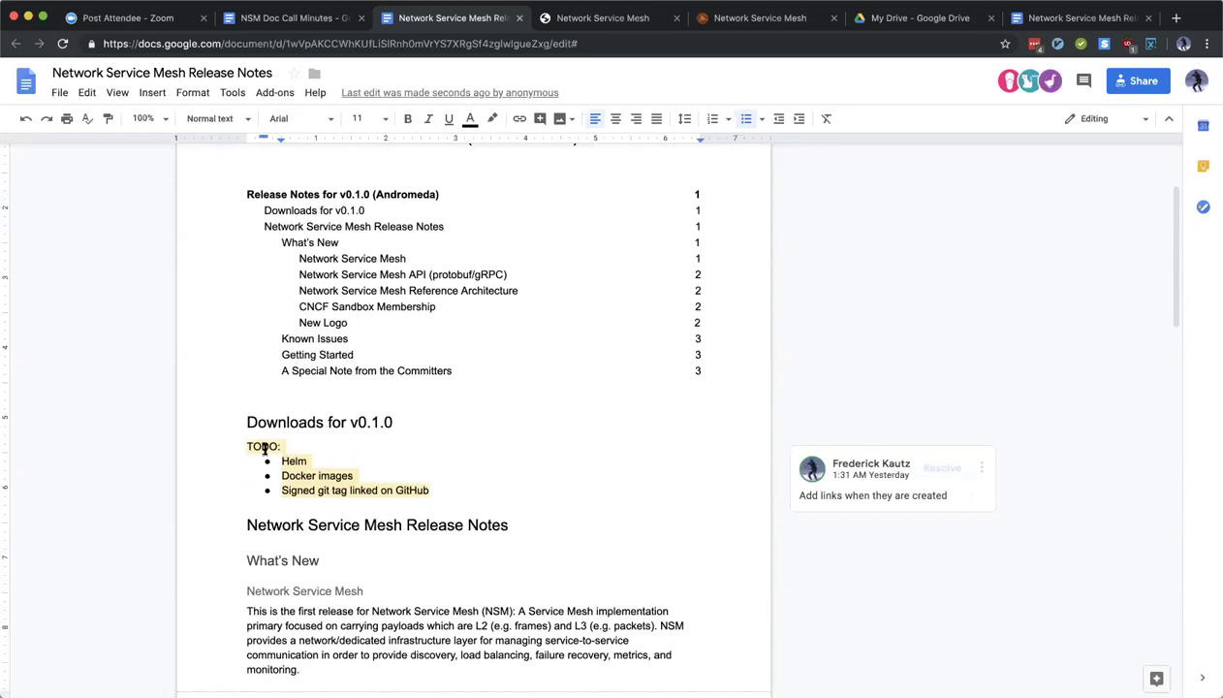
click(260, 443)
click(271, 422)
click(265, 438)
click(267, 422)
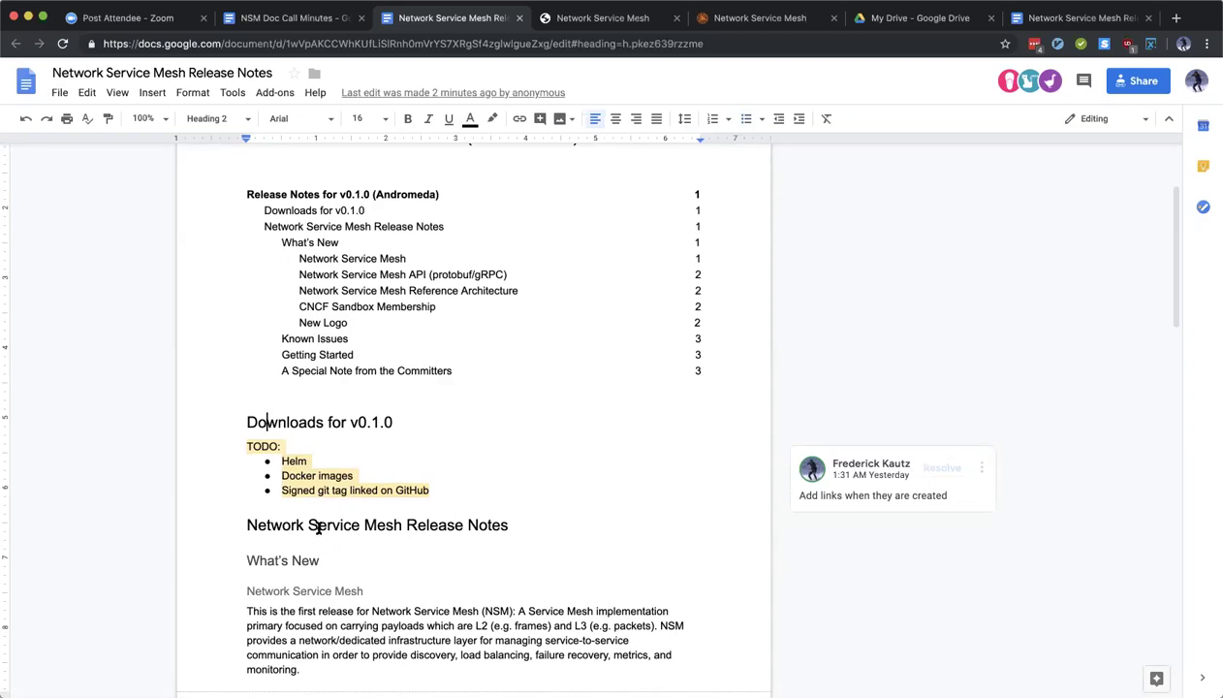
Step: Copy the Downloads for v0.1.0 section with its TODO list, then delete it and the leftover empty bullet from below the table of contents
scroll(320, 528, down, 1)
scroll(300, 523, down, 1)
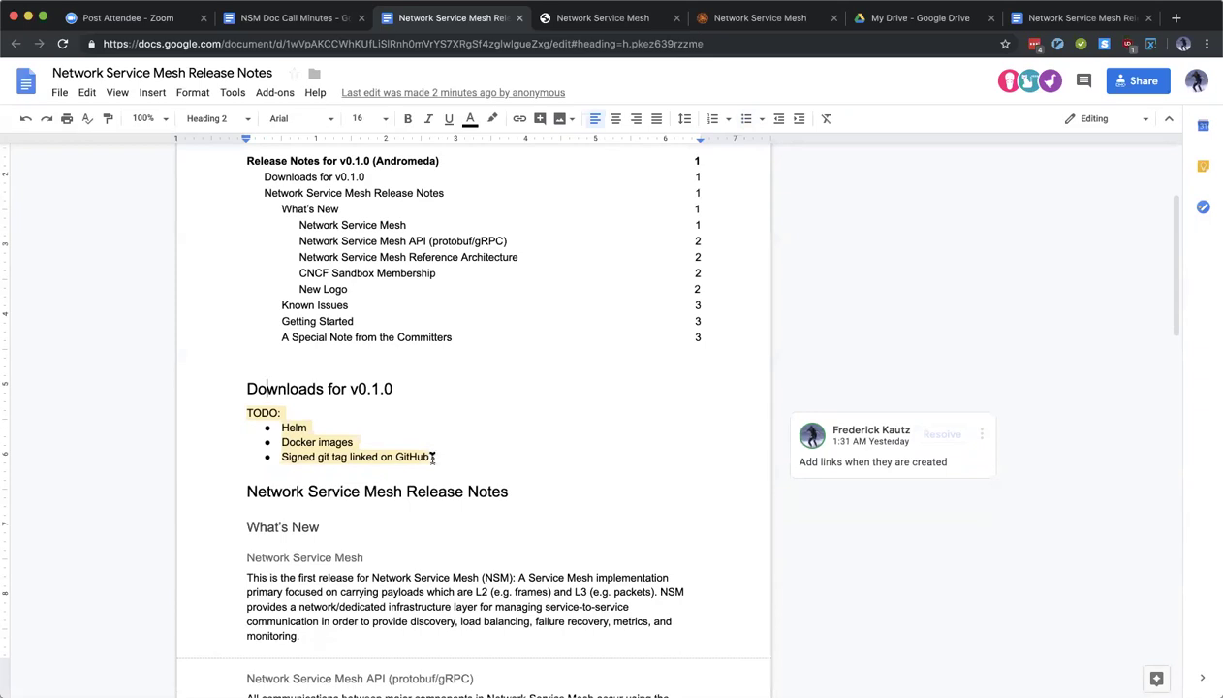
drag(337, 449, 213, 389)
key(super+c)
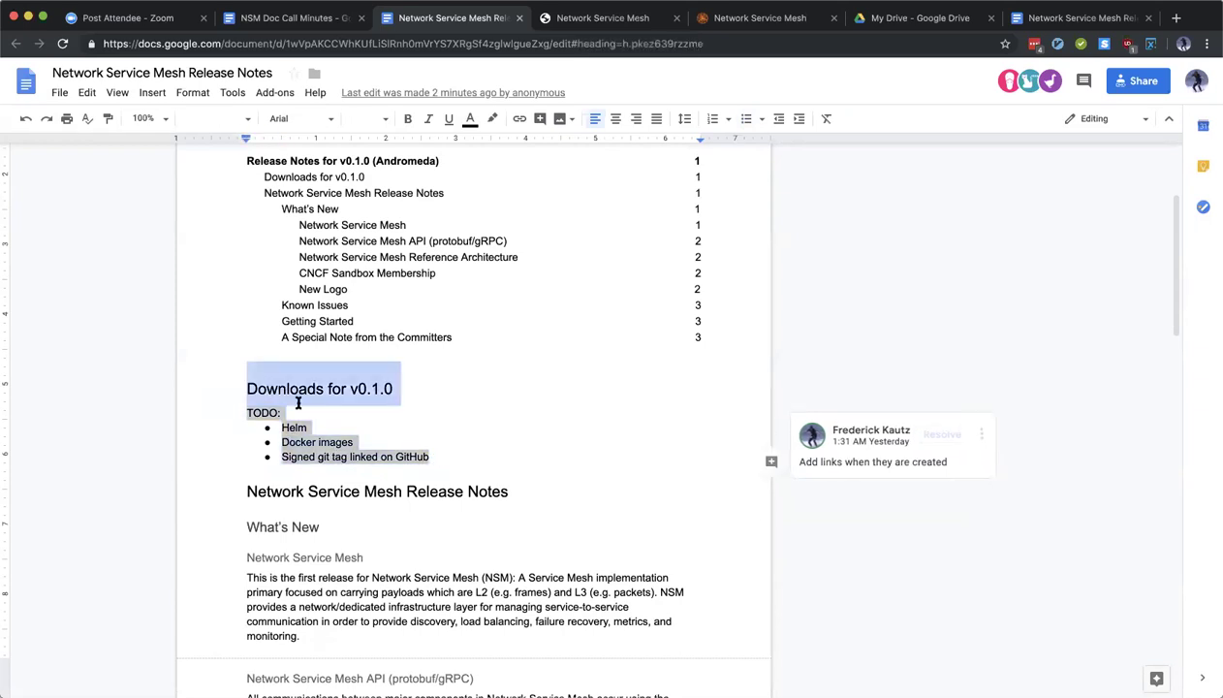
key(BackSpace)
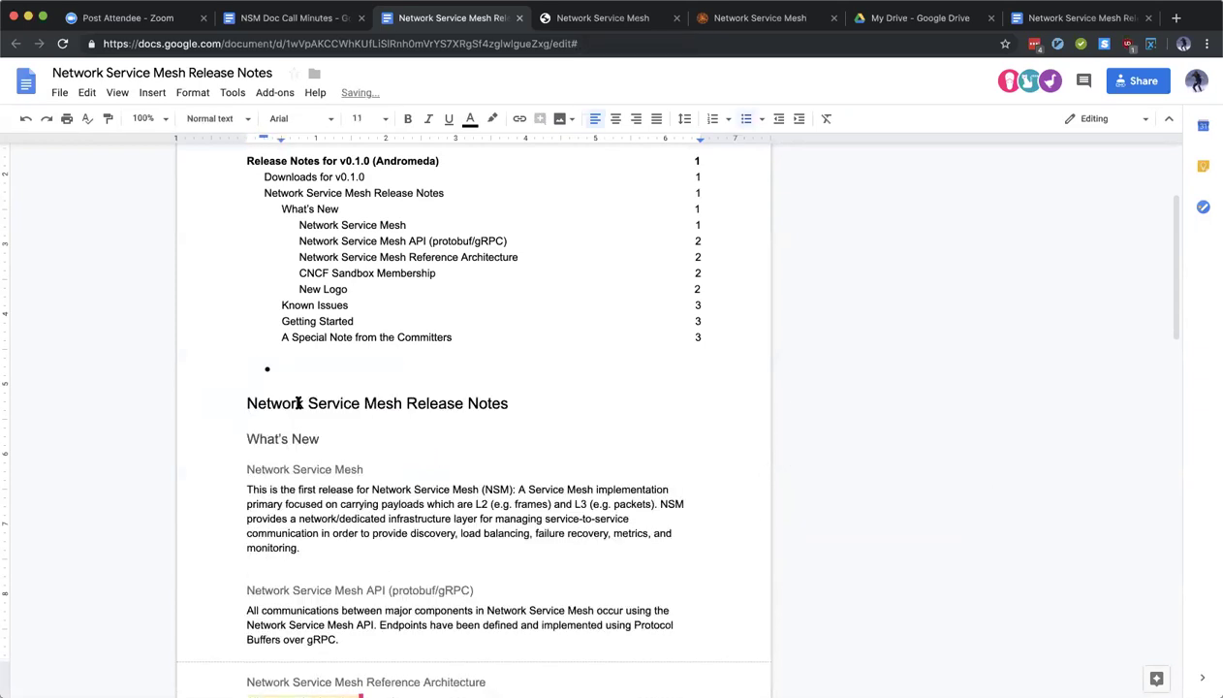
key(BackSpace)
key(BackSpace)
Step: Paste the copied Downloads for v0.1.0 section at the document's end, after A Special Note from the Committers
scroll(355, 414, down, 5)
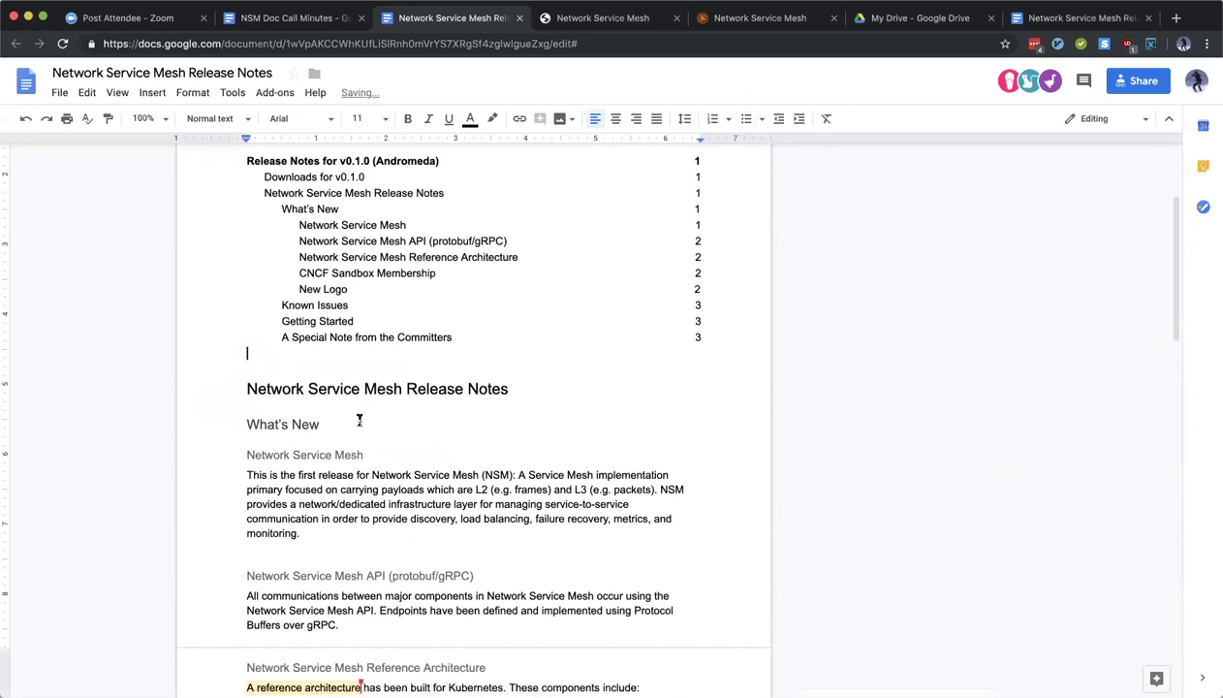
scroll(359, 419, down, 8)
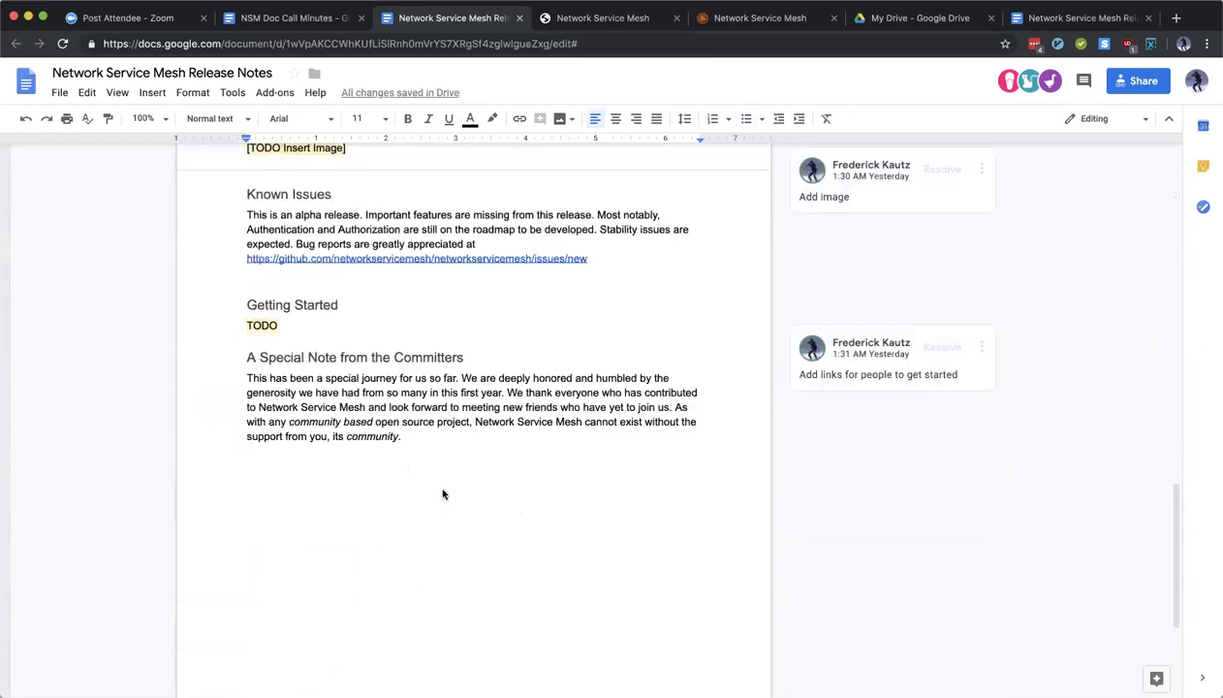
click(406, 374)
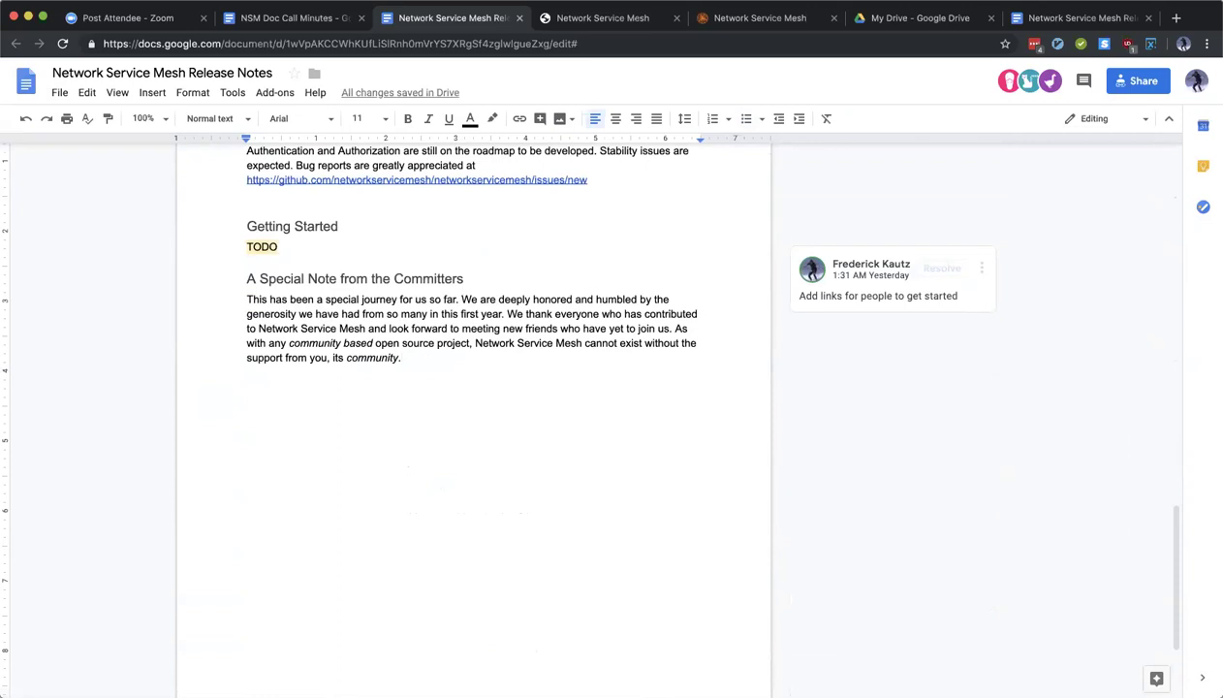
key(Return)
key(super+v)
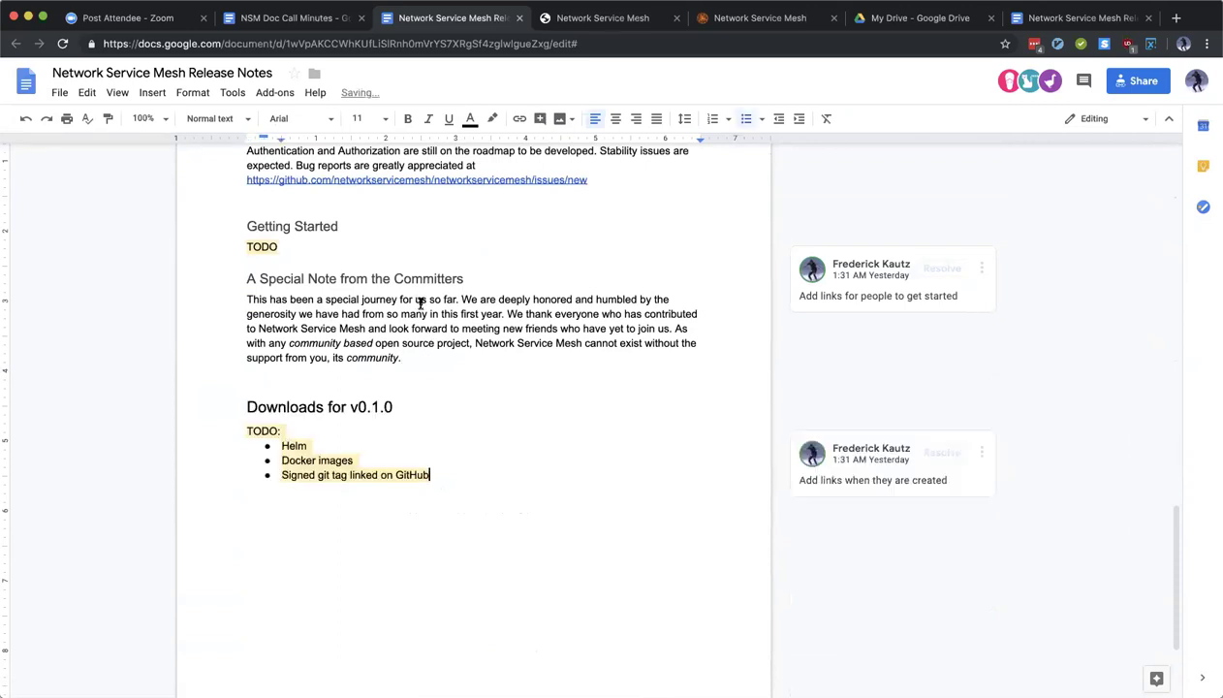
Step: Refresh the table of contents to reflect the moved Downloads for v0.1.0 section
click(301, 226)
scroll(431, 329, up, 3)
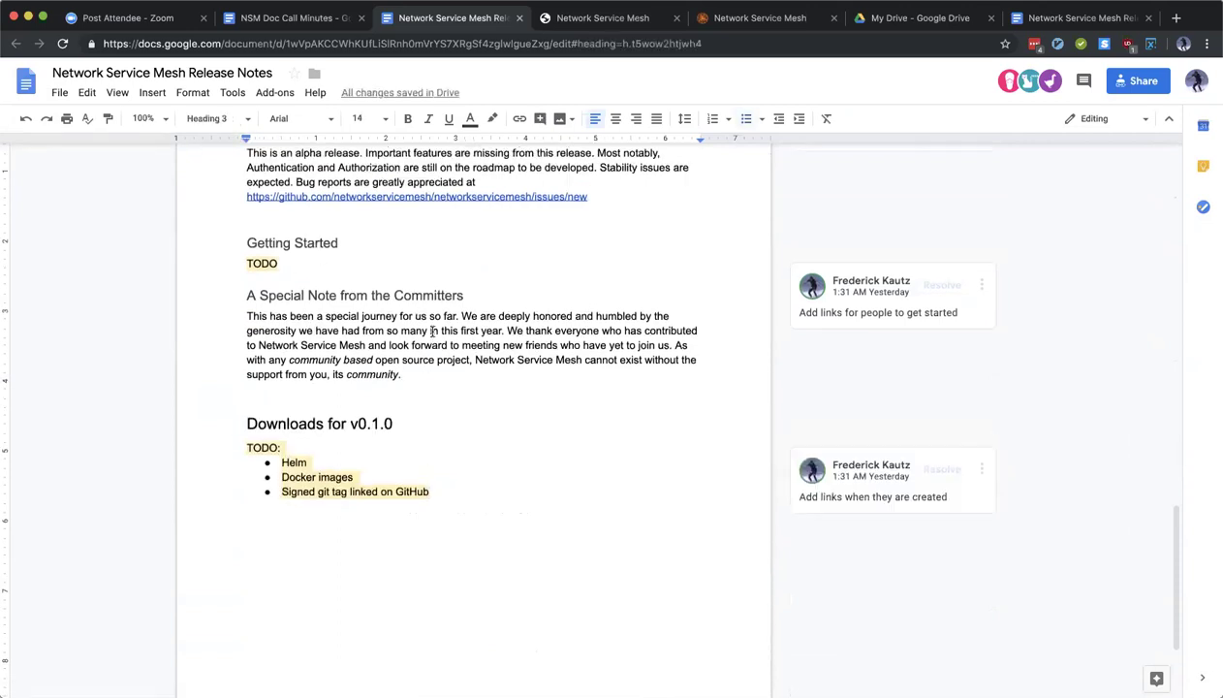
scroll(432, 331, up, 15)
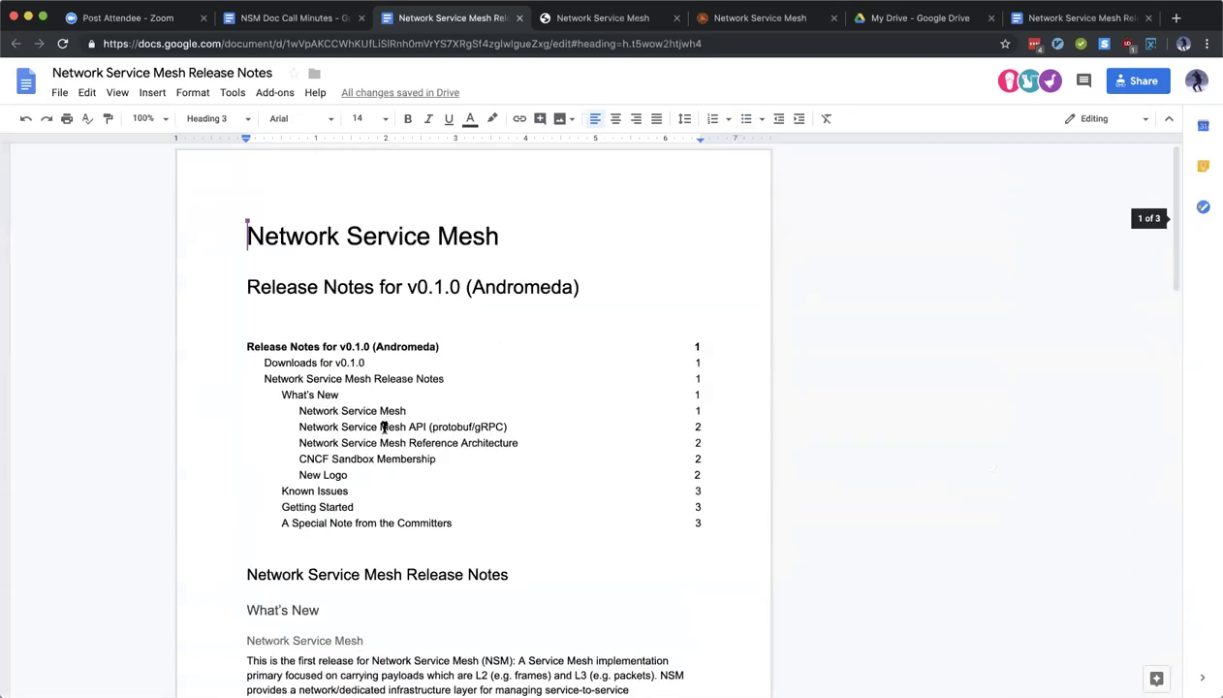
click(378, 460)
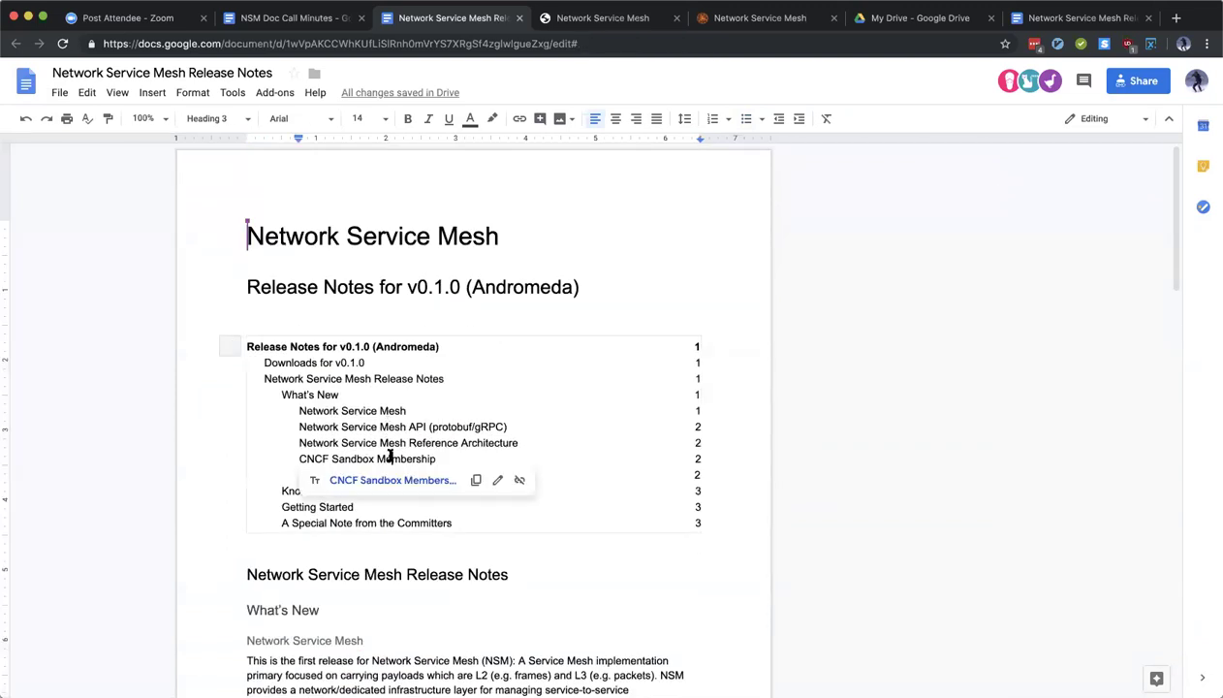
click(231, 346)
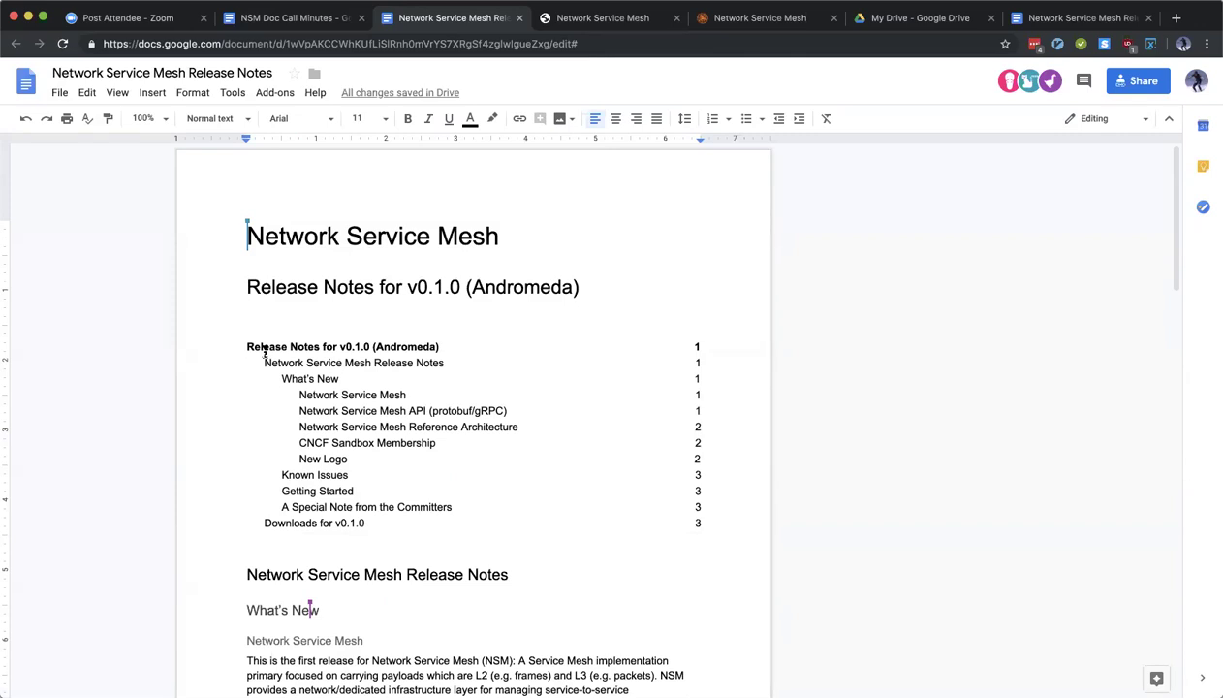
click(344, 362)
click(228, 346)
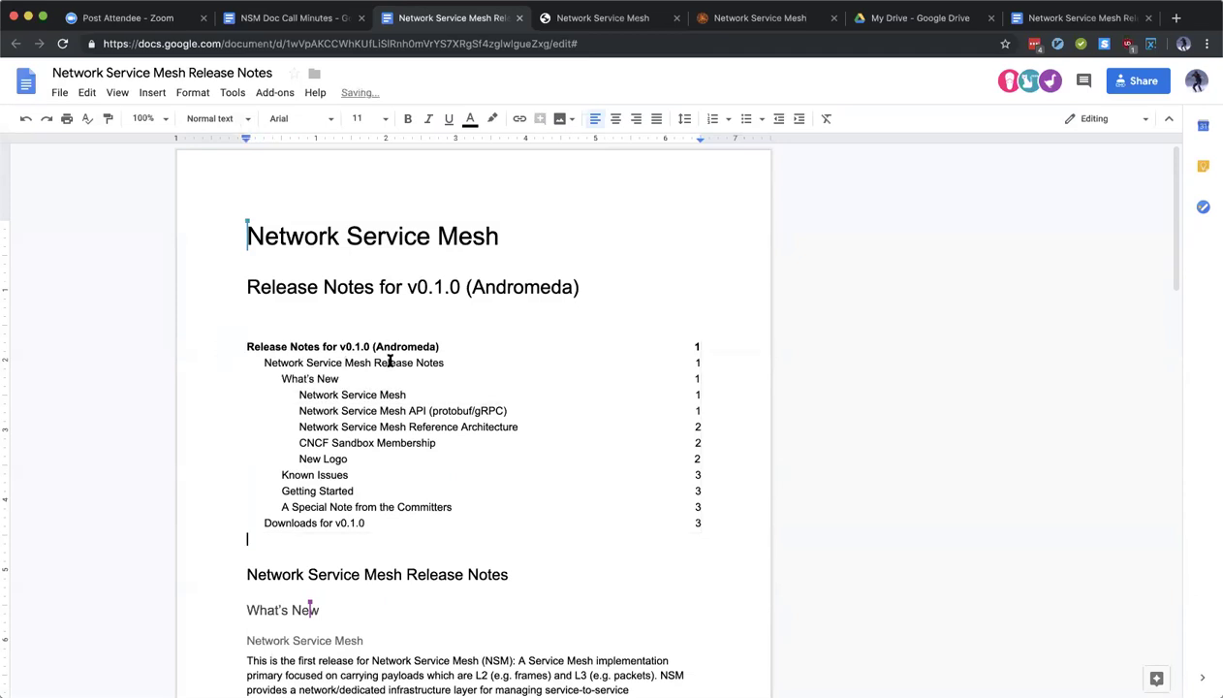
Step: Change the Downloads for v0.1.0 heading near the document's end to the Heading 3 style
click(324, 515)
click(325, 472)
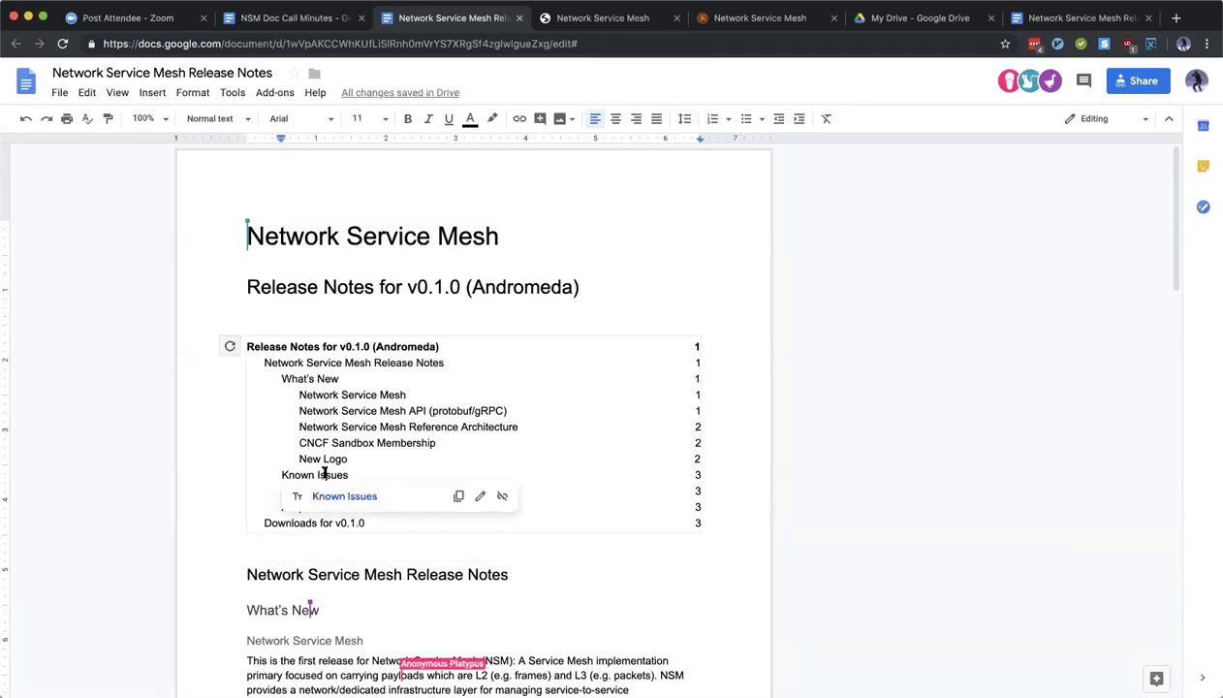
click(321, 522)
scroll(320, 522, down, 15)
scroll(320, 523, down, 5)
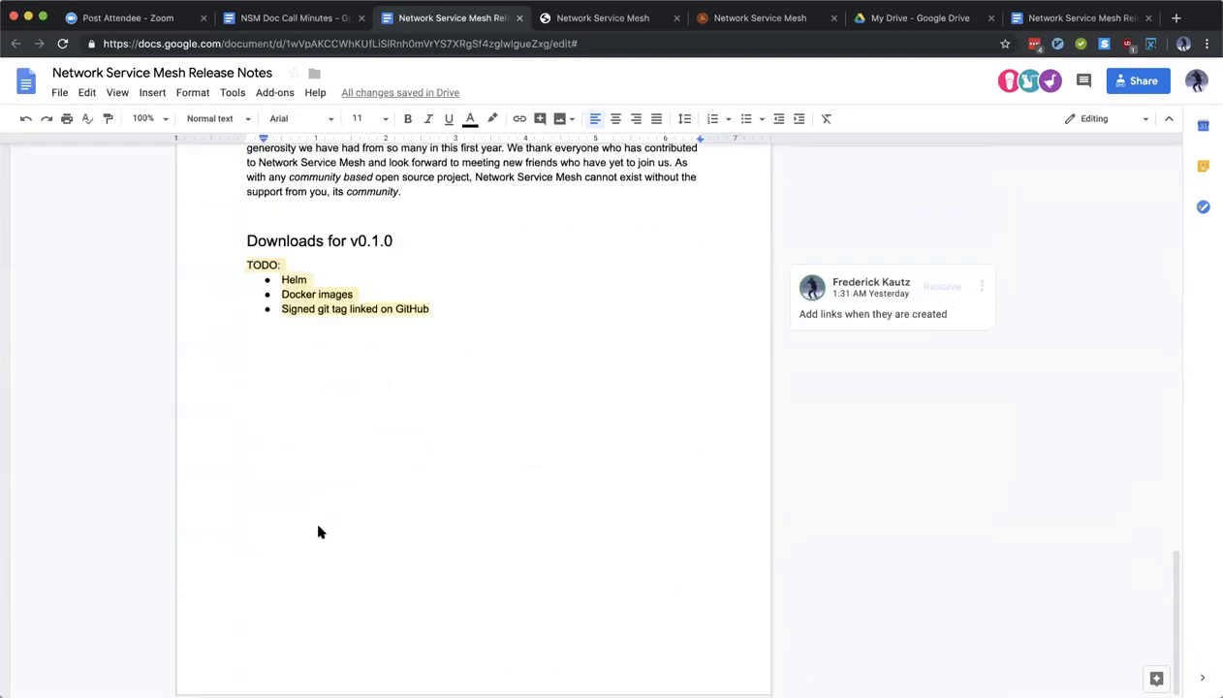
scroll(314, 355, up, 1)
click(315, 337)
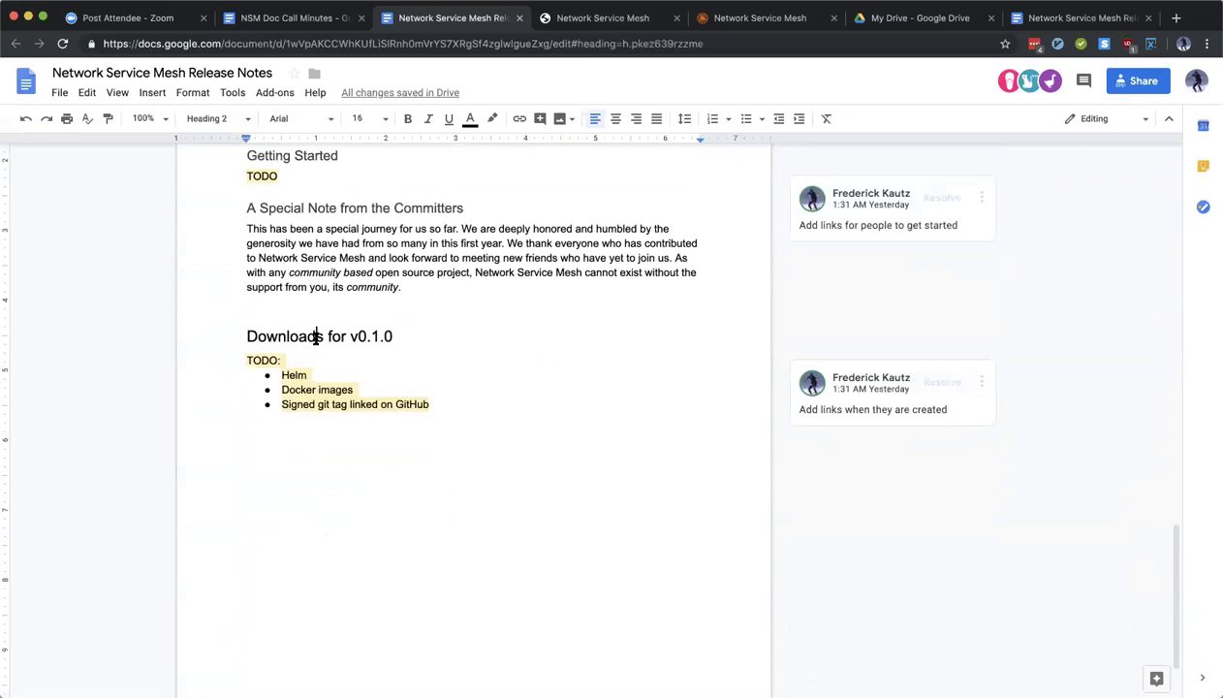
key(super+alt+3)
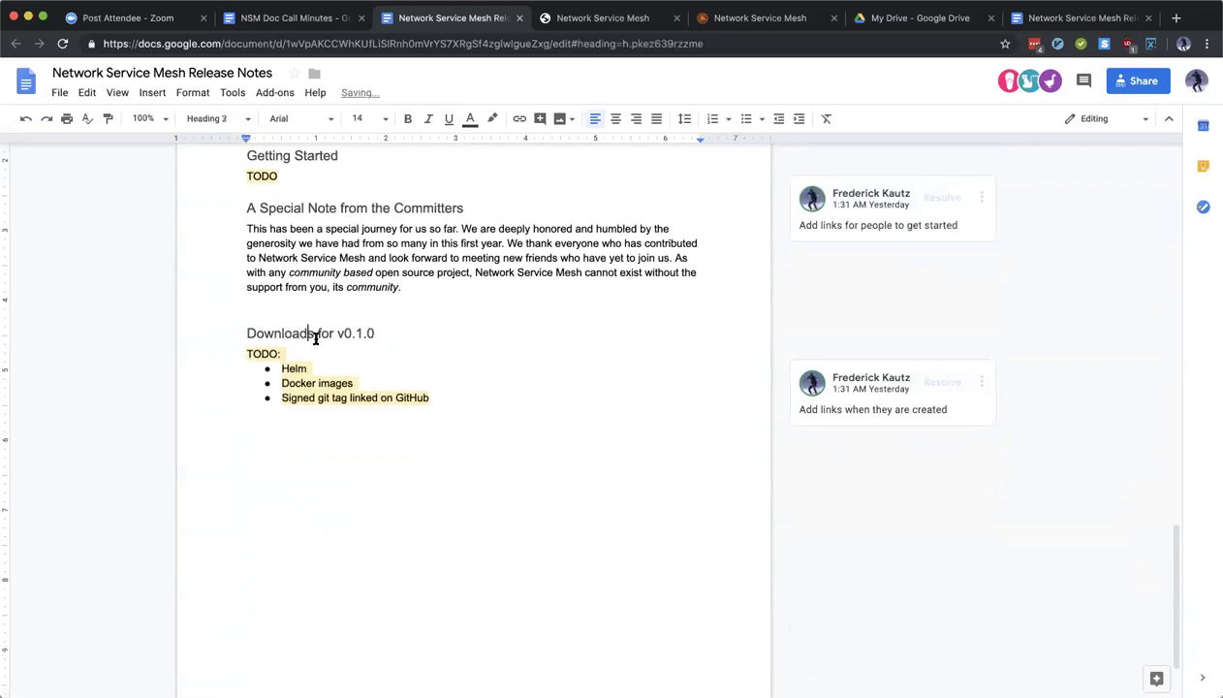
Step: Update the table of contents to match the new Downloads for v0.1.0 heading level
click(403, 353)
scroll(403, 352, up, 15)
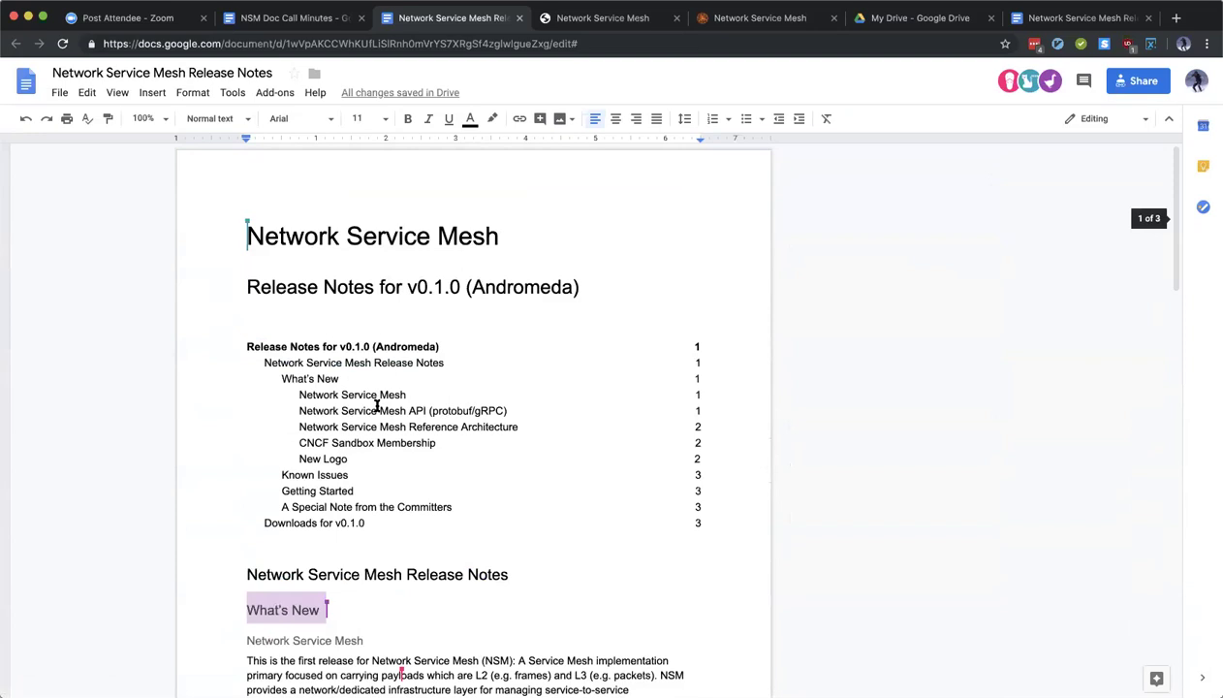
click(378, 410)
click(229, 346)
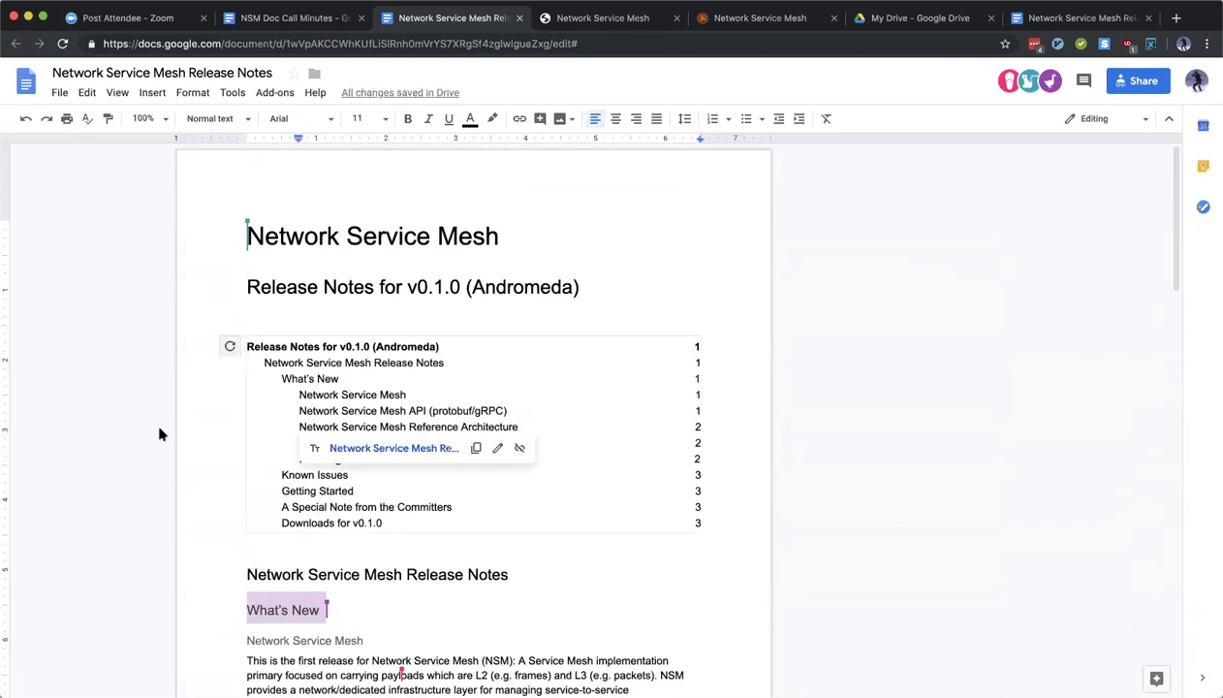
Step: Move A Special Note from the Committers, heading and paragraph, below the Downloads for v0.1.0 bullet list
scroll(378, 484, down, 20)
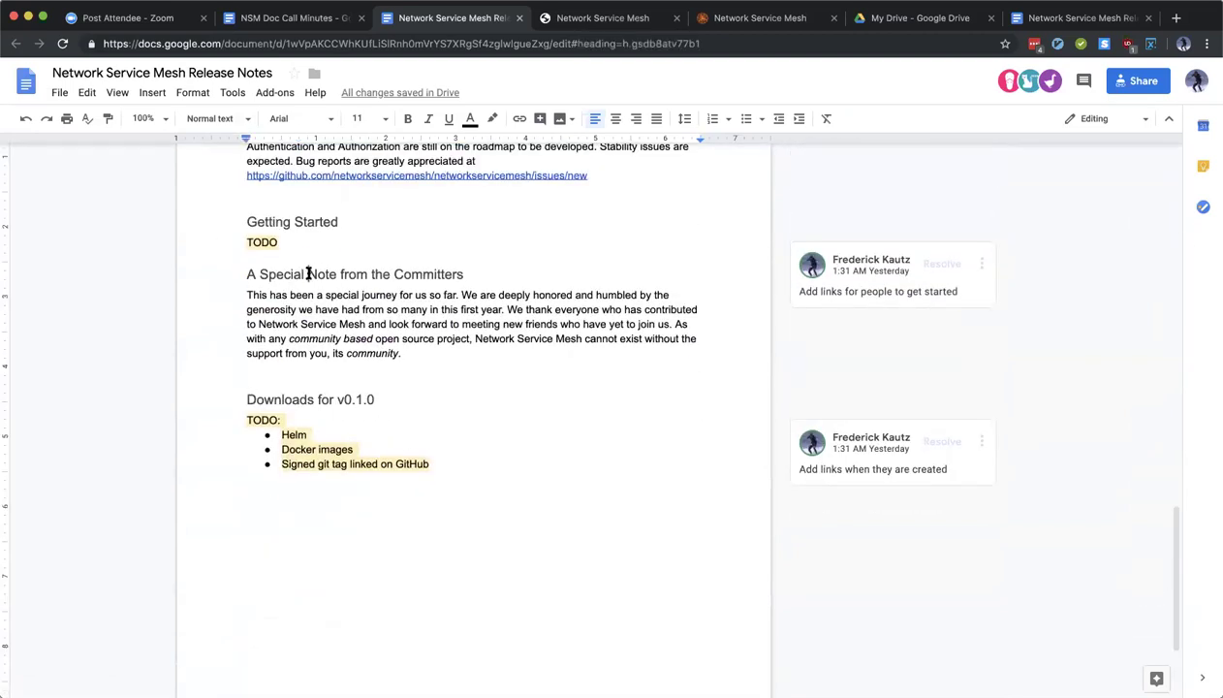
double_click(318, 275)
drag(304, 359, 205, 269)
key(super+c)
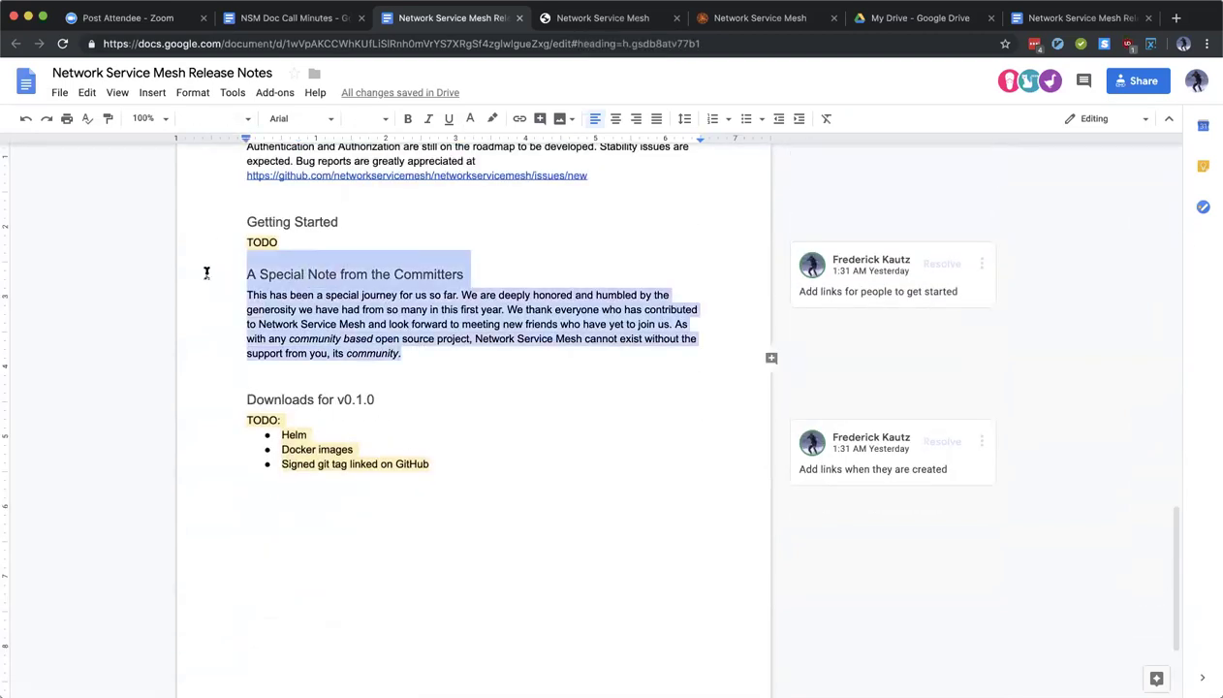
key(BackSpace)
click(429, 367)
key(Return)
key(Return)
key(super+v)
Step: Delete the extra blank line above the Downloads for v0.1.0 heading
click(316, 293)
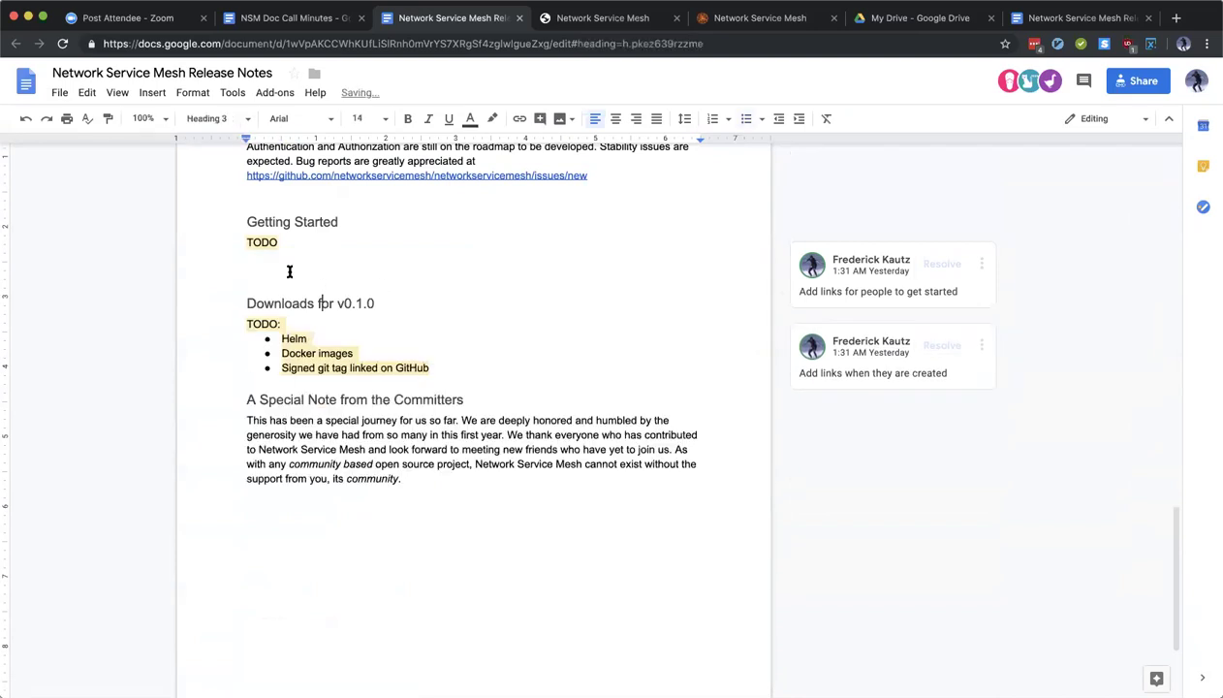
double_click(288, 272)
key(BackSpace)
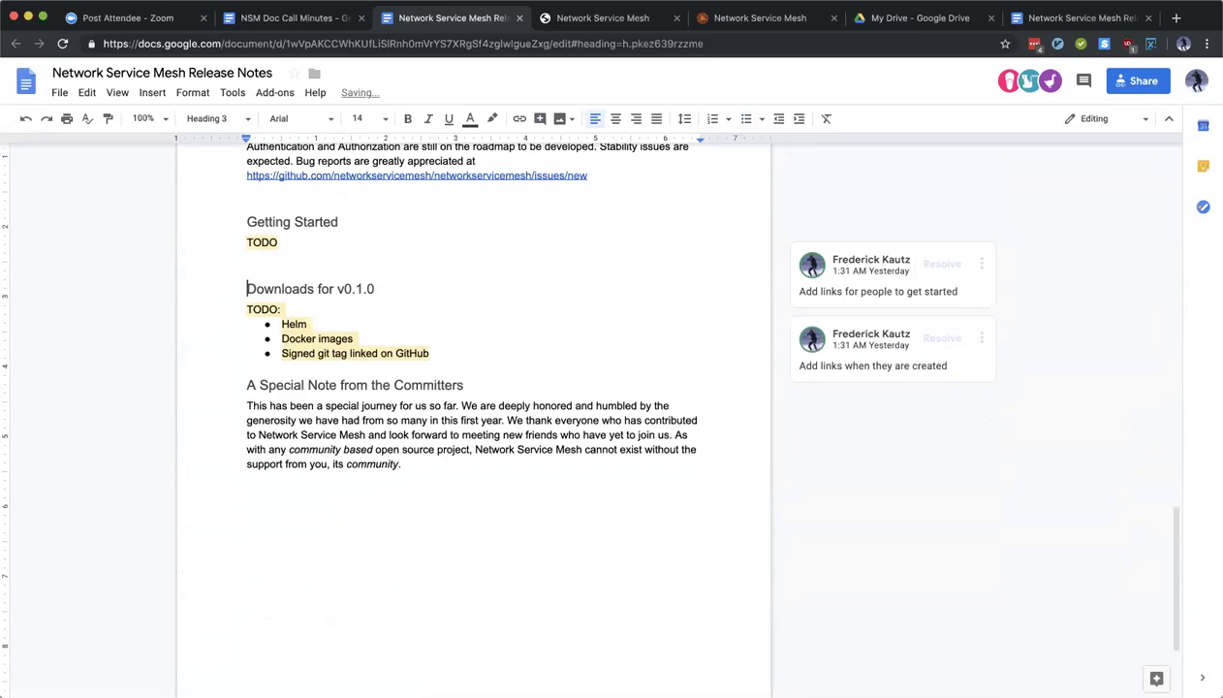
Step: Refresh the table of contents to list Downloads for v0.1.0 before A Special Note from the Committers
key(super+Up)
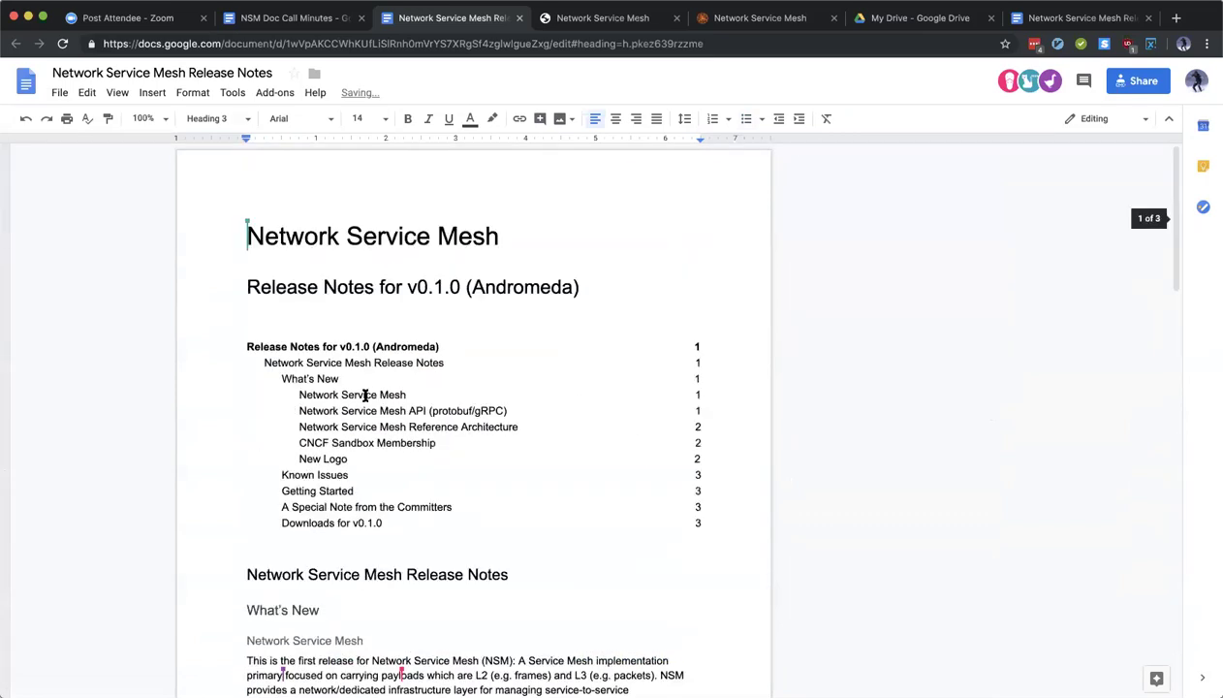
click(364, 394)
click(231, 346)
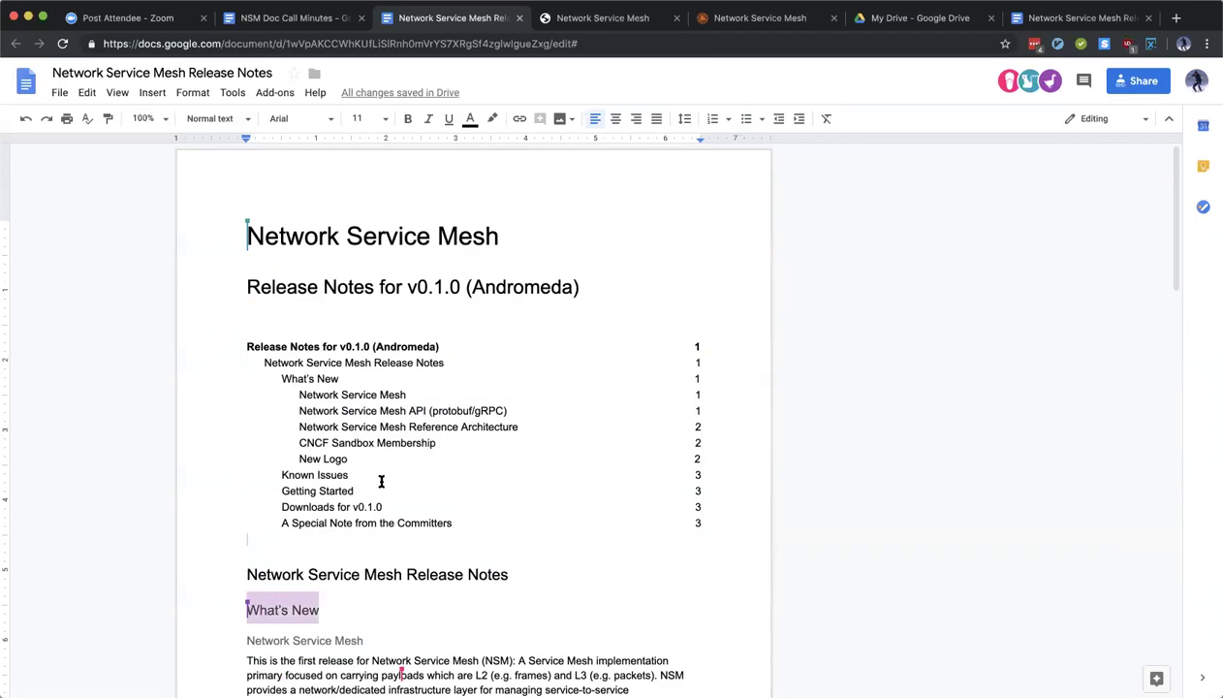
Step: Review the table of contents entries and the component list under Network Service Mesh Reference Architecture
click(378, 450)
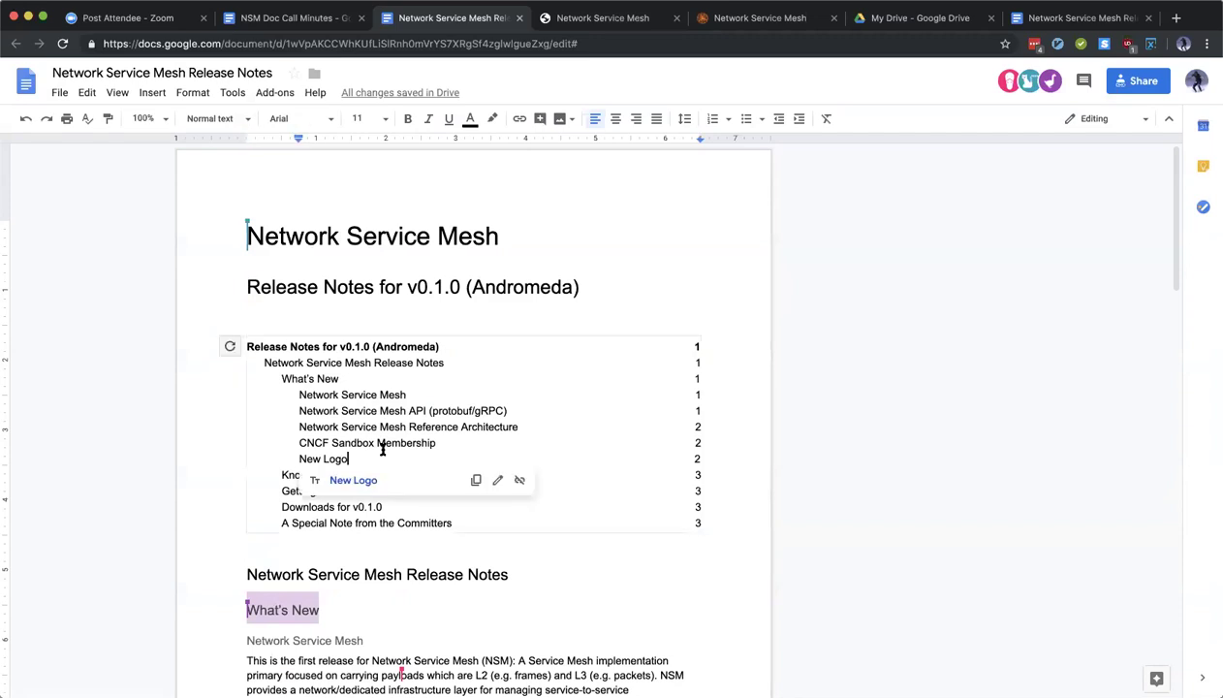
click(416, 395)
click(555, 465)
click(465, 489)
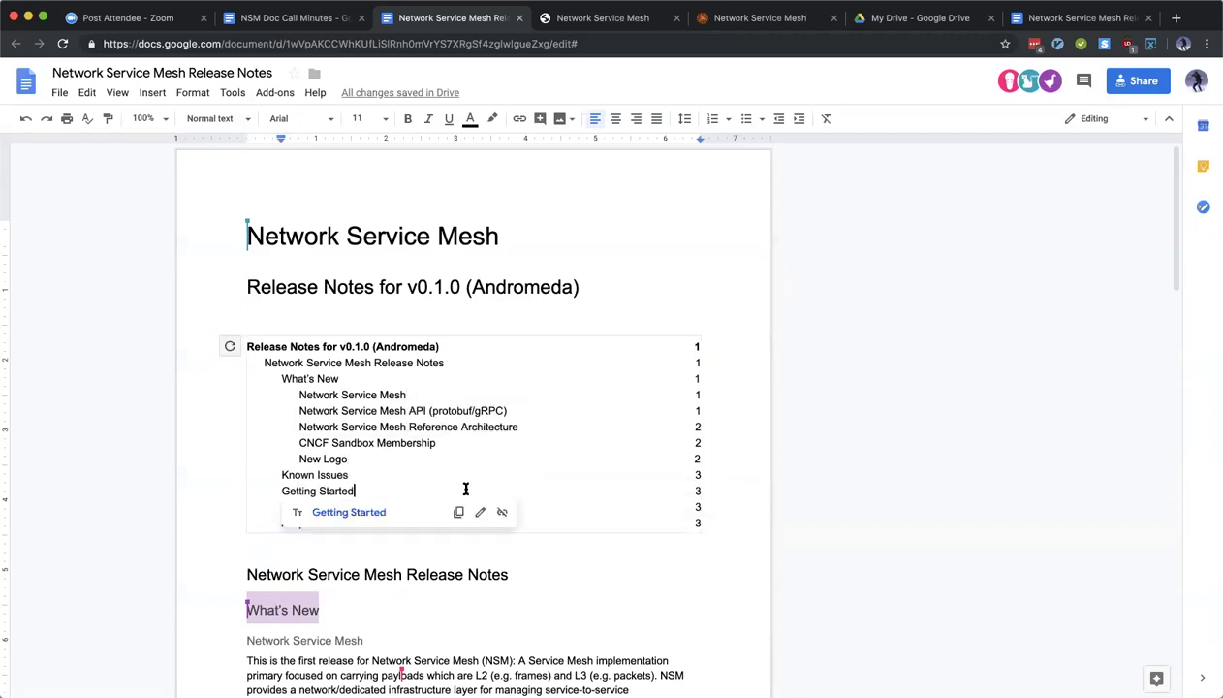
click(449, 473)
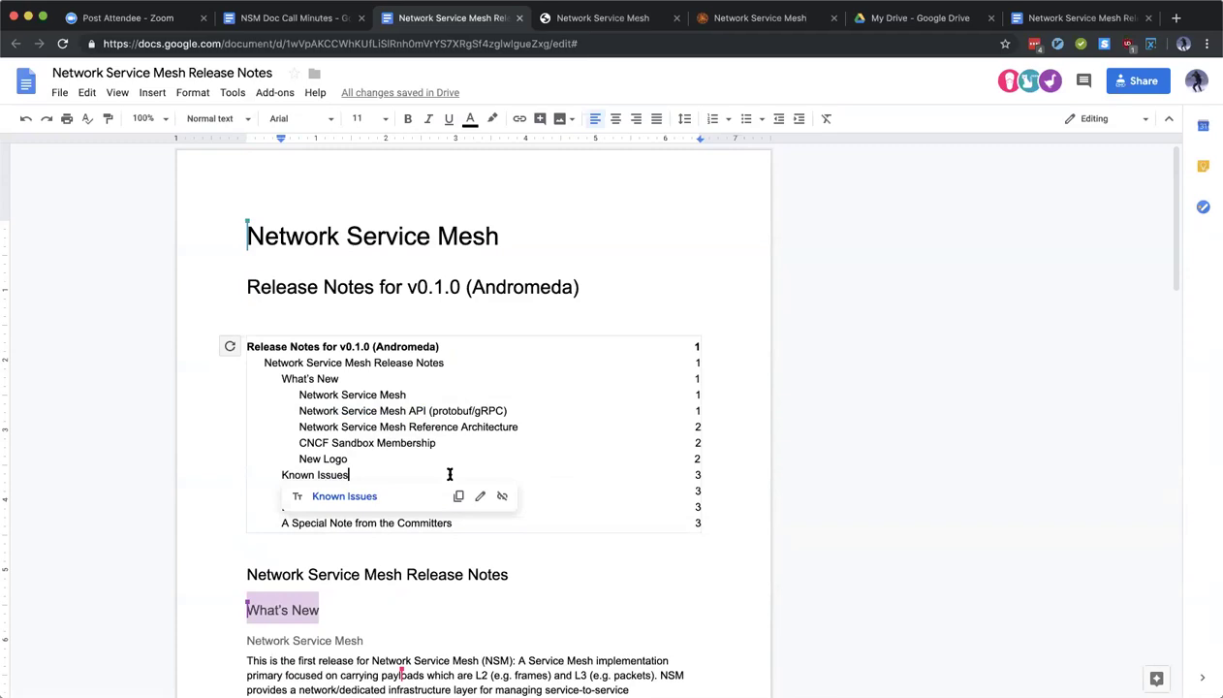
scroll(449, 474, down, 15)
scroll(448, 477, up, 10)
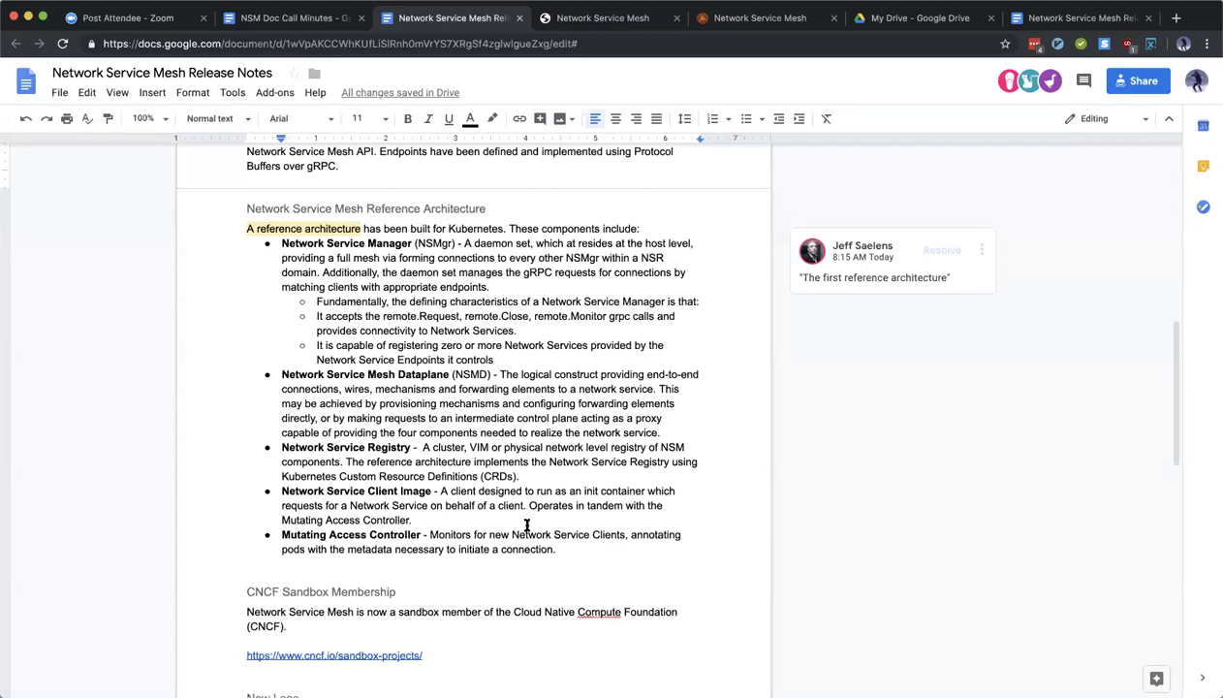
click(585, 549)
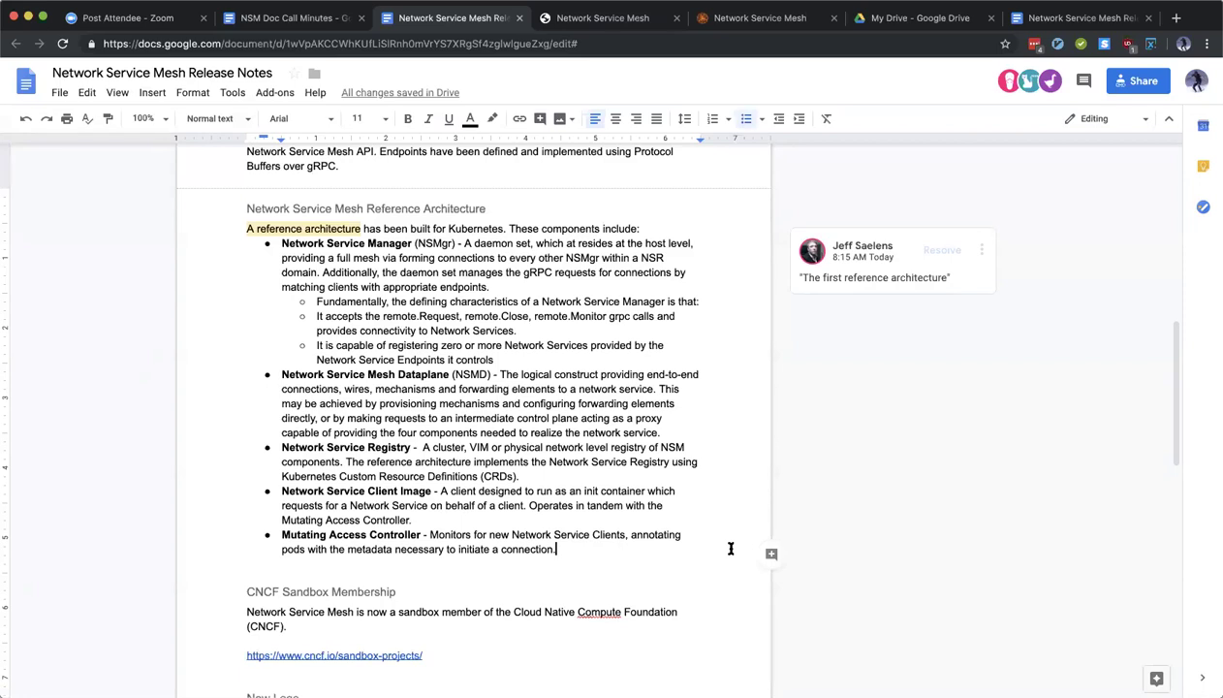
Step: Add a "TODO:" line followed by a blank line directly below the Network Service Mesh Reference Architecture heading
click(505, 210)
key(Return)
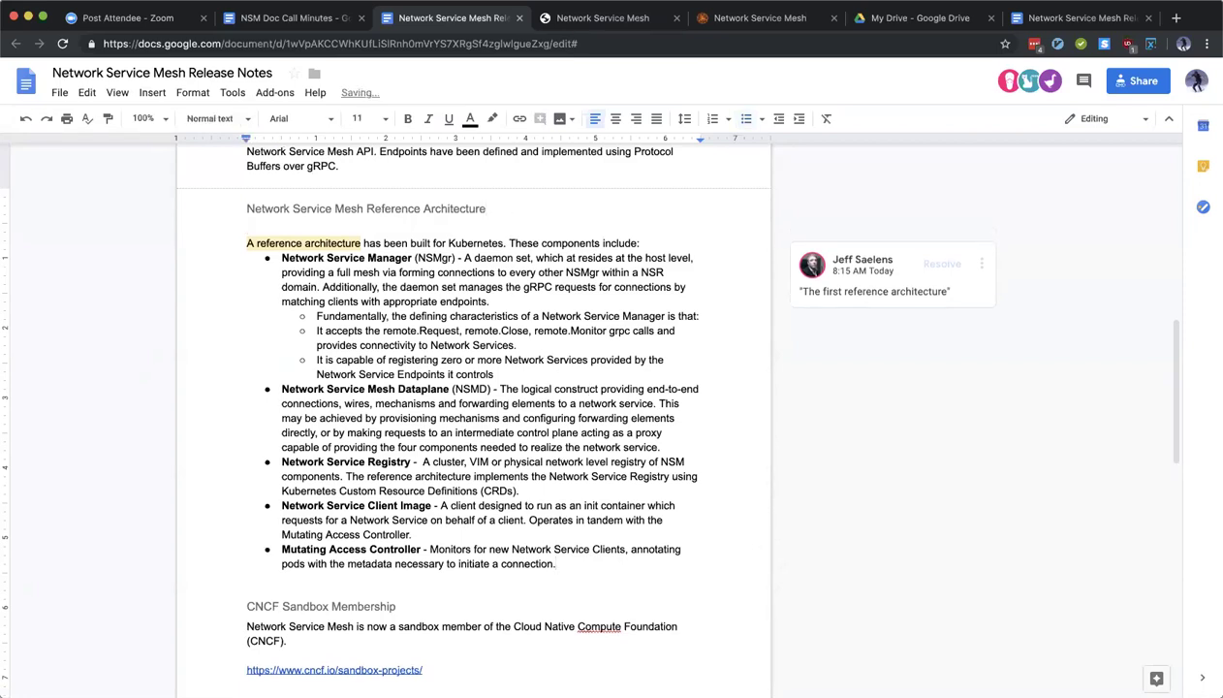
text(TODO:)
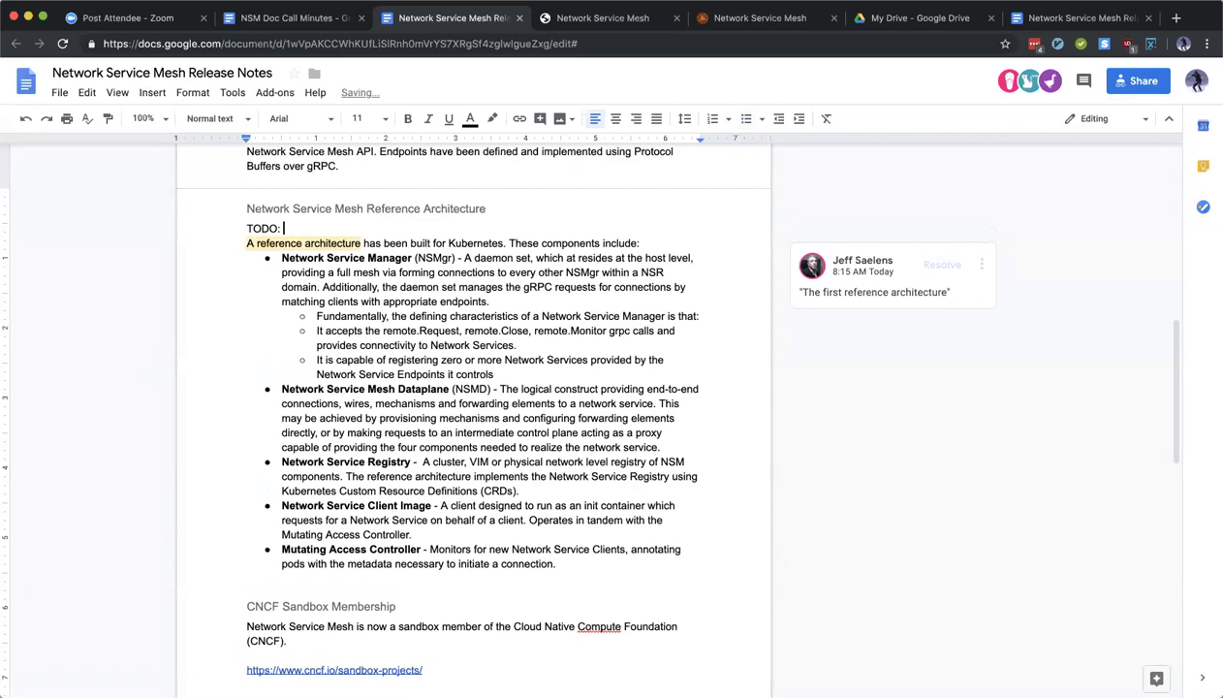
key(Return)
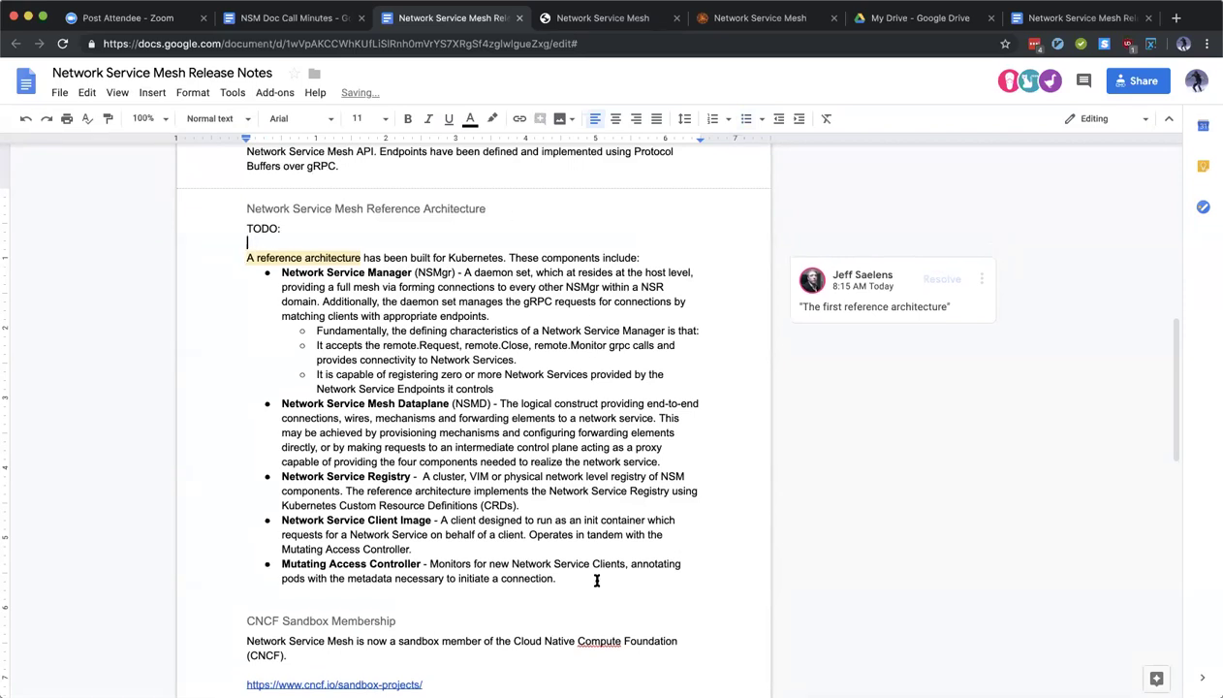
click(599, 579)
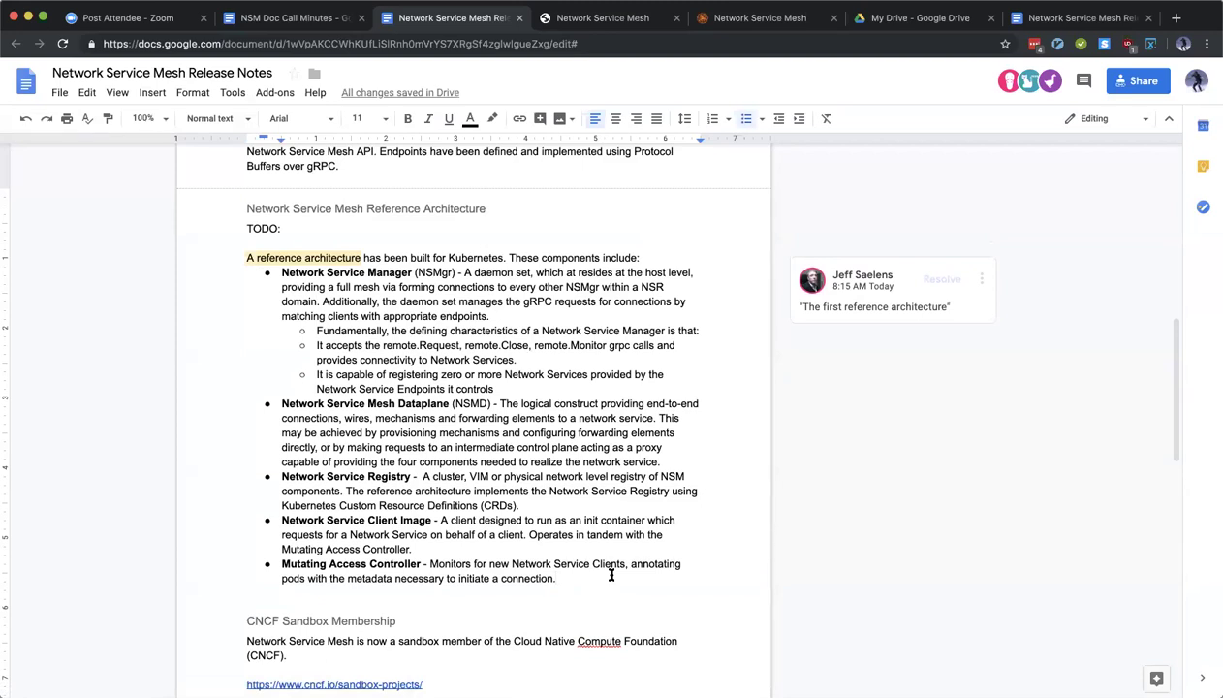
Step: Review the What's New heading and the introductory Network Service Mesh section that precedes the API section
scroll(612, 575, up, 1)
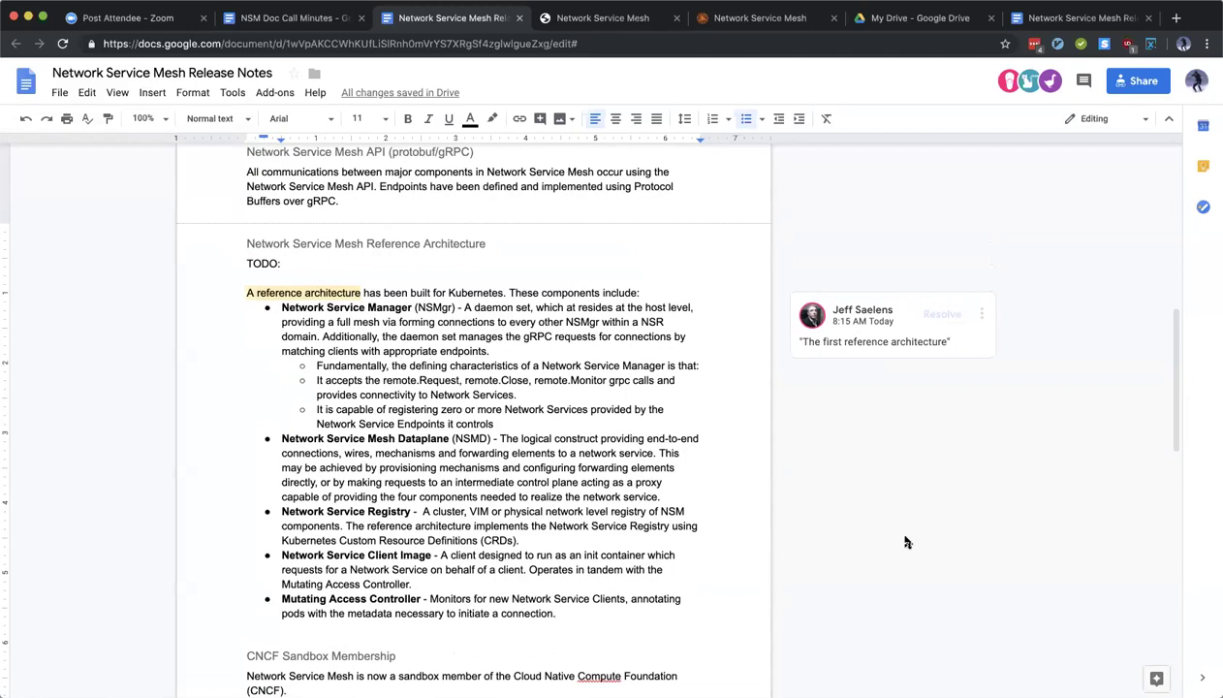
scroll(906, 533, up, 3)
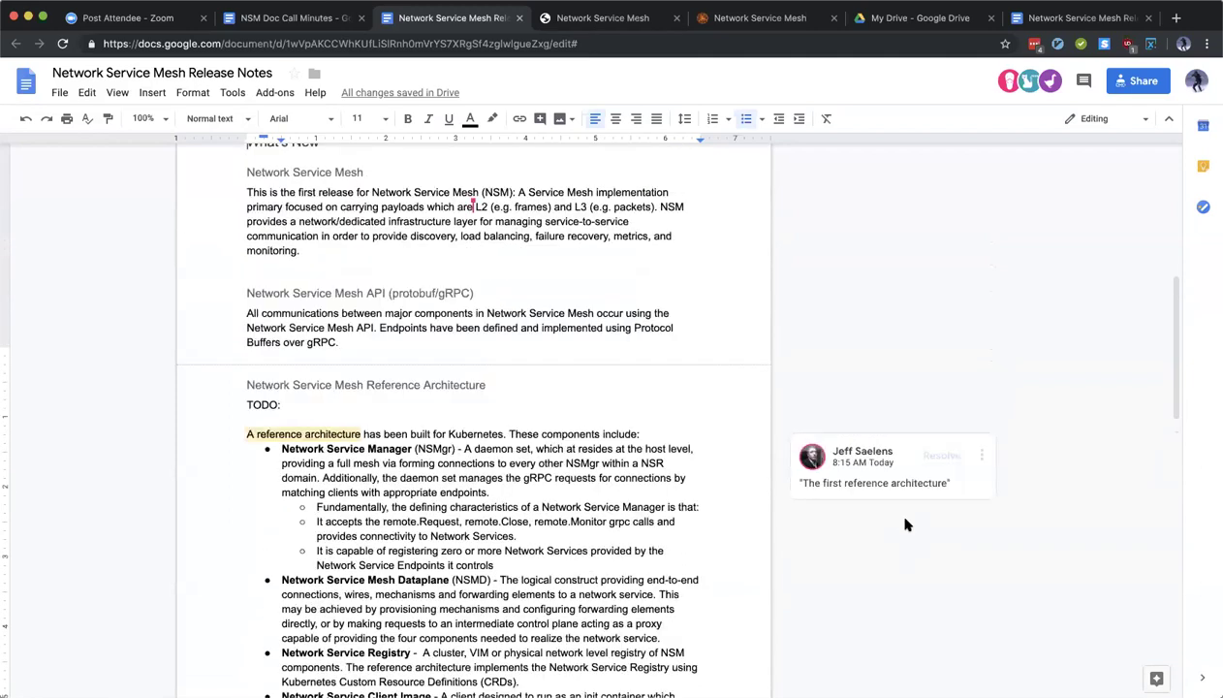
scroll(906, 524, up, 2)
scroll(906, 524, down, 2)
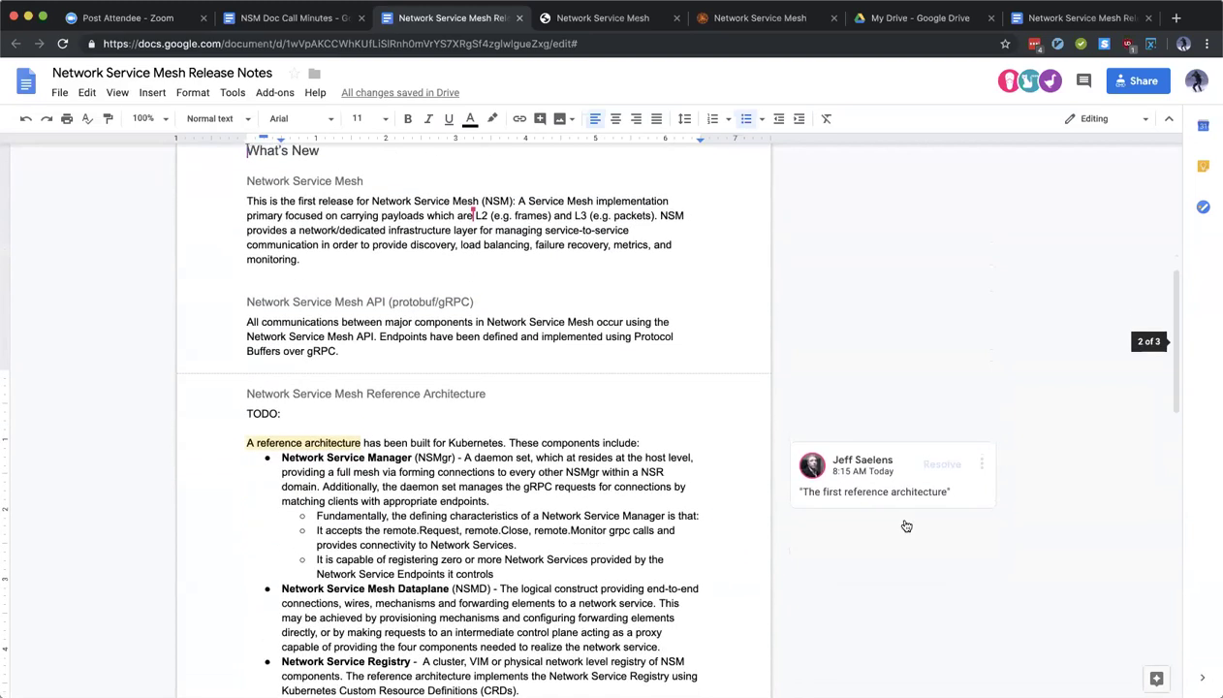
scroll(906, 525, up, 1)
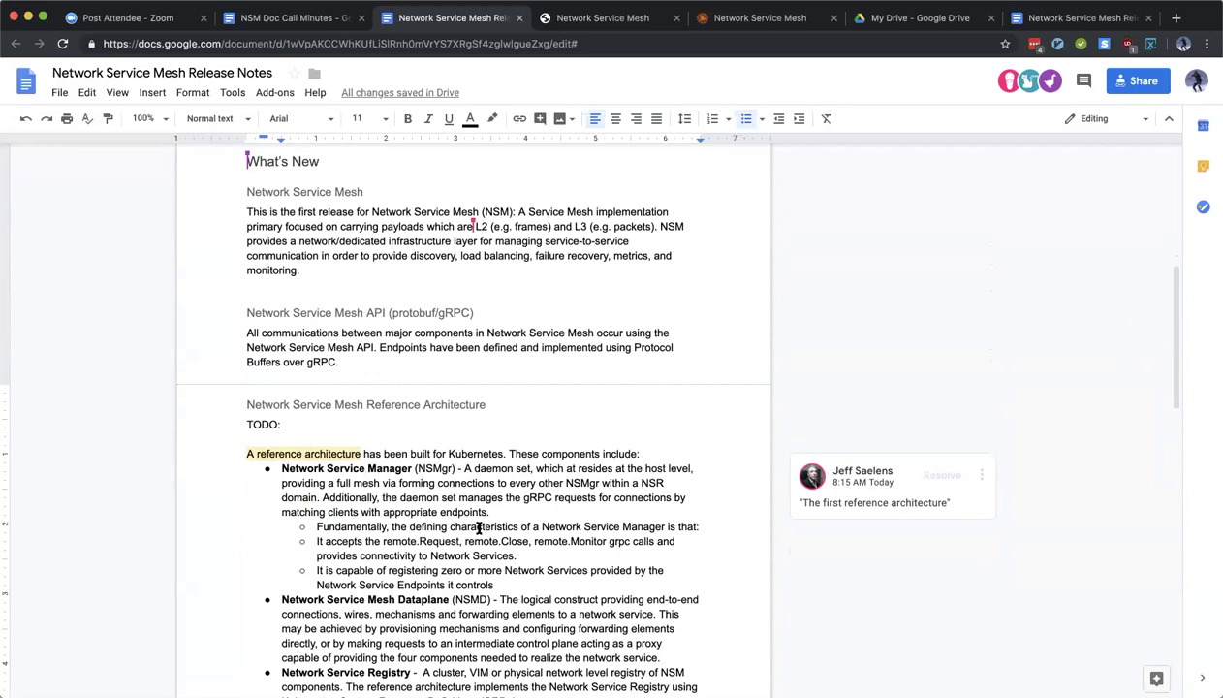
double_click(267, 160)
scroll(268, 160, up, 1)
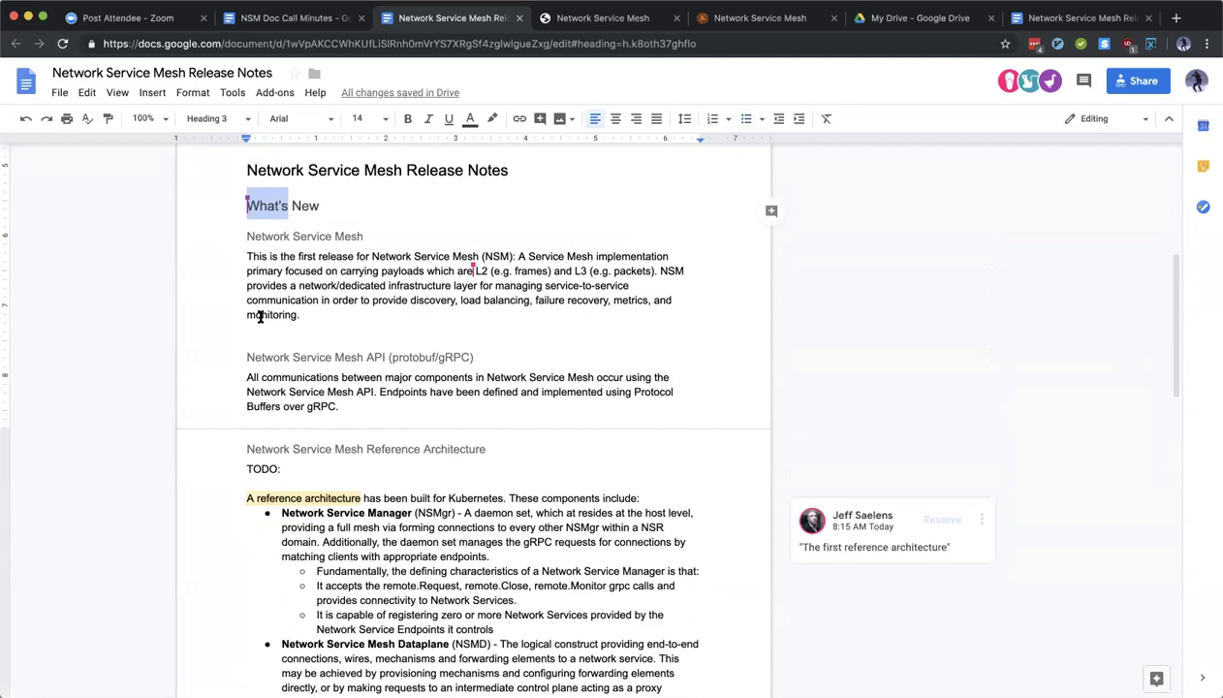
click(295, 321)
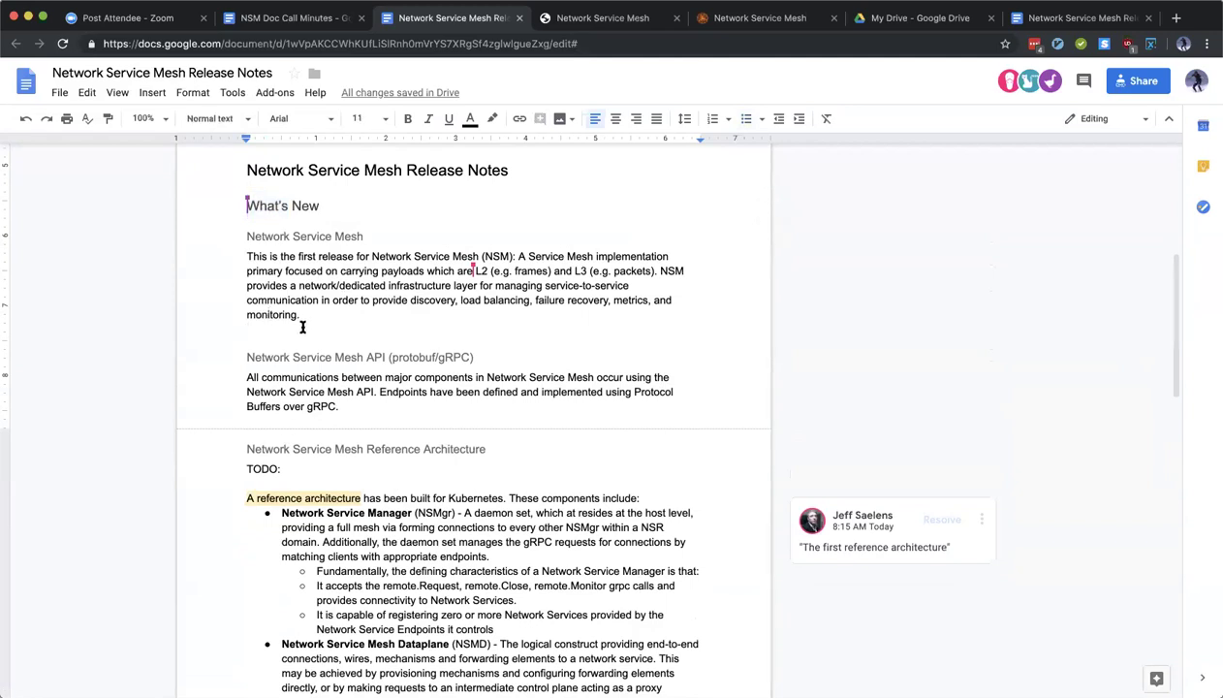
scroll(281, 327, down, 1)
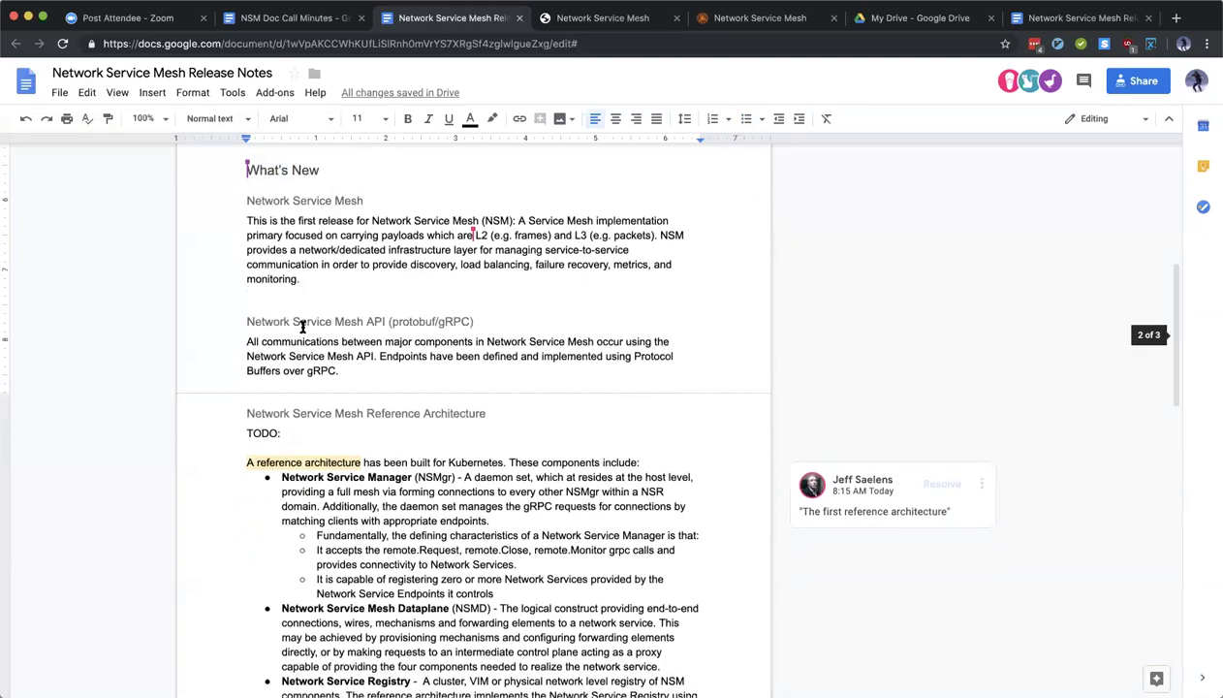
click(246, 199)
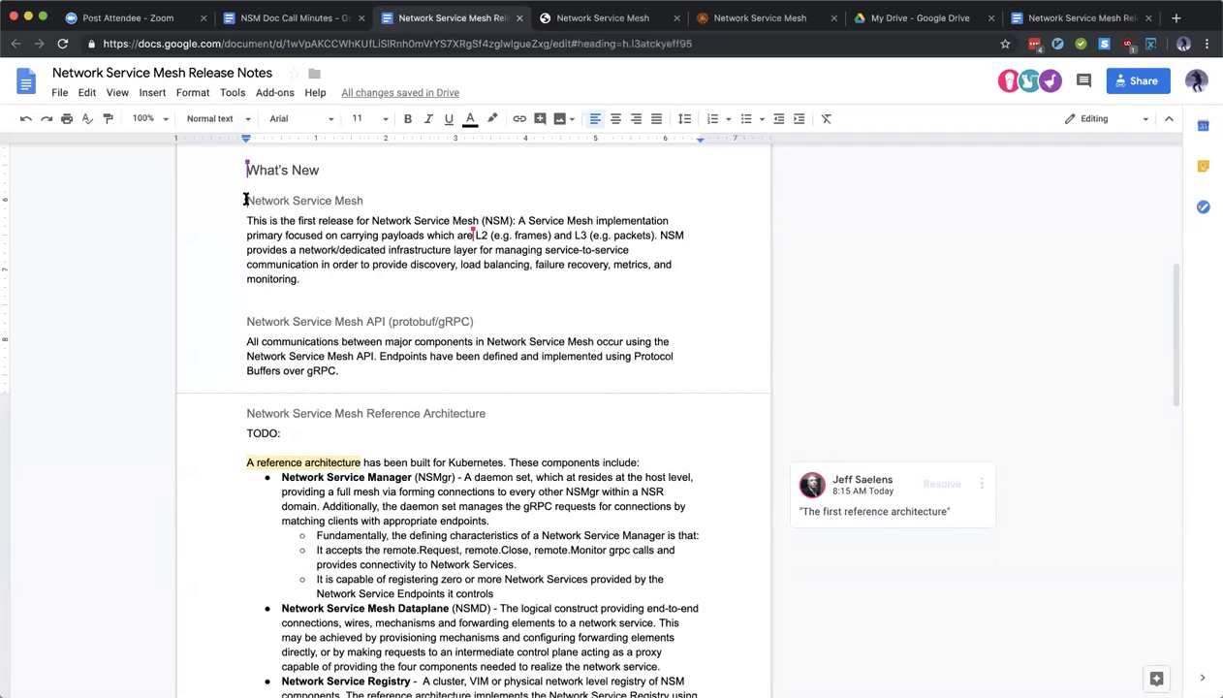
click(306, 199)
scroll(308, 238, down, 1)
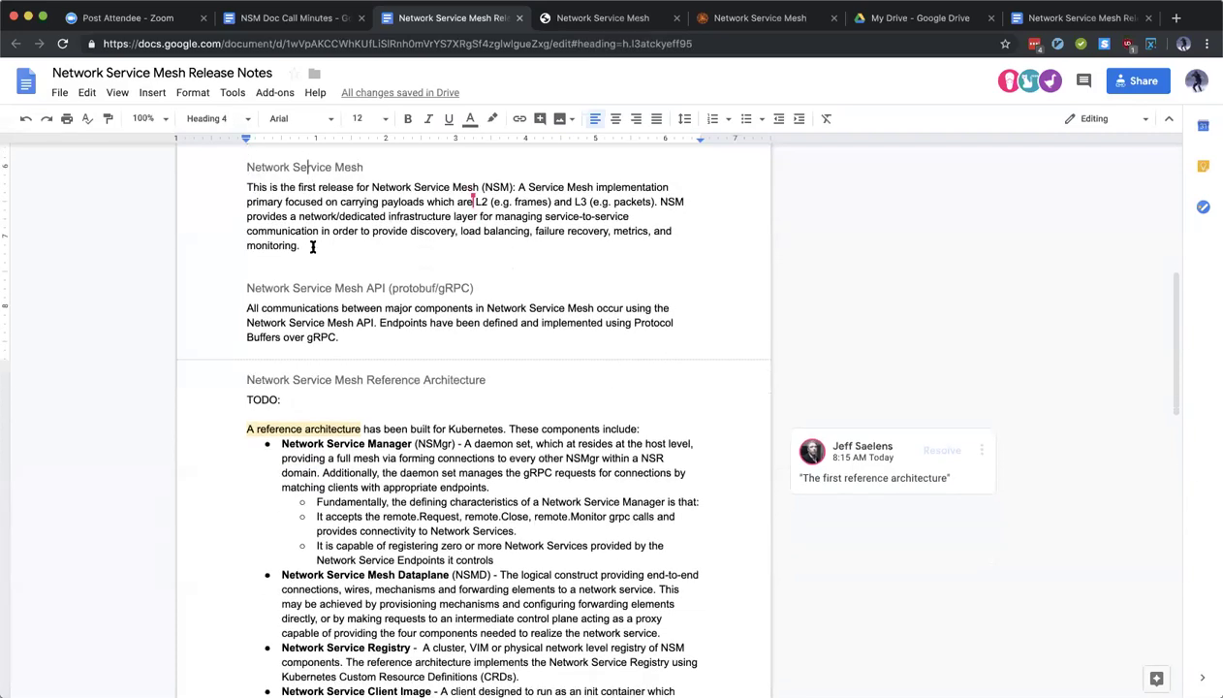
Step: Examine the Network Service Mesh API (protobuf/gRPC) paragraph alongside the Reference Architecture components, particularly the Network Service Manager entry
scroll(329, 289, down, 1)
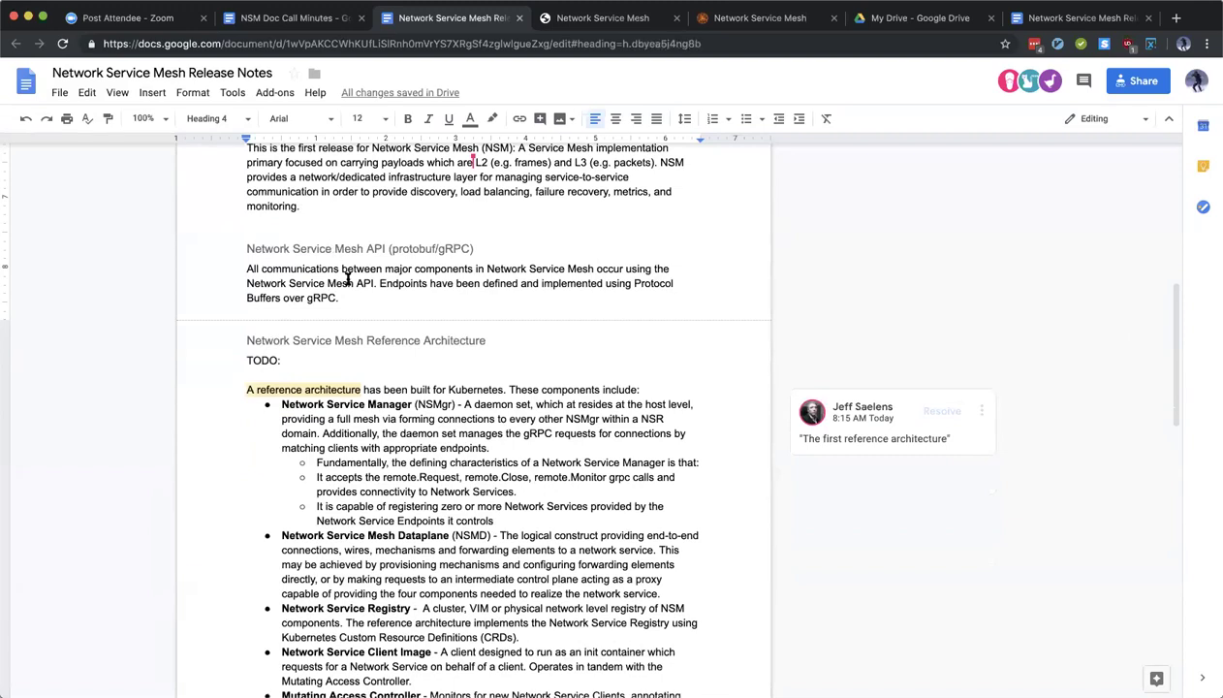
scroll(349, 308, down, 3)
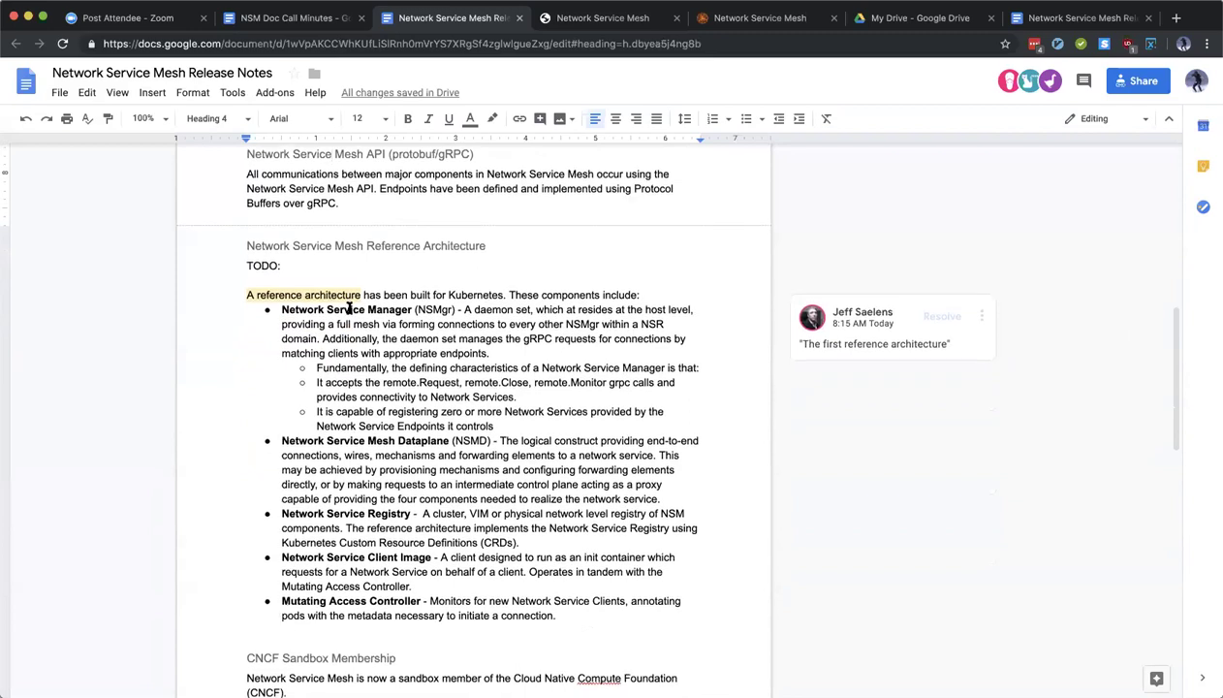
scroll(349, 308, down, 1)
scroll(349, 308, down, 3)
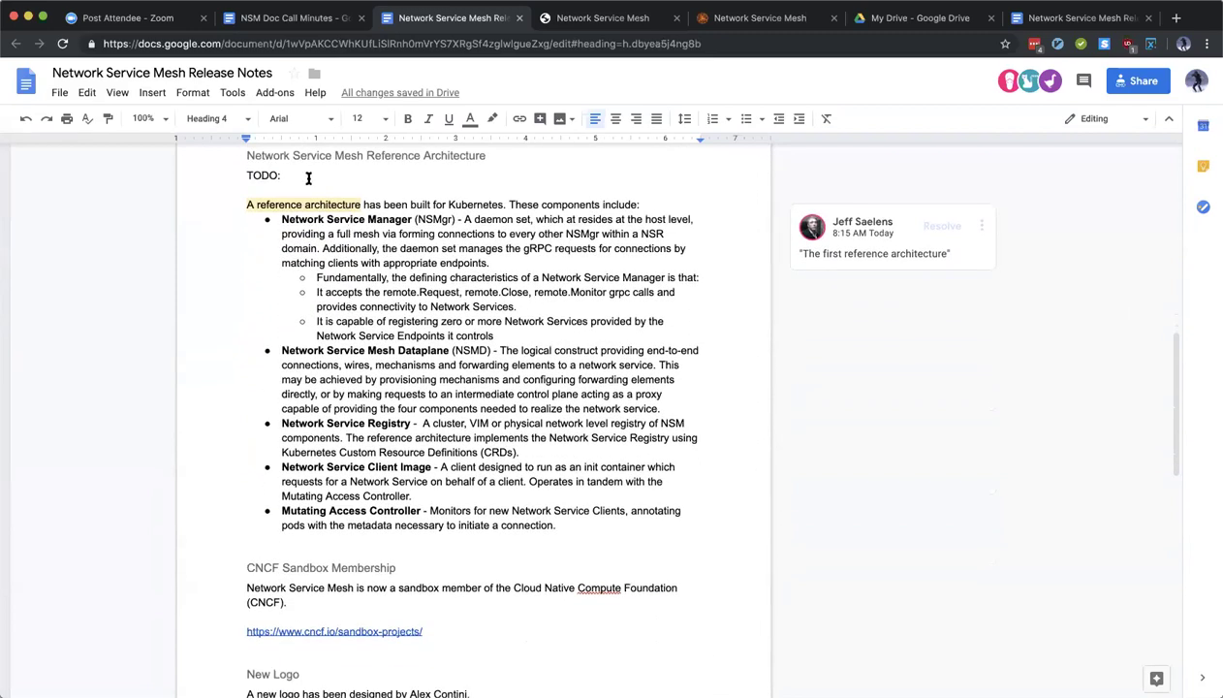
click(306, 175)
click(379, 257)
scroll(379, 257, up, 3)
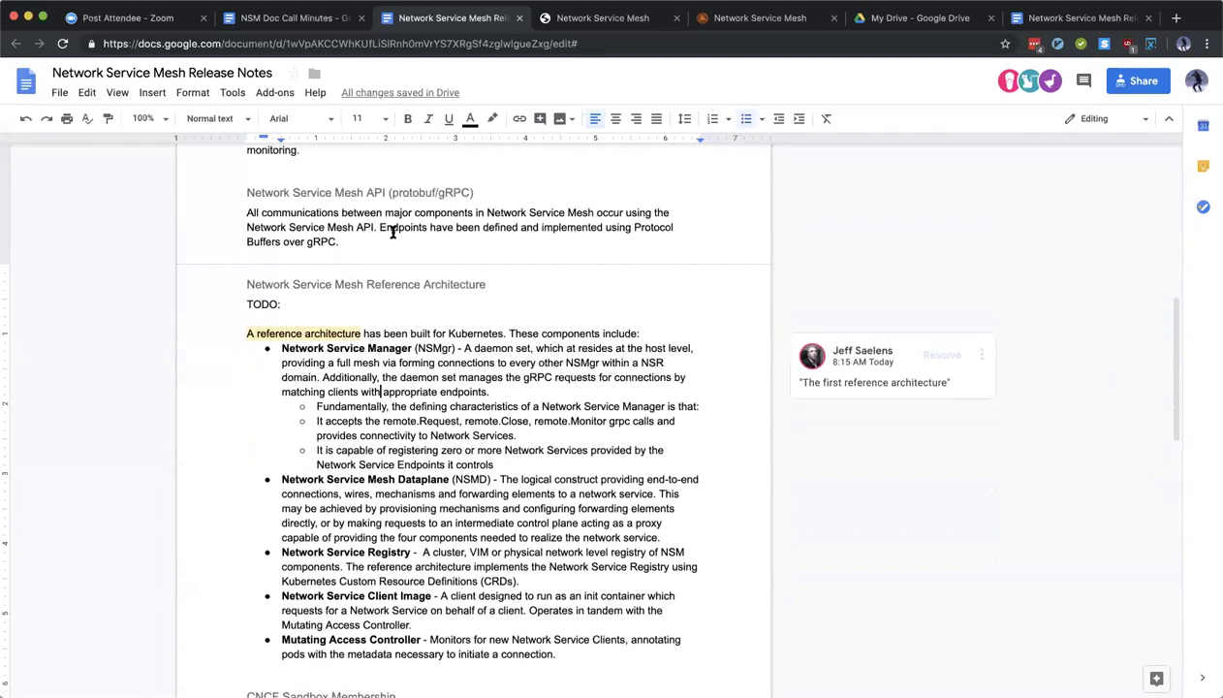
scroll(466, 397, down, 3)
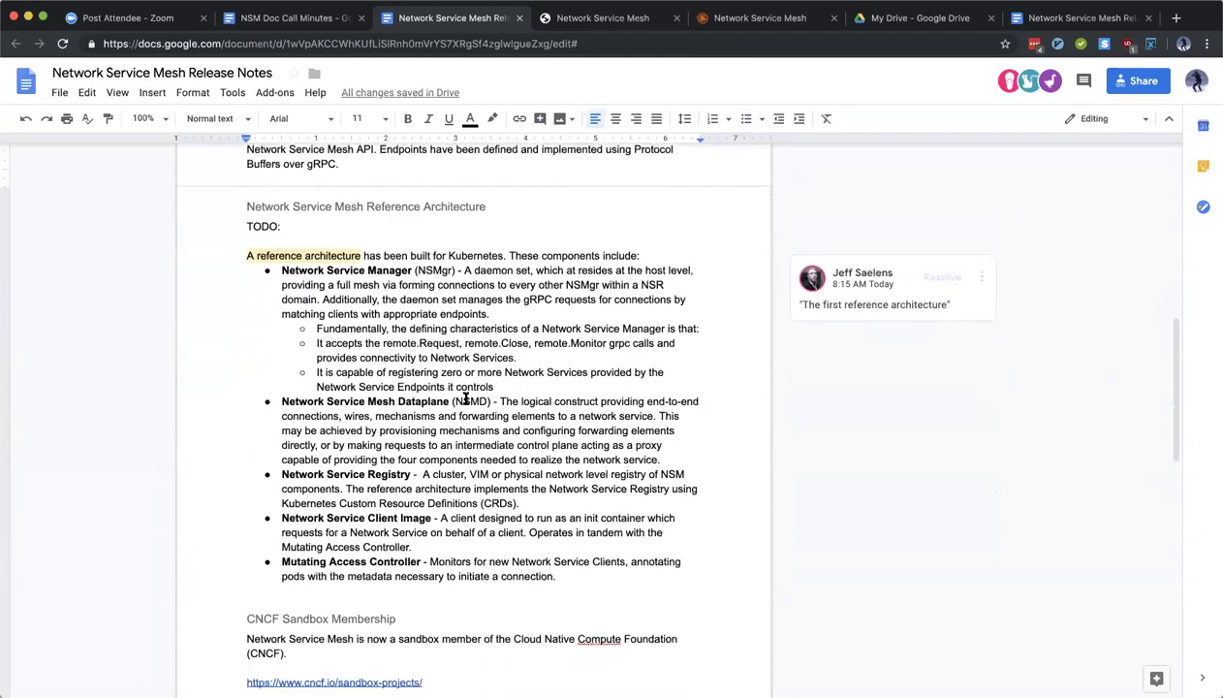
scroll(466, 398, down, 1)
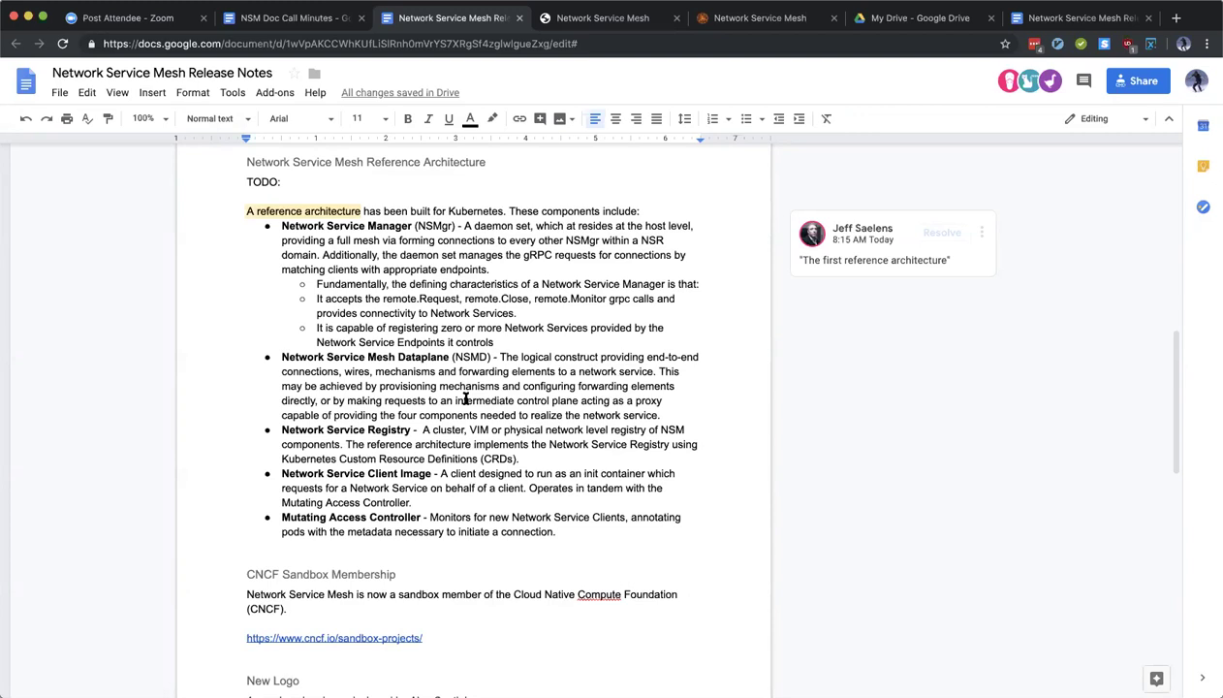
scroll(425, 324, up, 3)
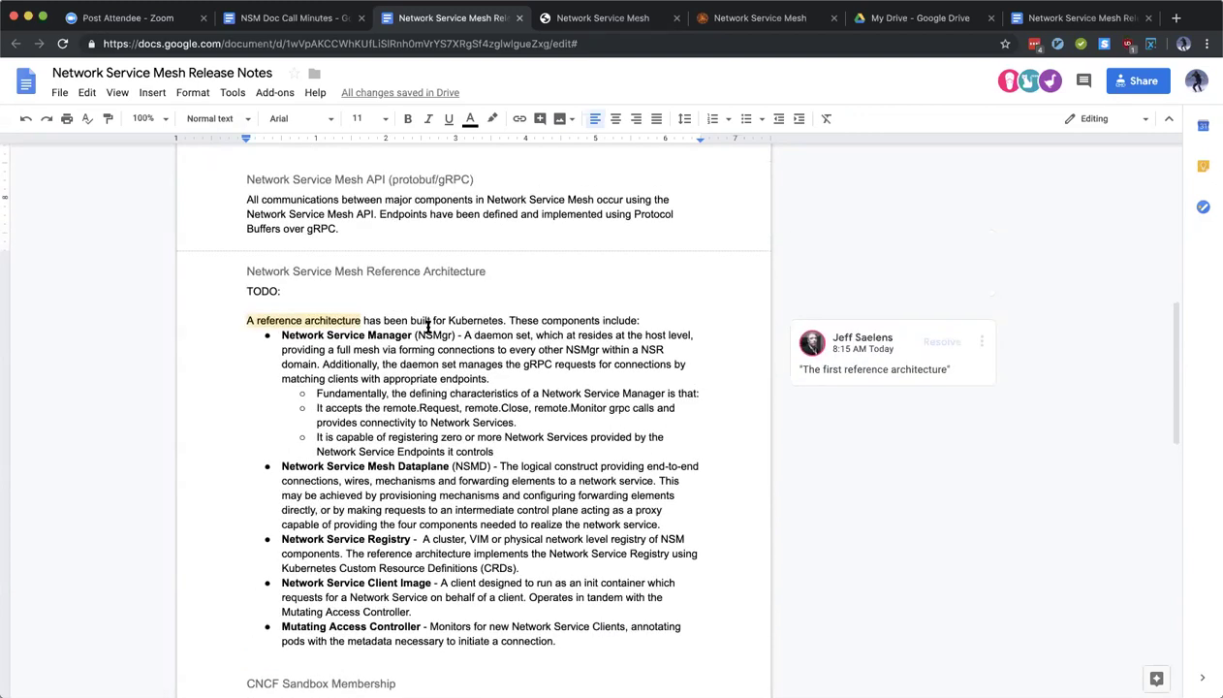
scroll(507, 326, up, 1)
scroll(506, 325, down, 1)
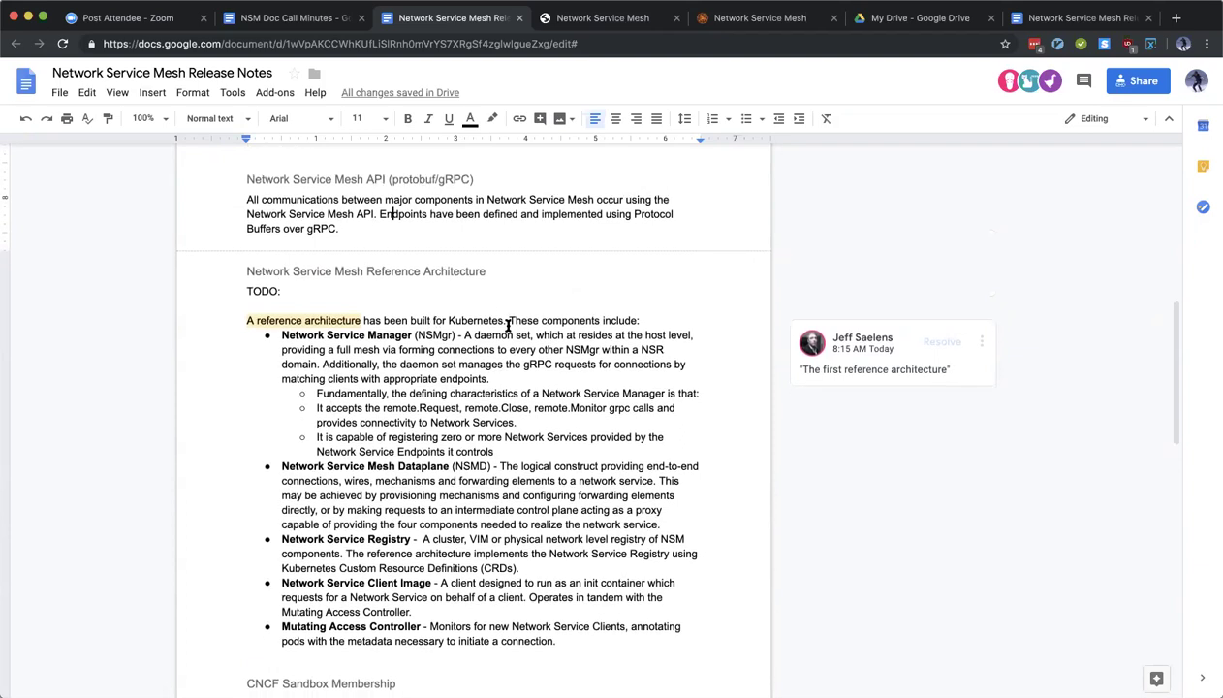
double_click(390, 334)
drag(328, 333, 278, 335)
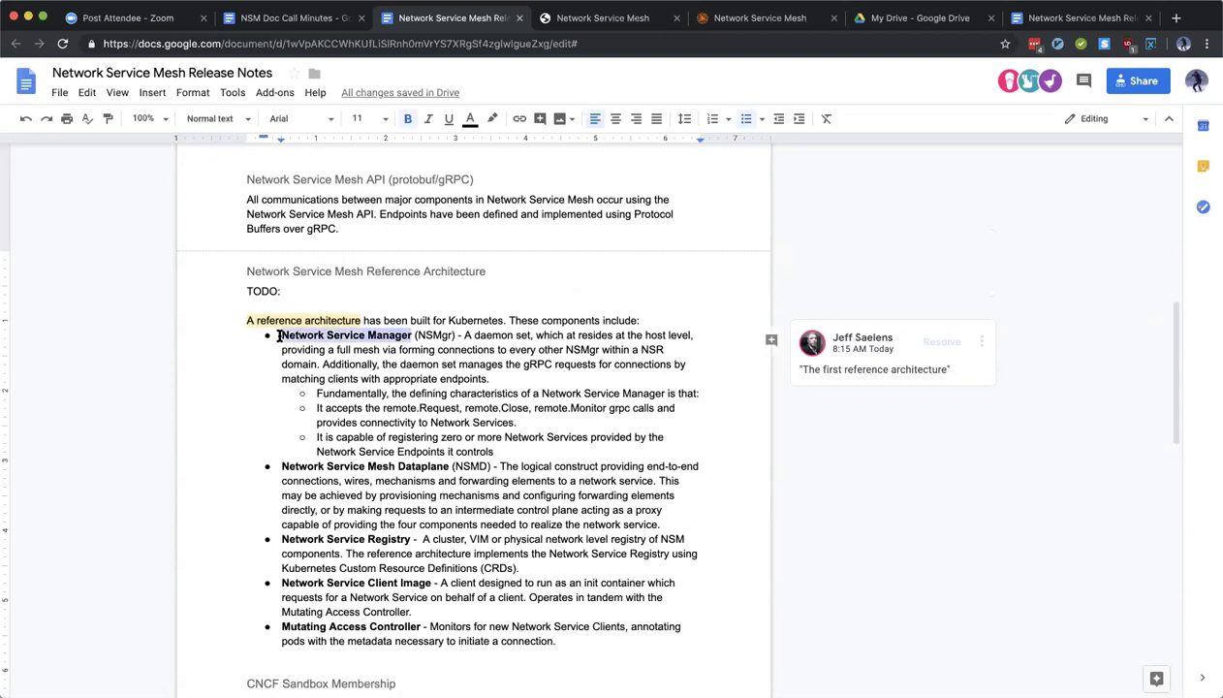
Step: Add a bullet below the Network Service Mesh API paragraph reading "TODO: call out specific APIs for globally applicable APIs"
click(384, 229)
key(Return)
text(* )
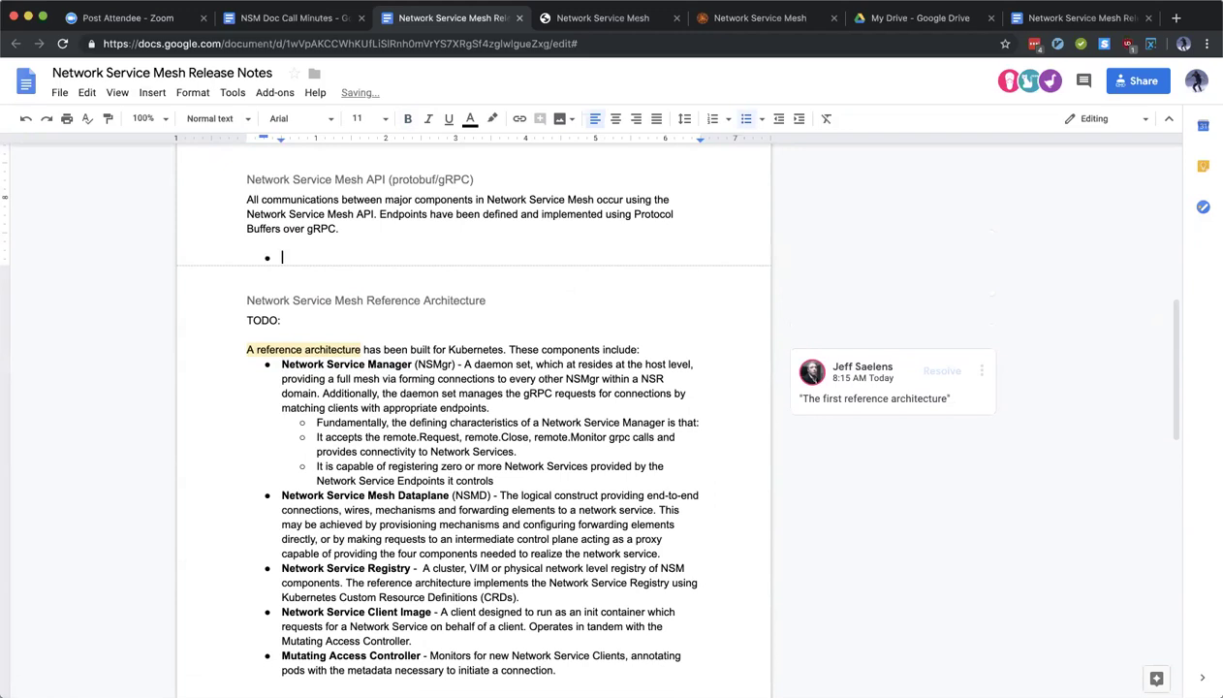
text(TODO: call out specific APIs fo)
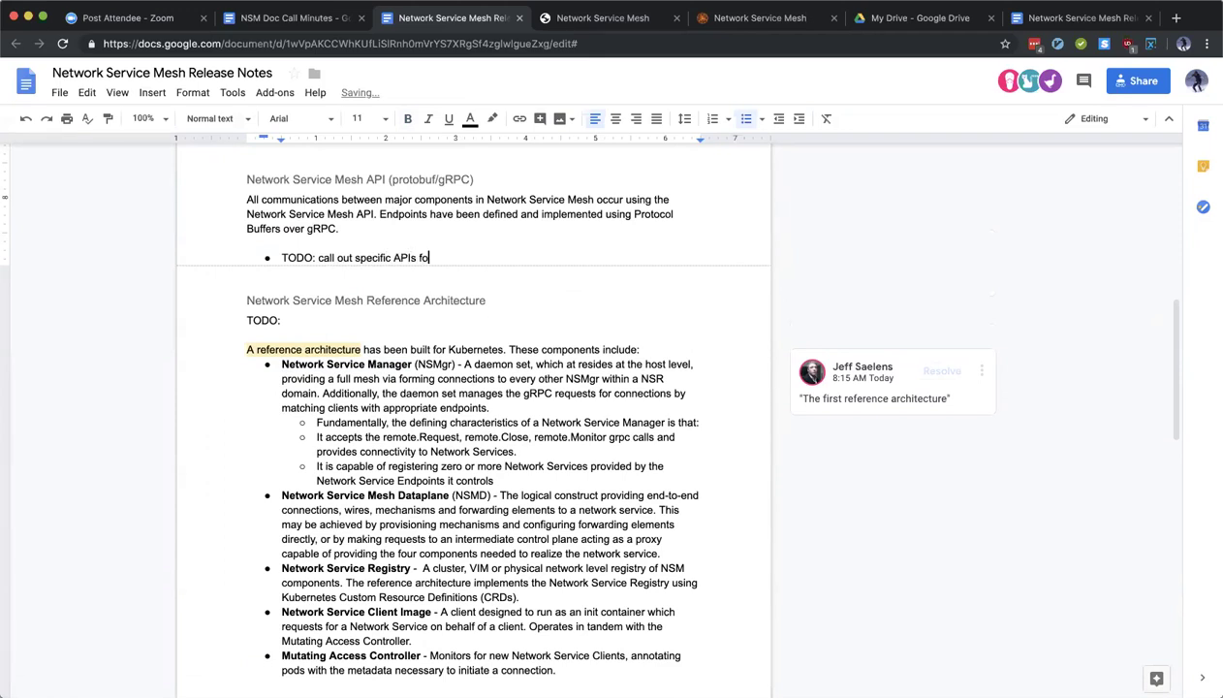
key(BackSpace)
key(BackSpace)
key(BackSpace)
text(for global)
key(BackSpace)
text(ly applicable APIs)
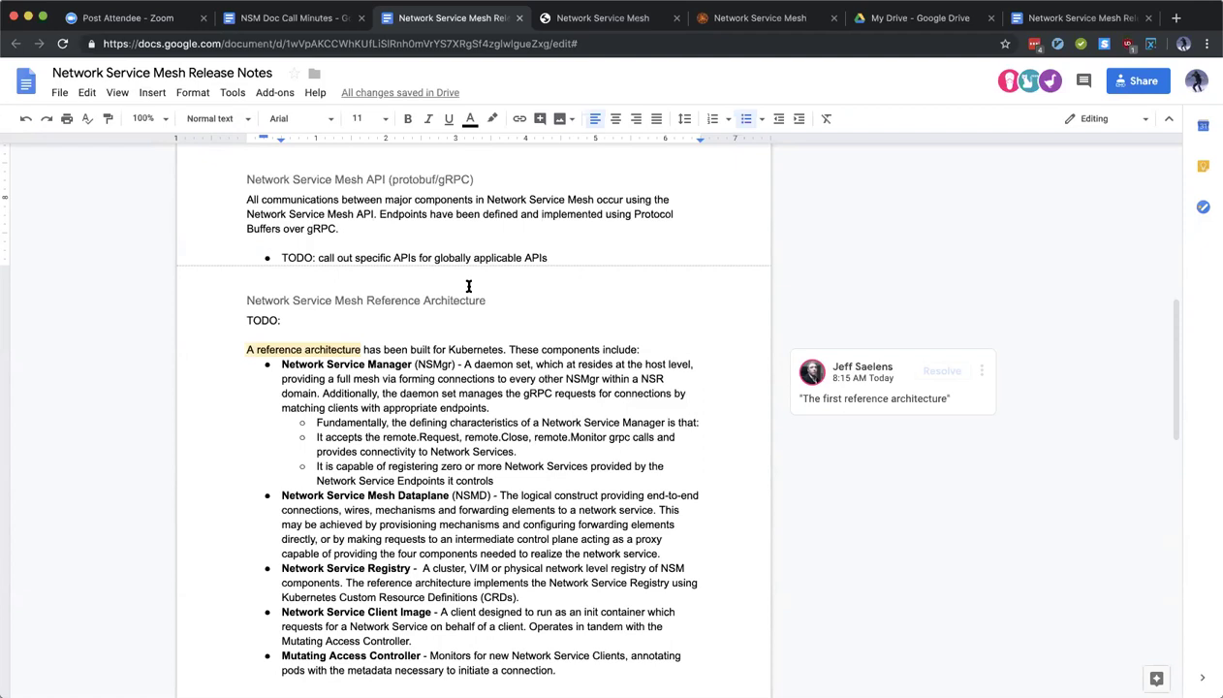
Step: Add a second bullet under the API section reading "TODO: create visualization showing where they fit in"
key(Return)
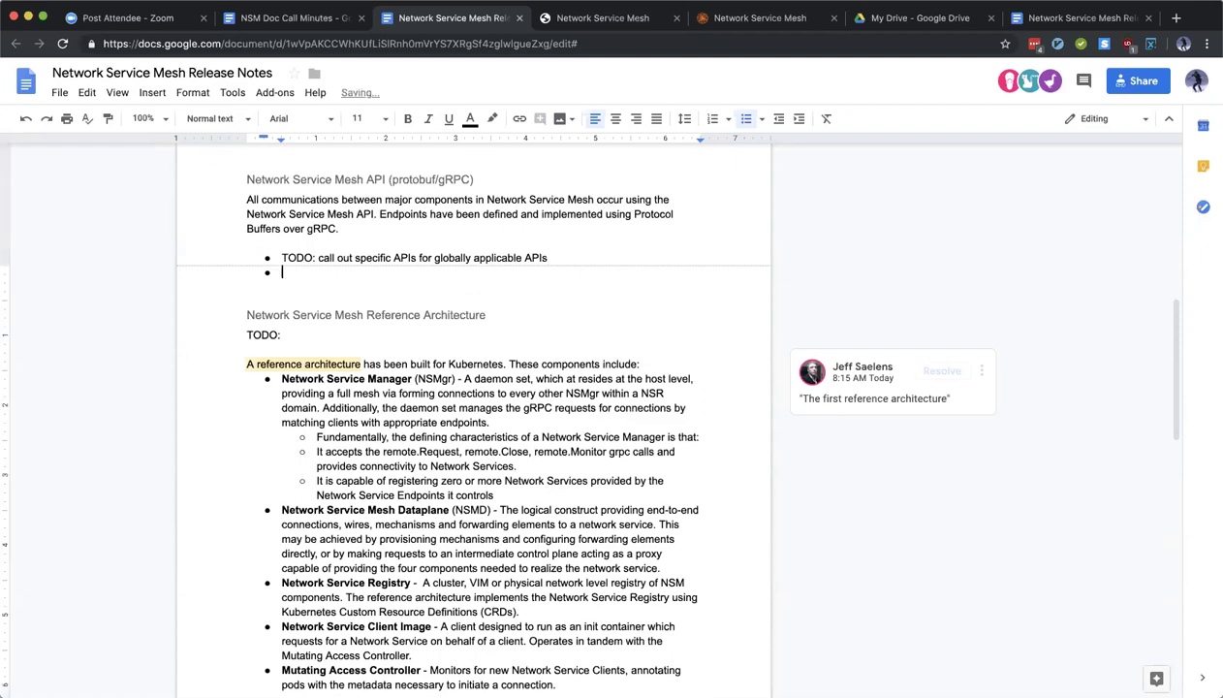
text(TODO: C)
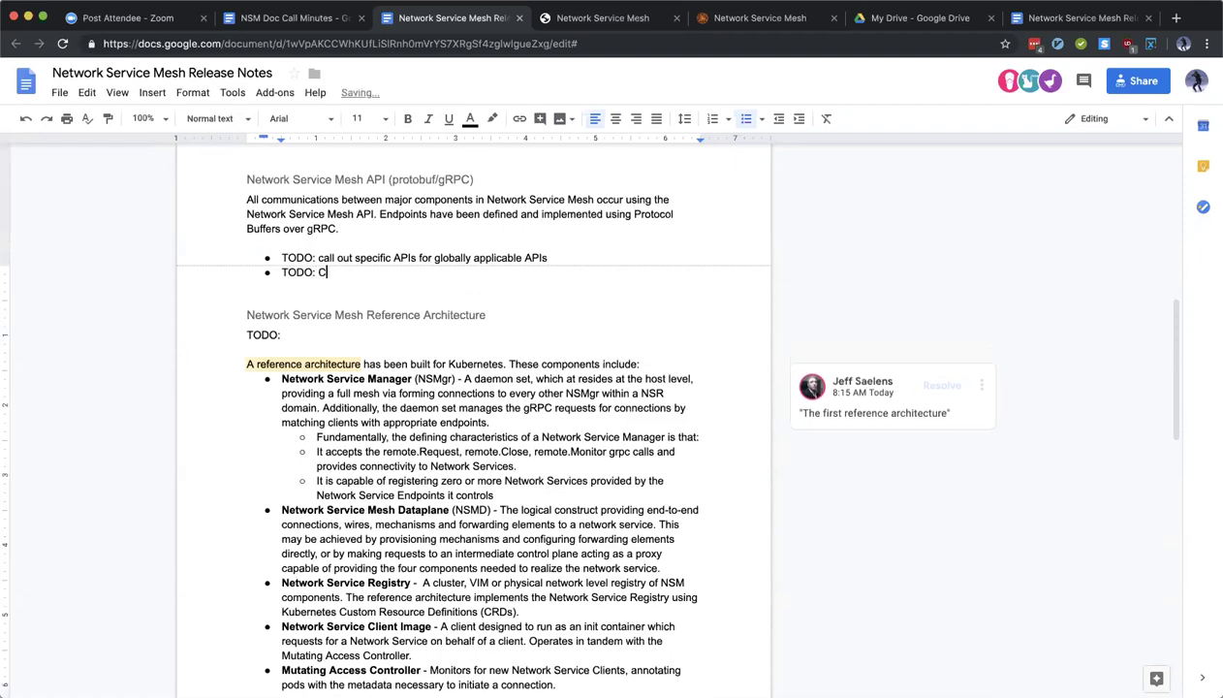
text(reate)
key(BackSpace)
key(BackSpace)
key(BackSpace)
key(BackSpace)
key(BackSpace)
key(BackSpace)
text(create visualization showing )
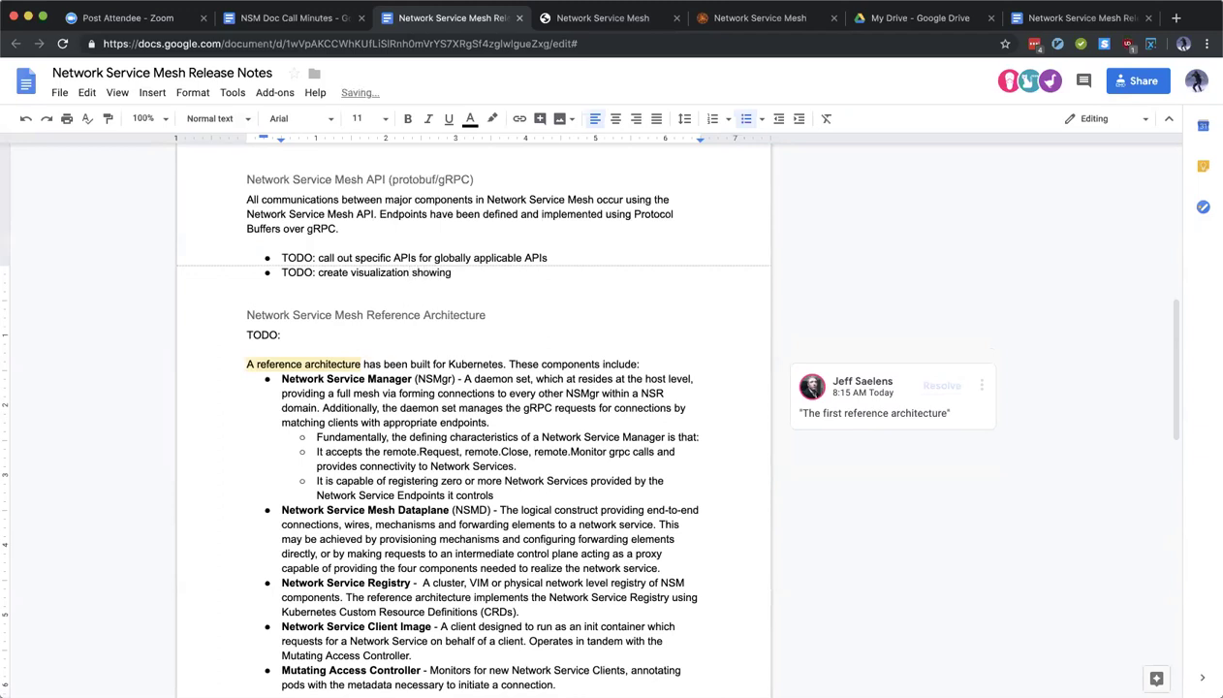
text(where they generally fit i)
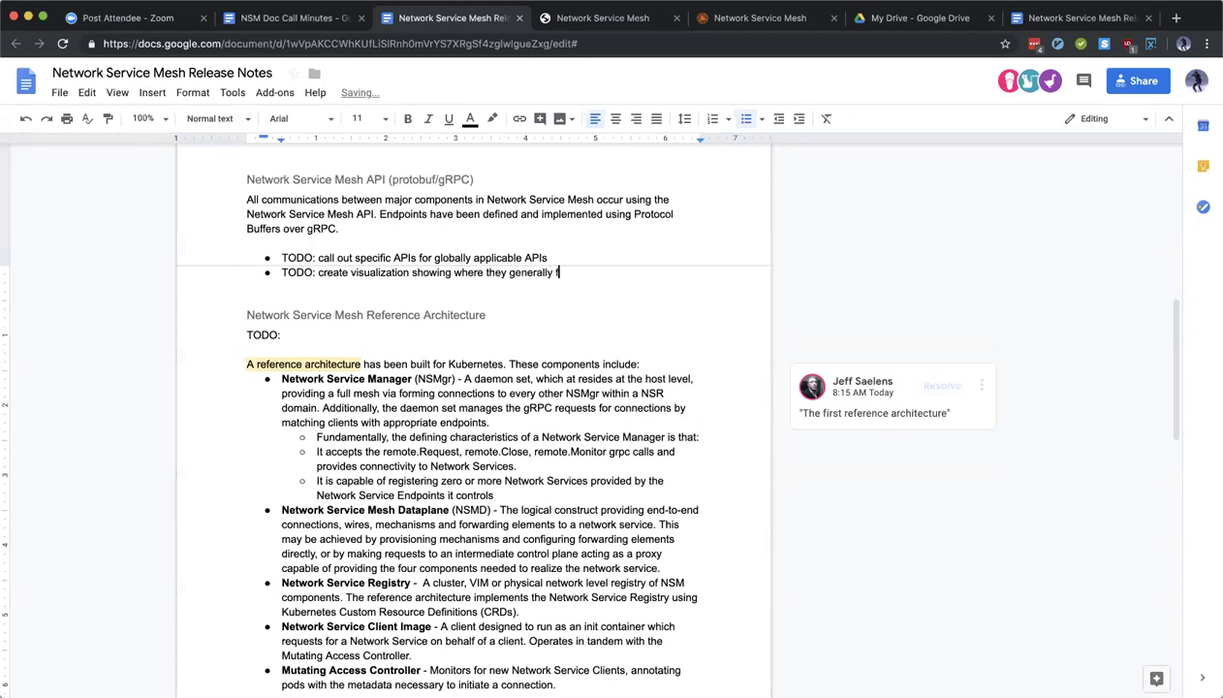
key(BackSpace)
key(BackSpace)
key(BackSpace)
key(BackSpace)
key(BackSpace)
key(BackSpace)
key(BackSpace)
key(BackSpace)
key(BackSpace)
key(BackSpace)
key(BackSpace)
key(BackSpace)
key(BackSpace)
key(BackSpace)
key(BackSpace)
text(fit in)
Step: Reread the two TODO bullets under the Network Service Mesh API section
triple_click(333, 258)
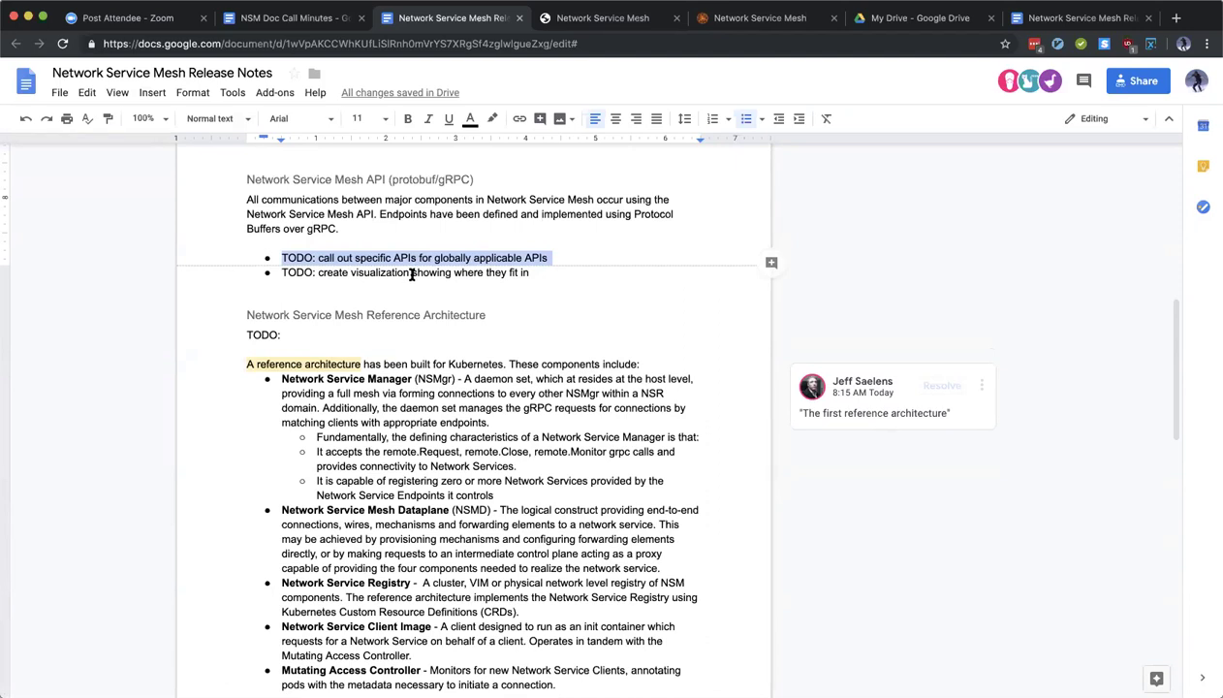
triple_click(328, 272)
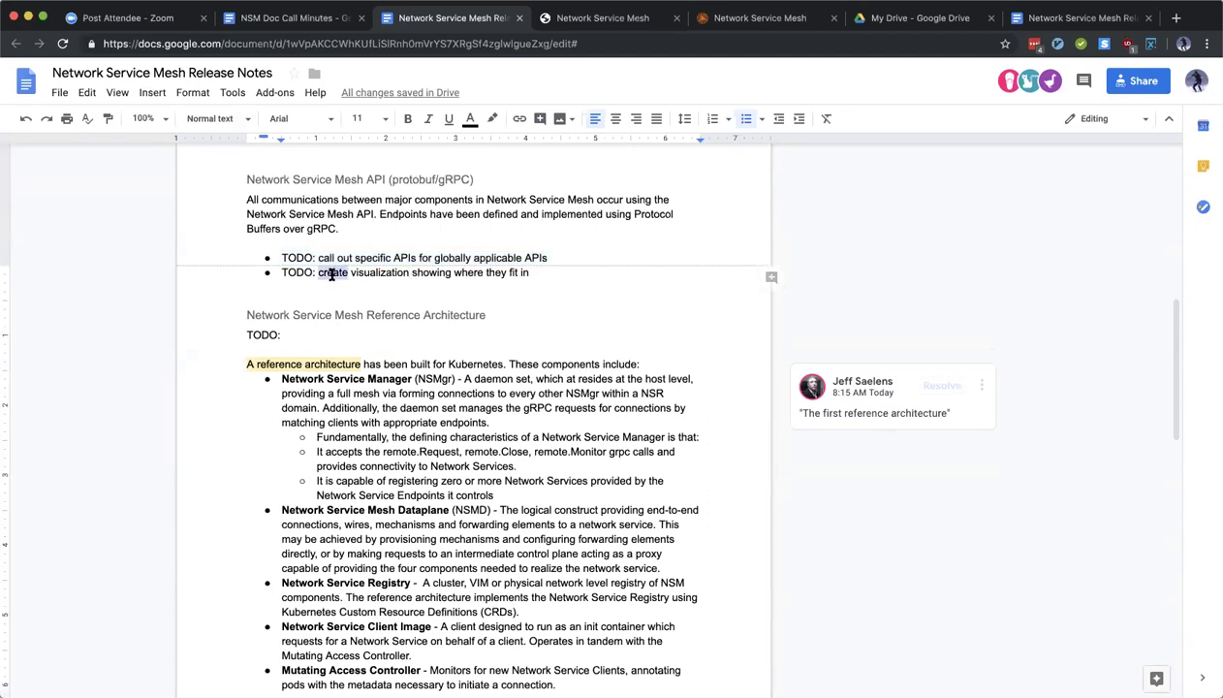
click(319, 272)
triple_click(354, 272)
click(401, 272)
scroll(555, 264, down, 1)
click(555, 262)
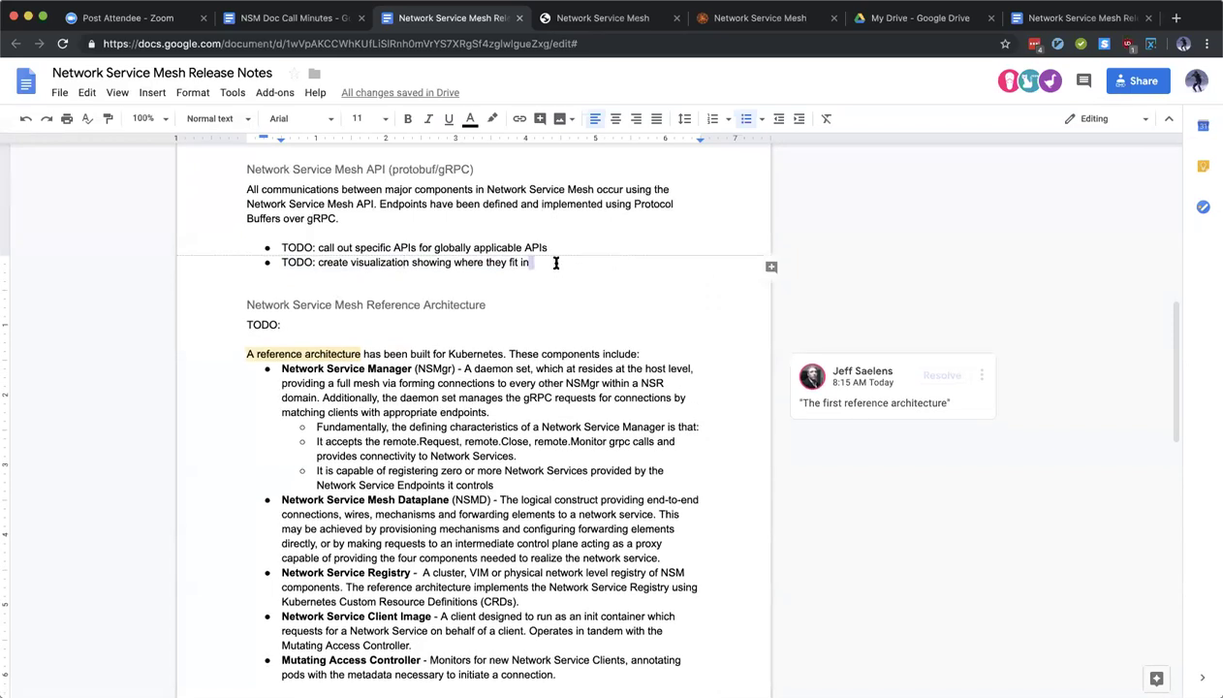
click(555, 263)
Step: Complete the TODO line under Network Service Mesh Reference Architecture with "Describe what NSM Reference Architecture is"
click(371, 315)
text(Describe wh)
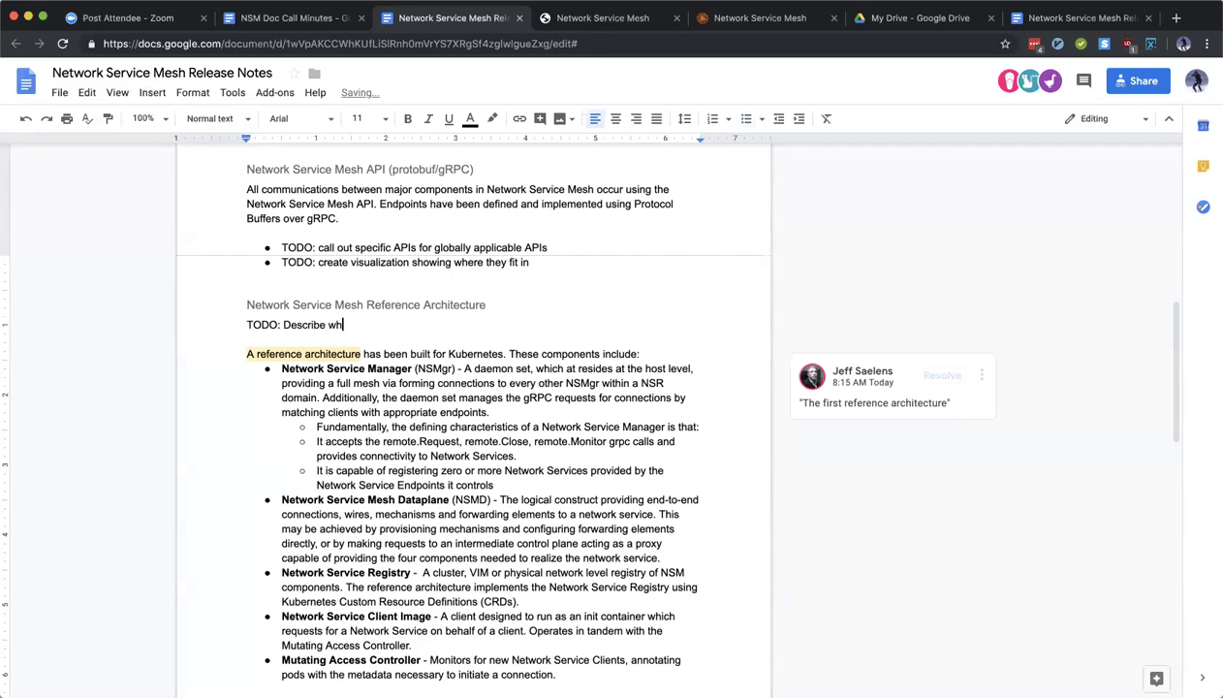
text(at NSM Reference Archit)
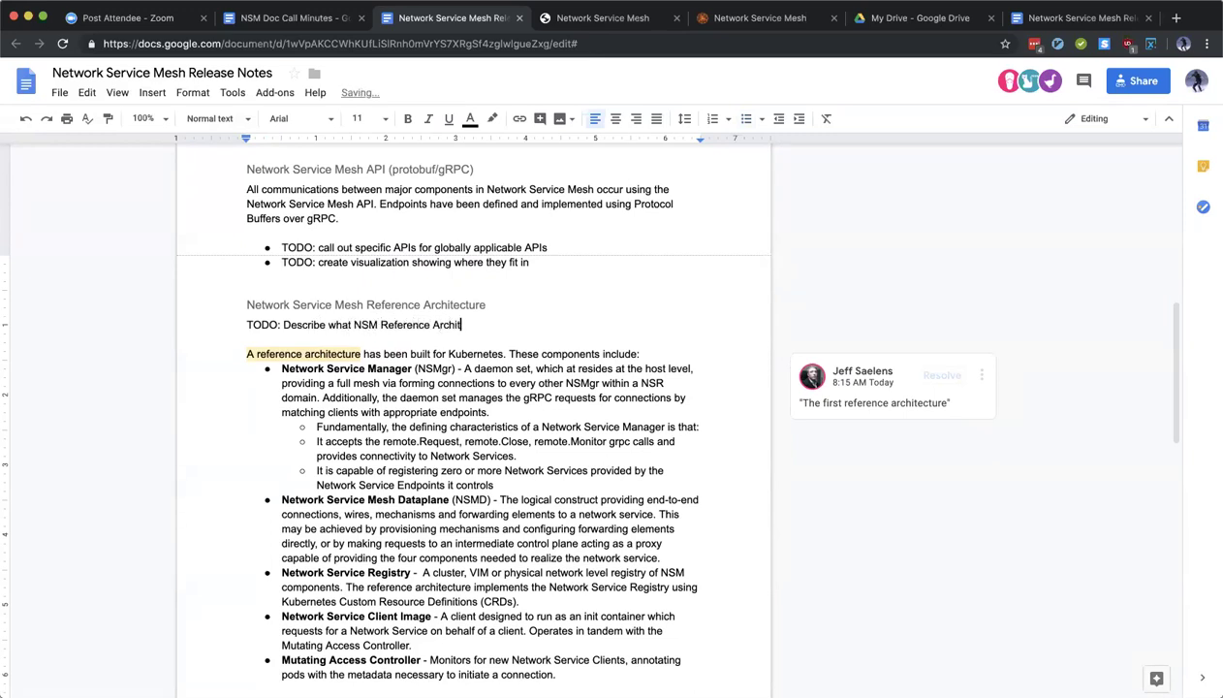
text(ecture is)
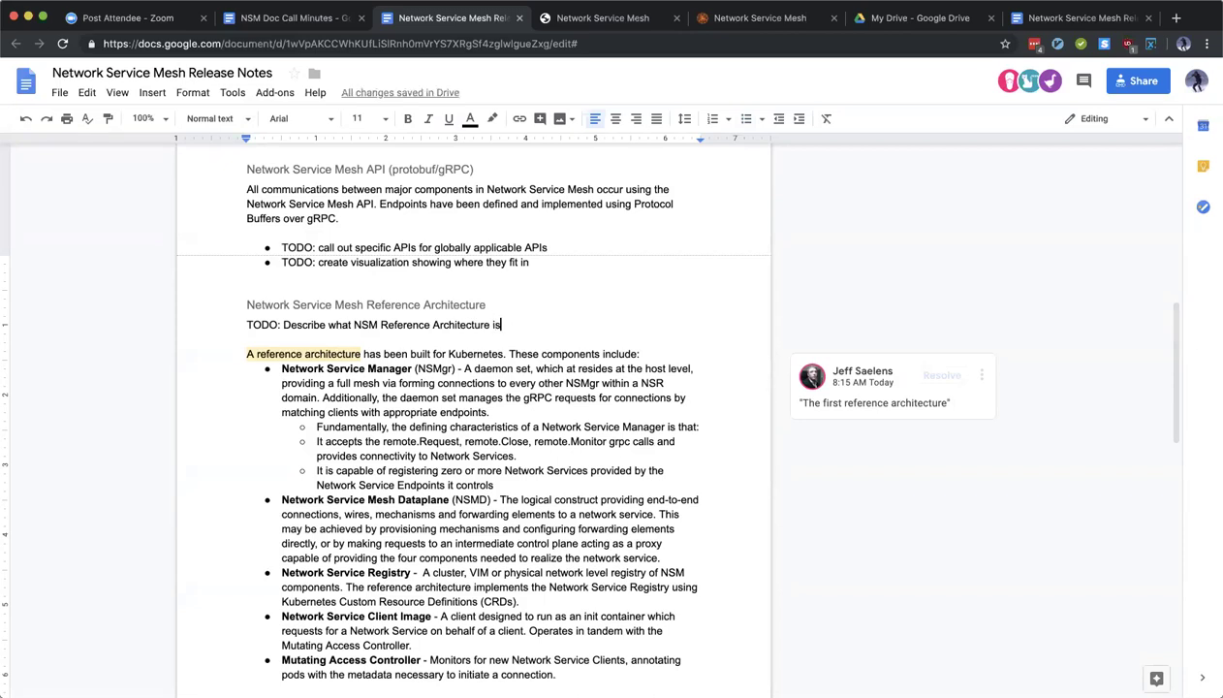
Step: Extend the Reference Architecture TODO line with "at high level, emphasize that this is a subset of NSM's global capabilities."
text( at high level, )
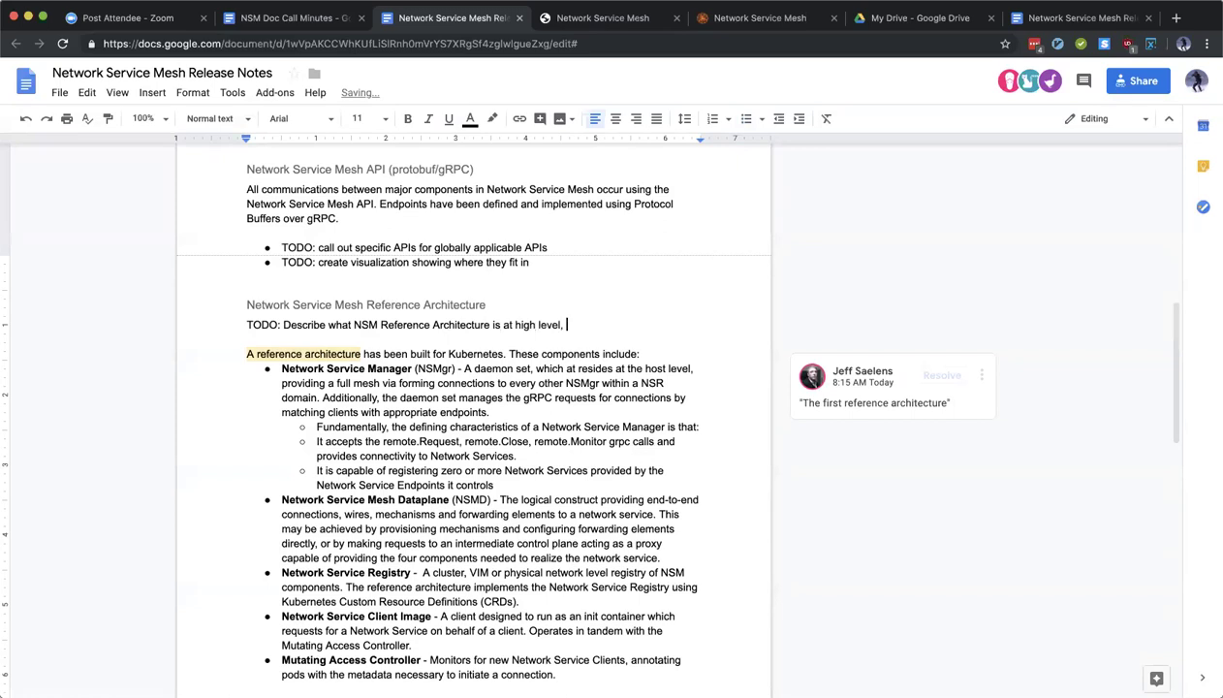
text(emphasize that this is a subset of g)
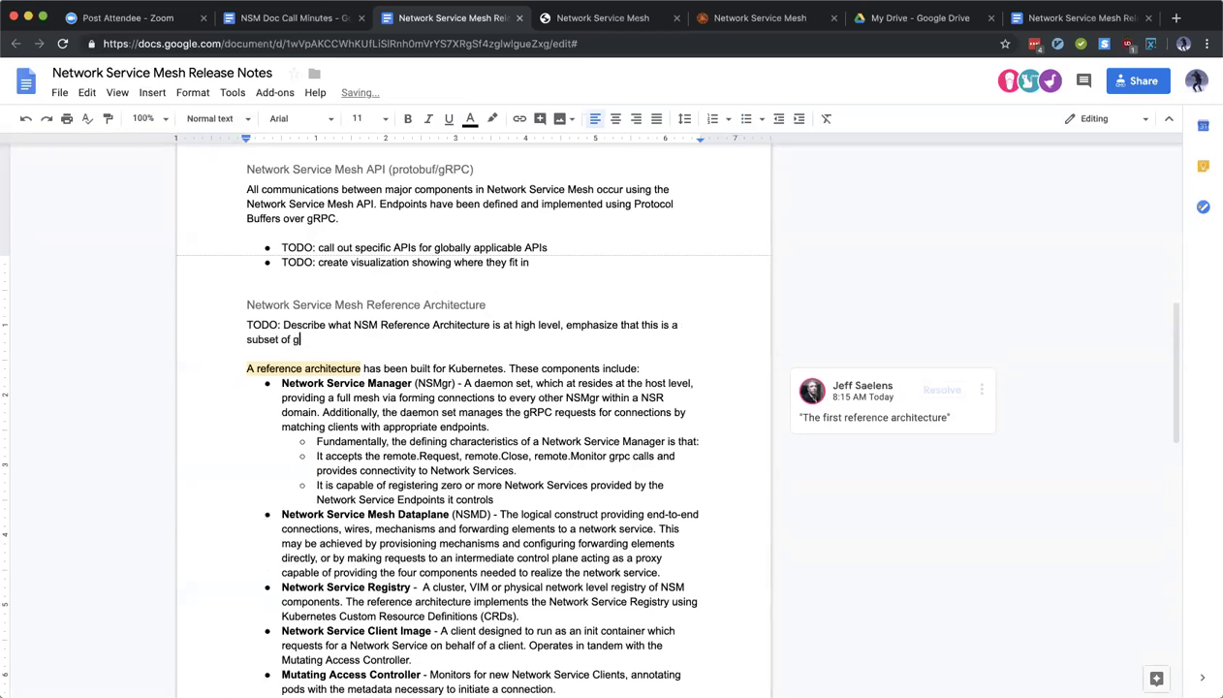
key(BackSpace)
text(NSM's capabilities)
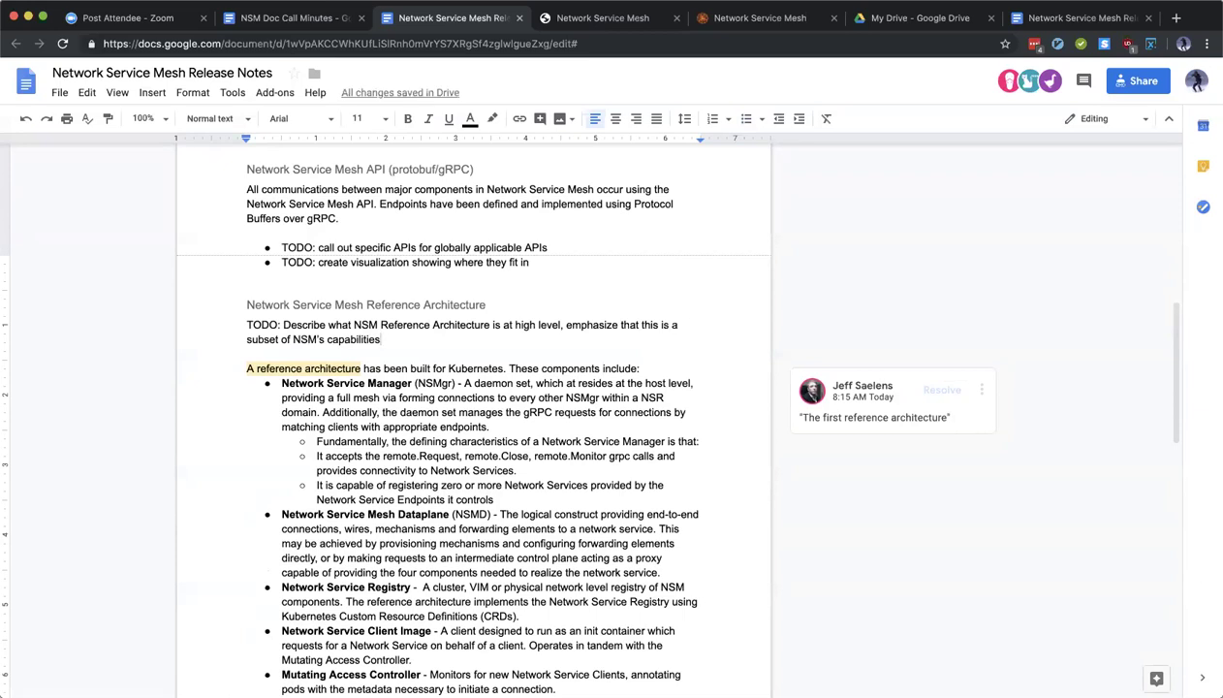
click(325, 334)
text(global)
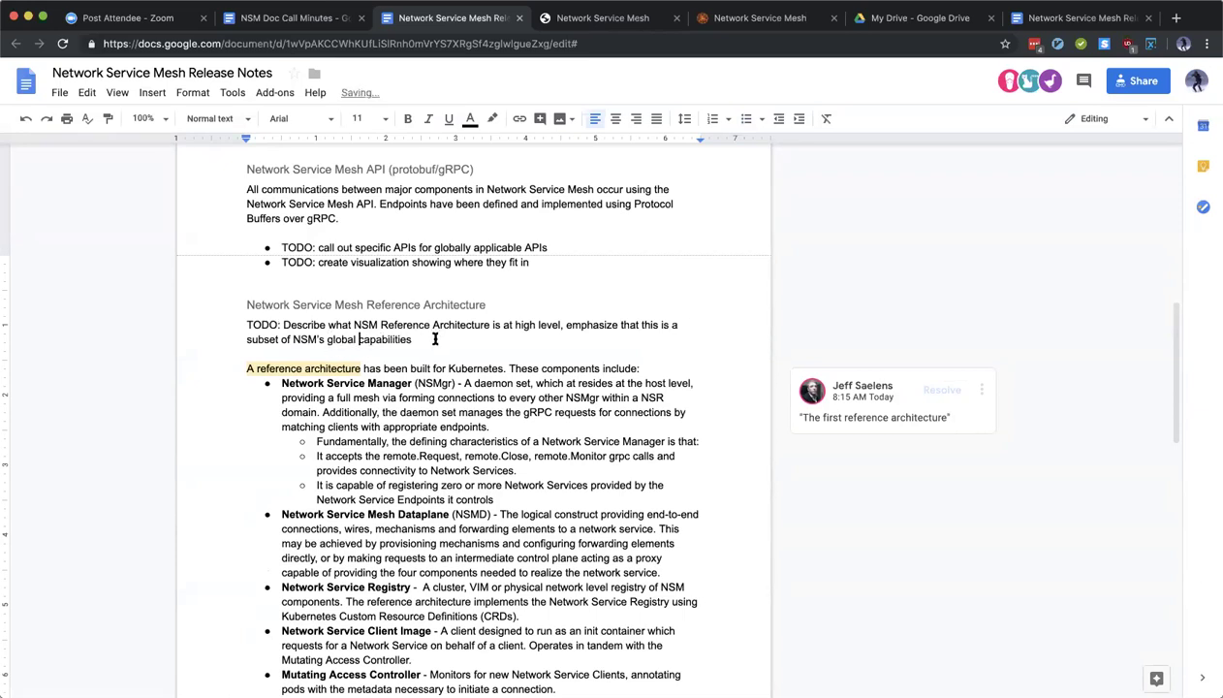
click(434, 338)
text(.)
Step: Insert "Kubernetes" before "Architecture" in the Network Service Mesh Reference Architecture heading
scroll(540, 463, down, 2)
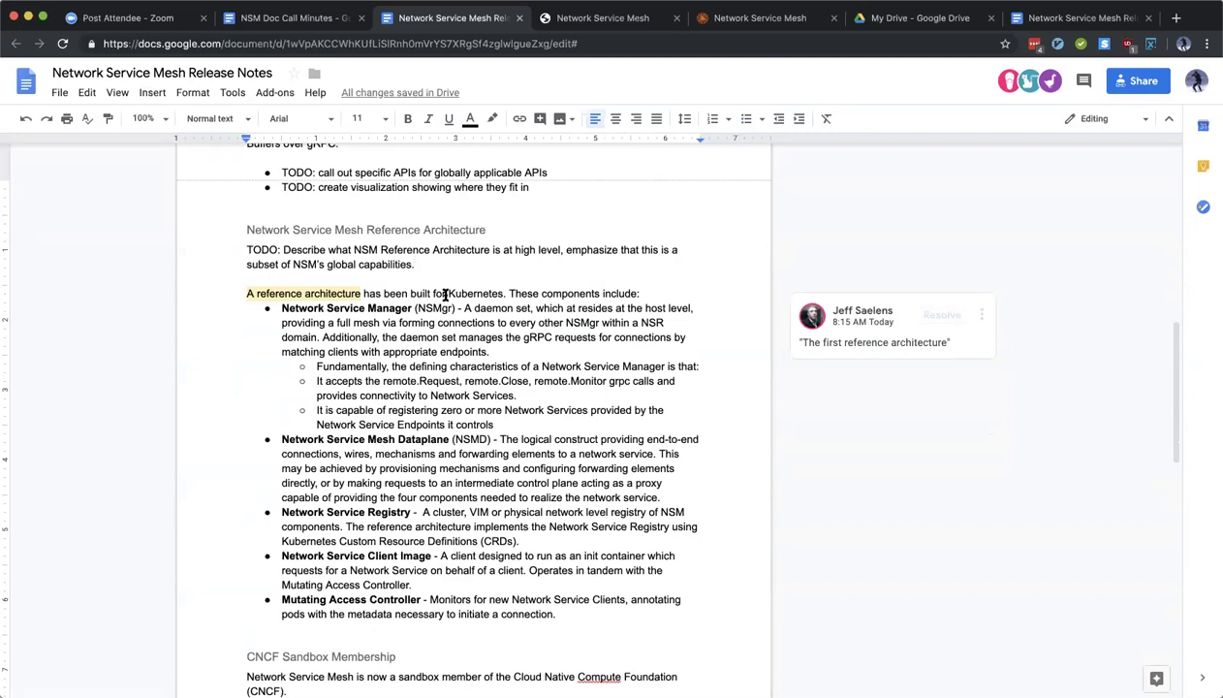
click(388, 233)
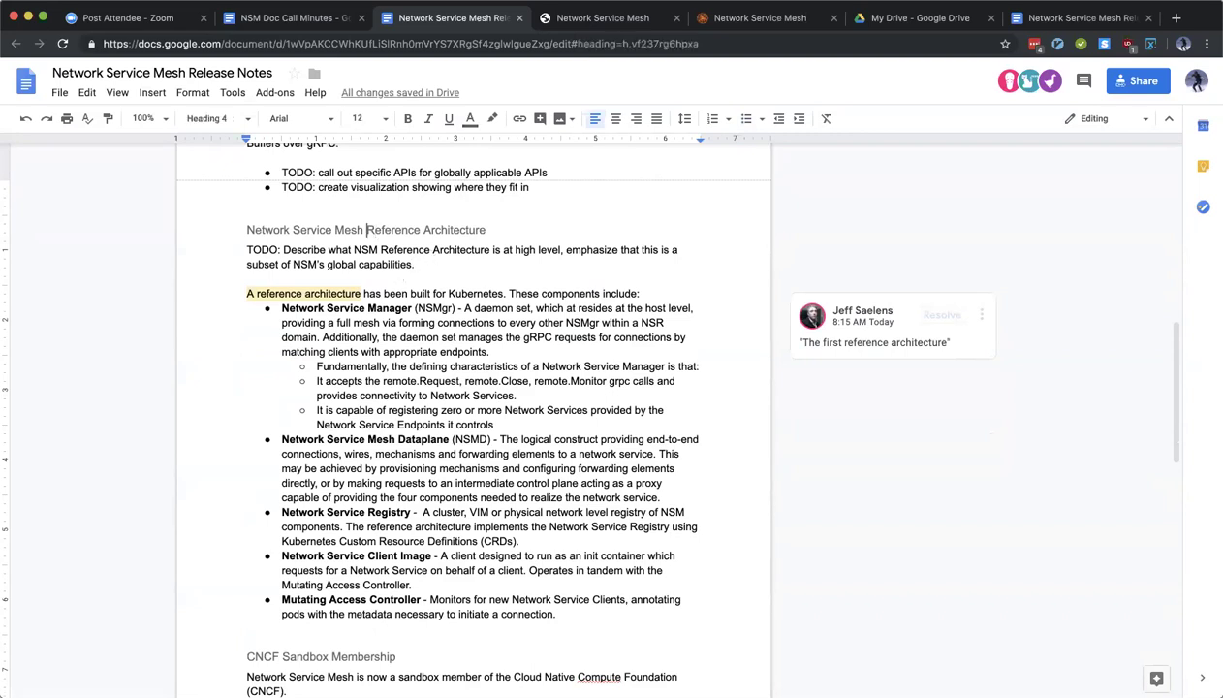
key(Right)
key(Right)
key(Right)
key(Right)
key(Right)
key(Right)
key(Right)
key(Right)
text(Kubernetes)
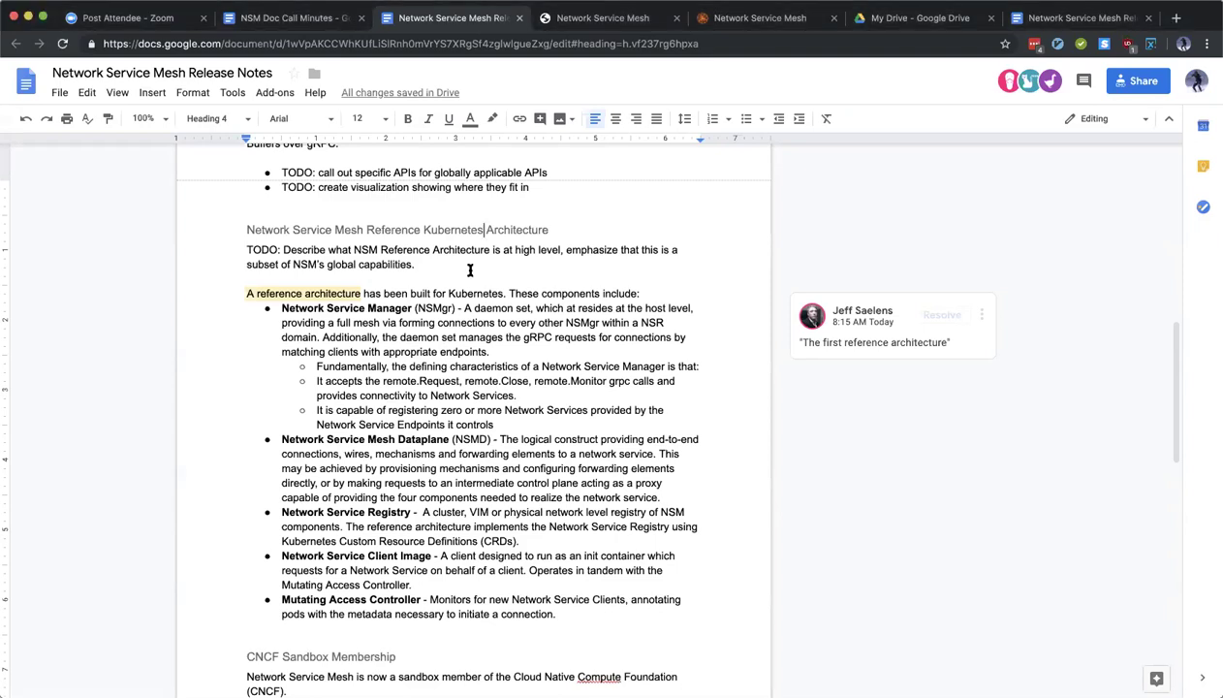
Step: View the Network Service Mesh website pages open in the browser and return to the release notes document
key(ctrl+Tab)
key(ctrl+shift+Tab)
key(ctrl+Tab)
key(ctrl+shift+Tab)
key(ctrl+Tab)
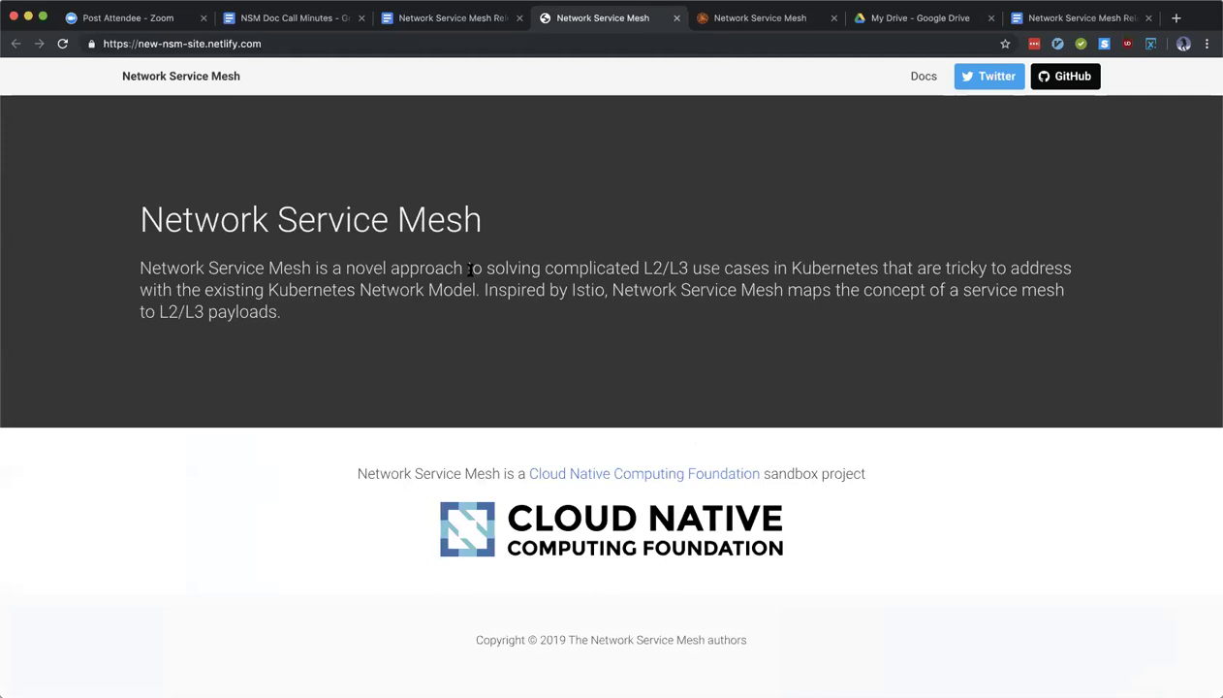
key(ctrl+shift+Tab)
key(ctrl+Tab)
key(ctrl+shift+Tab)
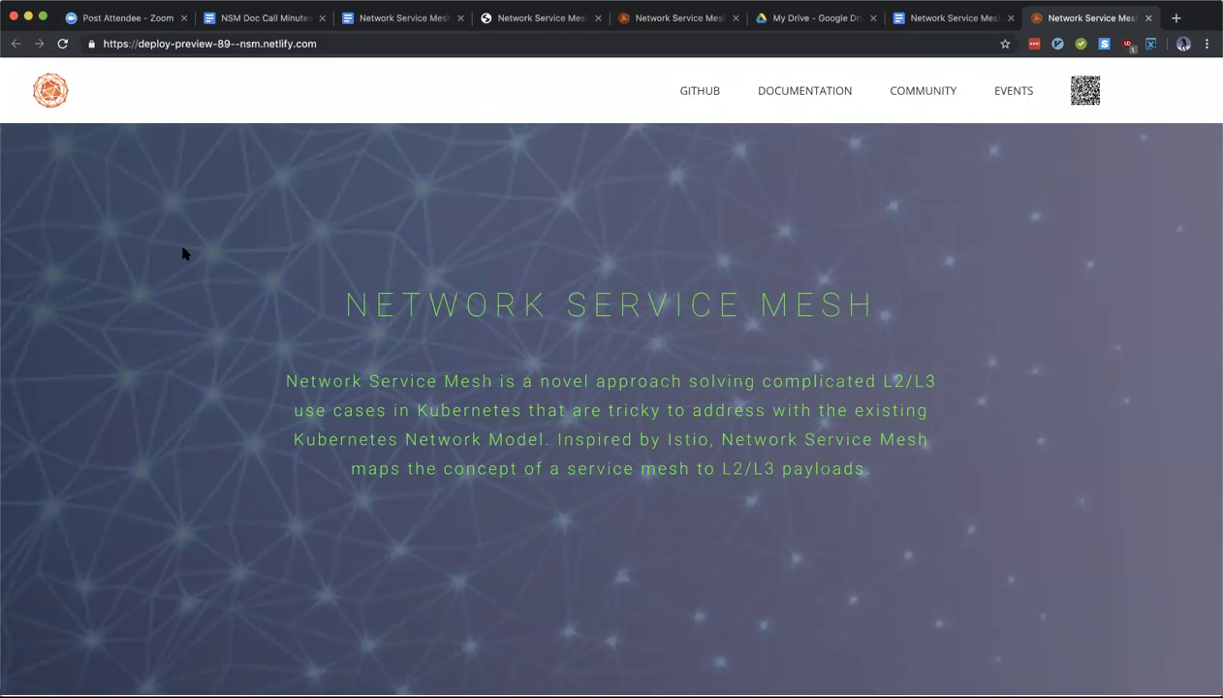
key(ctrl+shift+Tab)
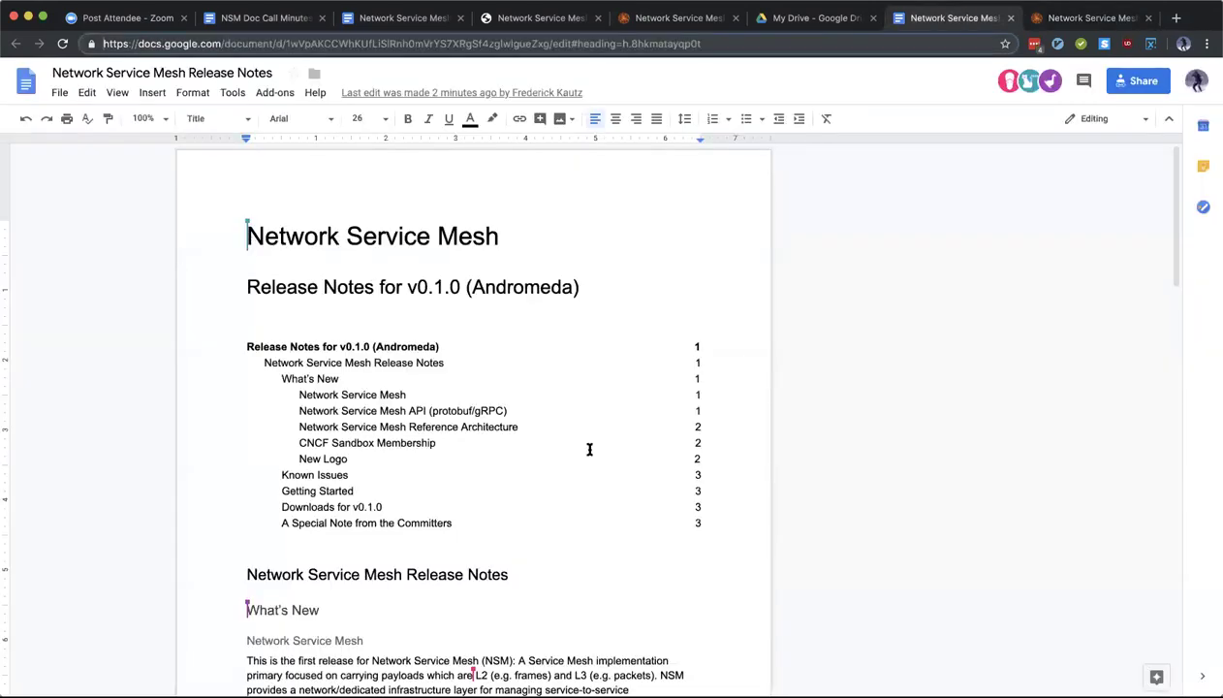
Step: Review the release notes from the What's New introduction through the Network Service Mesh API section
scroll(701, 534, down, 10)
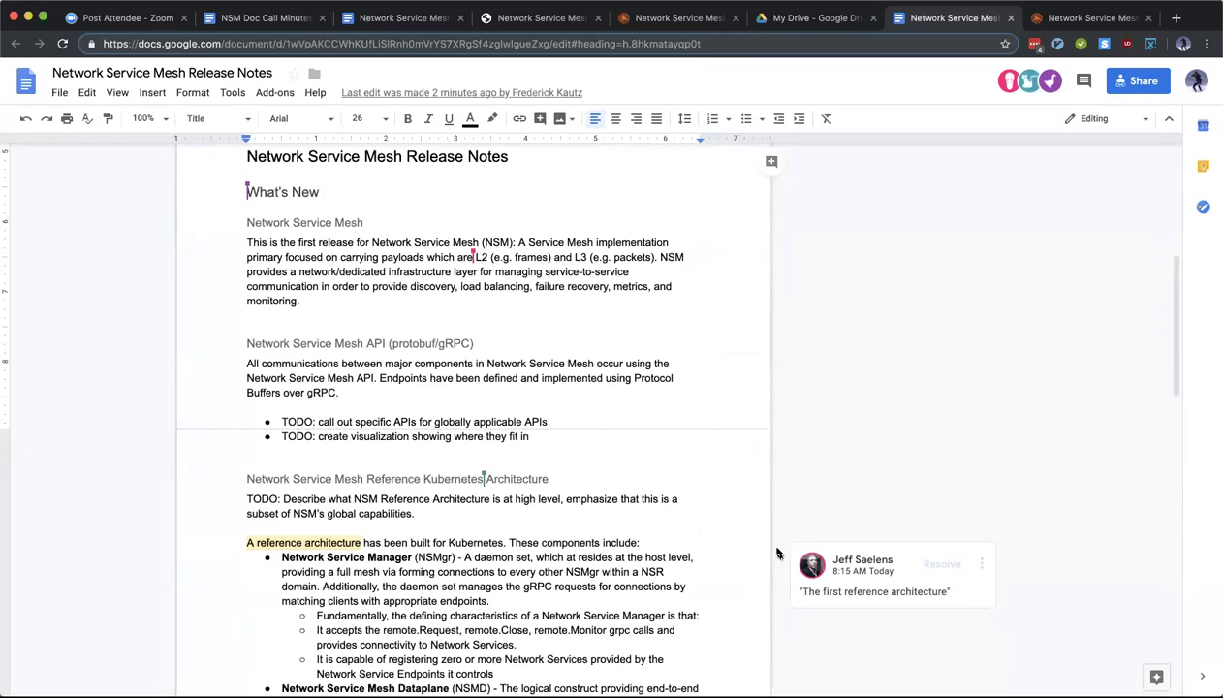
click(928, 499)
scroll(892, 557, down, 2)
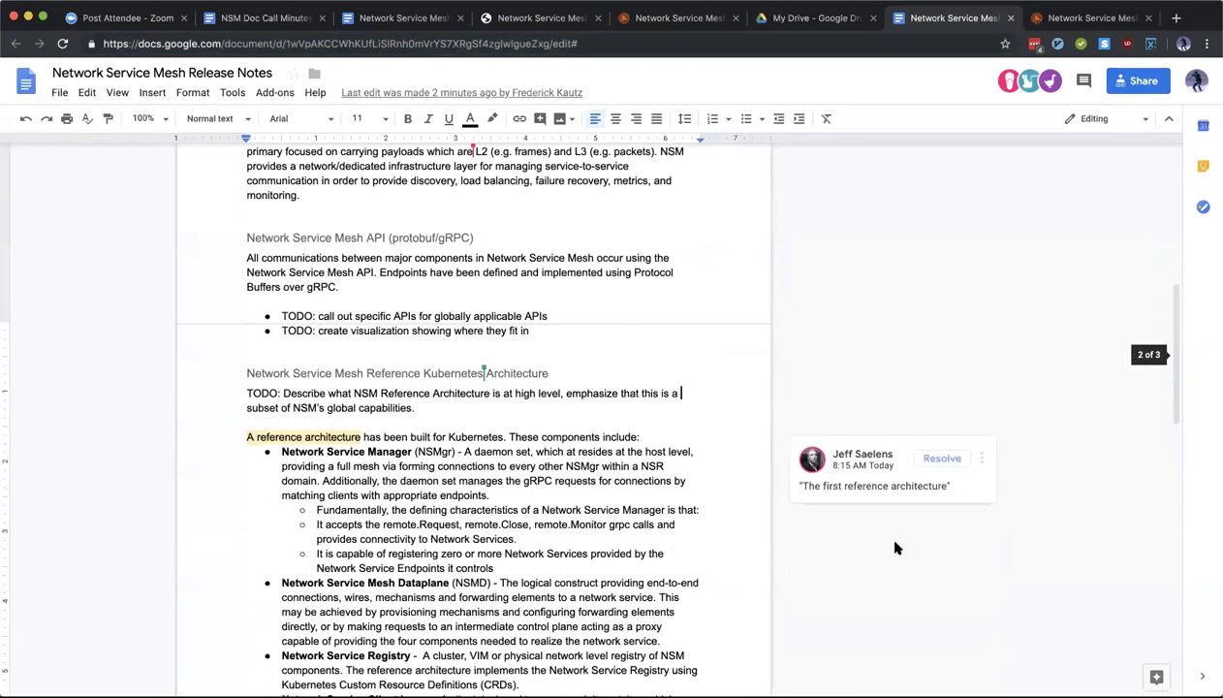
scroll(892, 557, down, 2)
scroll(893, 558, up, 3)
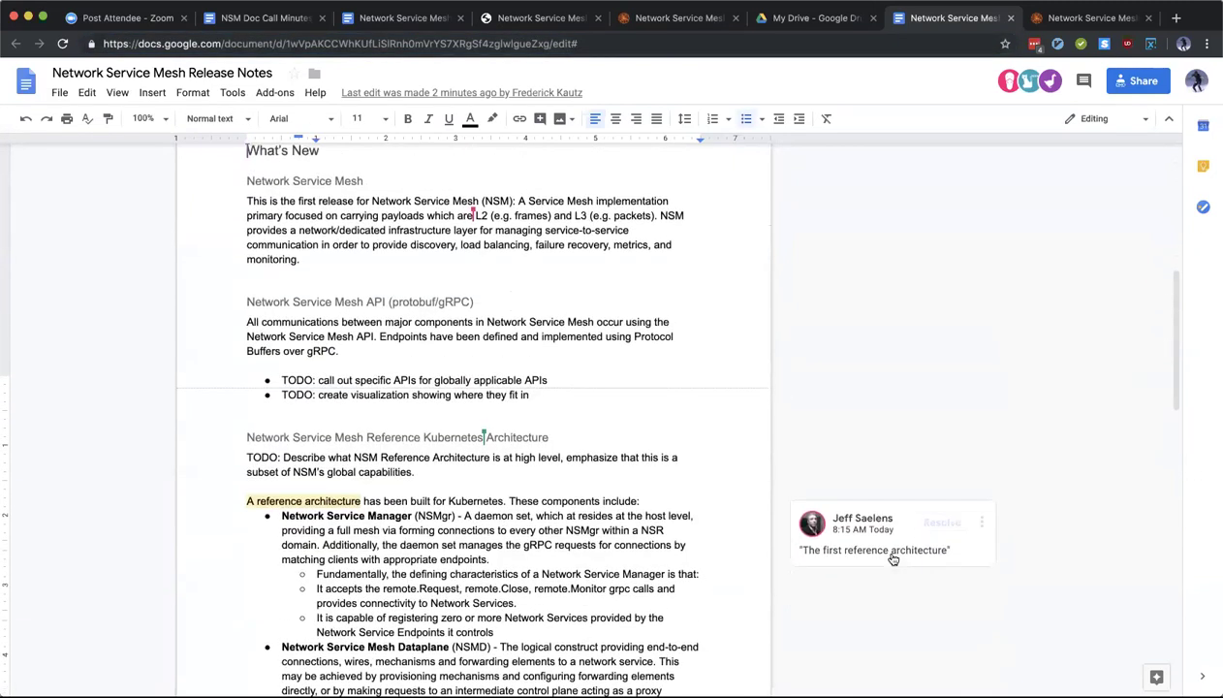
click(524, 263)
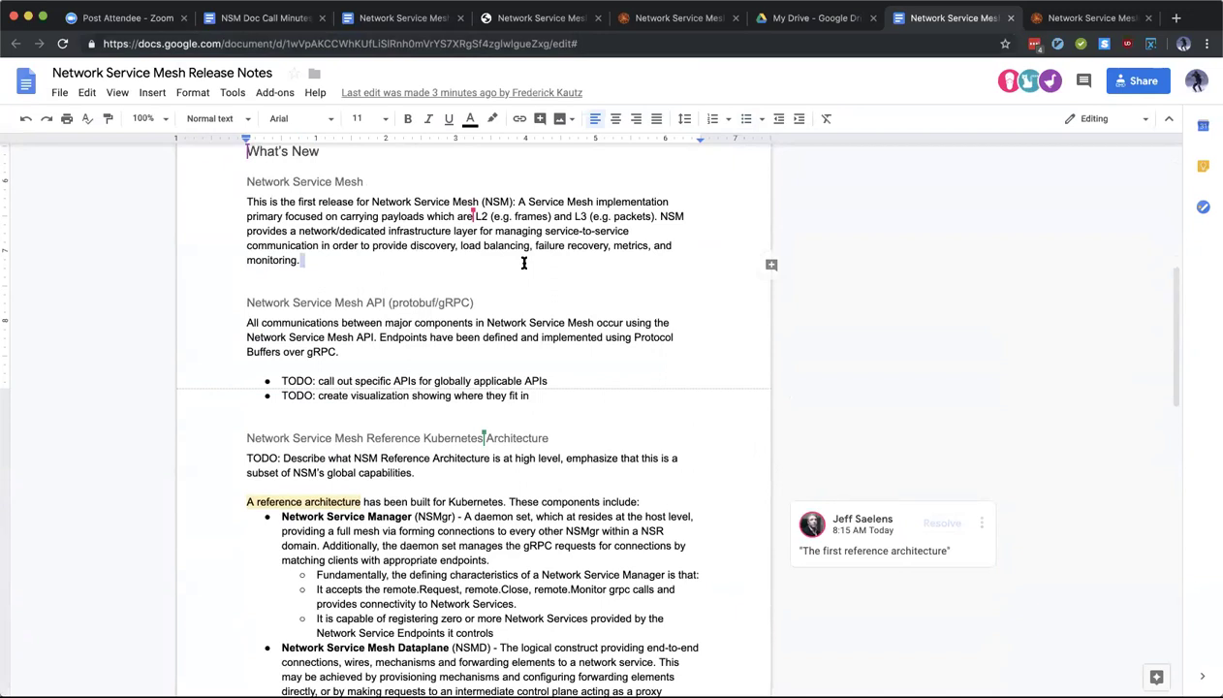
click(541, 397)
scroll(486, 423, down, 1)
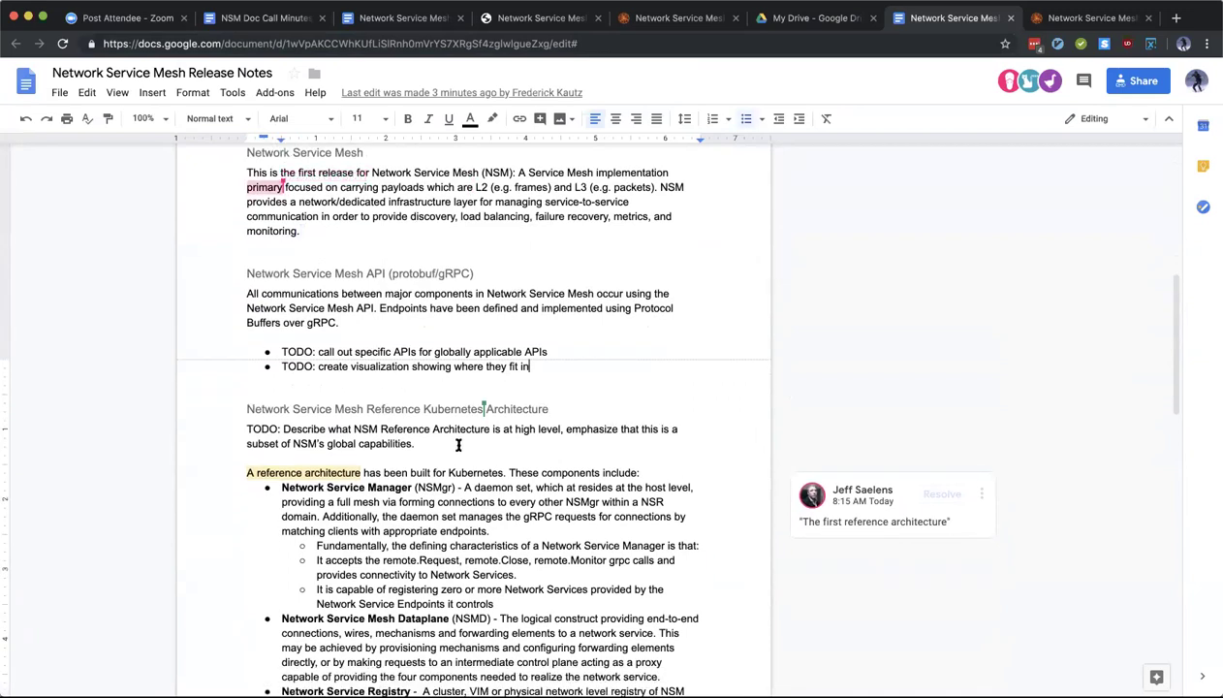
Step: Examine the wording of the Reference Kubernetes Architecture heading, its TODO line and the TODO bullet on globally applicable APIs
click(378, 407)
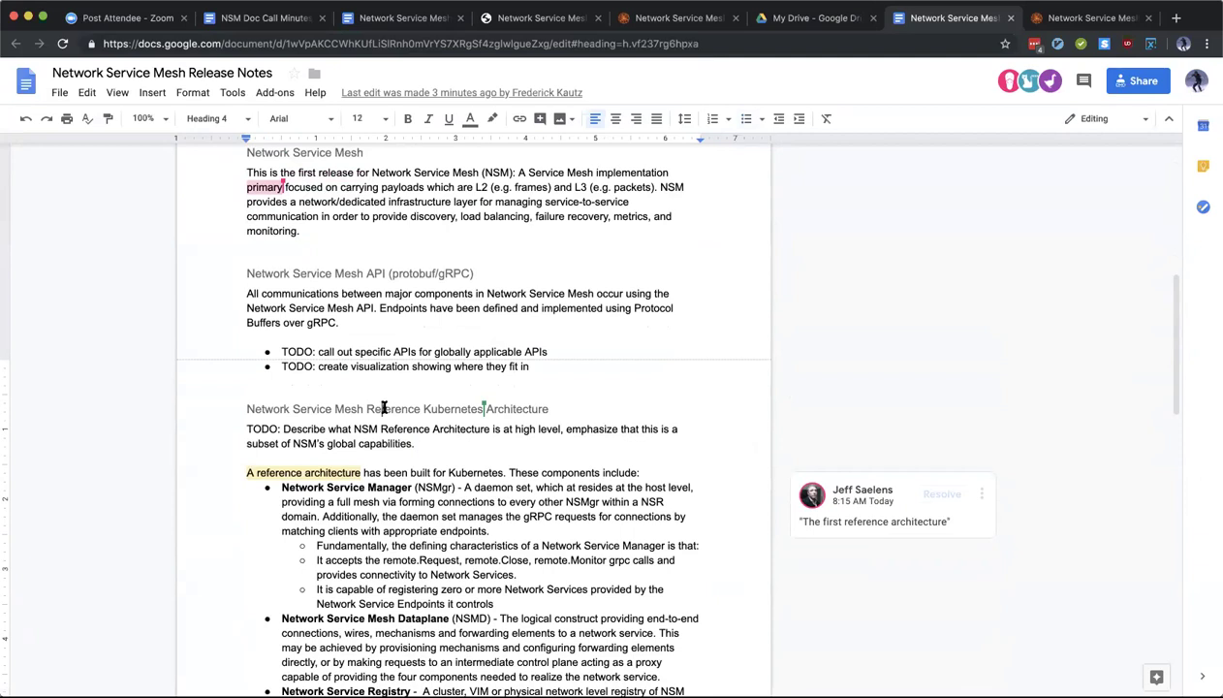
double_click(445, 407)
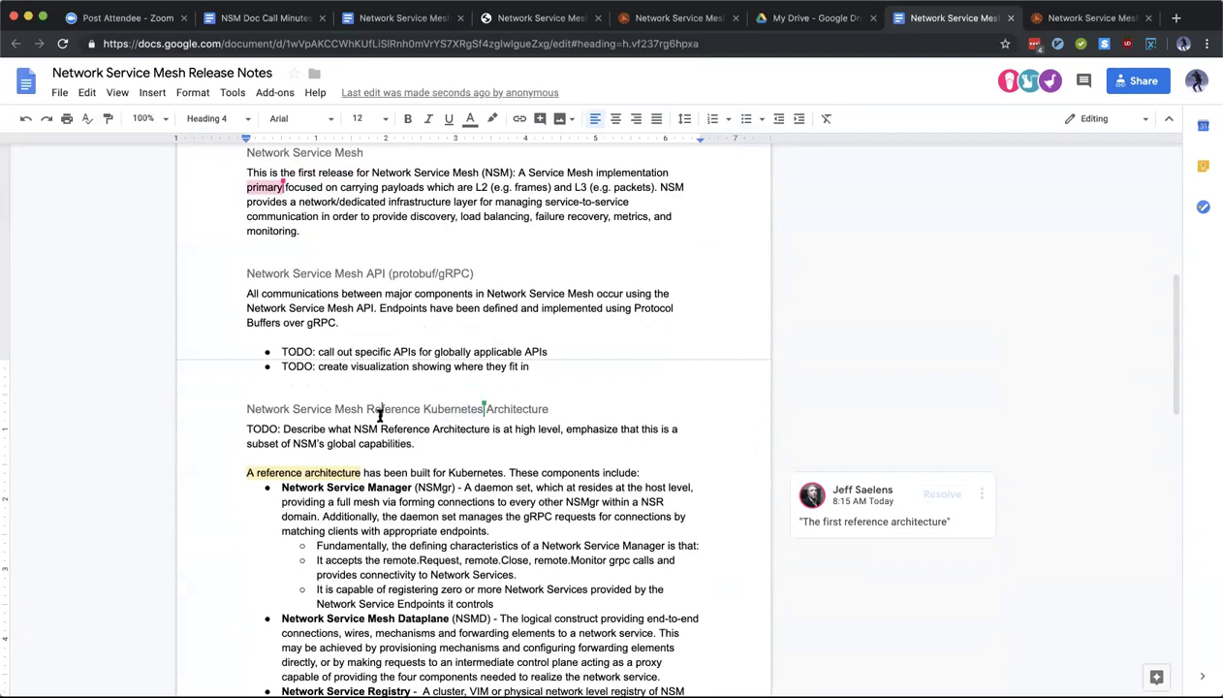
double_click(378, 411)
click(434, 402)
double_click(528, 403)
click(461, 429)
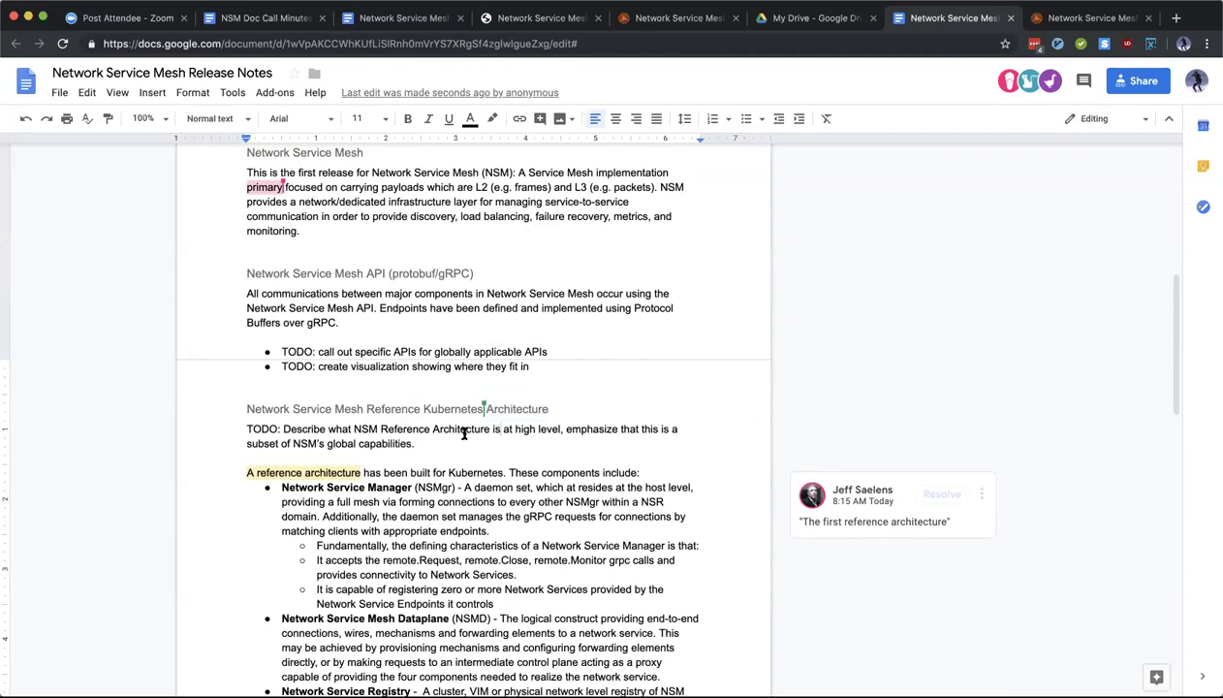
click(447, 446)
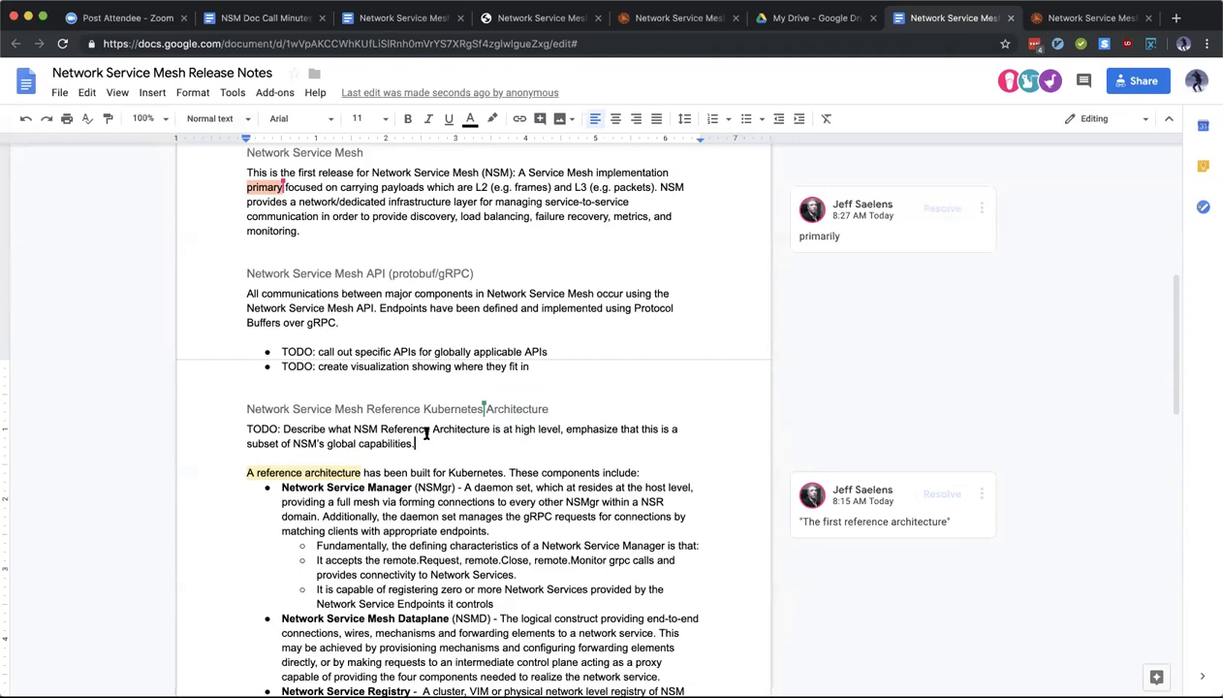
click(415, 345)
triple_click(427, 351)
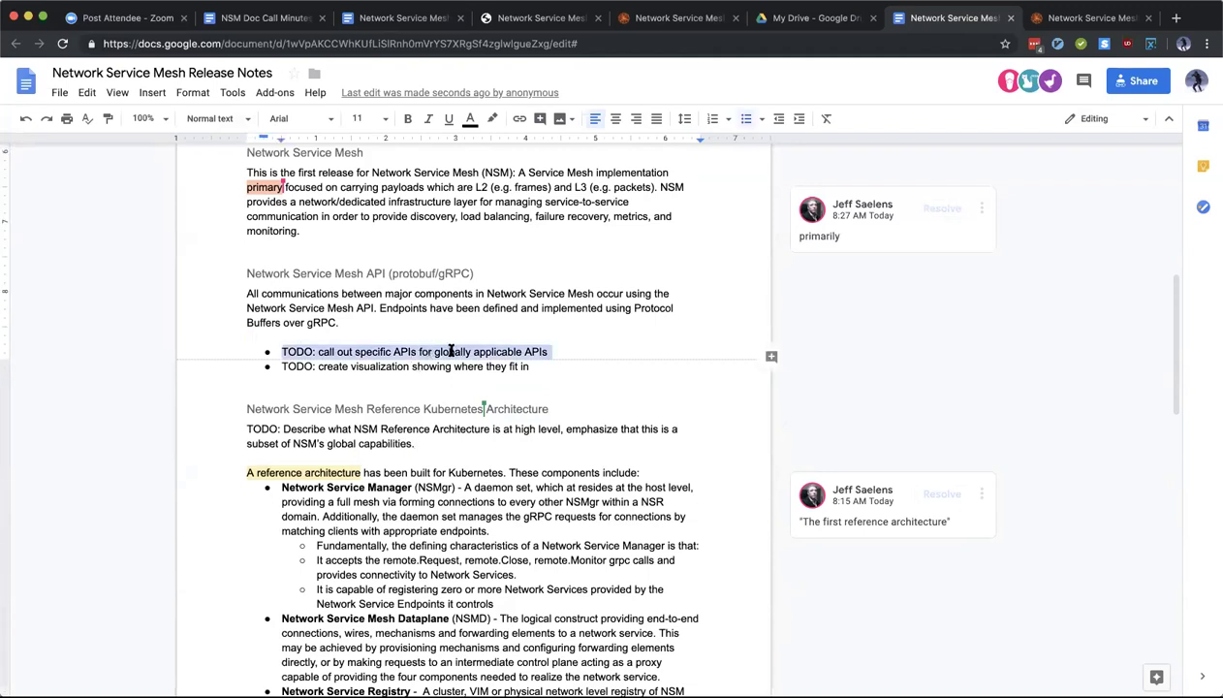
click(449, 347)
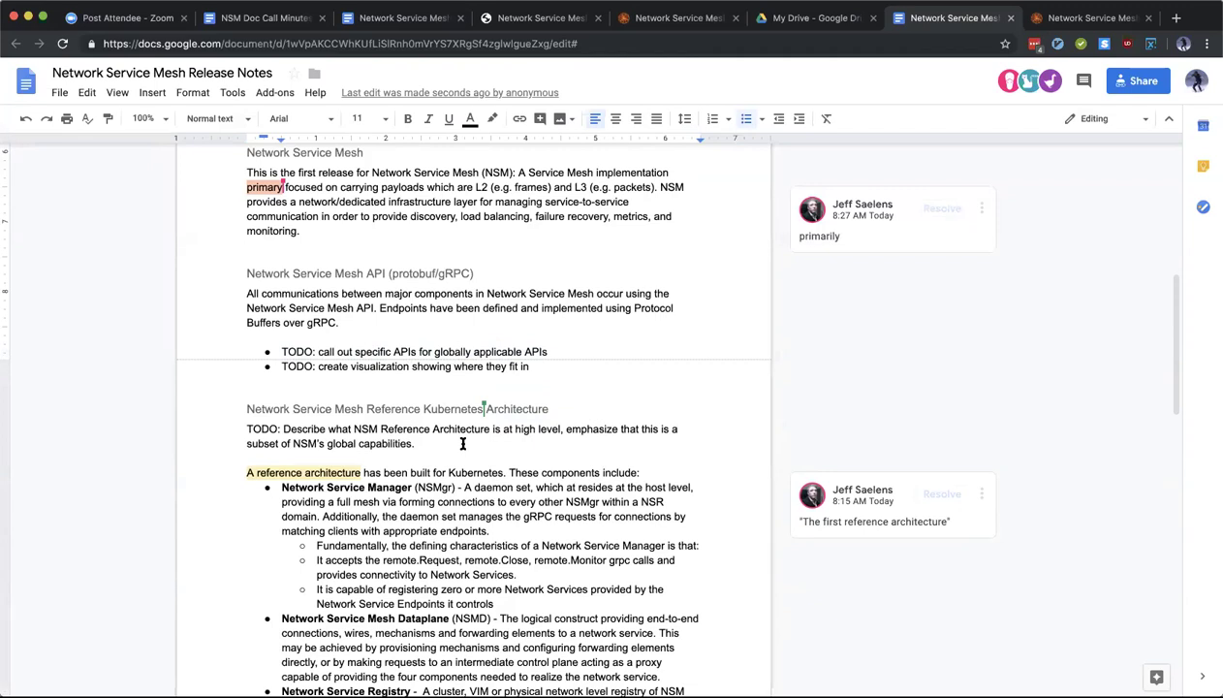
Step: Examine the reference architecture's components introduction and the Network Service Manager bullet
scroll(463, 443, down, 2)
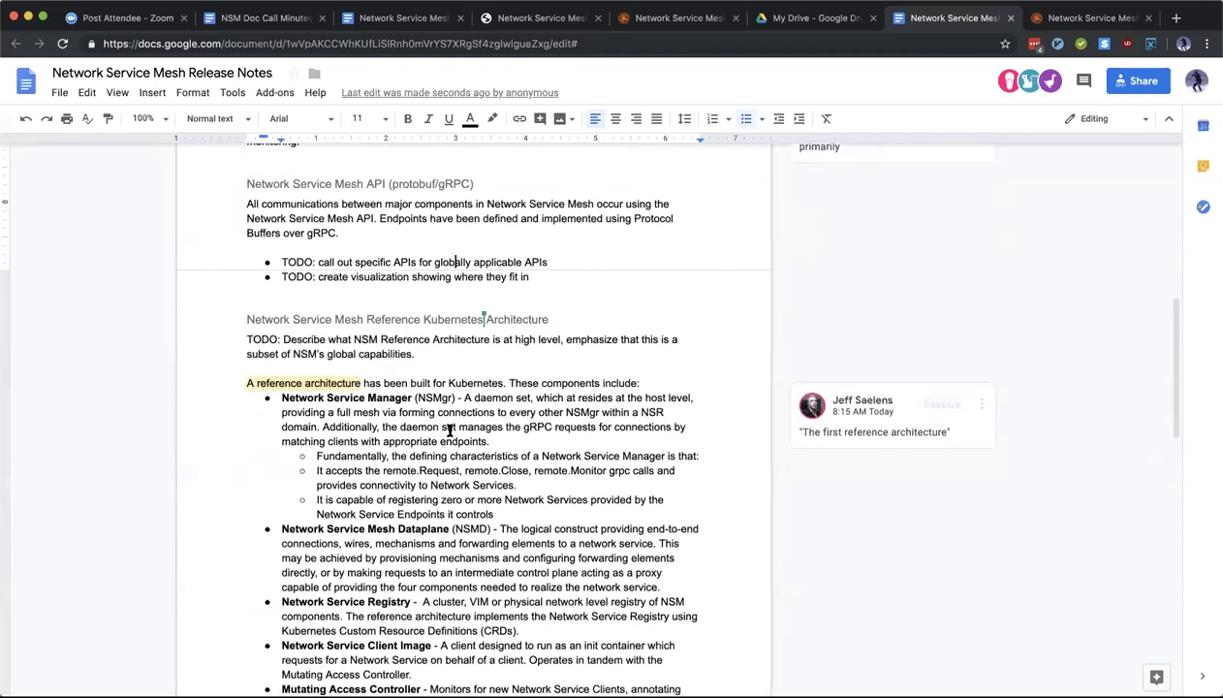
click(427, 347)
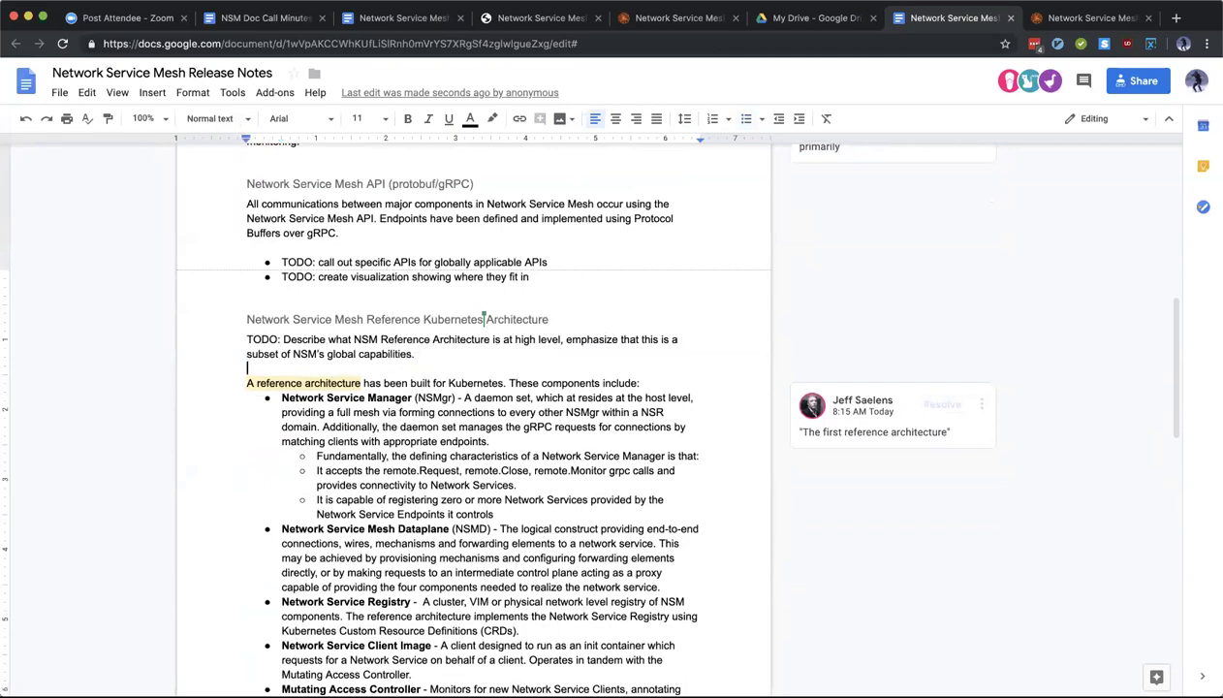
key(Down)
scroll(450, 457, down, 2)
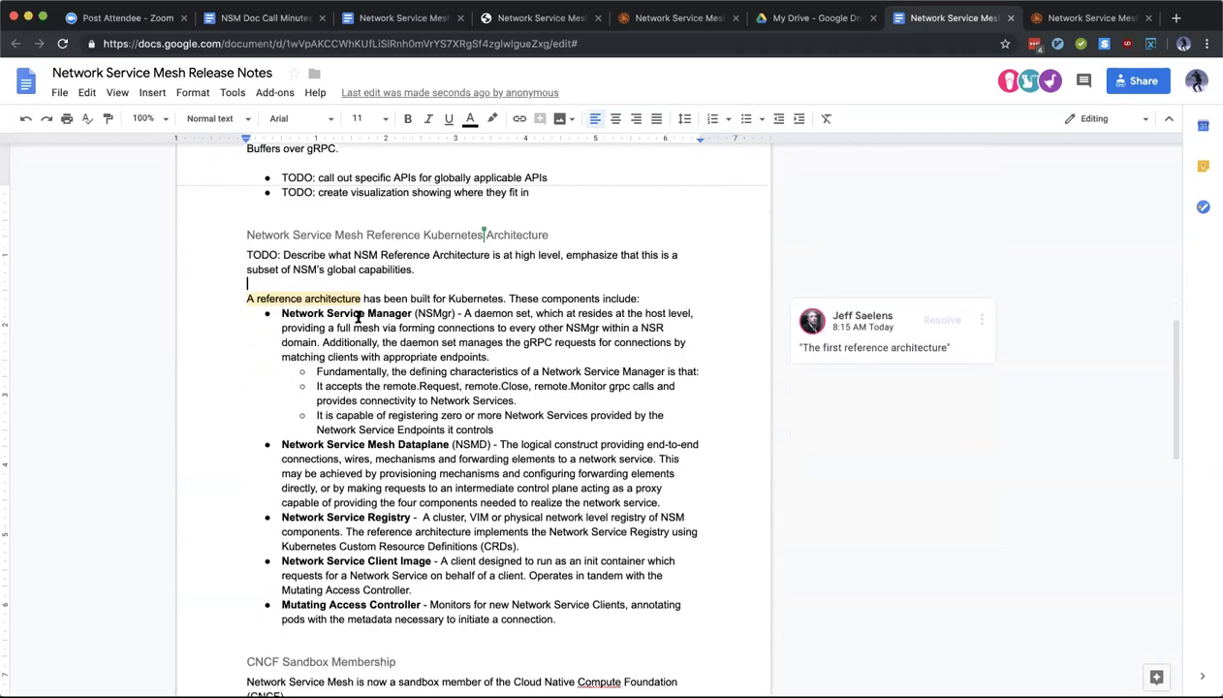
click(291, 299)
double_click(549, 295)
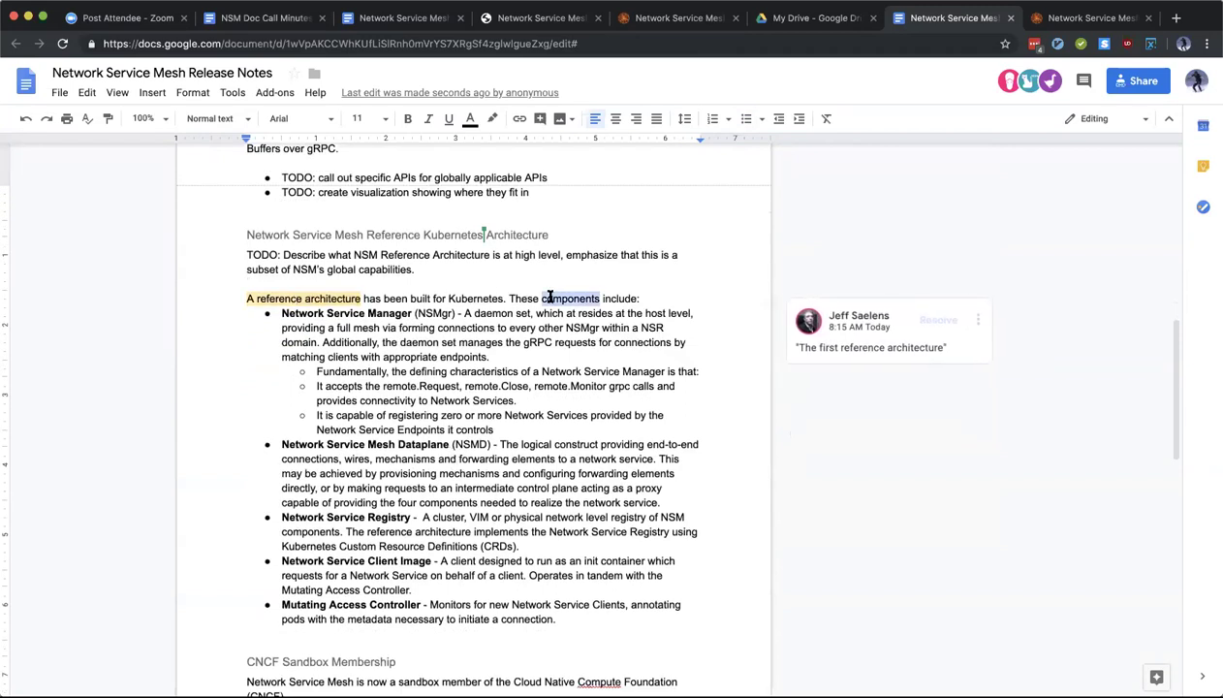
double_click(333, 312)
triple_click(332, 312)
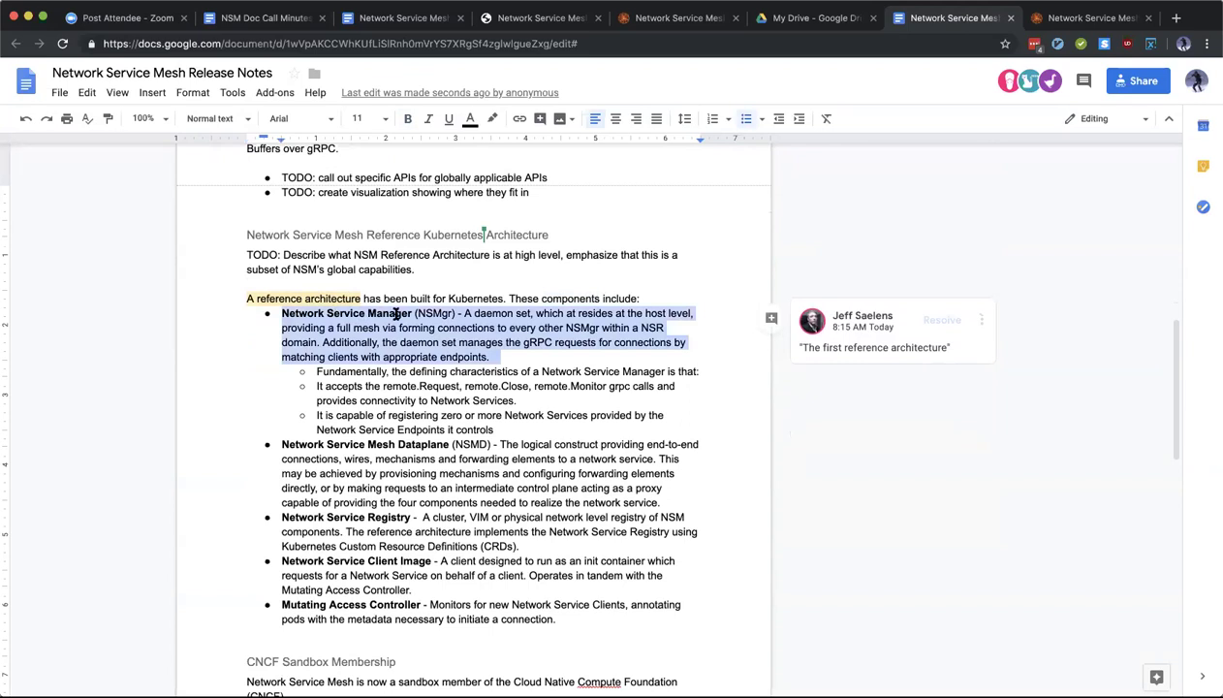
click(405, 312)
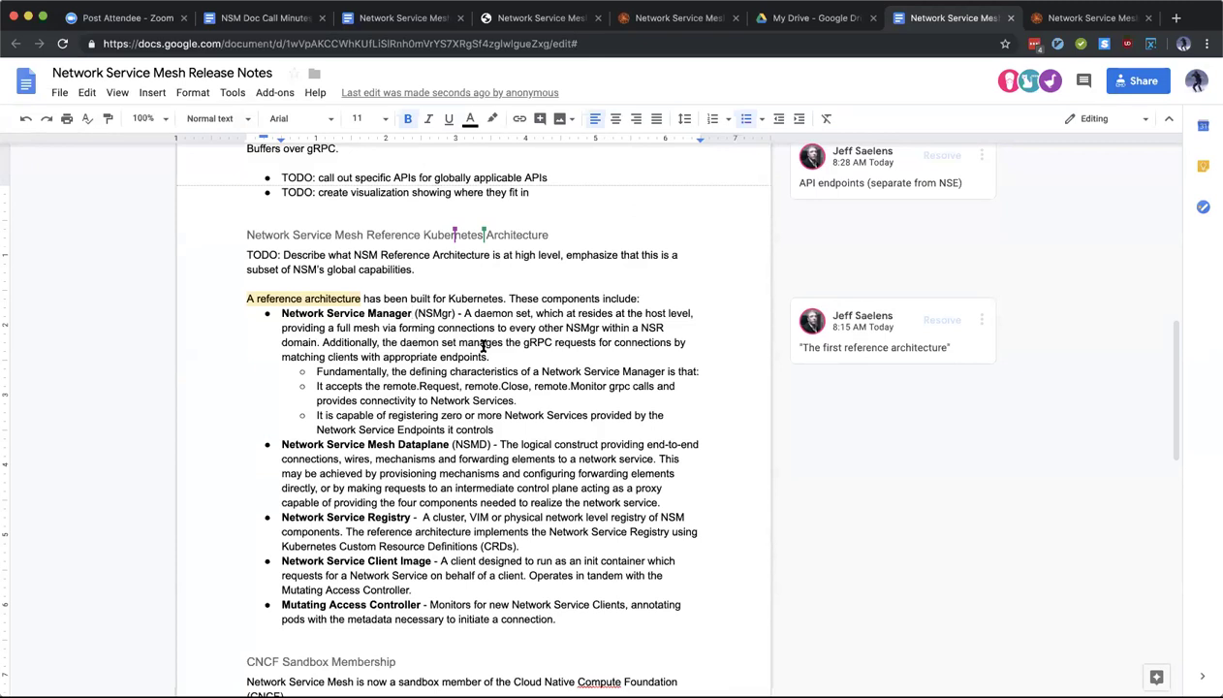
Step: Add a separate line below the Reference Architecture TODO reading "TODO: Add glossary link here w/explanation."
click(475, 267)
key(Return)
key(Return)
text(TODO: Add glossary link here.)
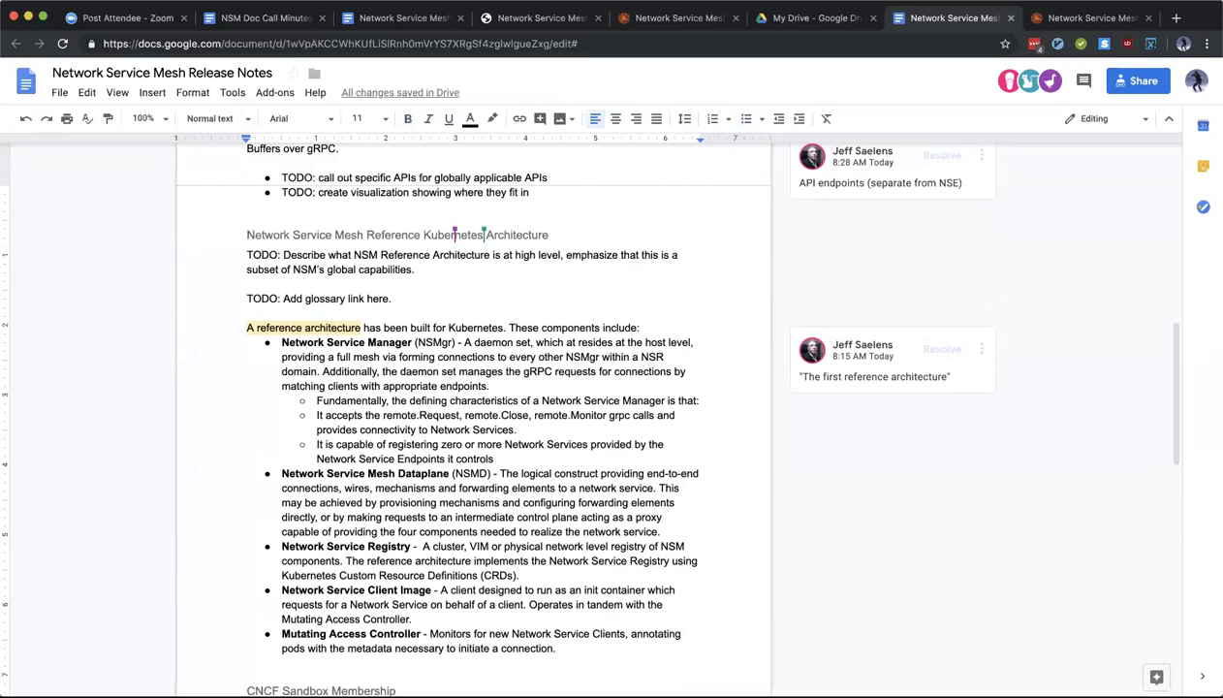
key(BackSpace)
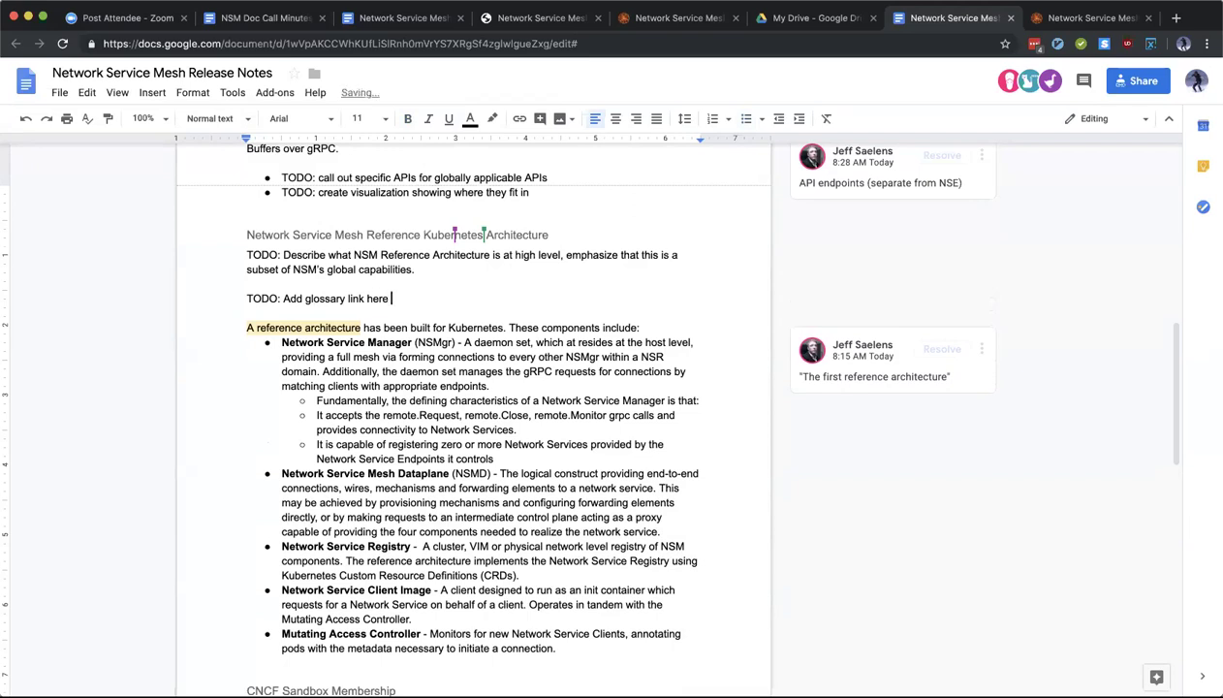
text(w/explanation)
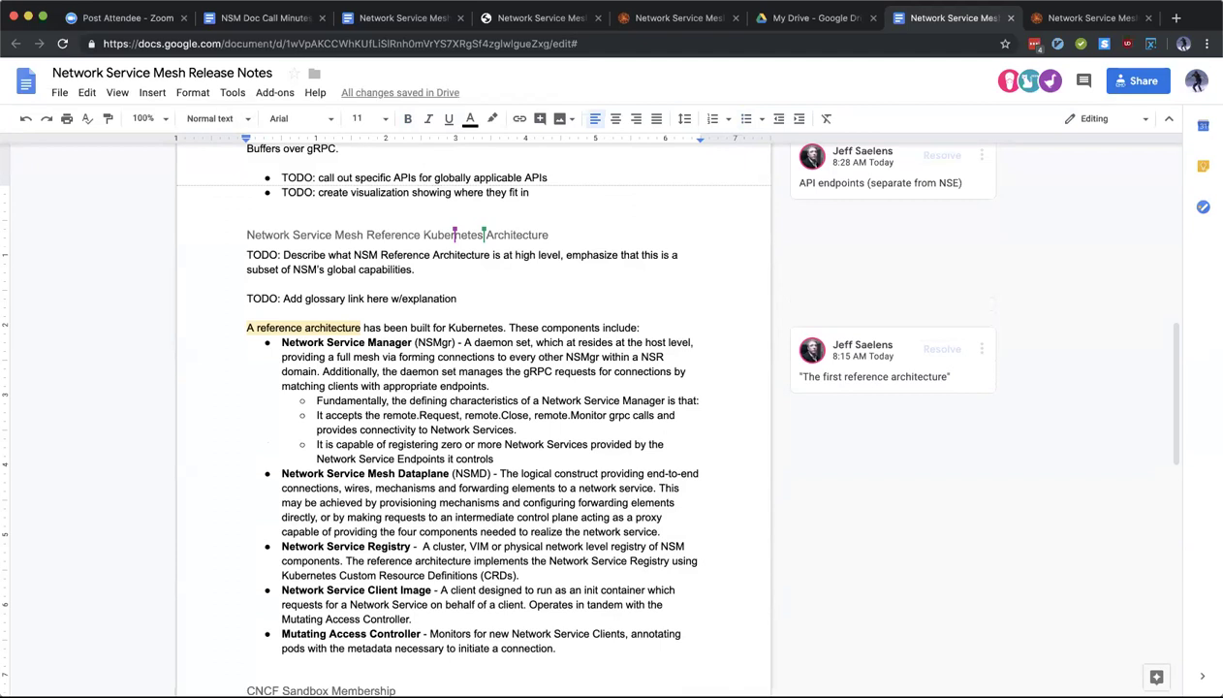
text(.)
Step: Add the note "Git tag glossary and reference the tag." as a separate paragraph below the glossary link TODO
key(Return)
key(Return)
text(Git tag)
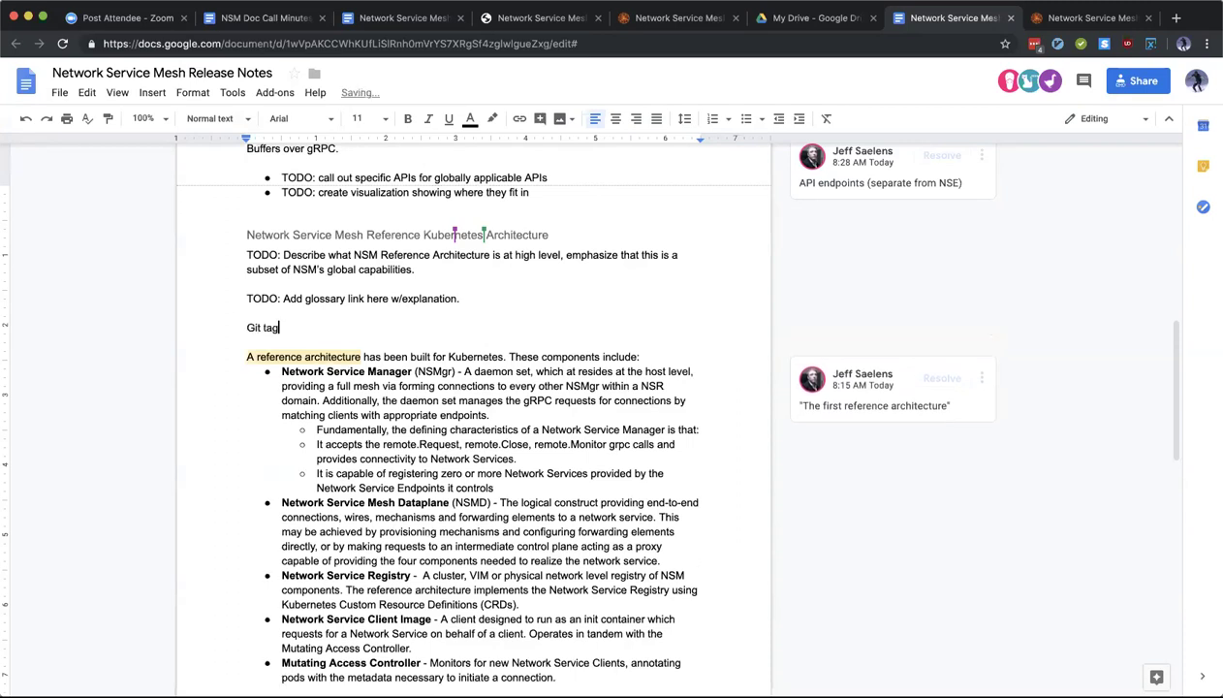
text( glossary and reference the tag.)
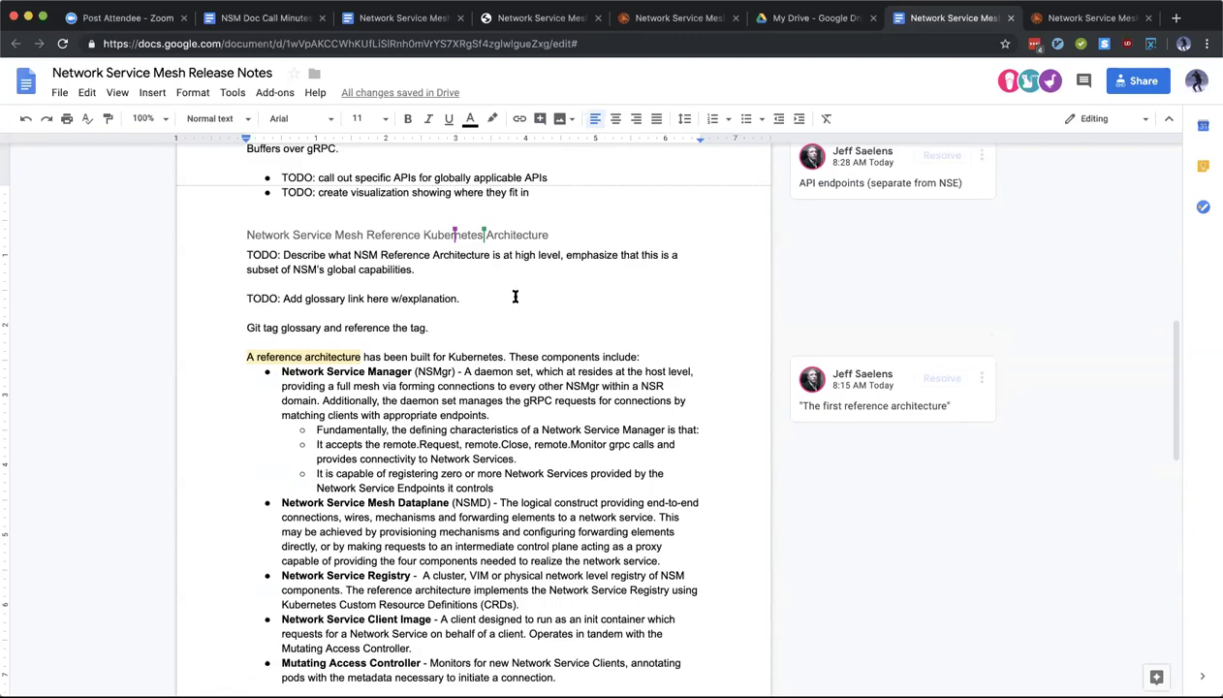
Step: Review the remaining architecture component bullets and the CNCF Sandbox Membership section
scroll(539, 318, down, 1)
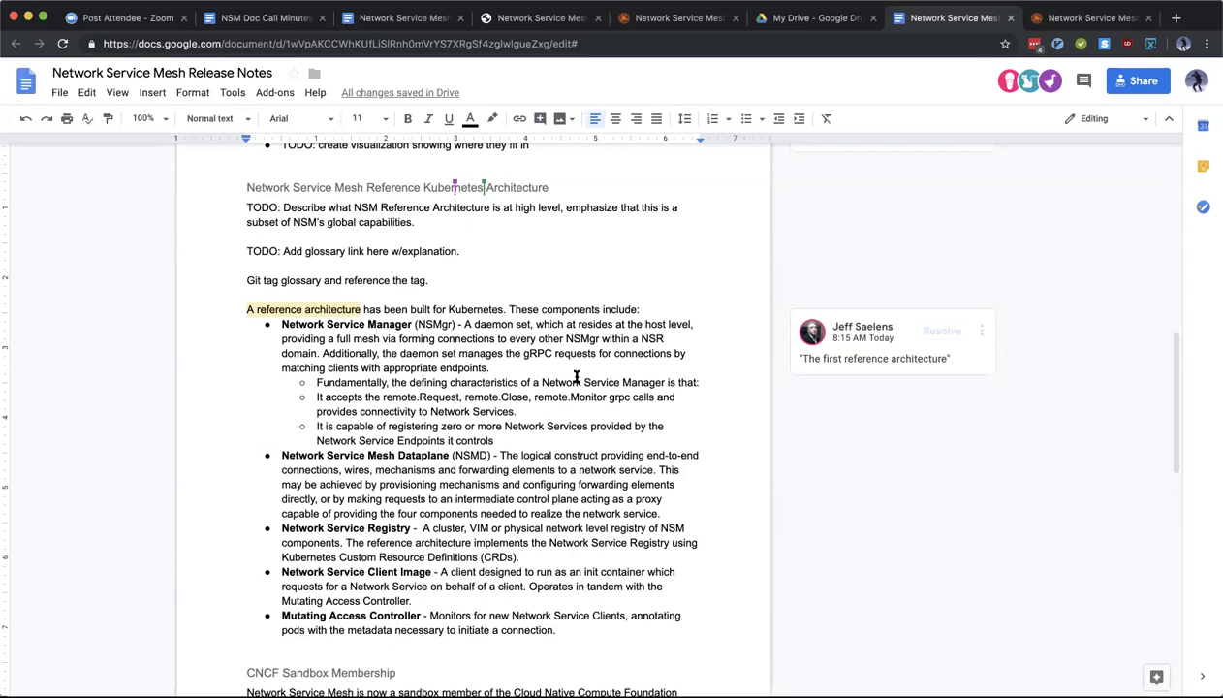
scroll(572, 383, down, 5)
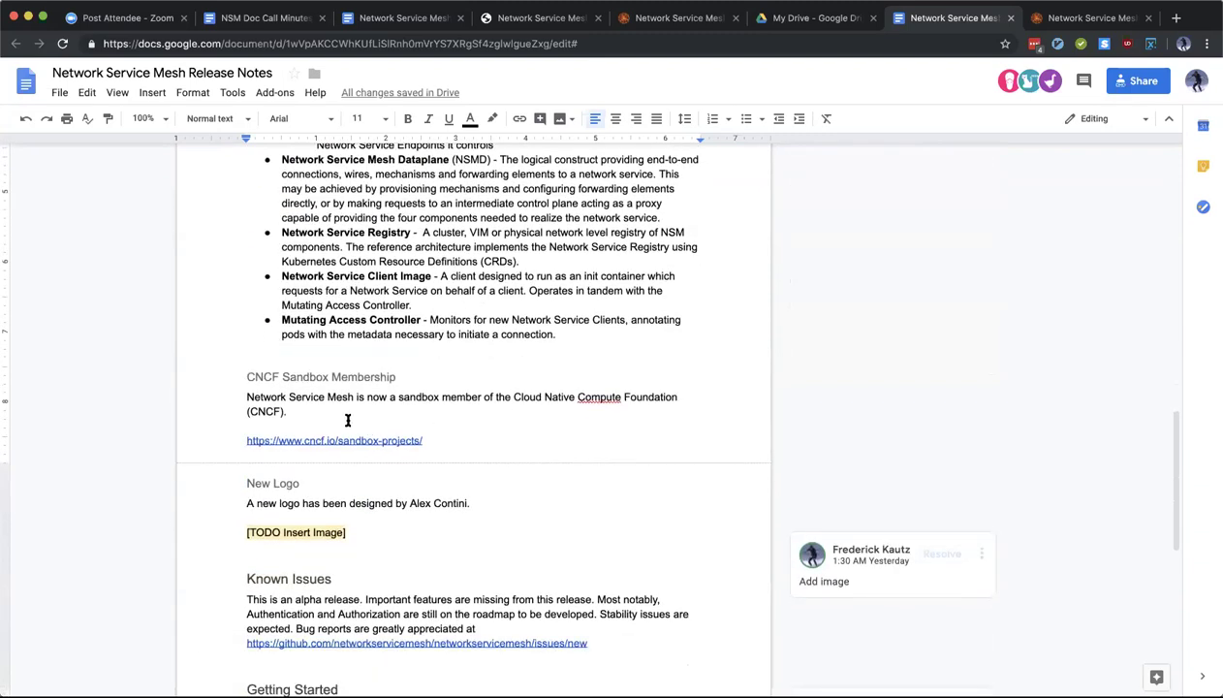
click(344, 418)
click(268, 379)
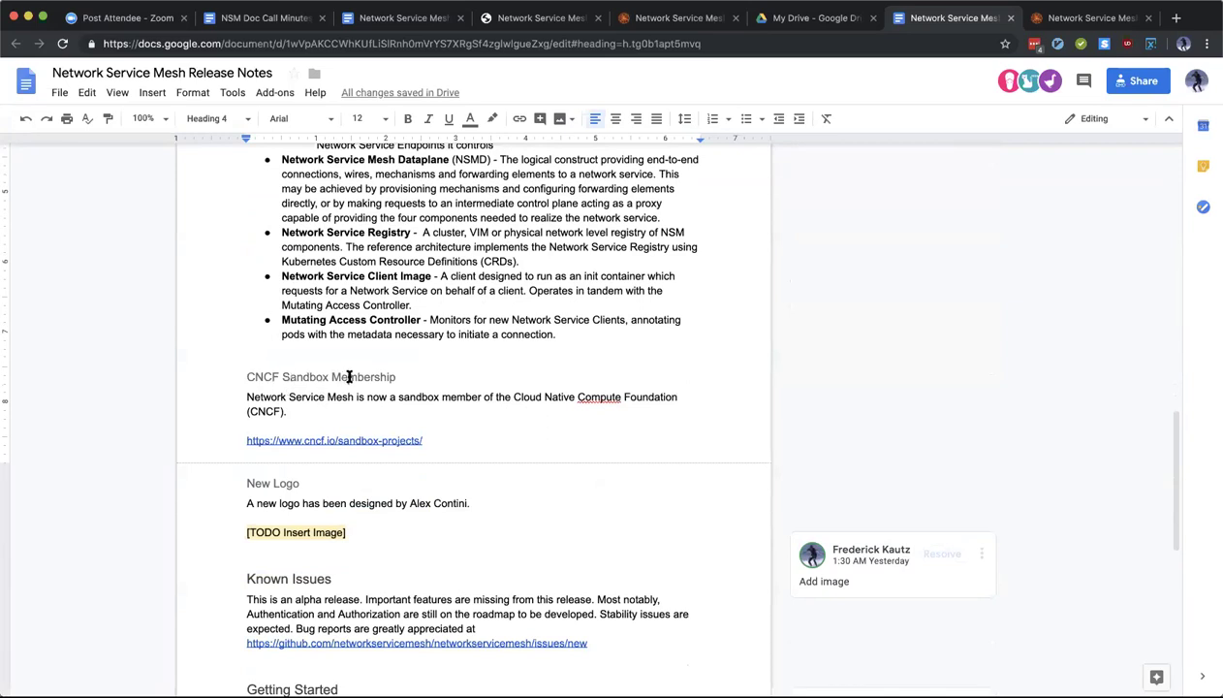
Step: Retitle the CNCF Sandbox Membership heading as "NSM is now a CNCF Sandbox Member"
click(397, 377)
key(BackSpace)
key(BackSpace)
key(BackSpace)
key(BackSpace)
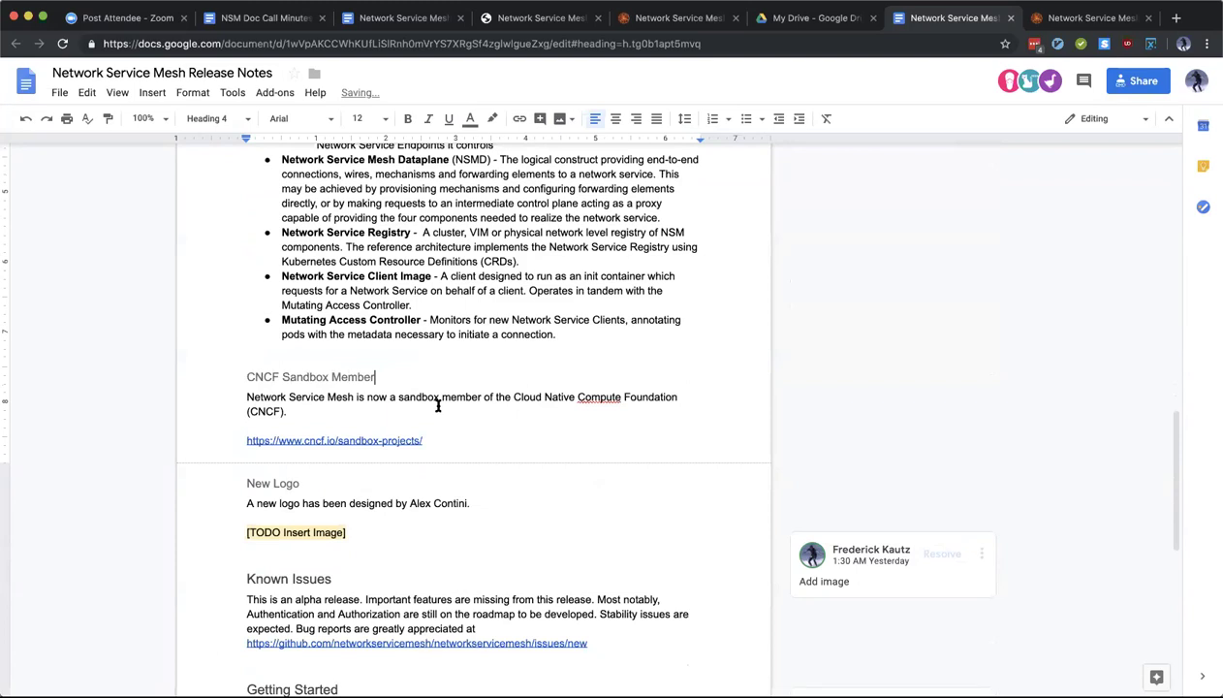
click(345, 401)
click(246, 377)
text(NSM is now a)
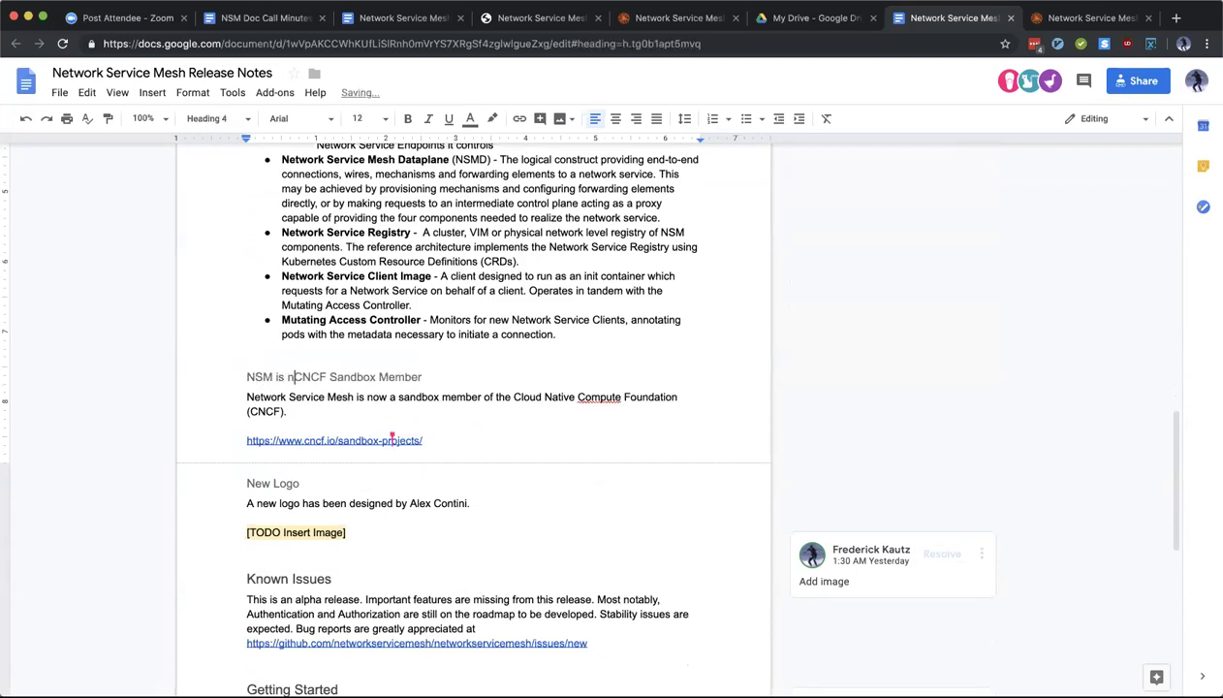
click(382, 406)
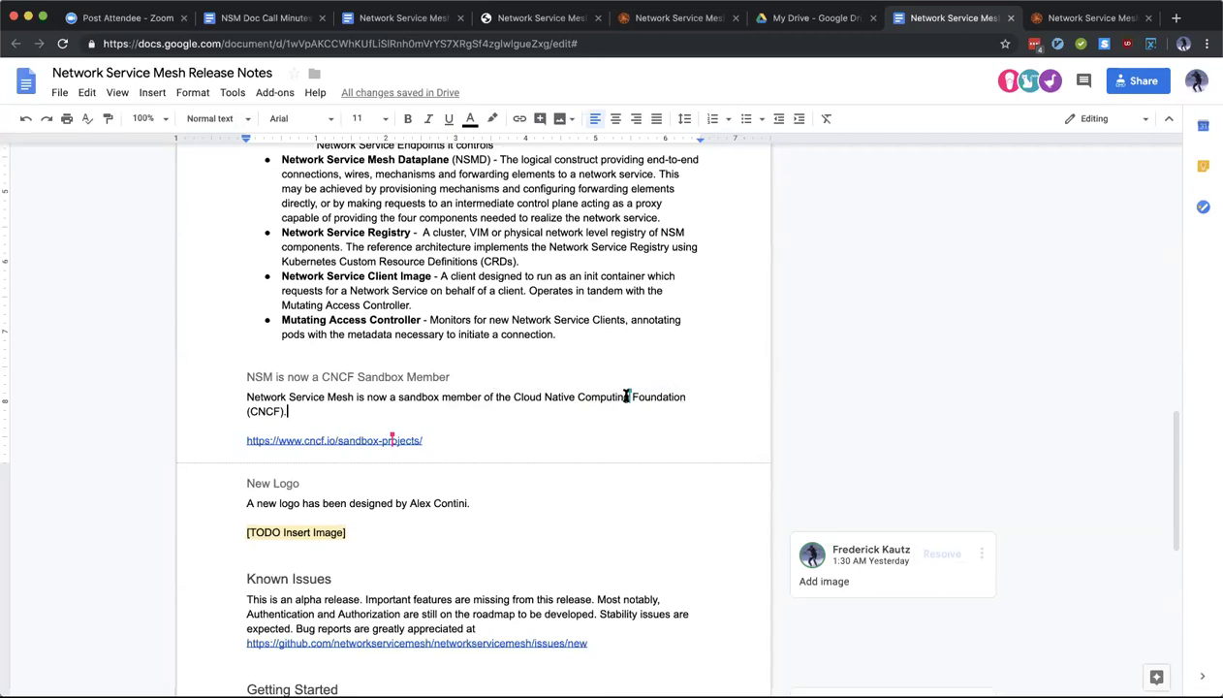
mouse_move(633, 395)
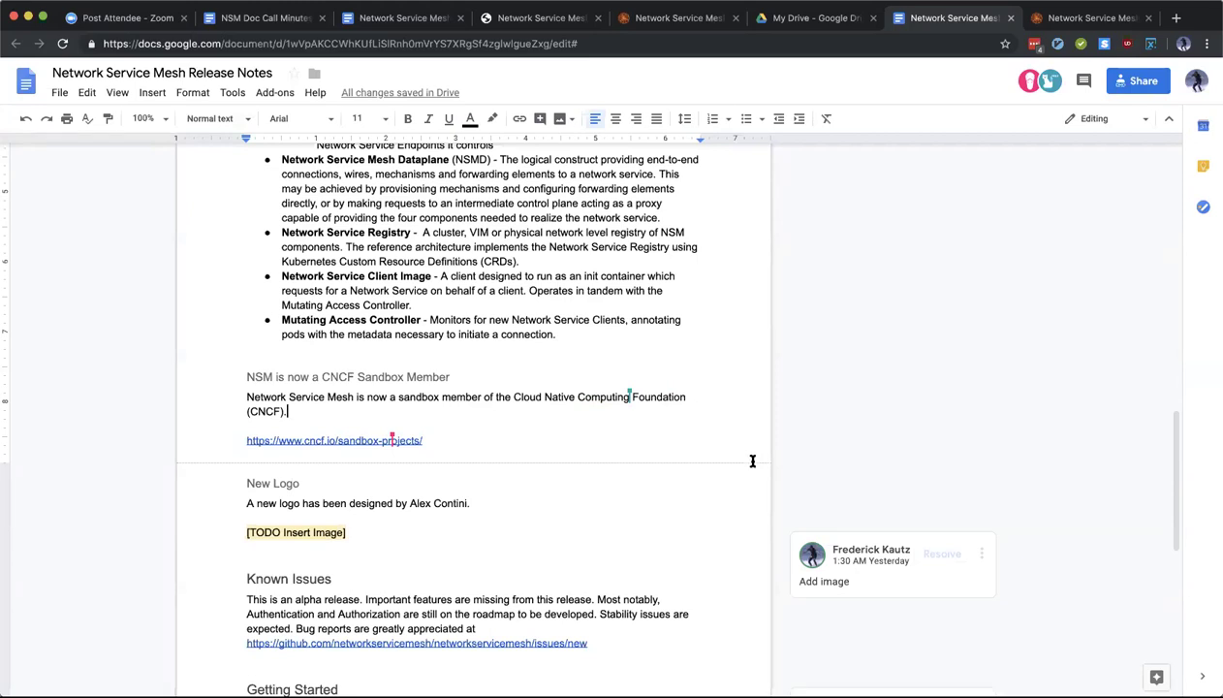
Step: Add a separate line reading "Community Resource" between the Downloads for v0.1.0 list and A Special Note from the Committers
scroll(752, 461, down, 5)
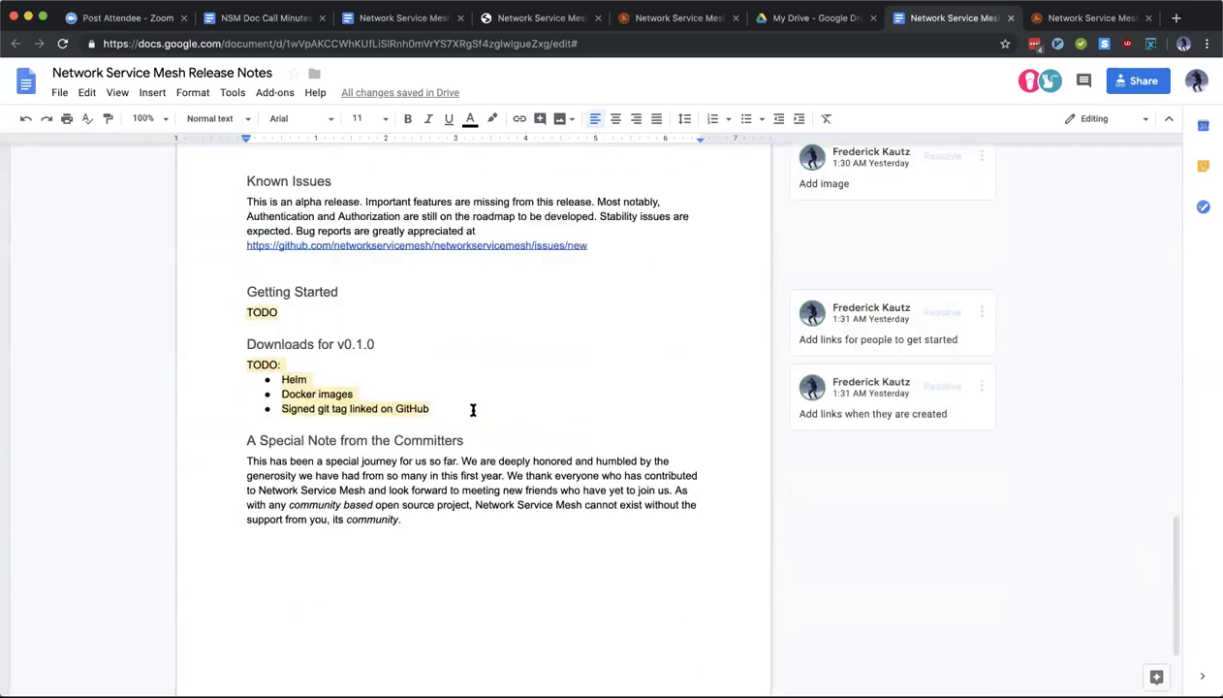
click(473, 410)
key(Return)
key(Return)
key(Return)
text(£X)
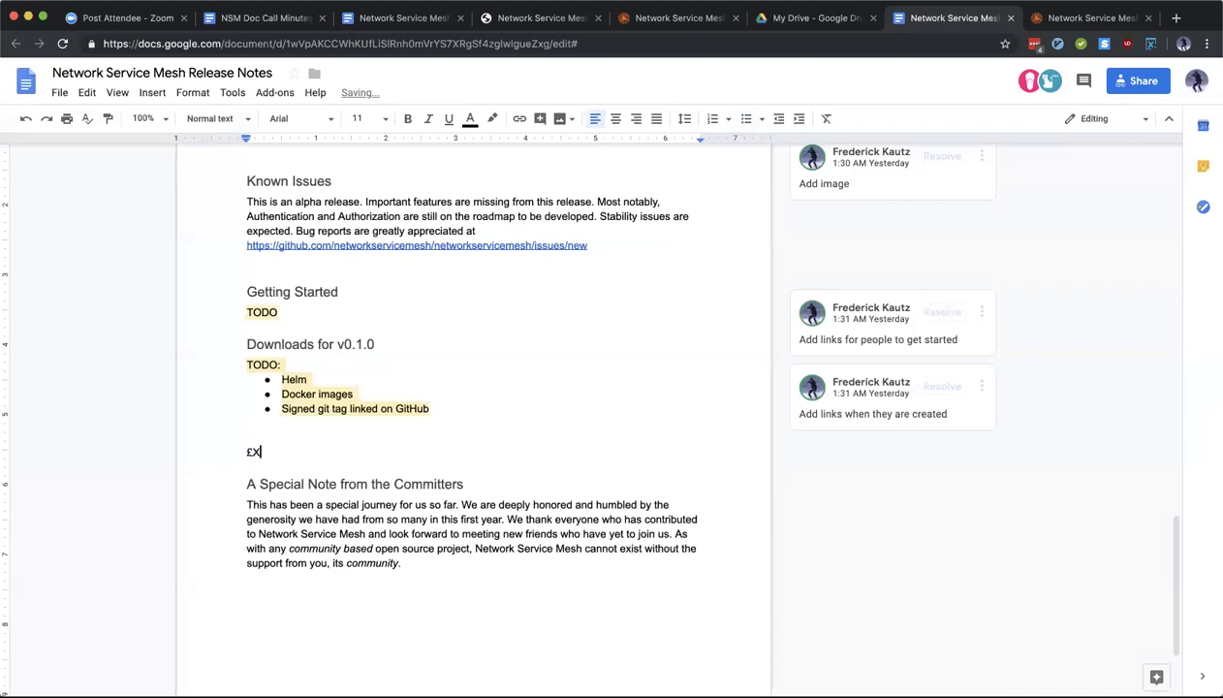
key(BackSpace)
key(BackSpace)
text(Community S)
key(BackSpace)
text(Resource)
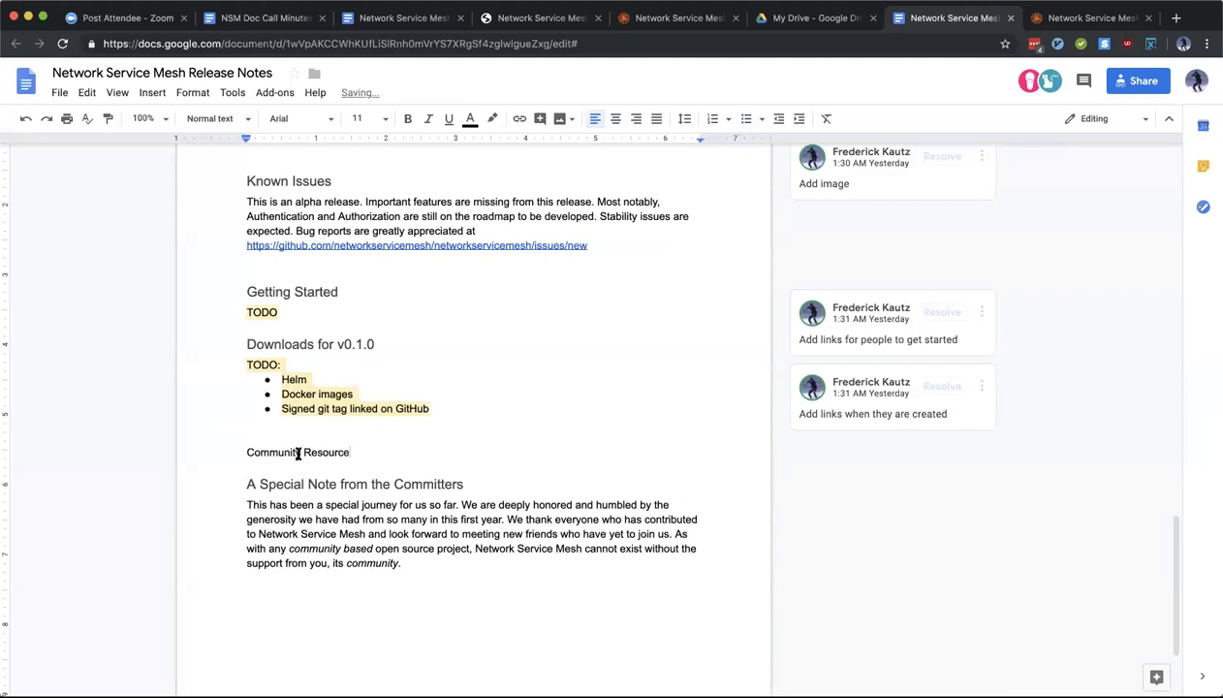
Step: Format the "Community Resource" line as Heading 3
triple_click(299, 454)
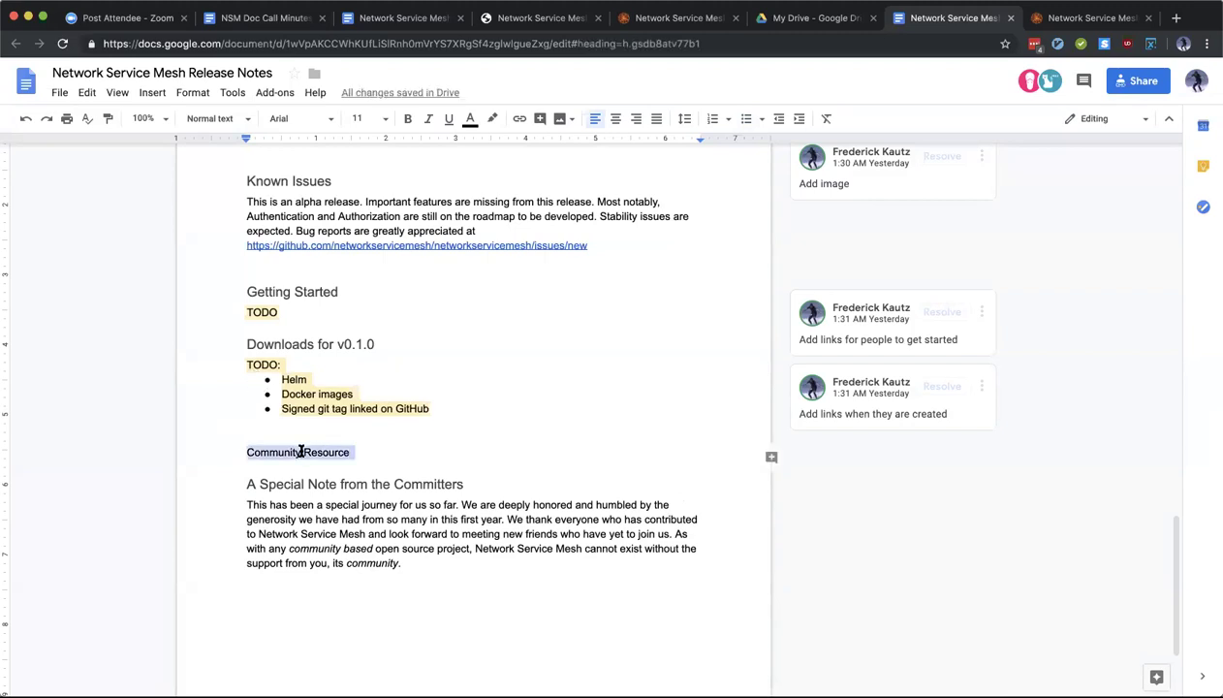
key(super+alt+3)
click(398, 472)
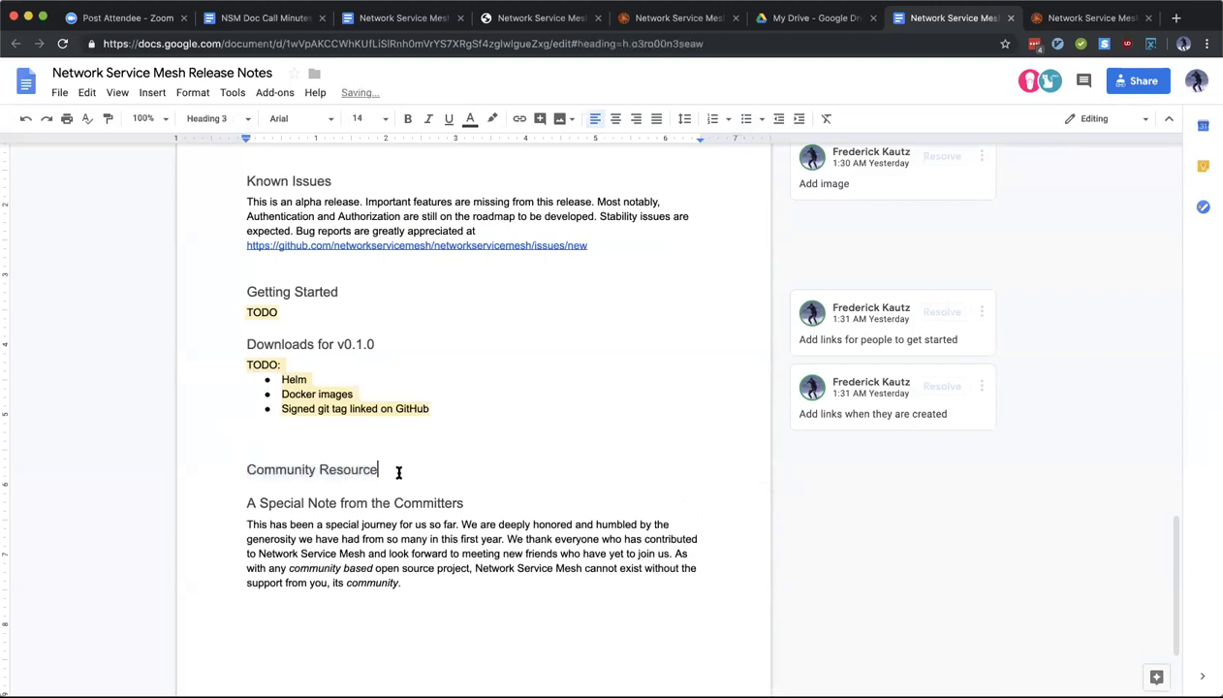
Step: Add the body line "How to get involved" beneath the Community Resource heading
key(Return)
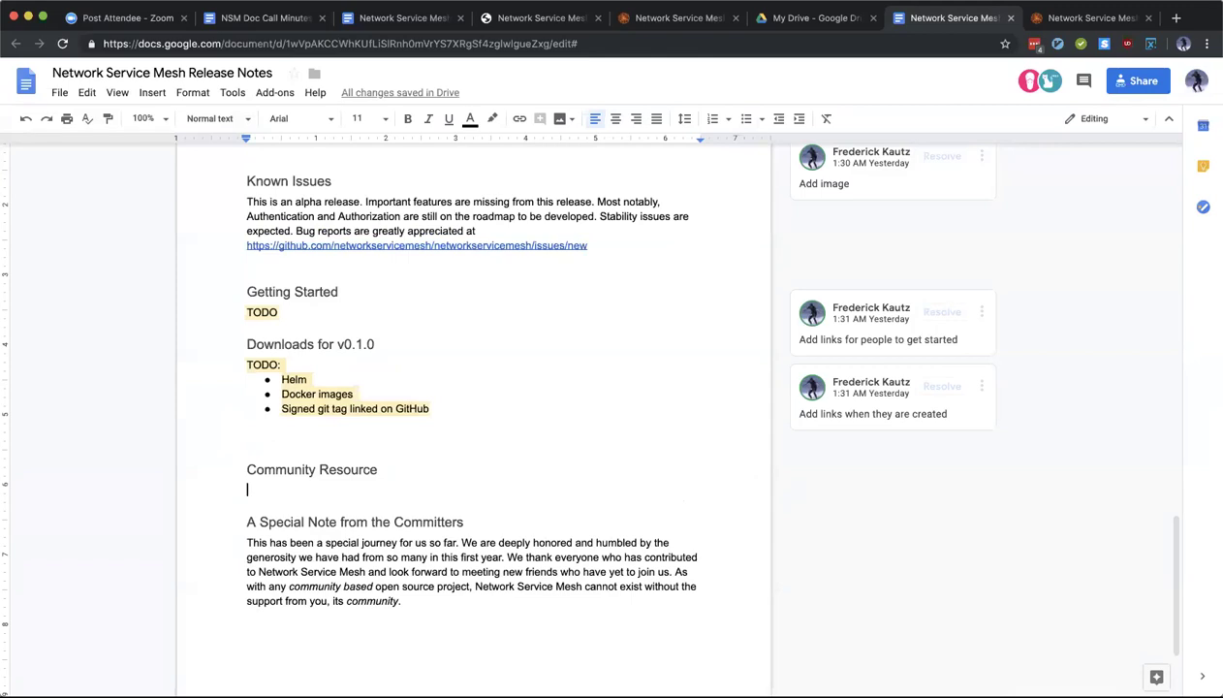
text(How to get in)
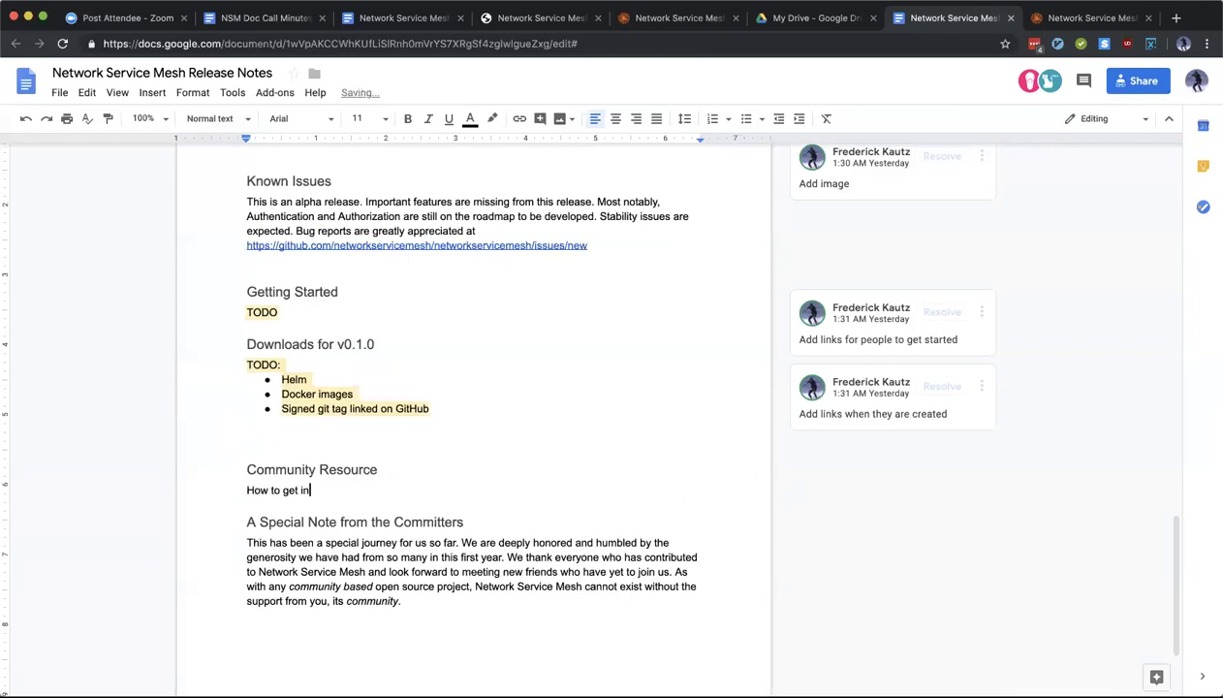
text(volved)
Step: Retitle the Community Resource heading as "How to get Involved"
triple_click(354, 475)
text(How to get in)
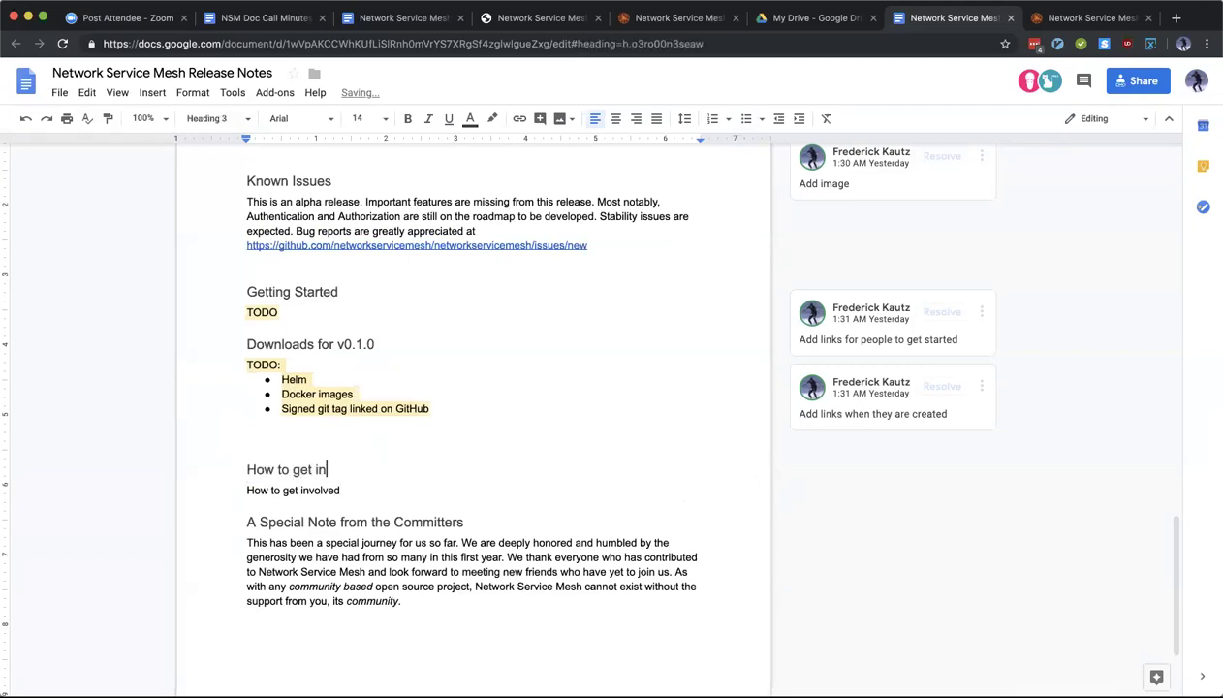
text(volved)
click(307, 521)
triple_click(321, 491)
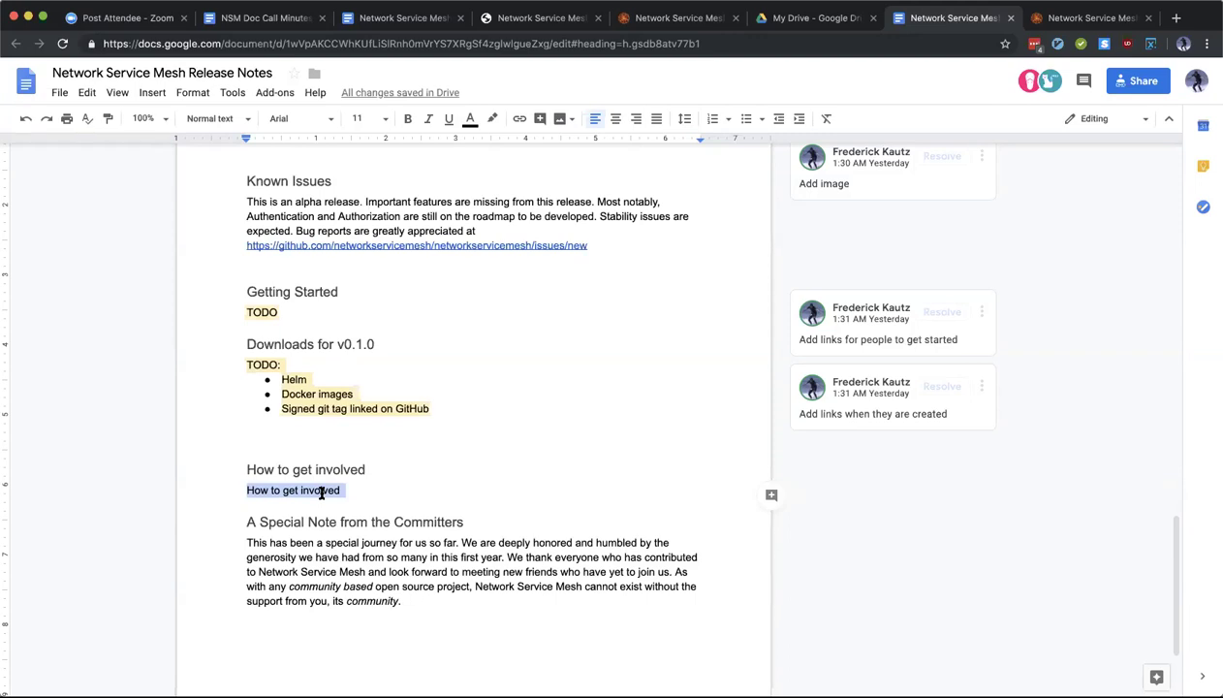
click(315, 469)
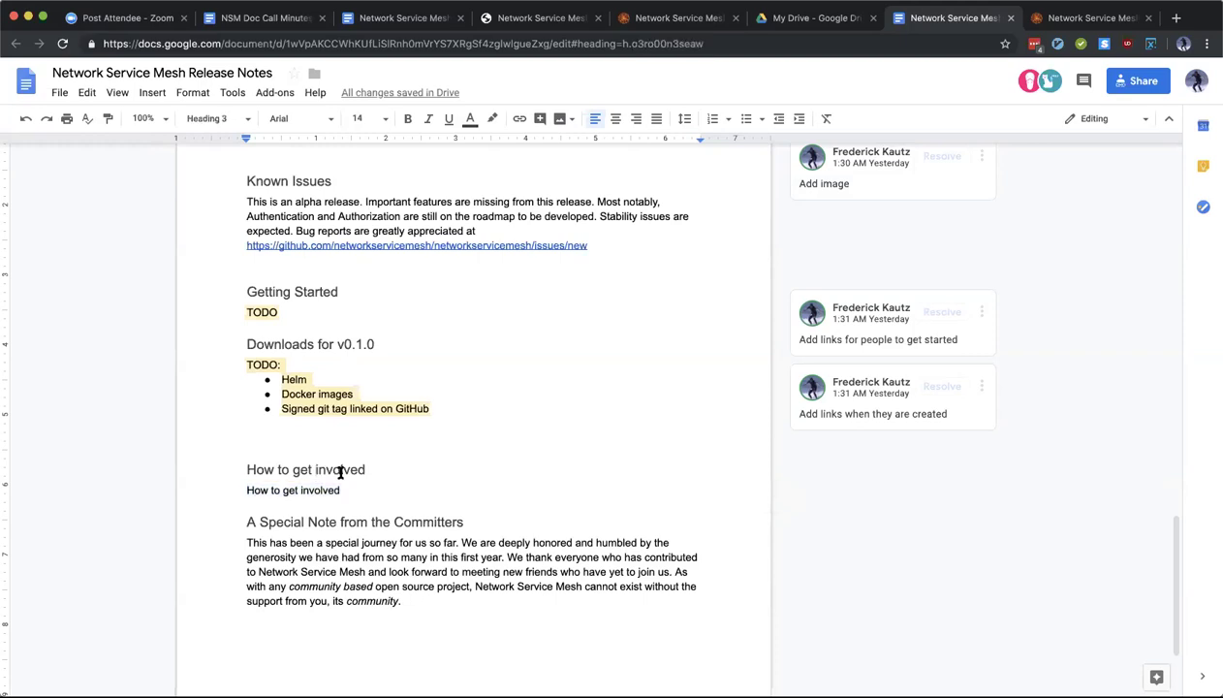
key(Delete)
text(I)
Step: Replace the body line under the How to get Involved heading with "Expalin how to get involved"
click(345, 490)
triple_click(345, 492)
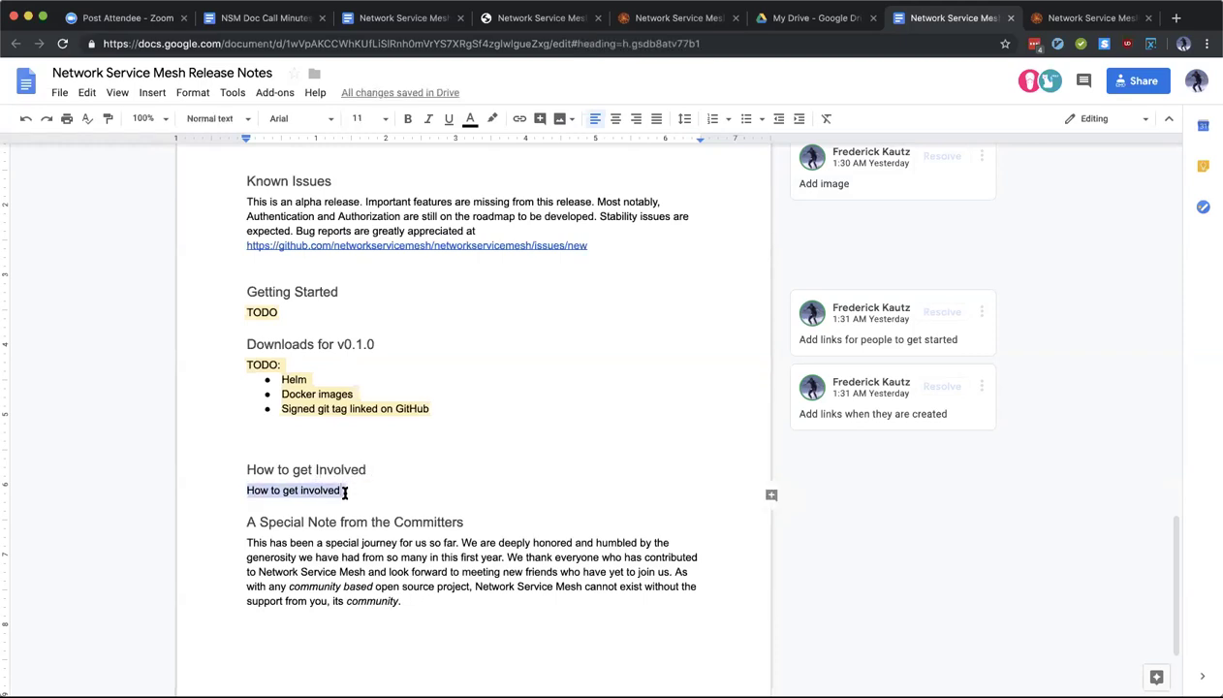
text(*)
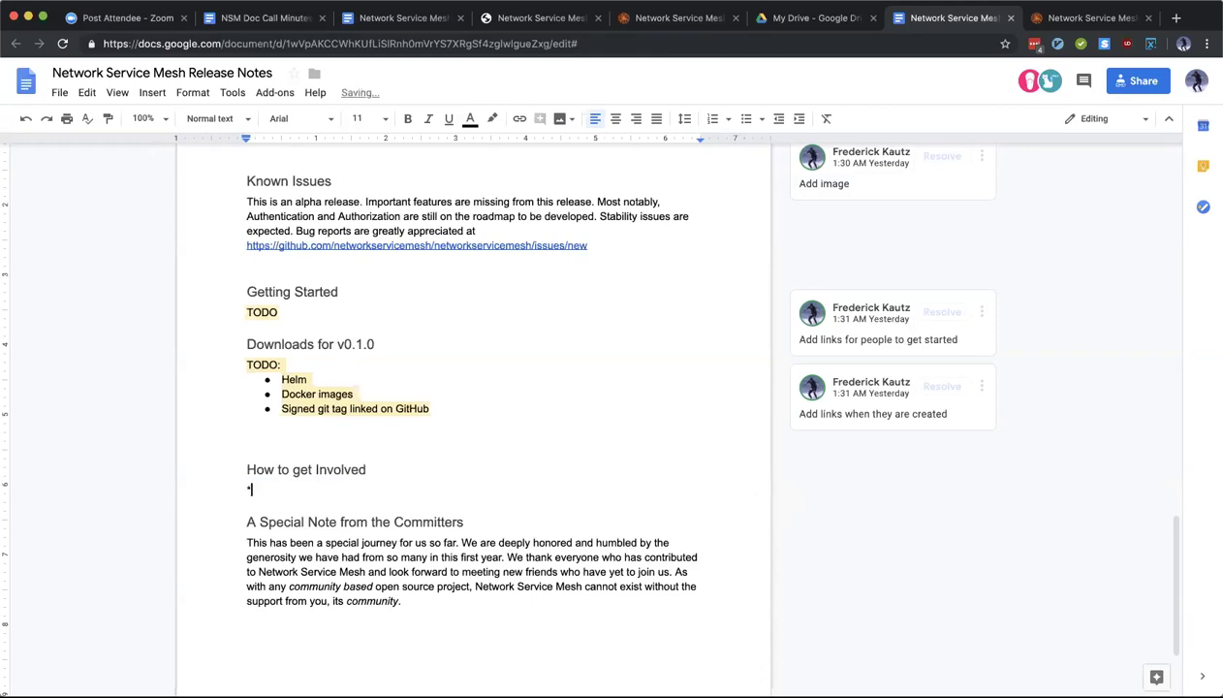
key(BackSpace)
text(Expalin how to get involved)
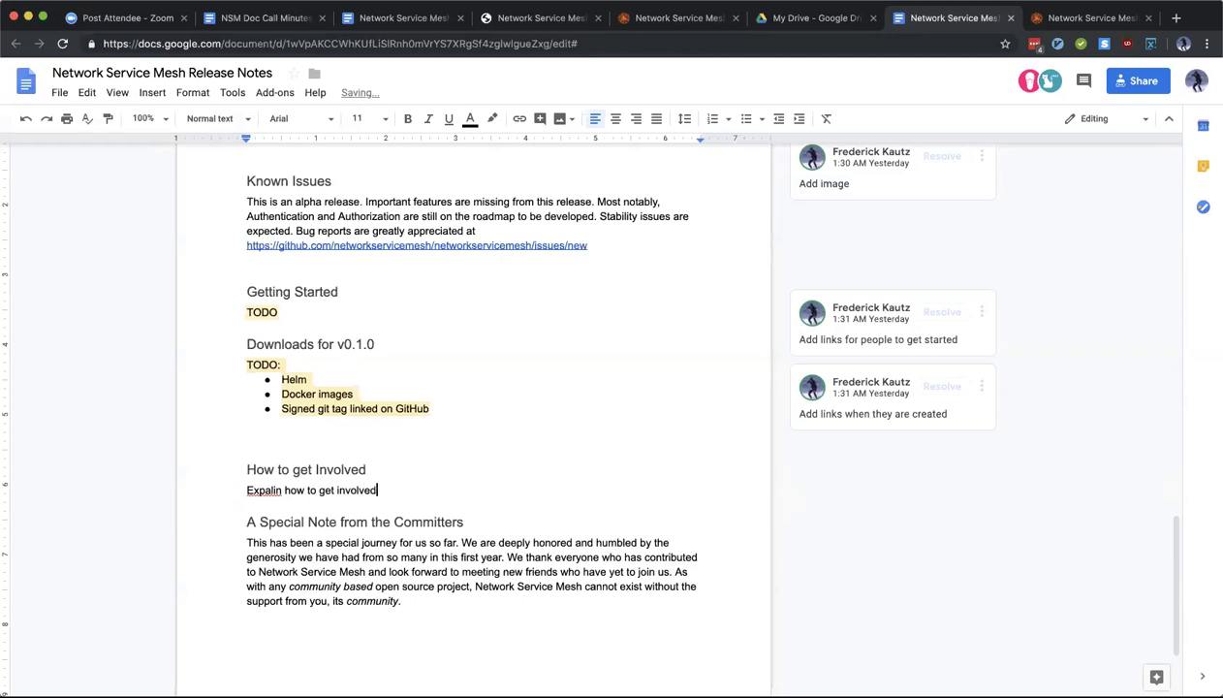
Step: Add a bulleted list under the body line with the items Meetings, Slack and Twitter
key(Return)
text(* )
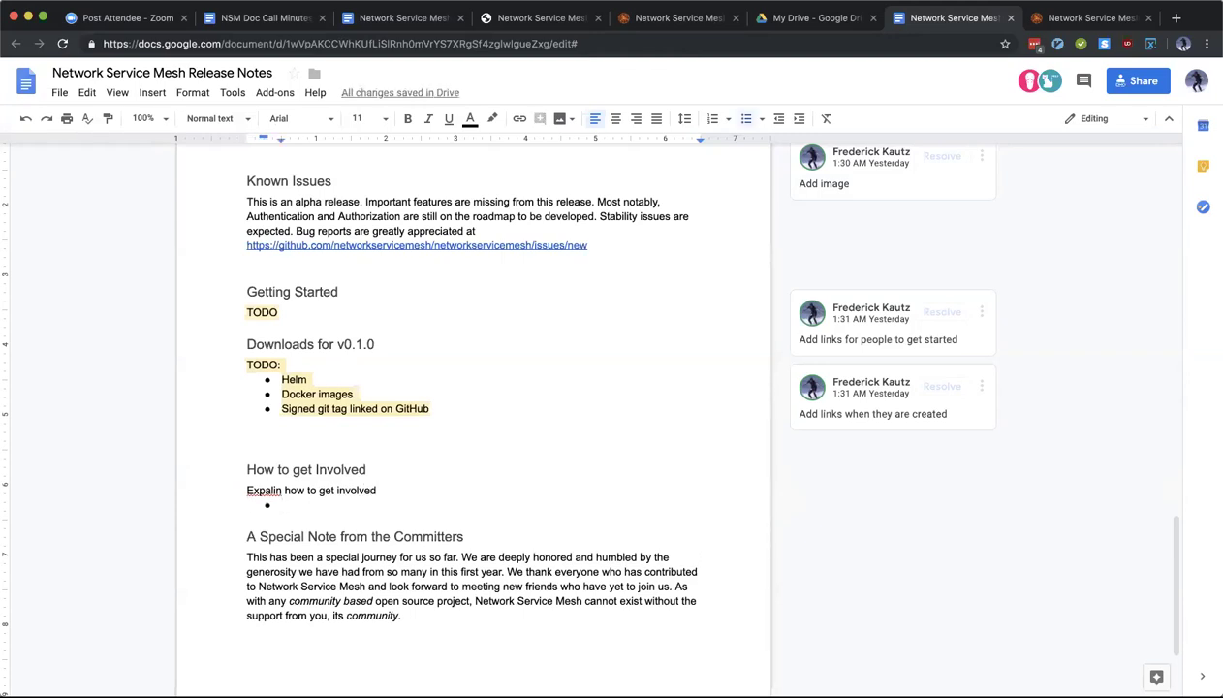
text(meetings)
key(Return)
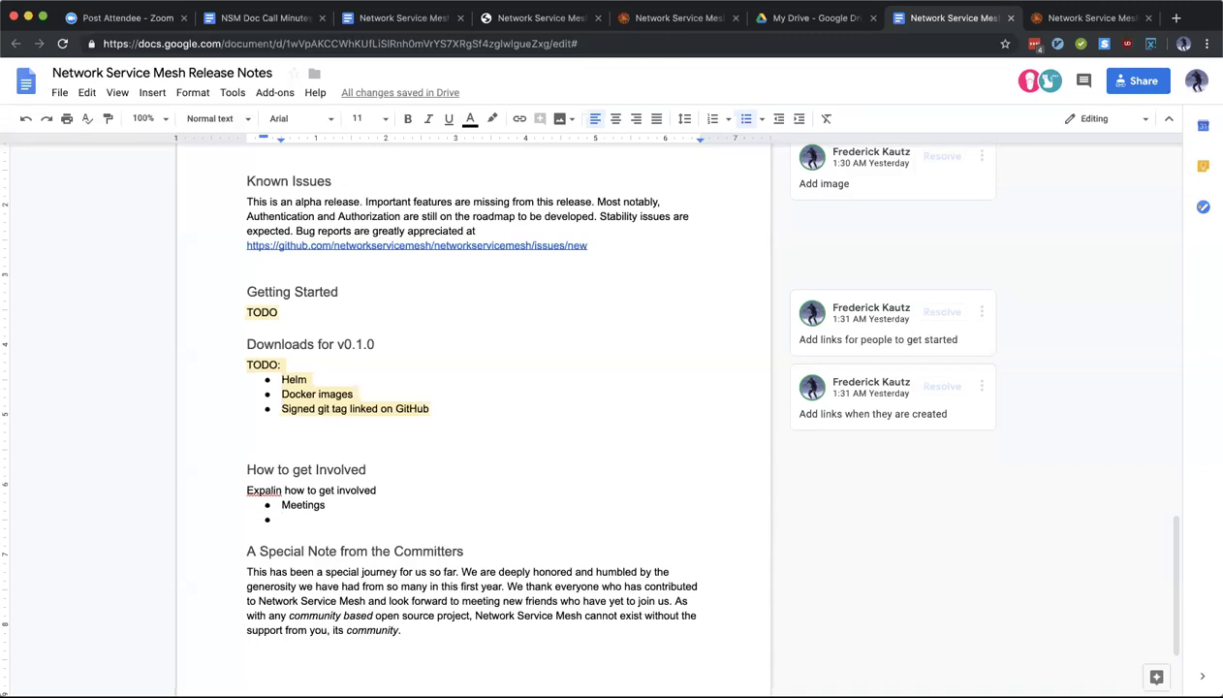
text(Slack)
key(Return)
text(Twitt)
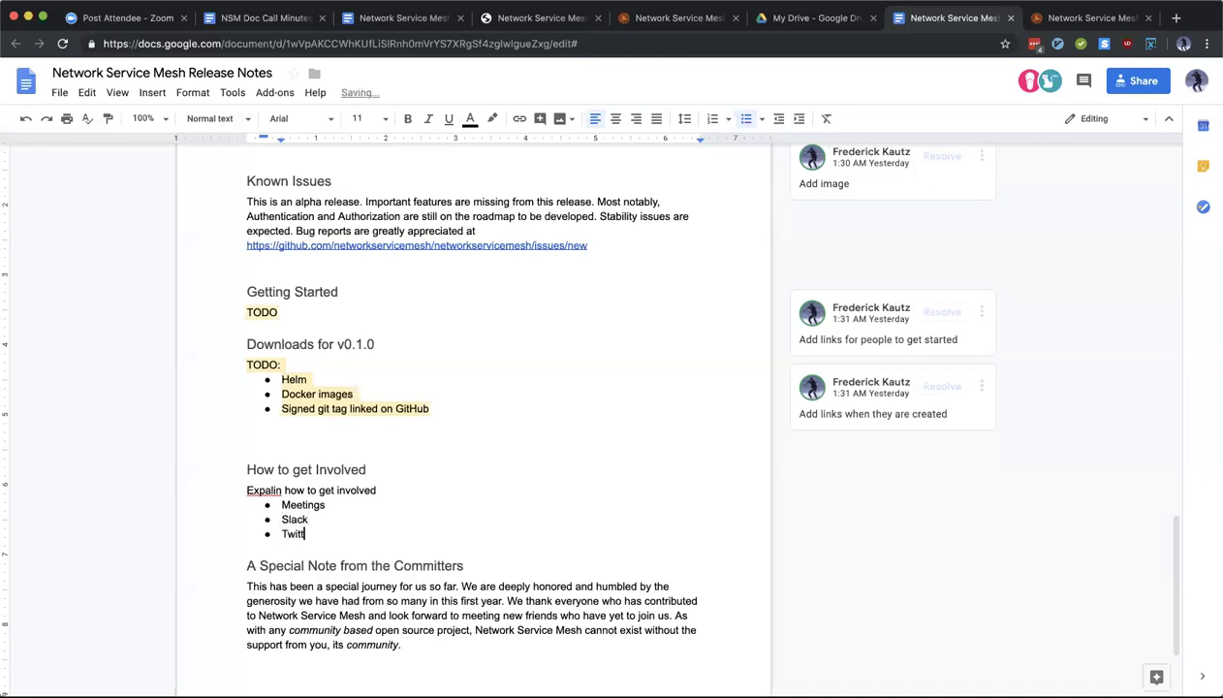
text(r)
Step: Correct the misspelled word "Expalin" to "Explain" in the line above the bulleted list
click(269, 492)
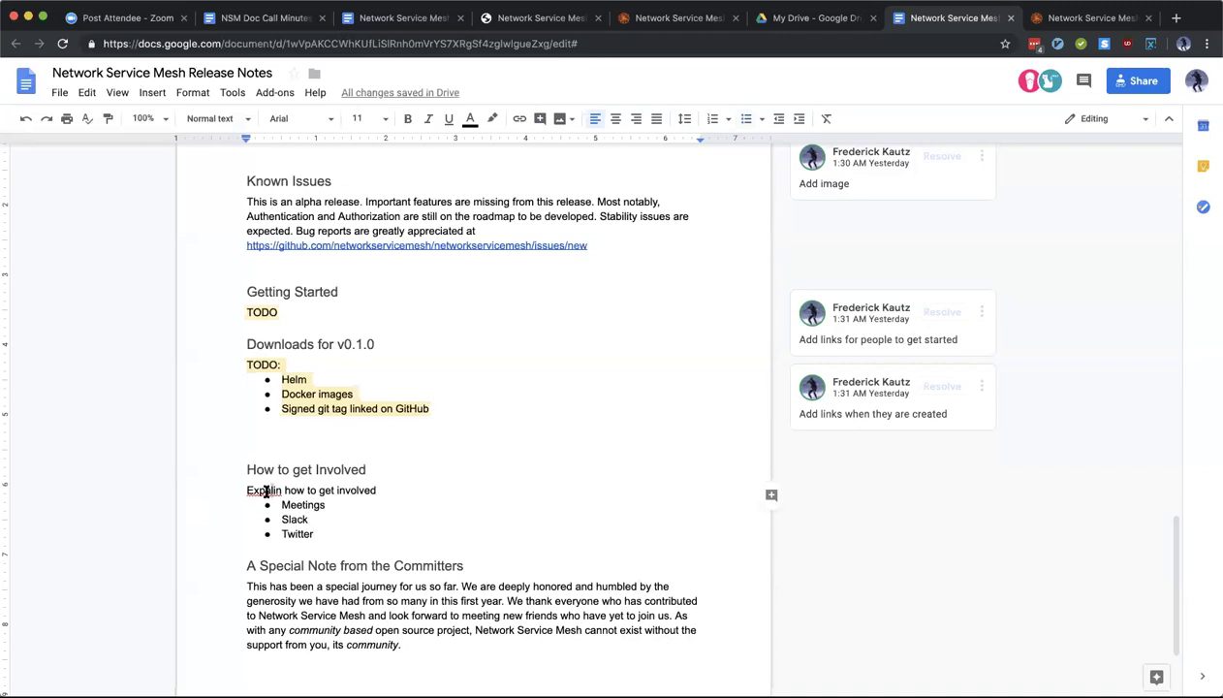
right_click(265, 491)
click(344, 225)
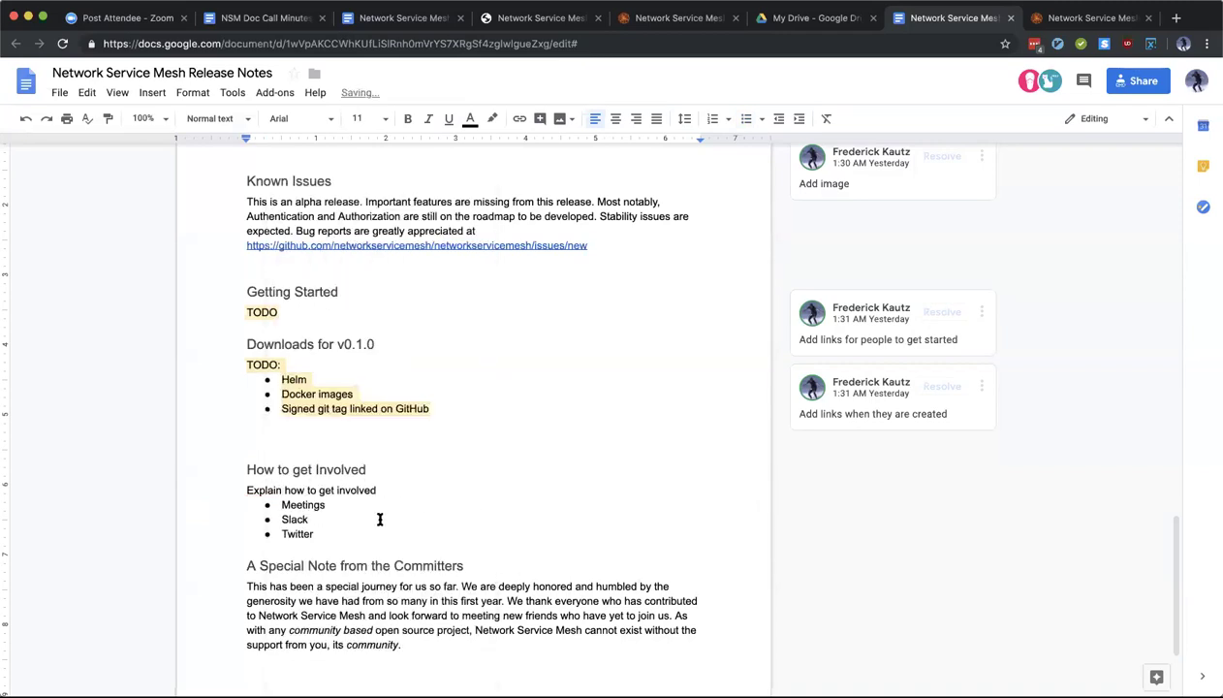
Step: Insert a "Mailing List" bullet between Slack and Twitter in the How to get Involved list
click(312, 504)
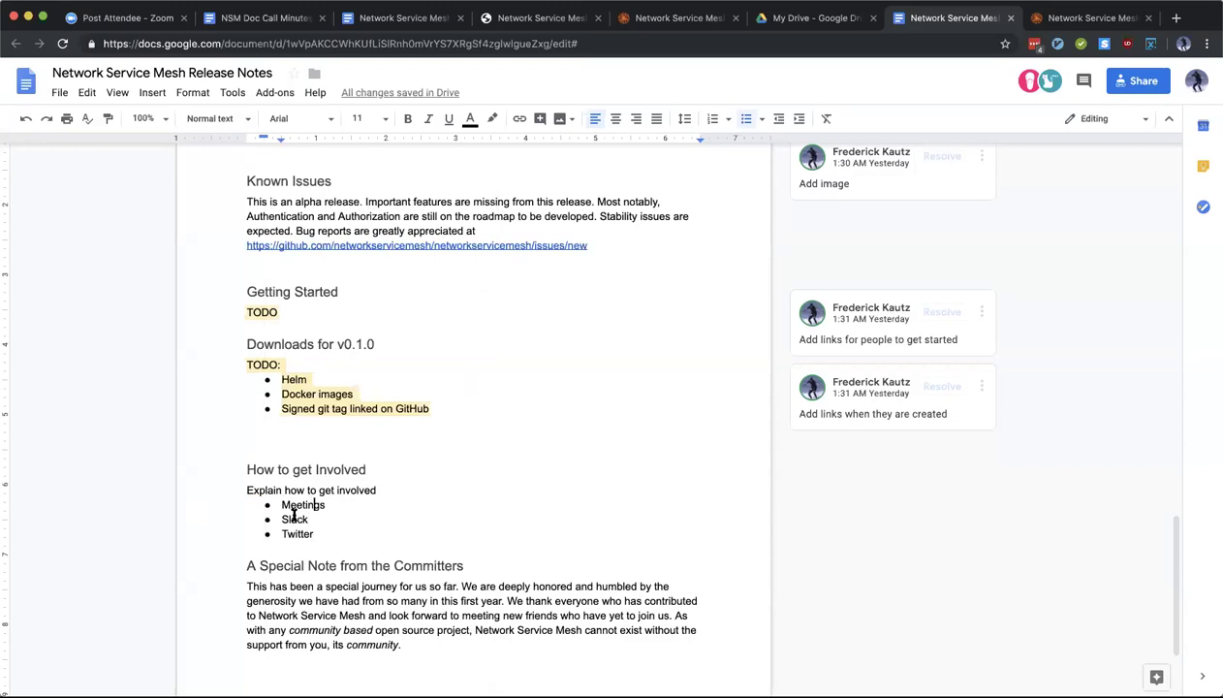
click(322, 529)
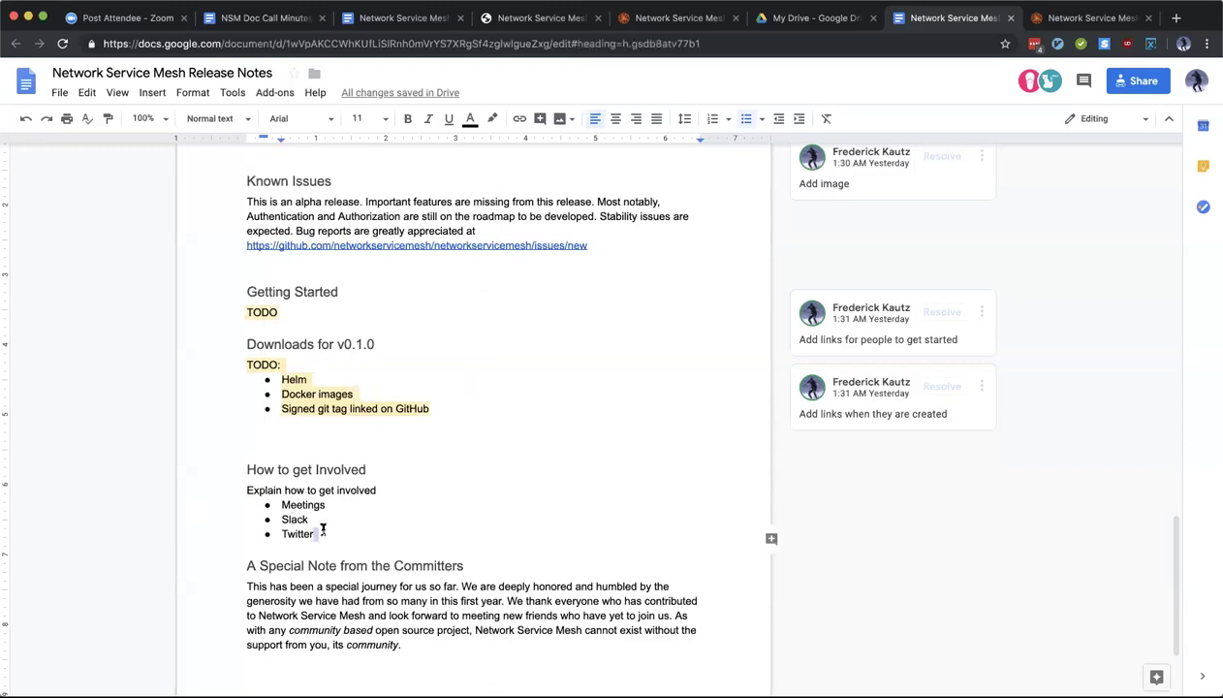
key(Down)
key(Up)
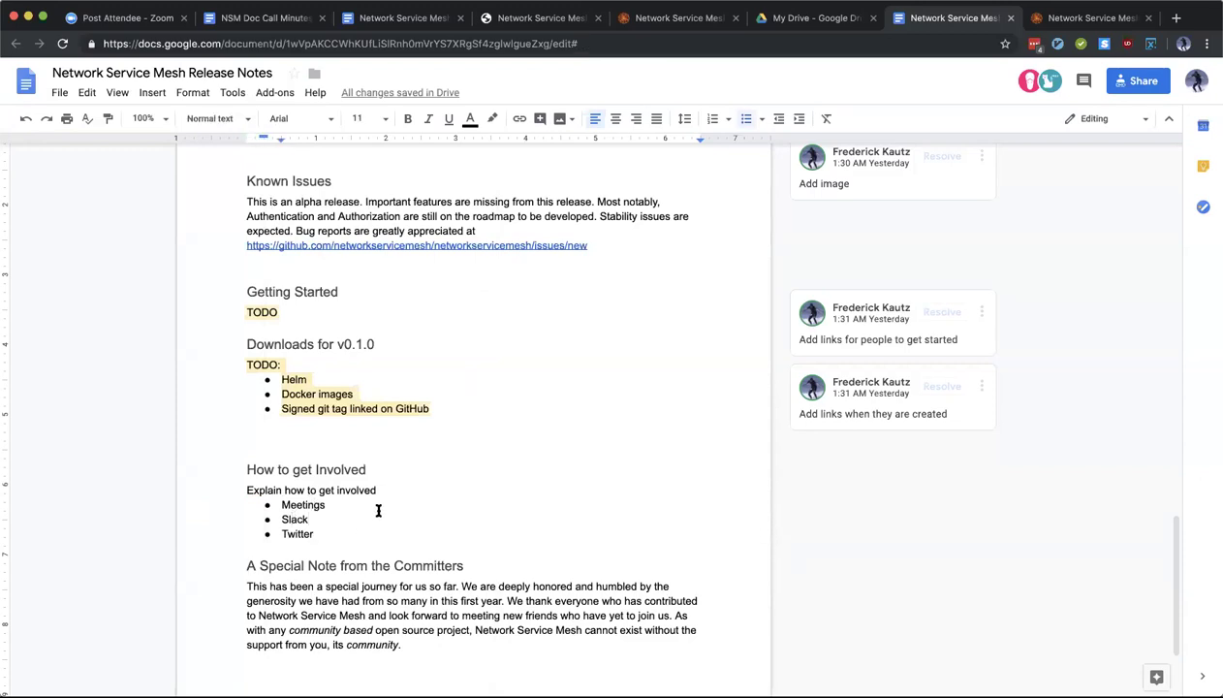
key(Up)
key(Return)
text(Mailing List)
click(340, 546)
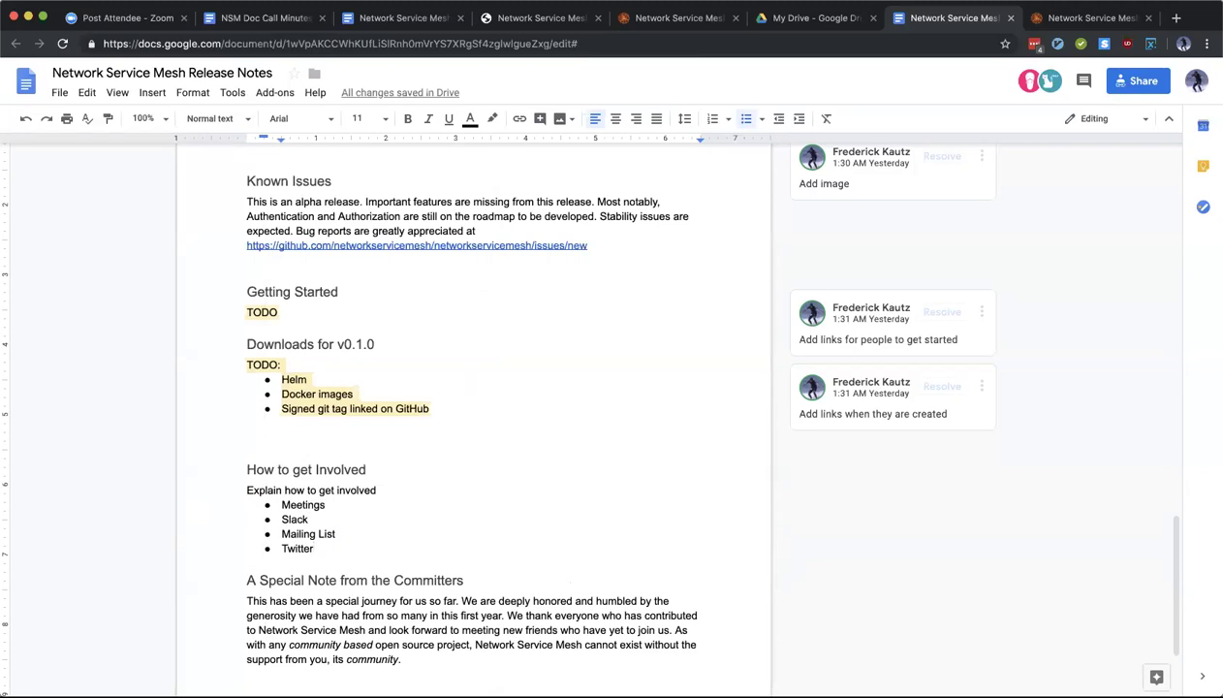
Step: Add a bullet below Twitter reading "- look at which community page for more"
key(Return)
text(- look )
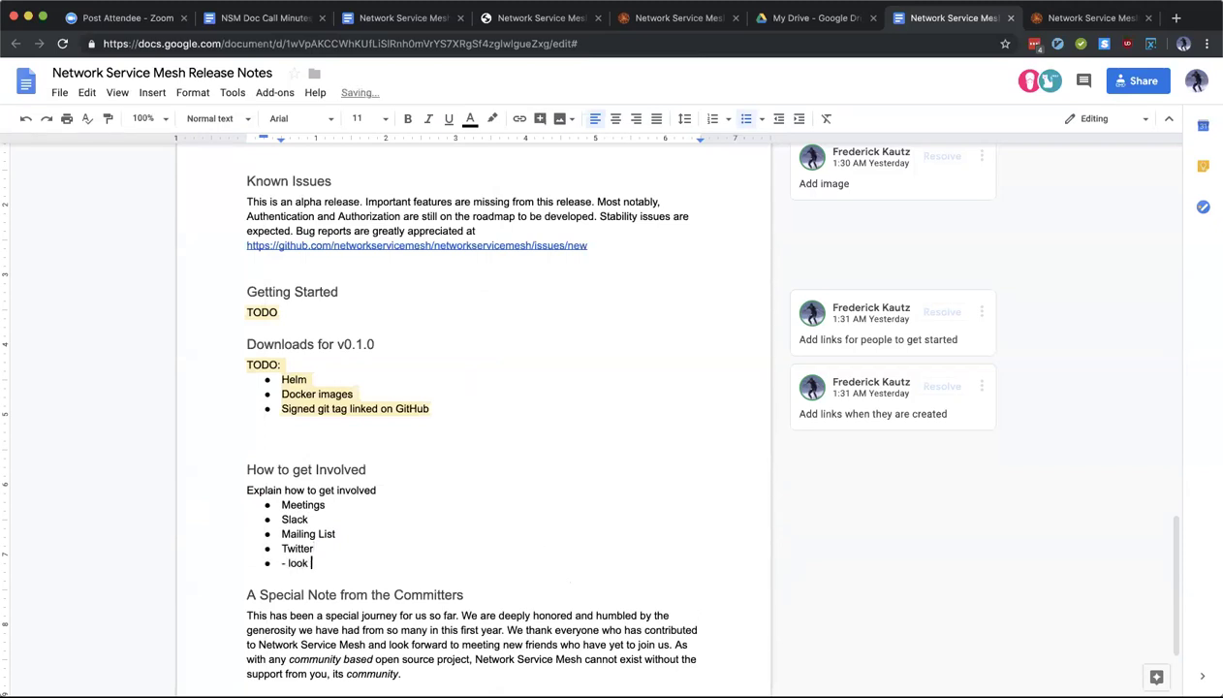
text(at which p)
key(BackSpace)
text(community page for)
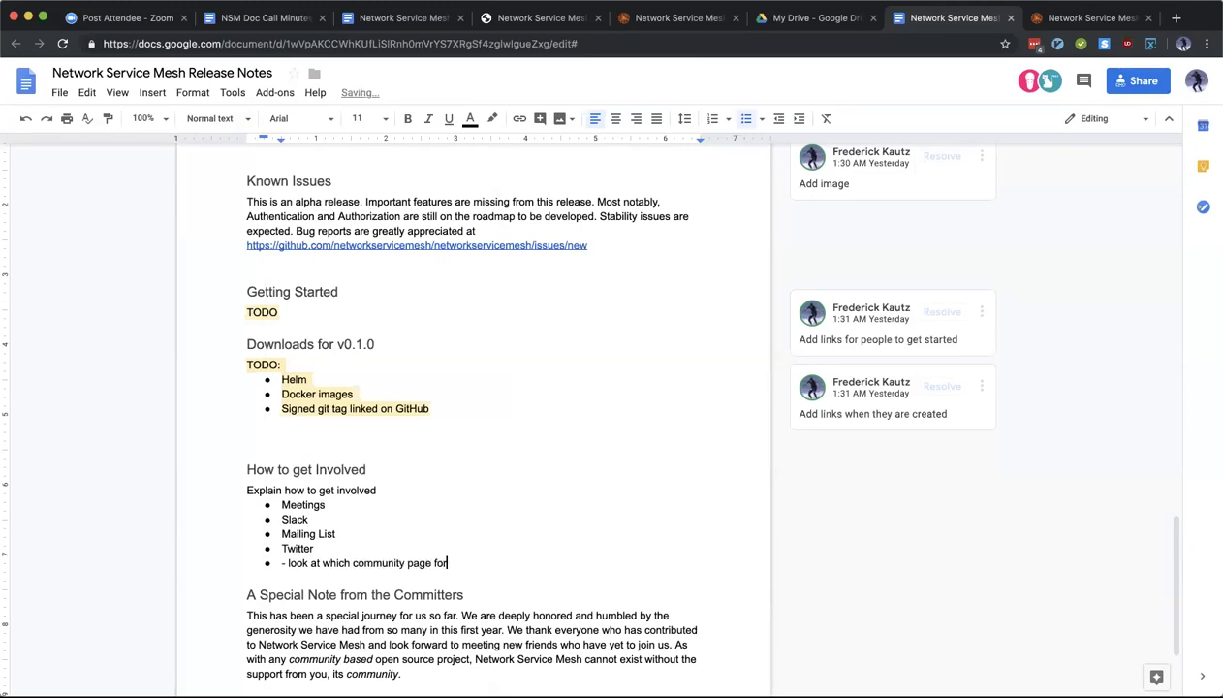
text( more)
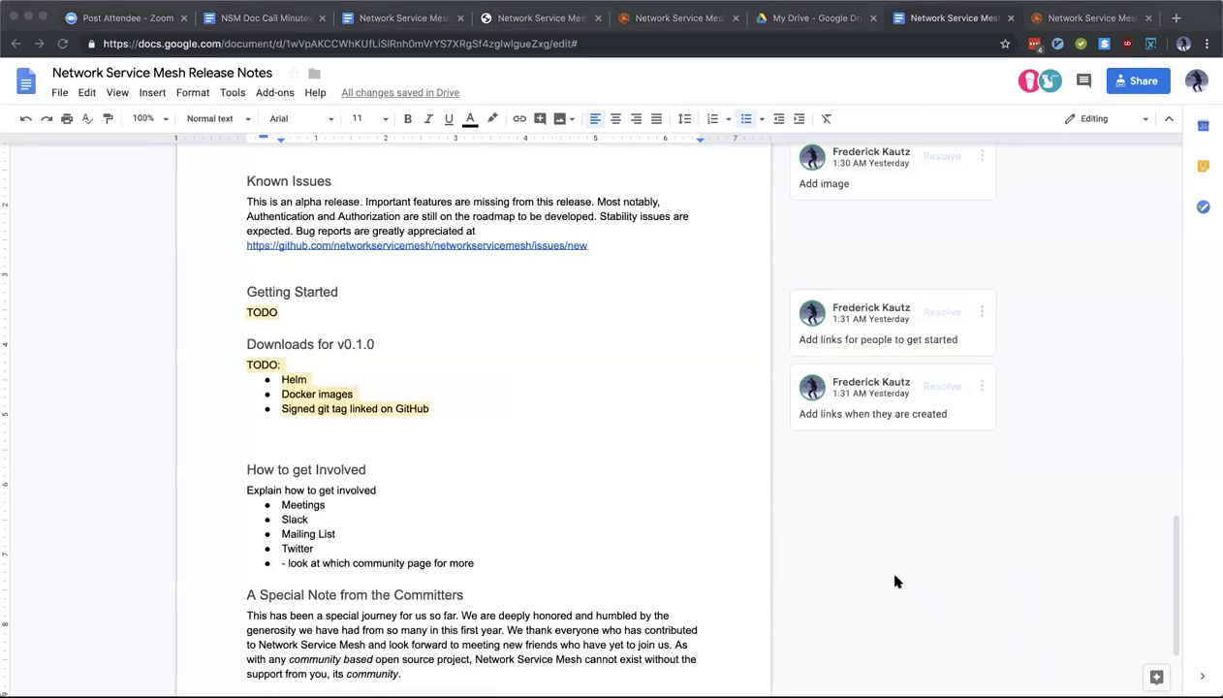
click(795, 529)
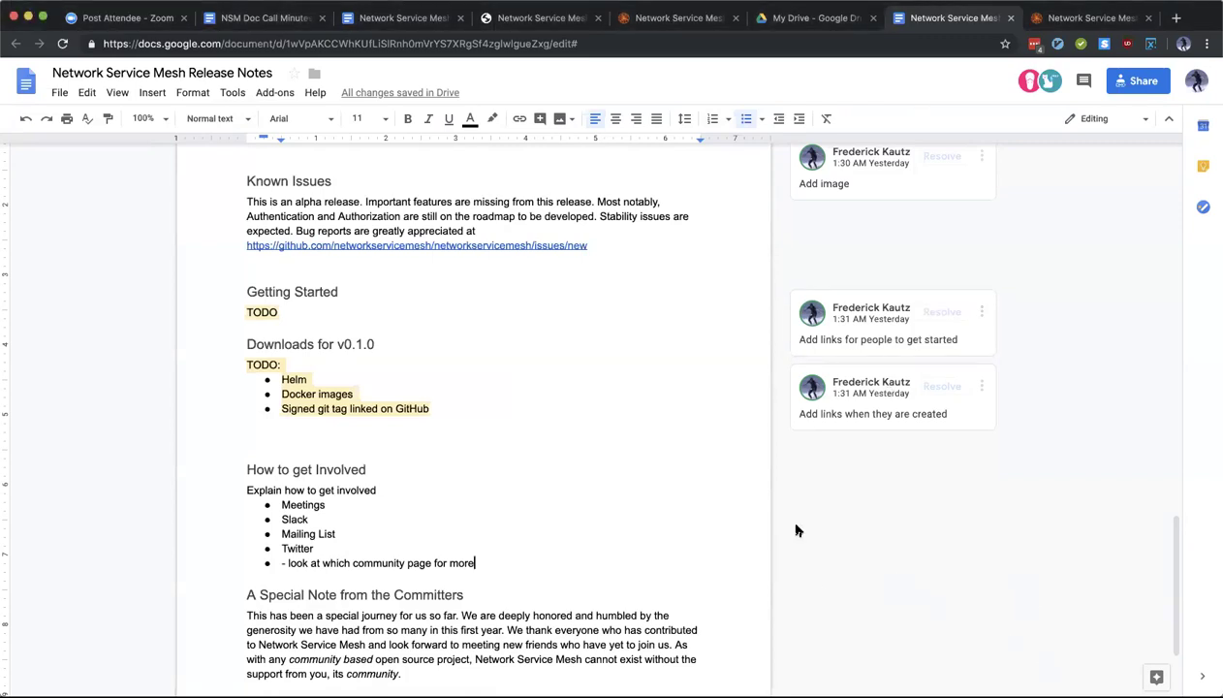
click(610, 591)
click(611, 560)
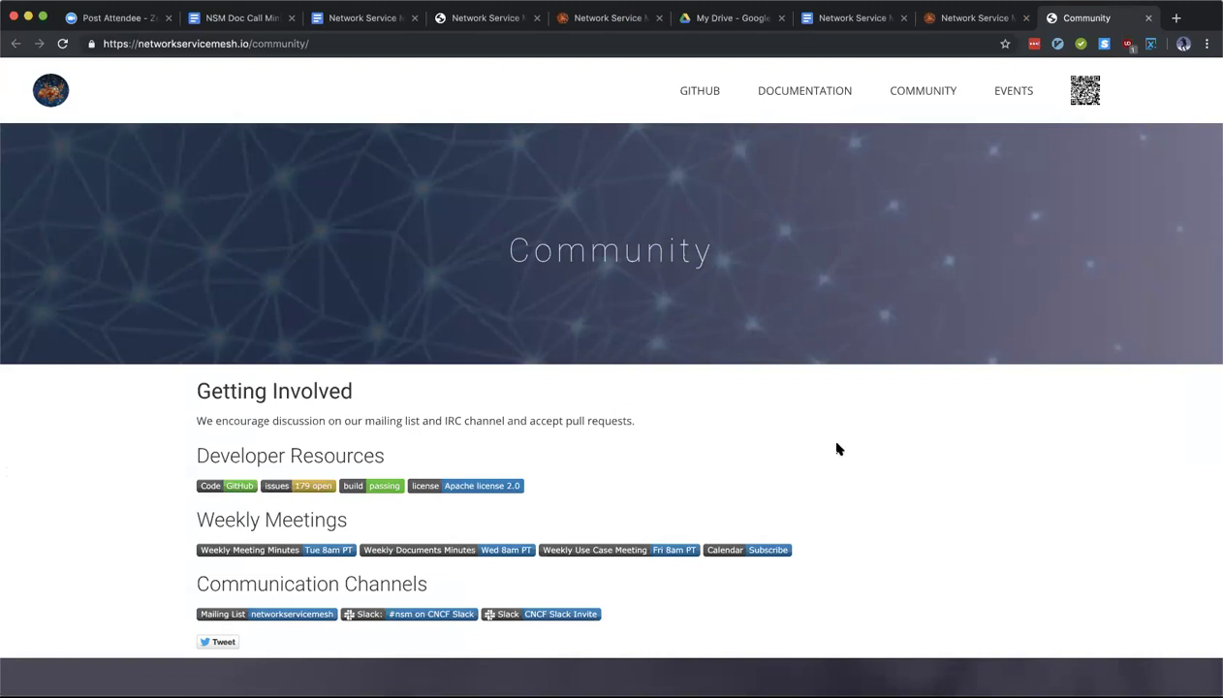
Step: Look over the Getting Involved section on the Network Service Mesh Community page and return to the release notes
scroll(839, 448, down, 1)
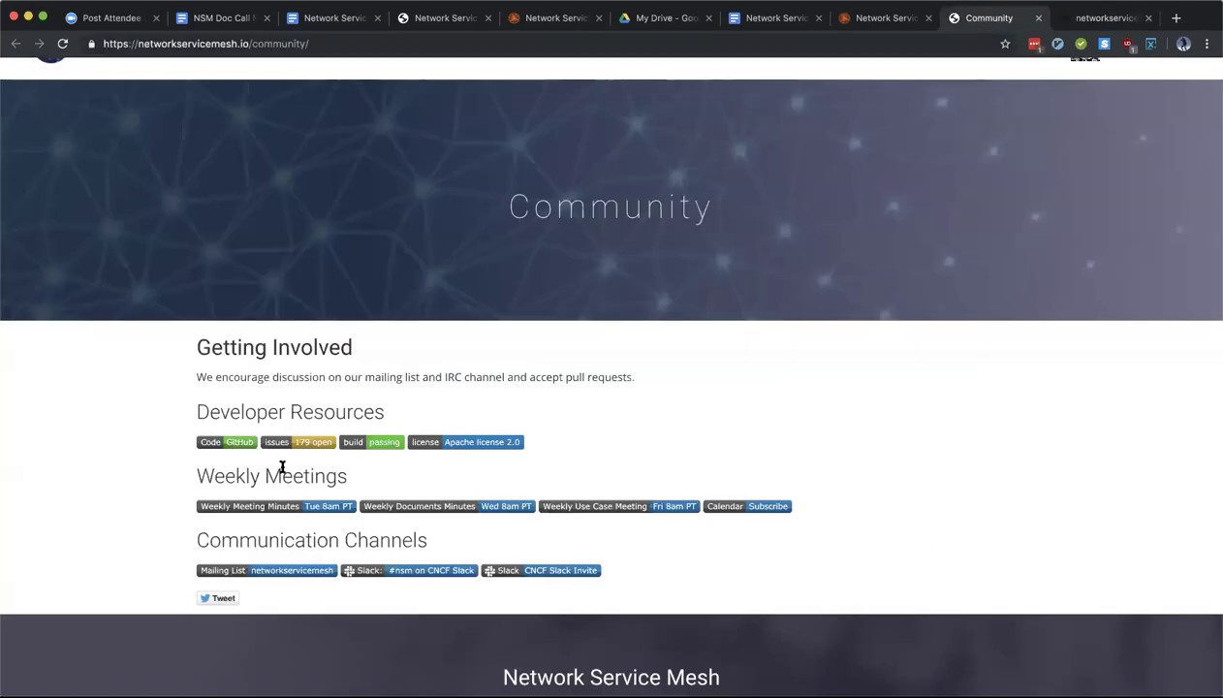
key(ctrl+shift+Tab)
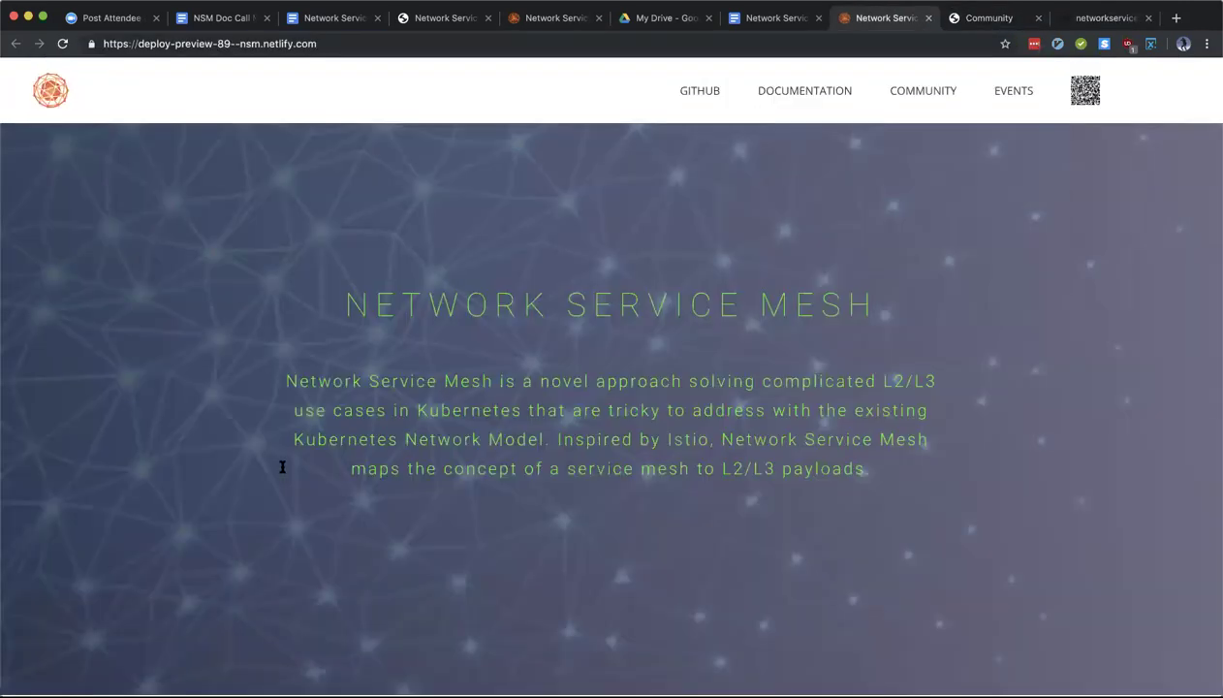
key(ctrl+shift+Tab)
click(429, 545)
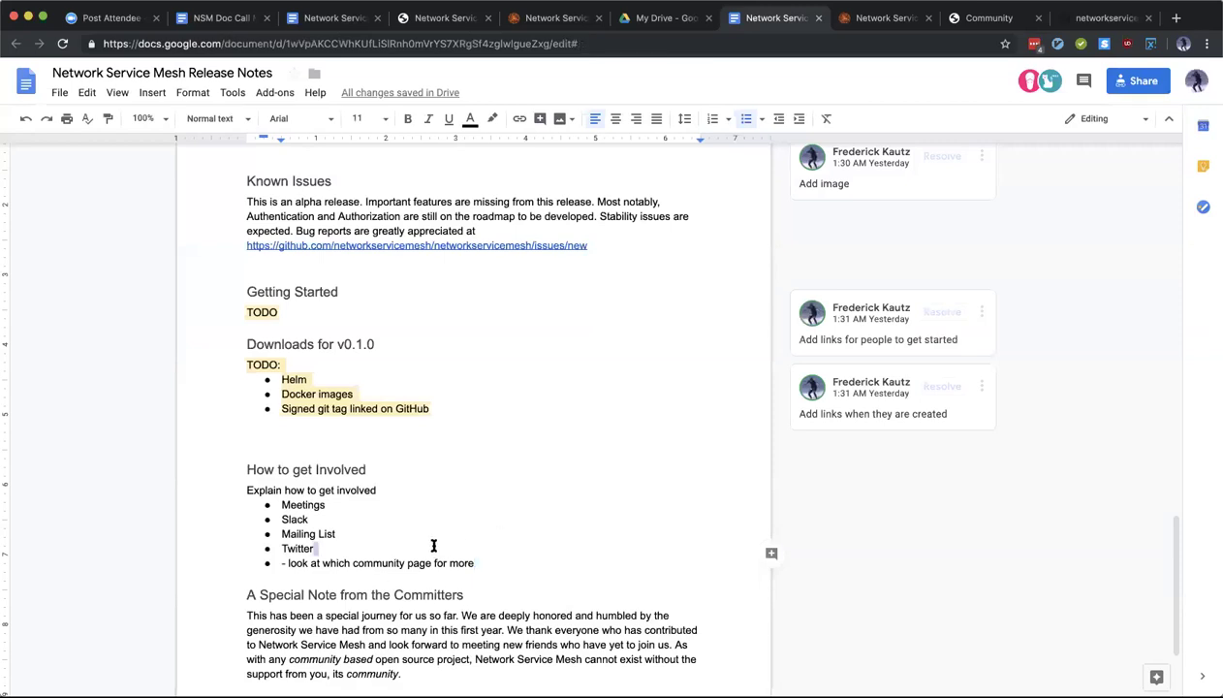
key(Return)
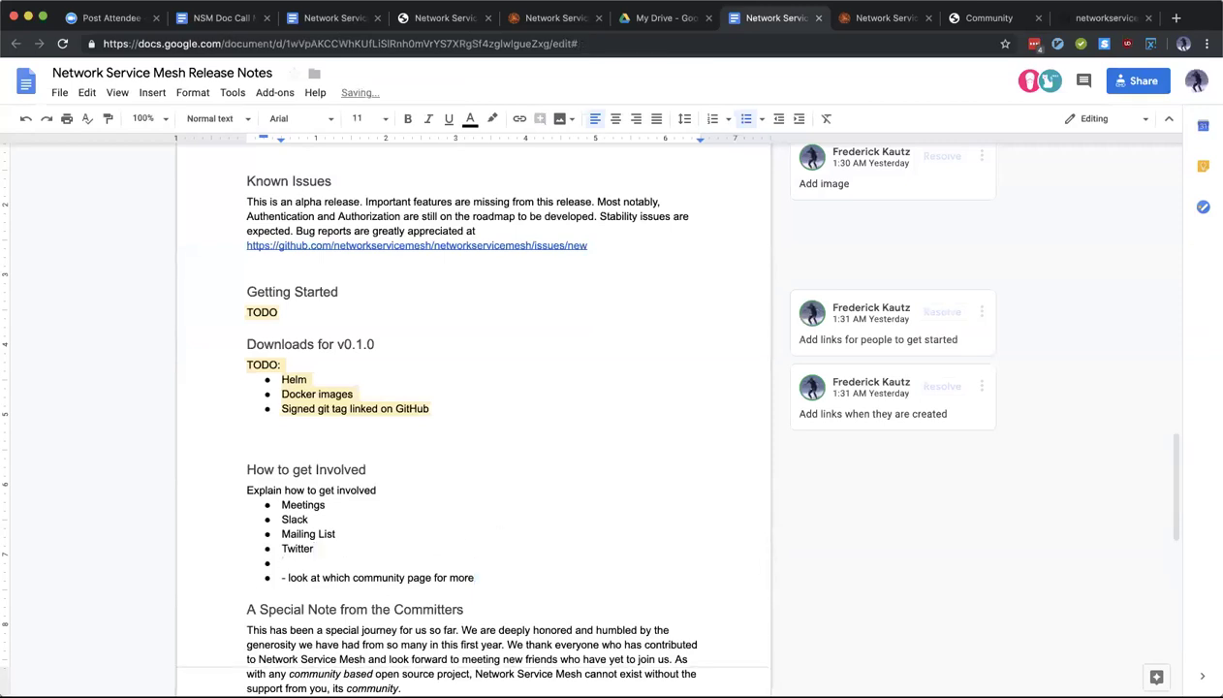
text(https://github.com/networkservicemesh/networkservicemesh)
key(super+z)
key(super+shift+z)
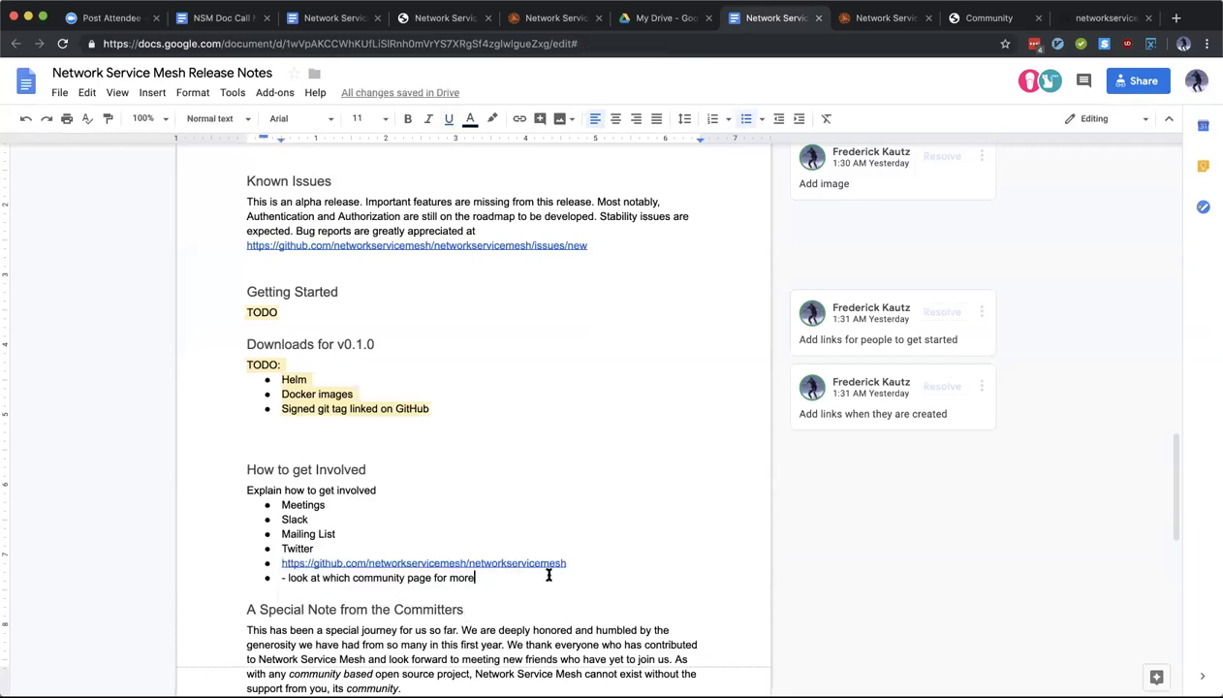
Step: Delete the "- look at which community page for more" bullet from the How to get Involved list
triple_click(549, 574)
key(BackSpace)
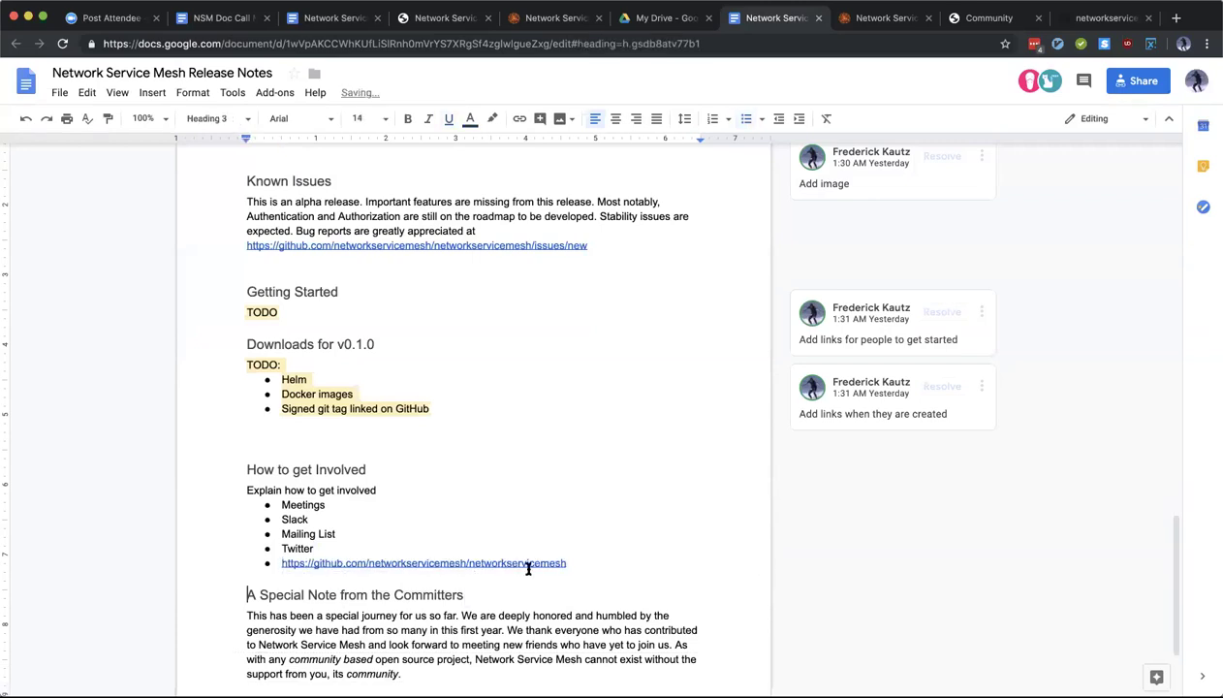
click(574, 566)
click(609, 594)
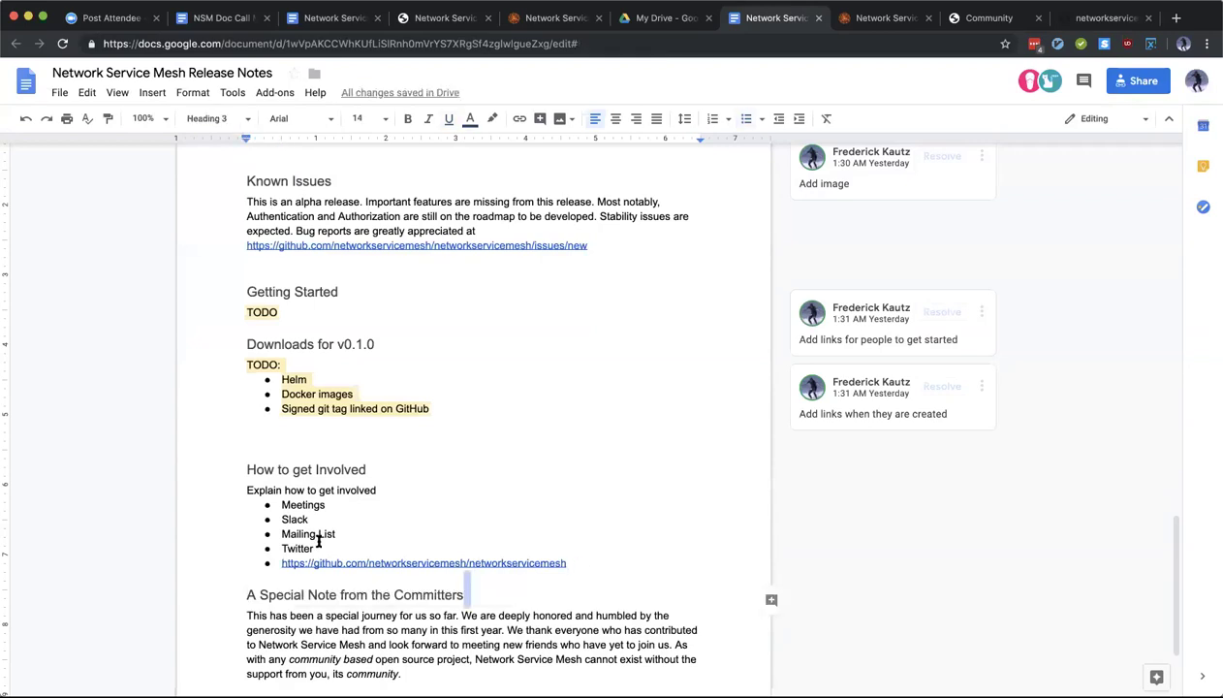
click(317, 562)
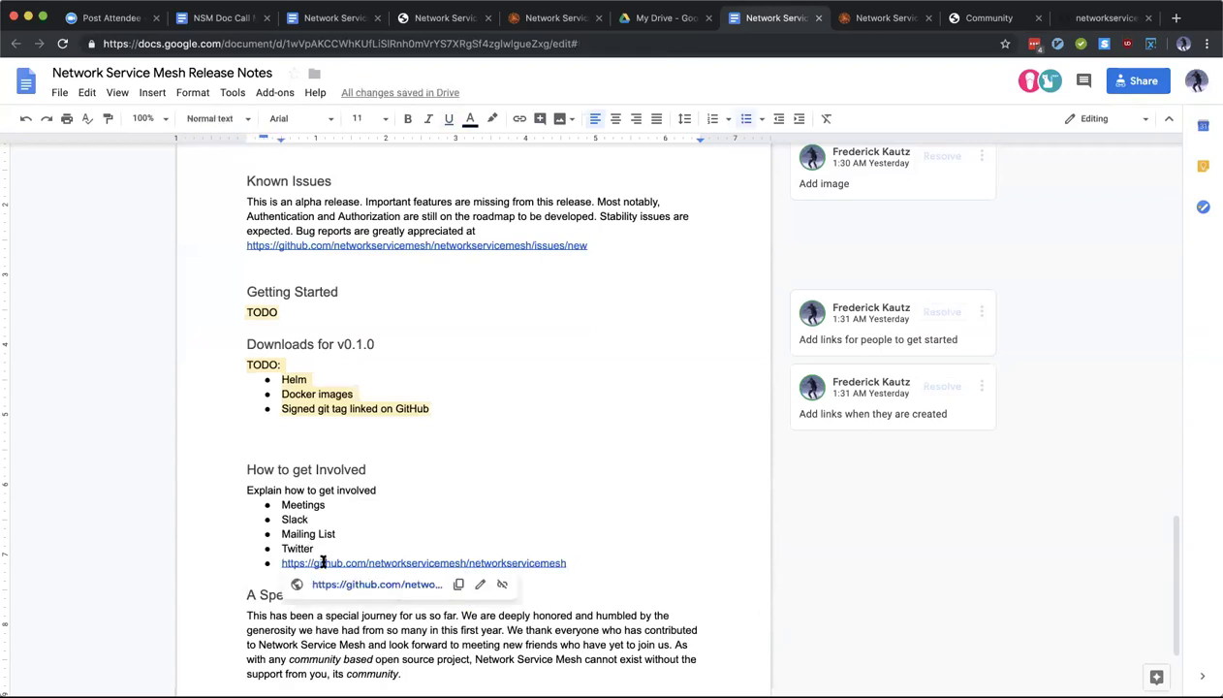
click(544, 642)
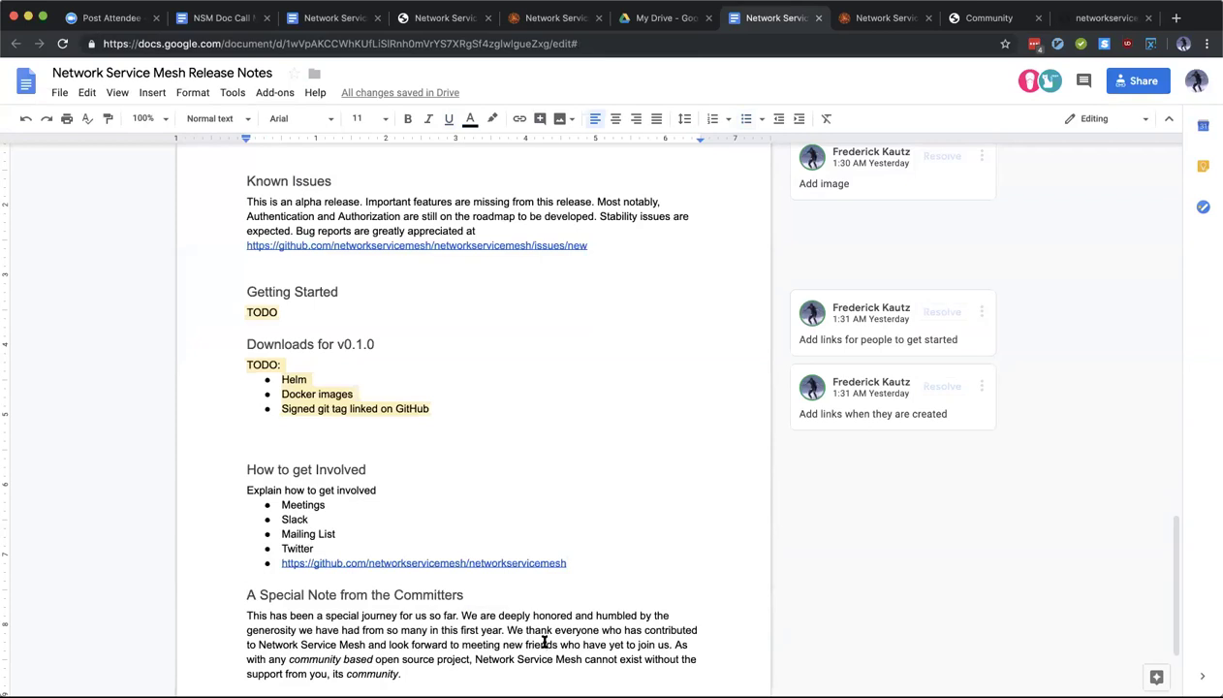
scroll(555, 616, down, 2)
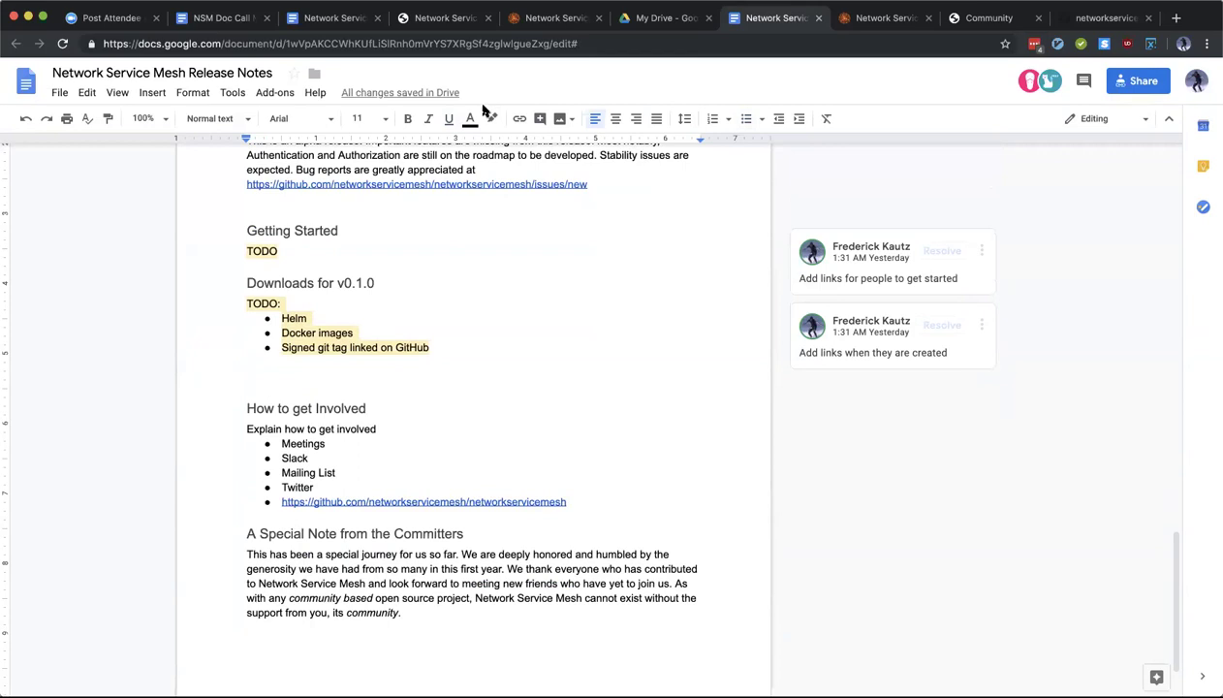
scroll(551, 260, up, 1)
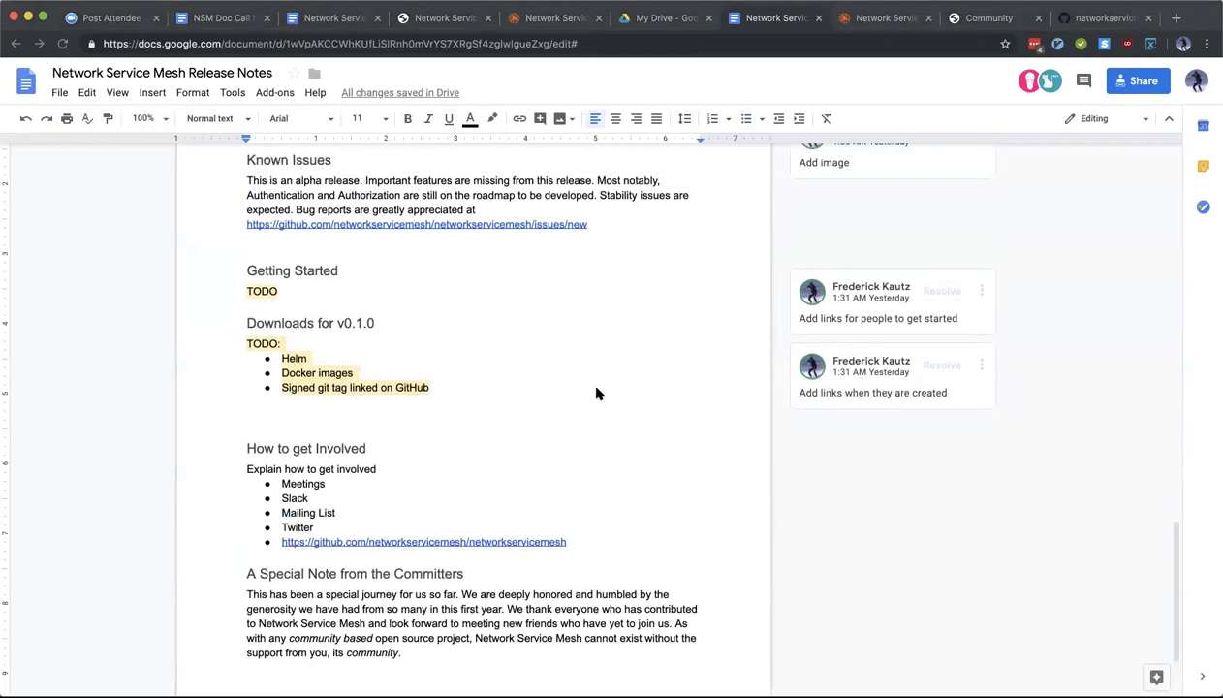
click(584, 539)
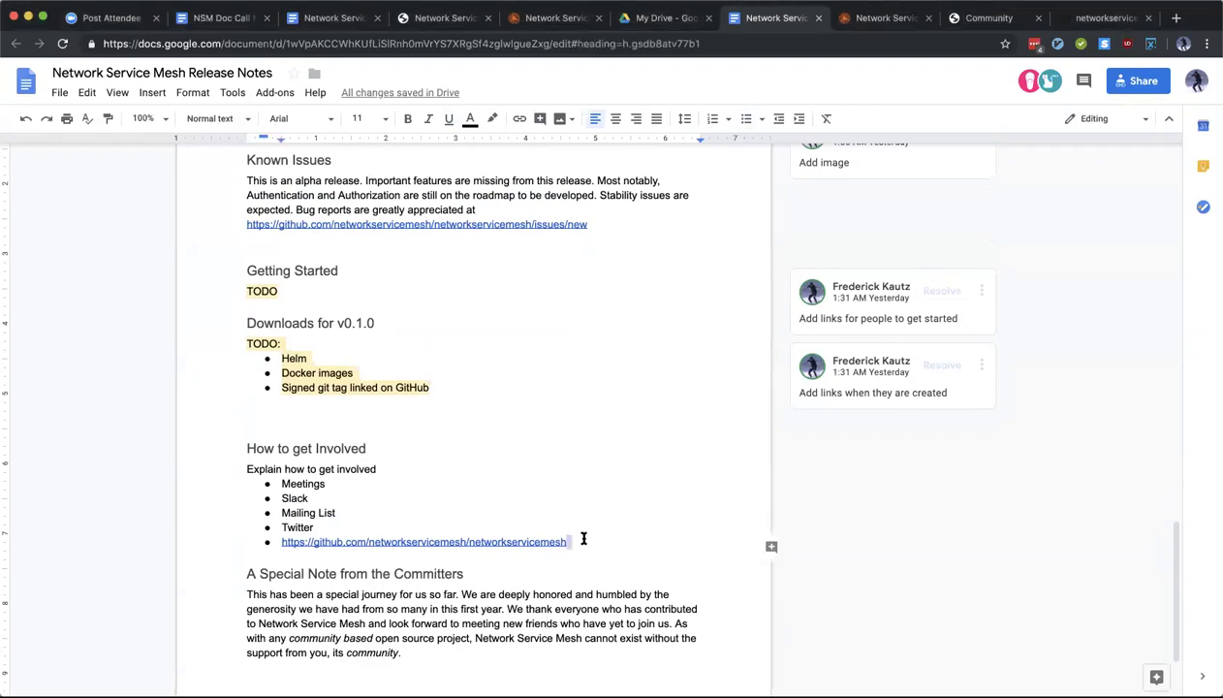
key(Left)
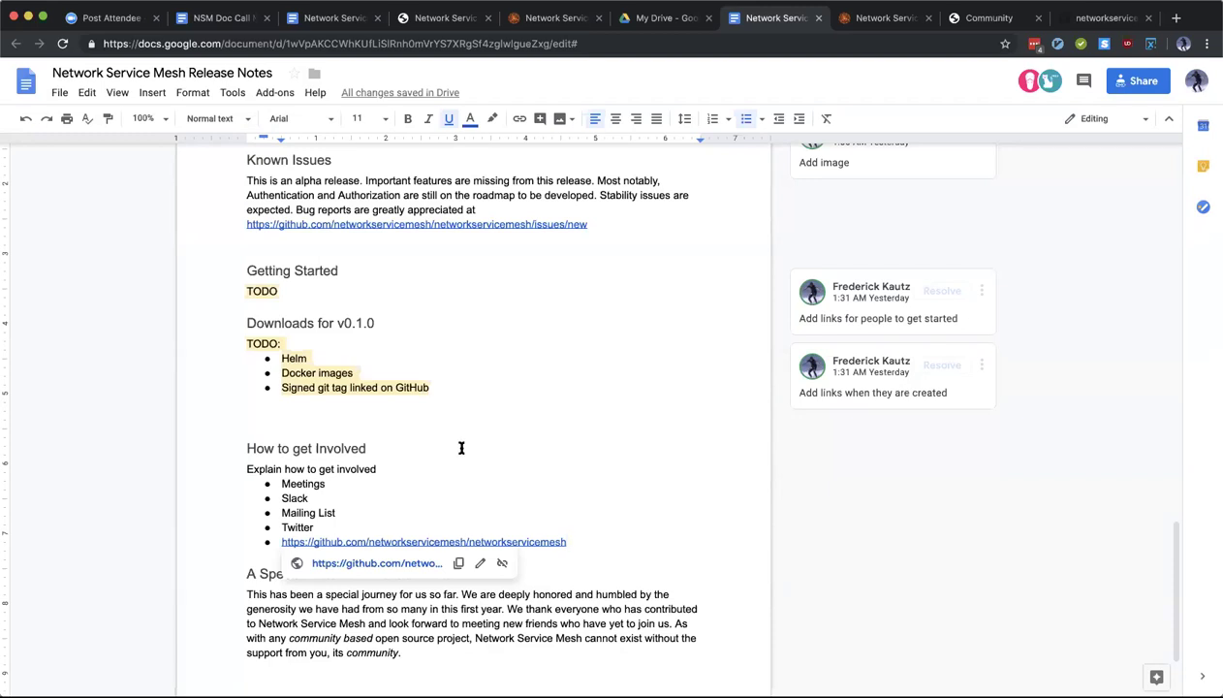
Step: Create a new blank document and open its title for editing
click(59, 94)
mouse_move(126, 155)
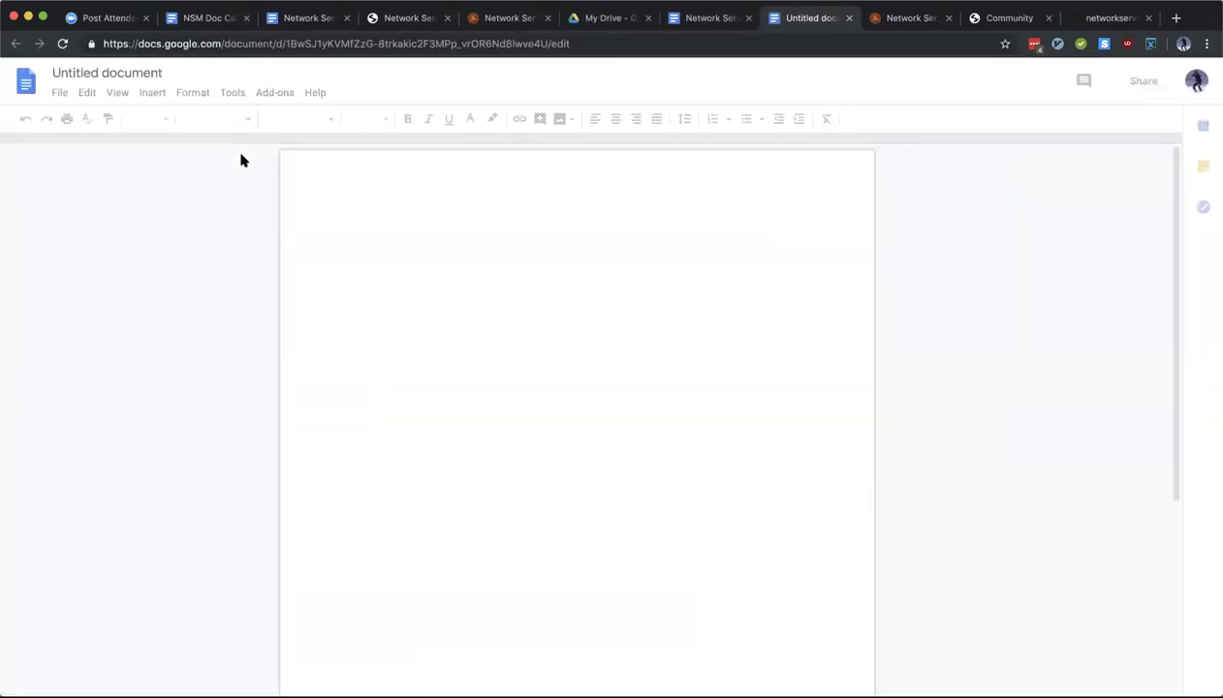
click(109, 78)
text(I)
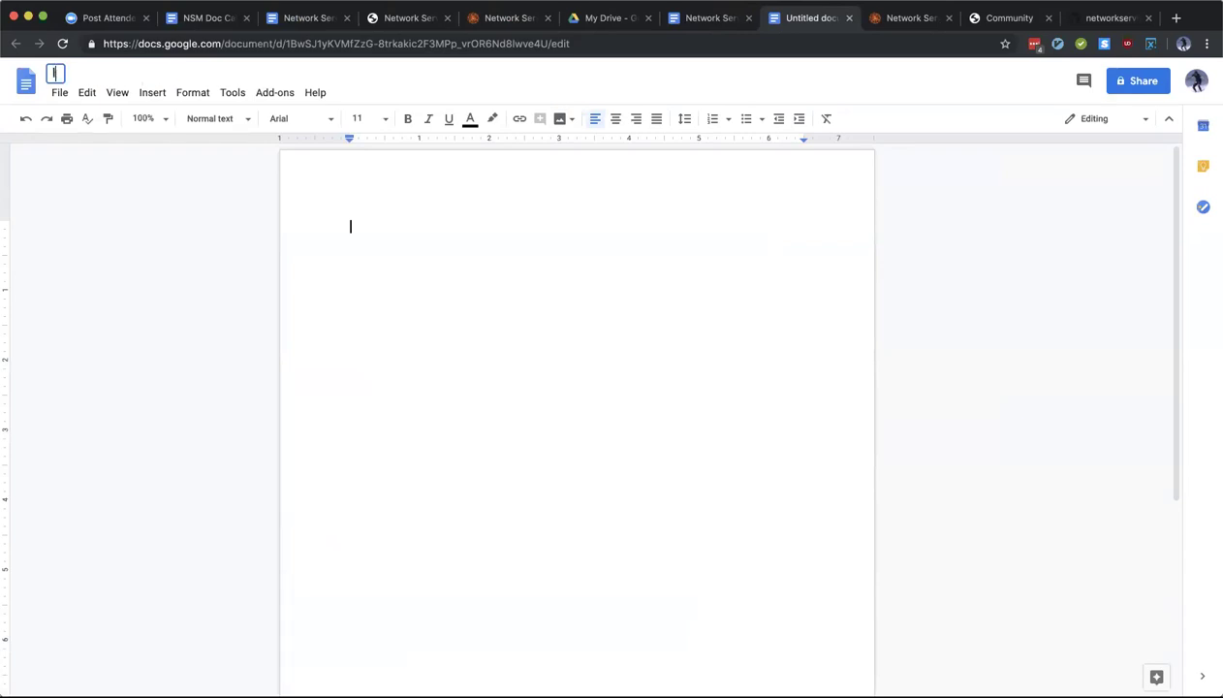
text(nitial)
key(BackSpace)
key(BackSpace)
key(BackSpace)
key(BackSpace)
key(BackSpace)
key(BackSpace)
key(BackSpace)
text(Contributo)
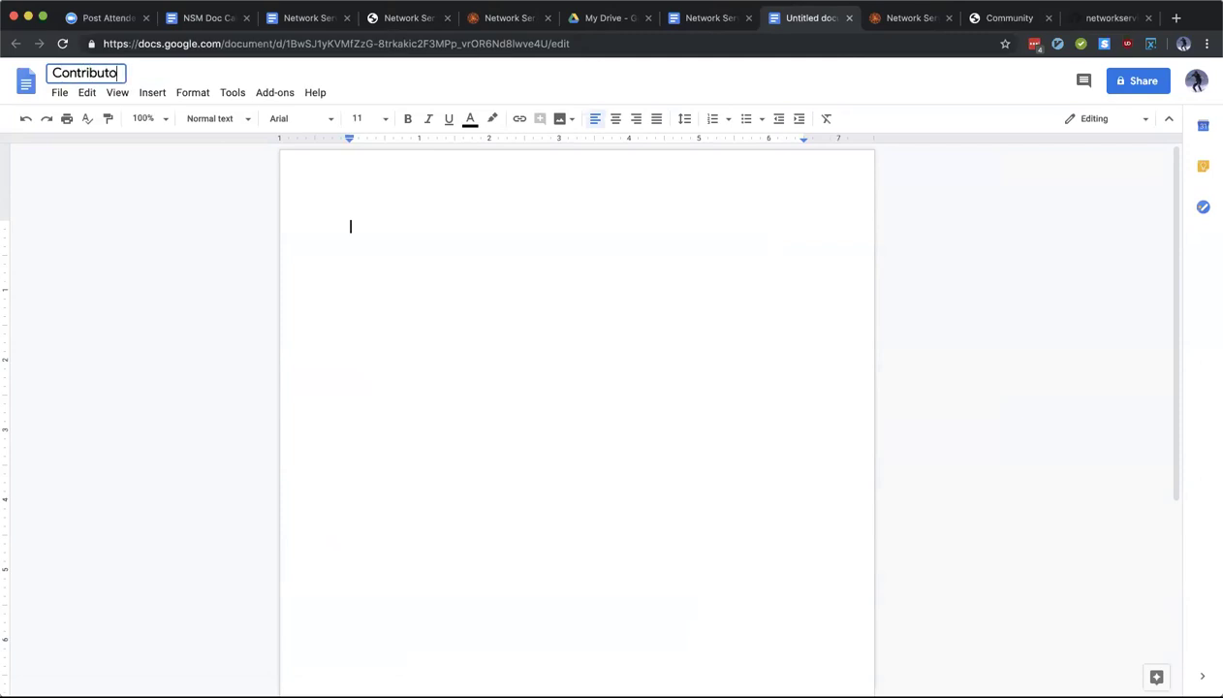
text(rs)
Step: Title the new document "Who helped make NSM what it is?"
key(super+a)
text(Who helped make NSM what it is?)
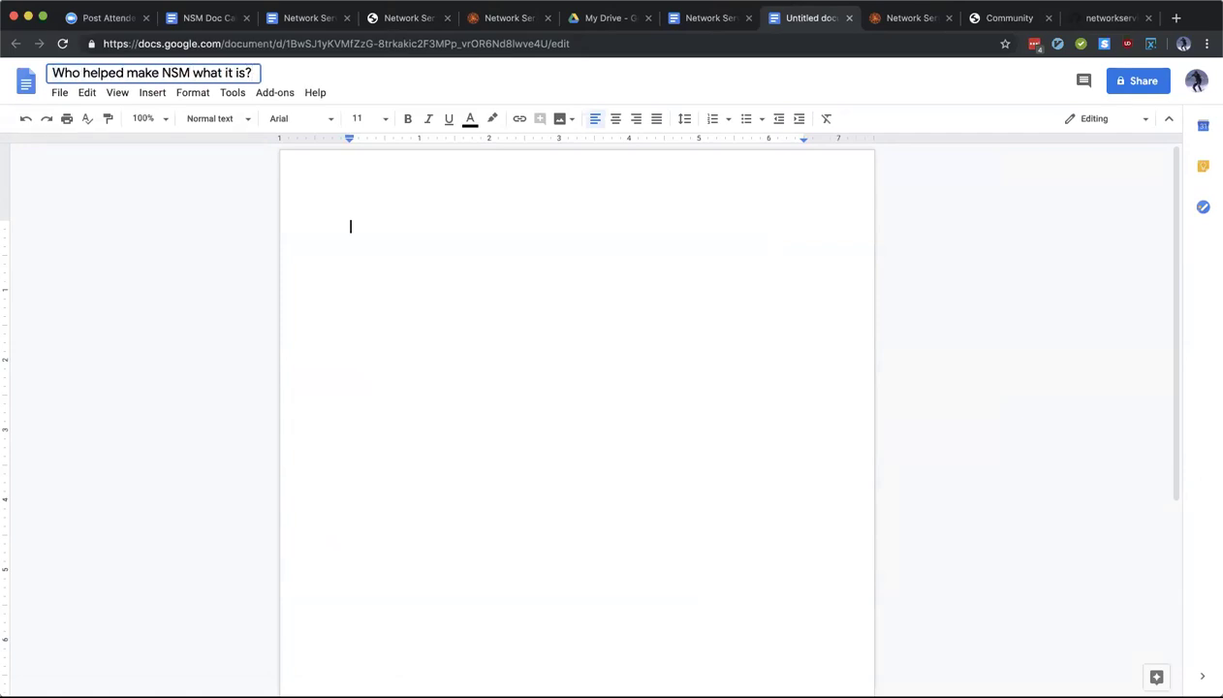
key(Return)
key(ctrl+a)
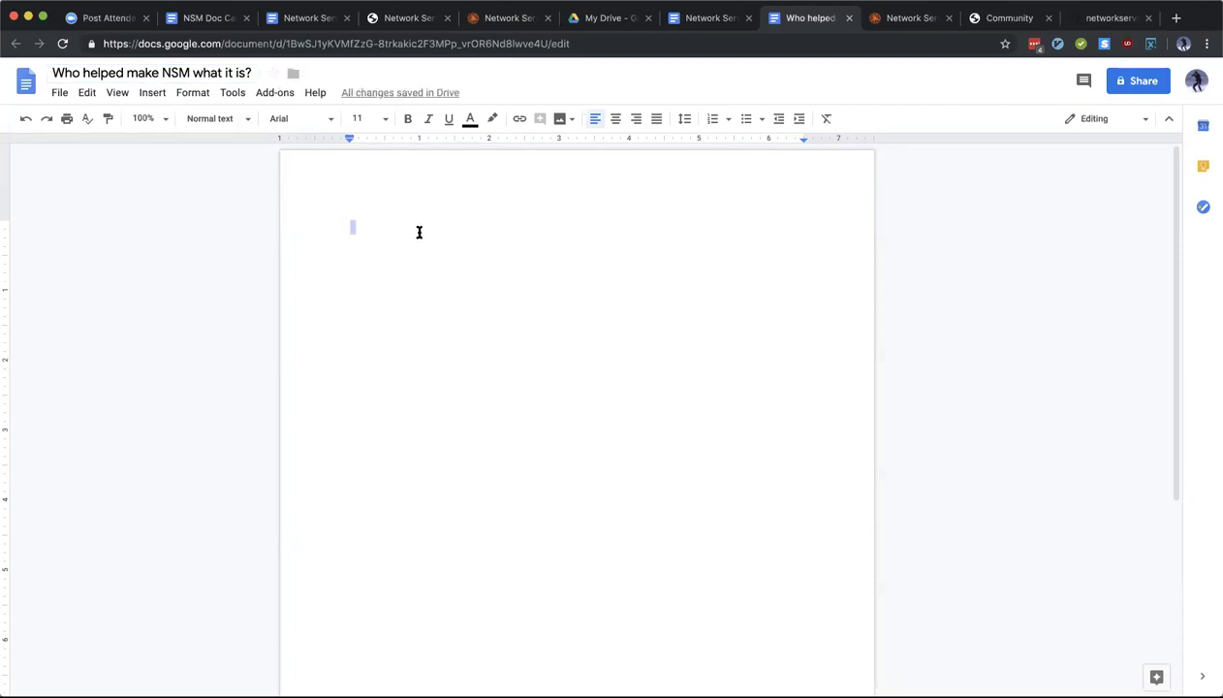
click(418, 231)
Step: Copy the new document's address and paste it into the release notes below the How to get Involved list, leaving an empty line above it
key(super+l)
key(super+c)
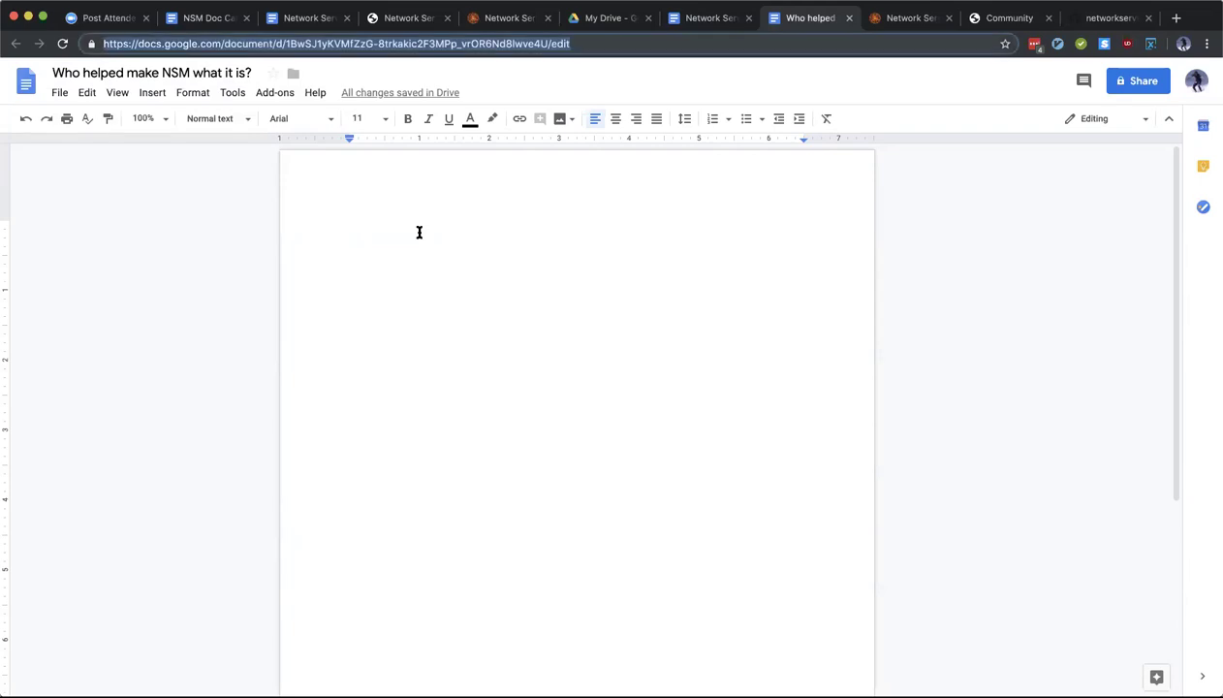
key(ctrl+shift+Tab)
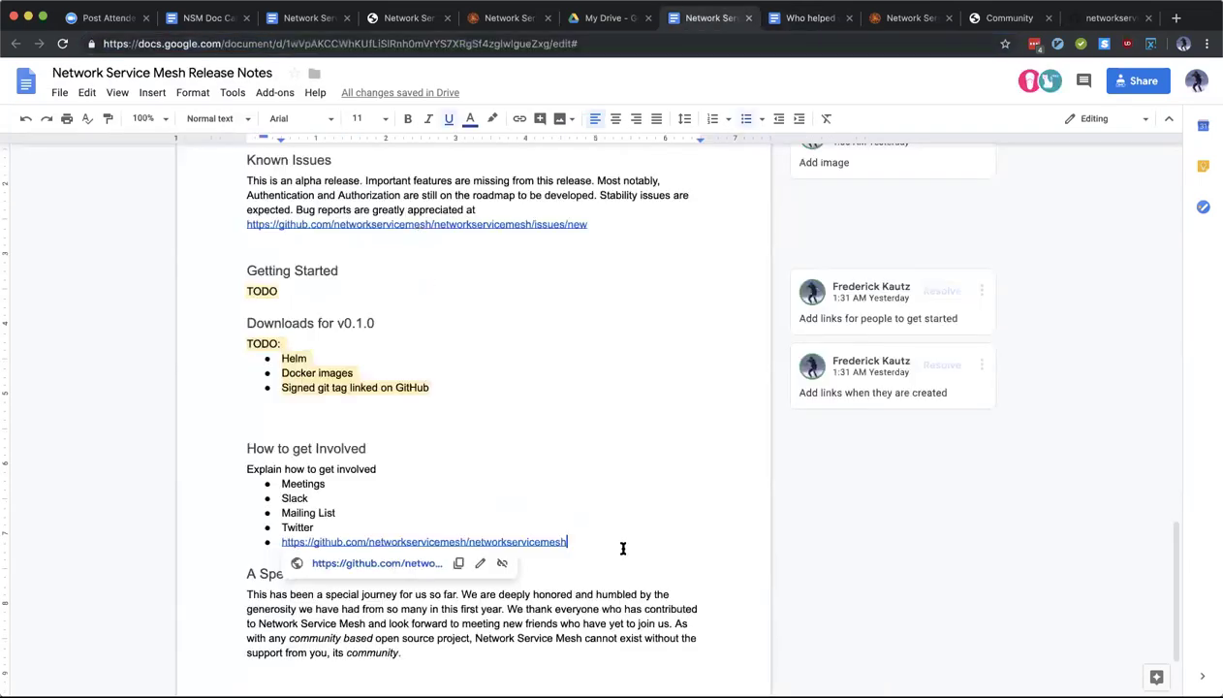
key(Return)
key(Return)
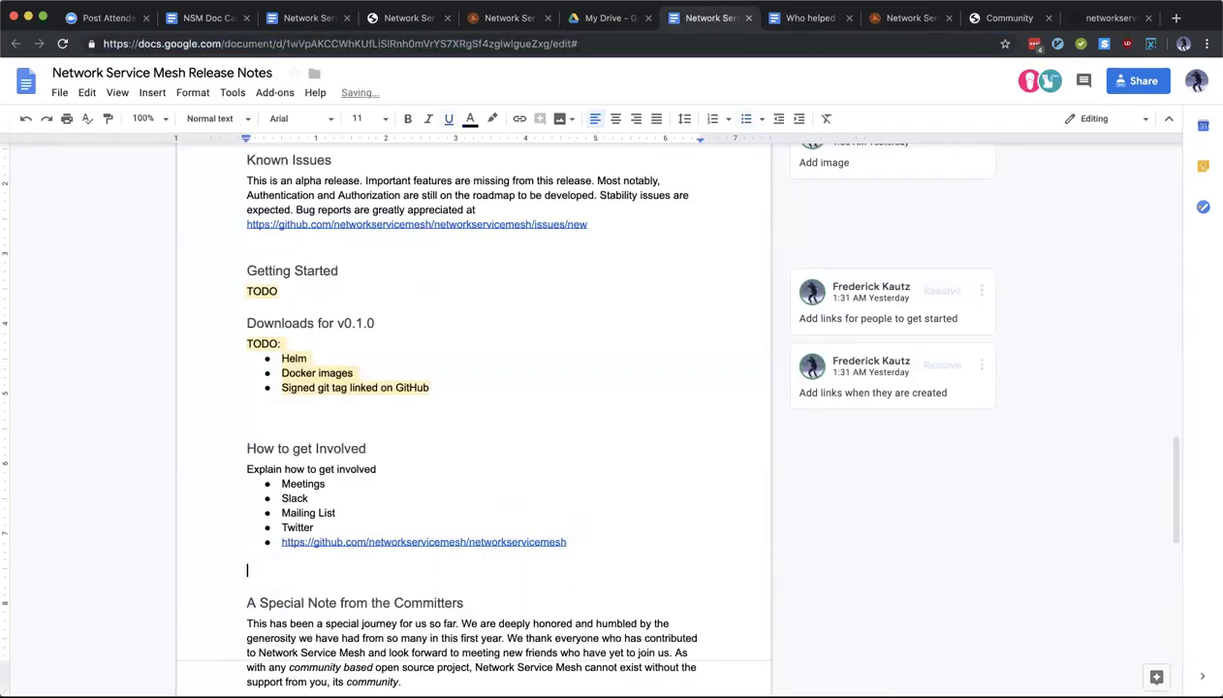
key(Return)
key(super+v)
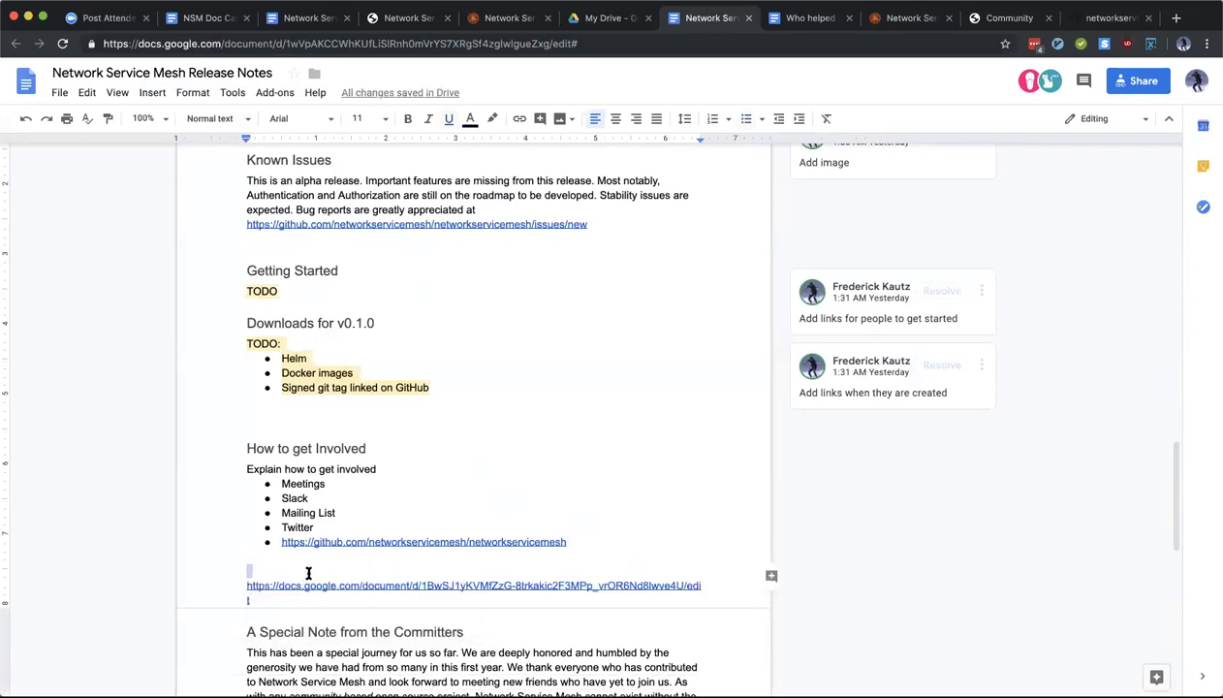
Step: Add a Heading 3 reading "Who helped make NSM?" above the pasted document link
key(Up)
text(Who helped make NSM?)
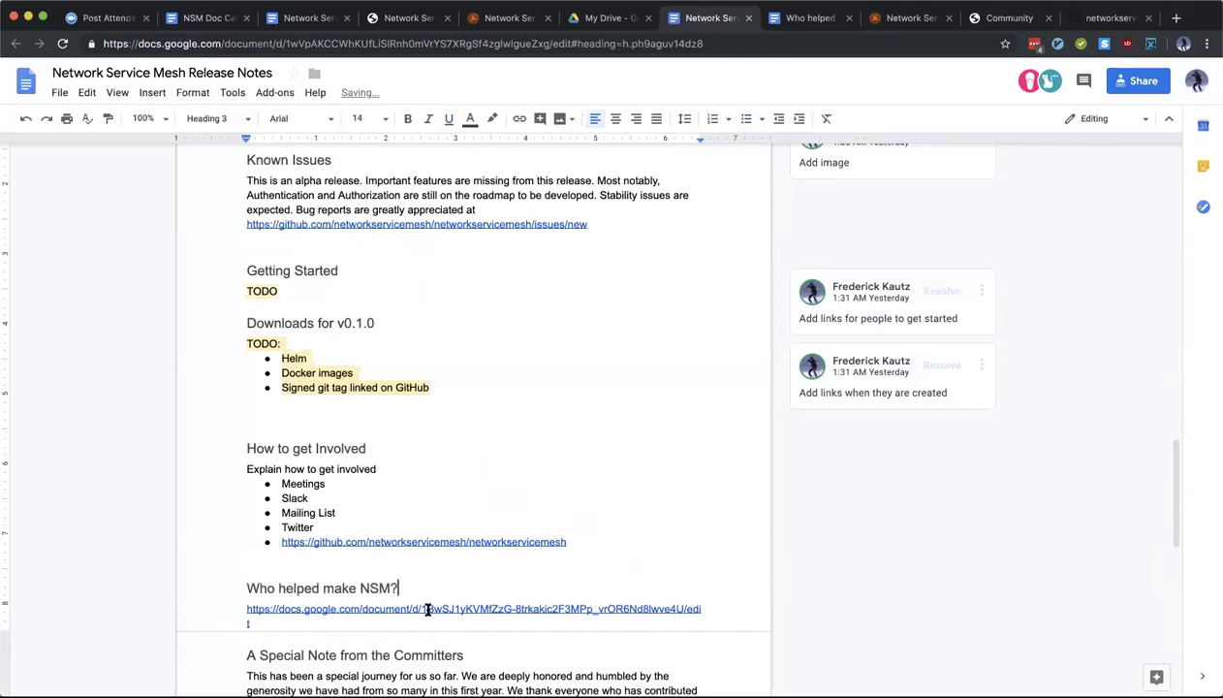
scroll(422, 600, down, 2)
click(399, 510)
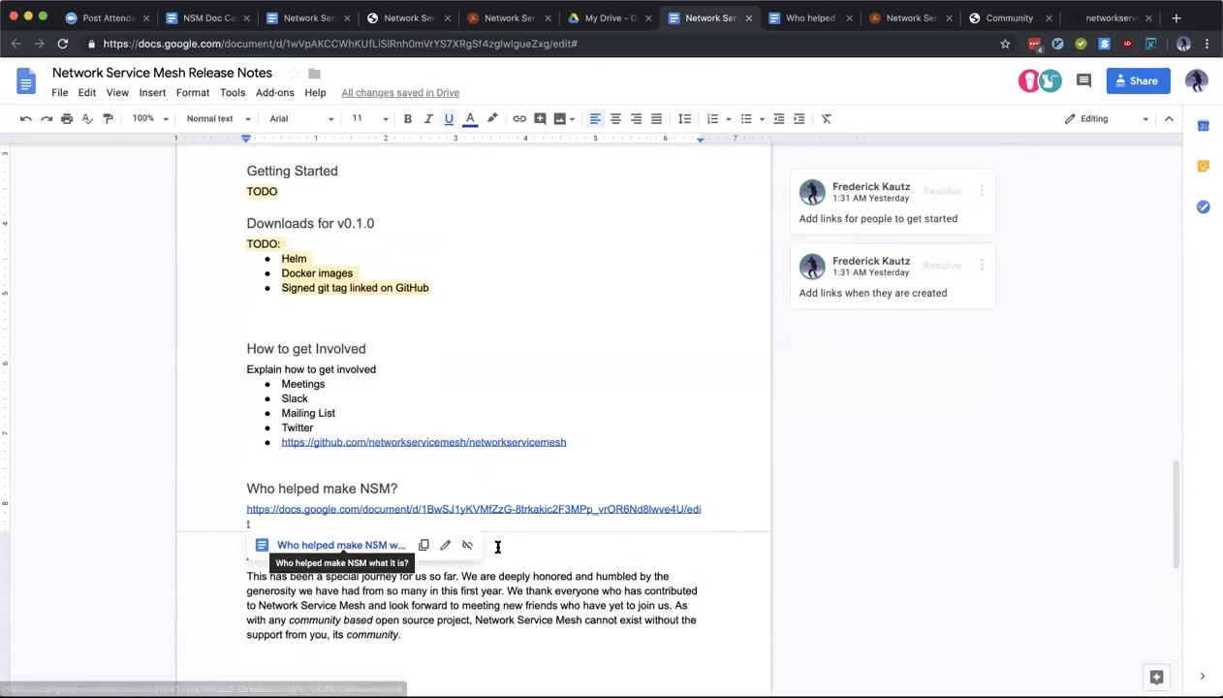
click(557, 560)
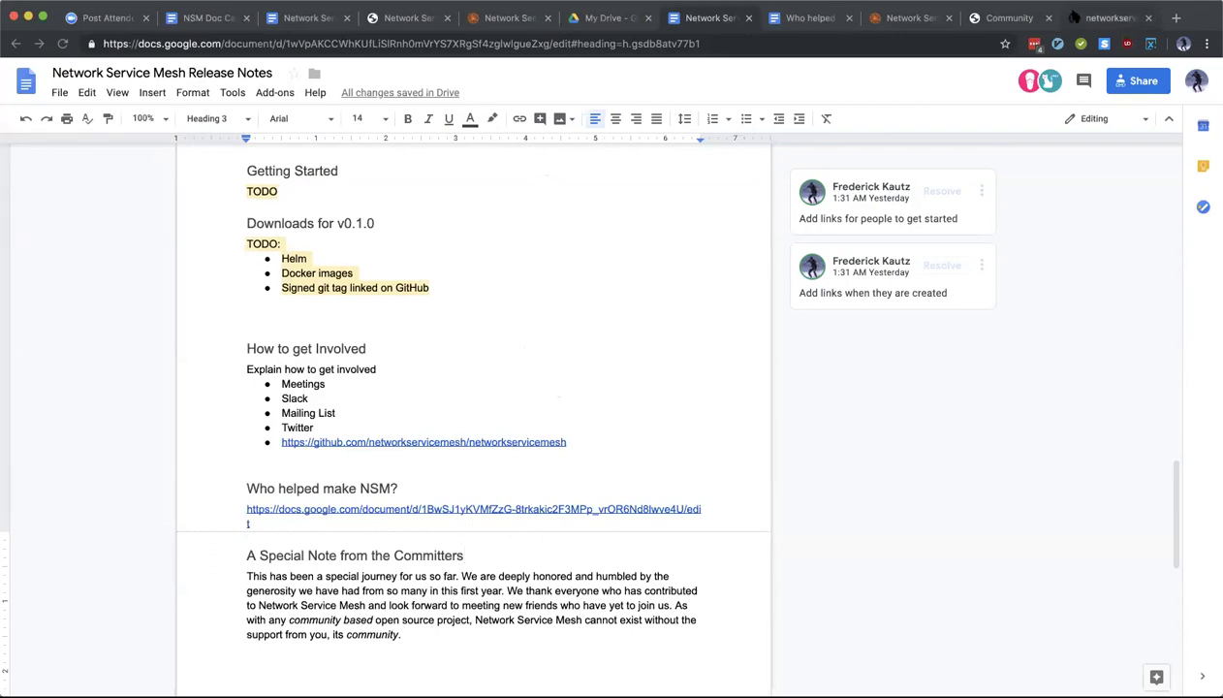
Step: Turn on link sharing for the "Who helped make NSM what it is?" document and copy its shareable link
key(ctrl+Tab)
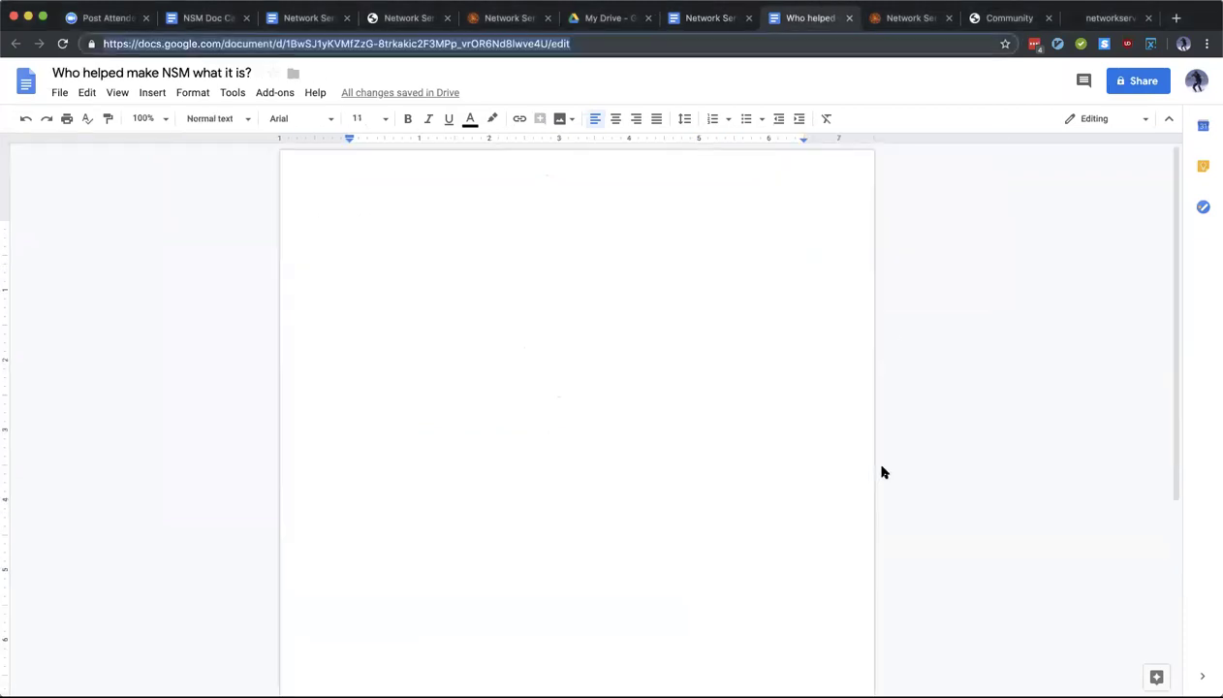
click(1144, 84)
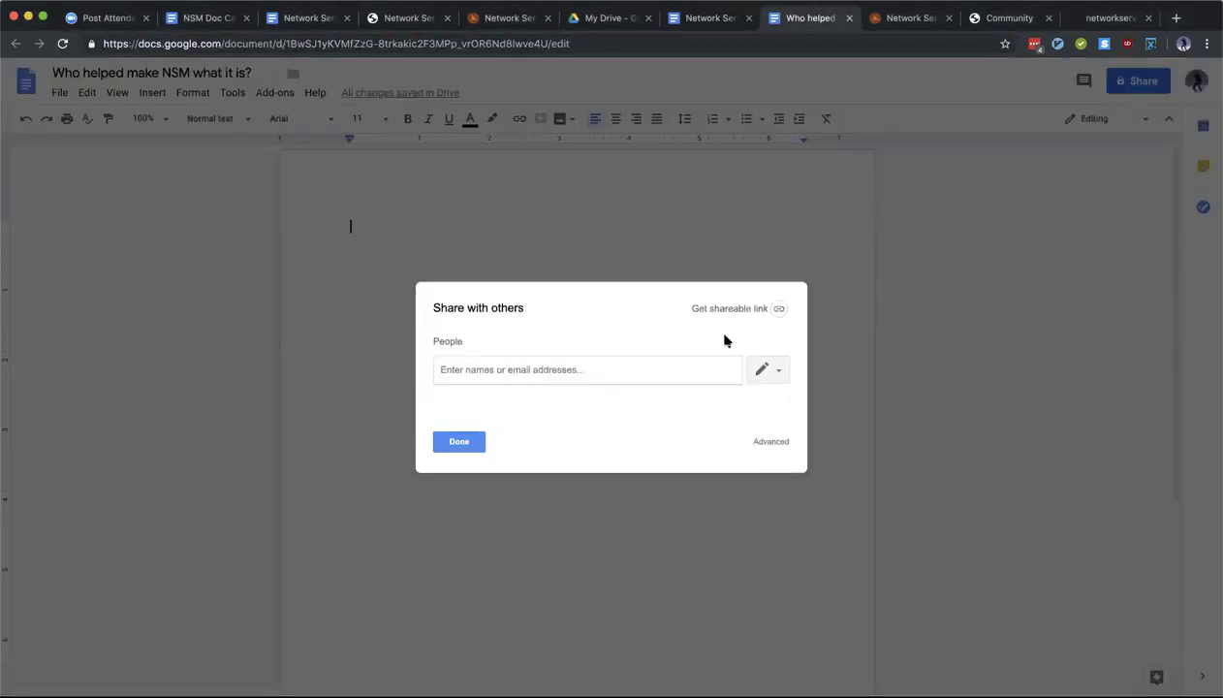
click(733, 308)
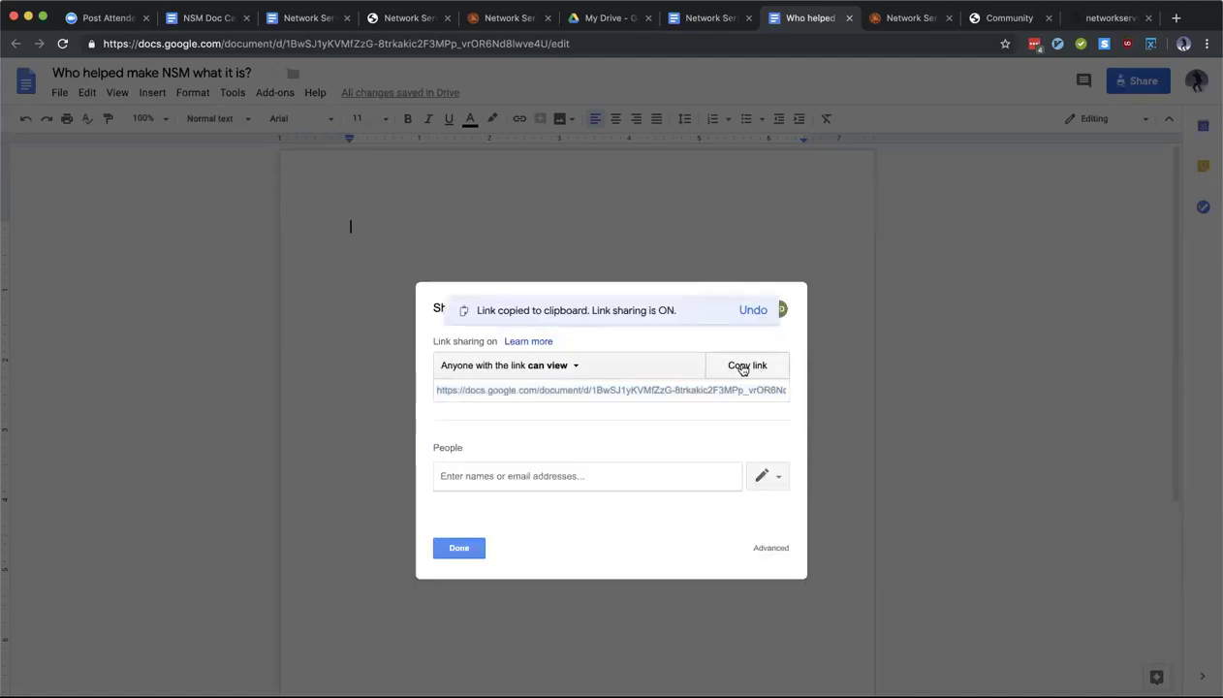
click(744, 365)
click(462, 548)
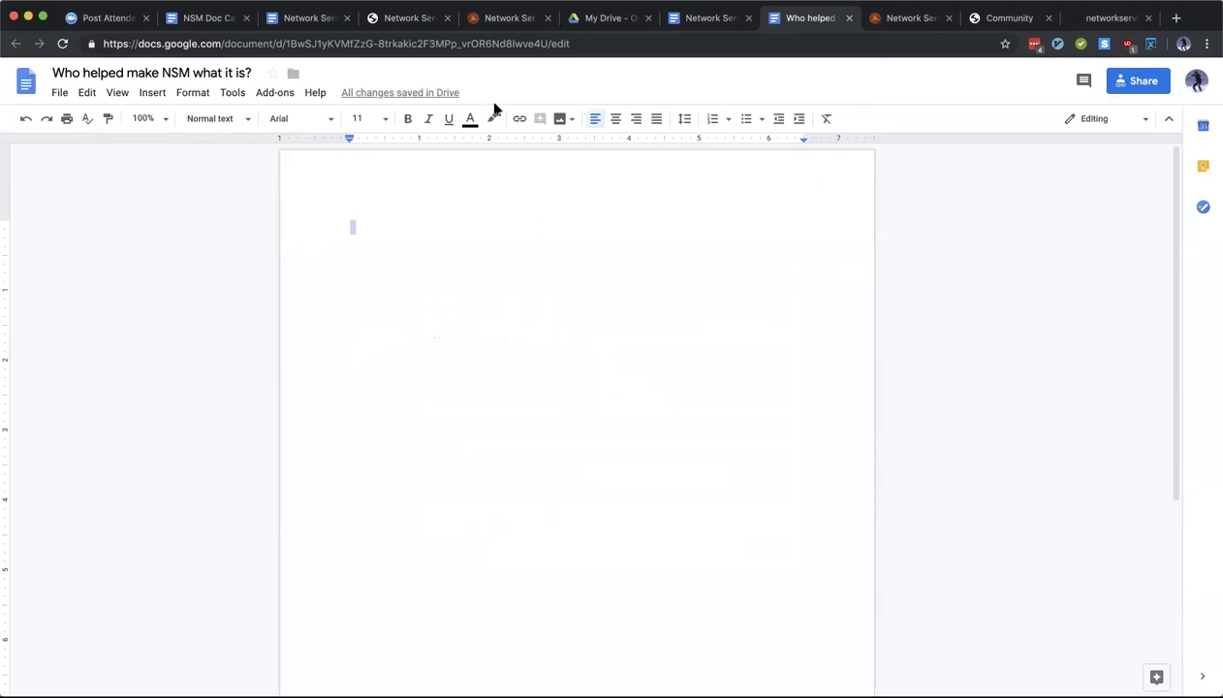
Step: Replace the document link under "Who helped make NSM?" in the release notes with the copied sharing link
key(ctrl+shift+Tab)
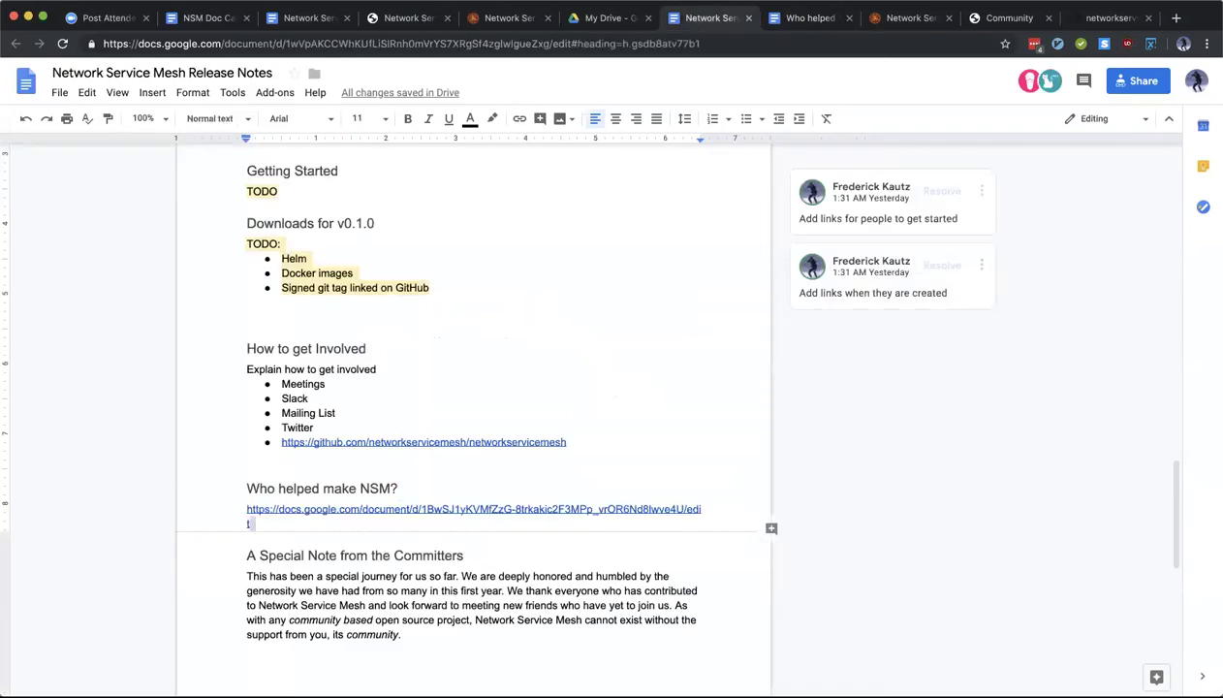
click(415, 526)
key(Return)
key(ctrl+v)
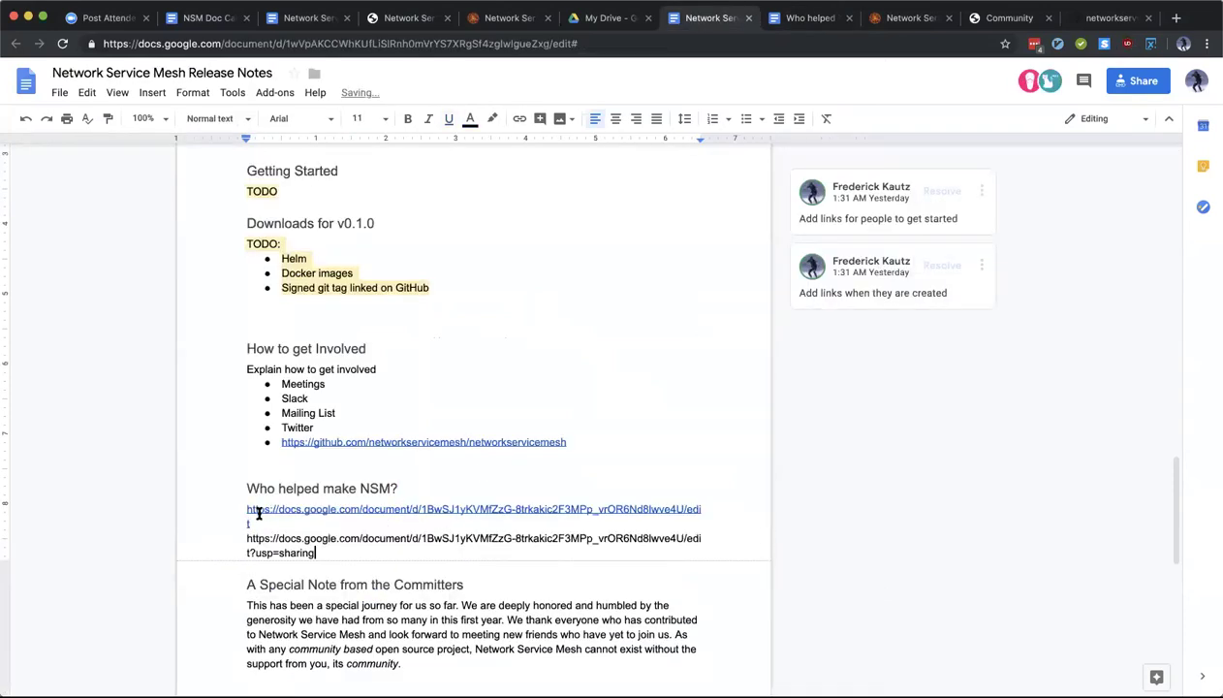
click(234, 516)
triple_click(230, 506)
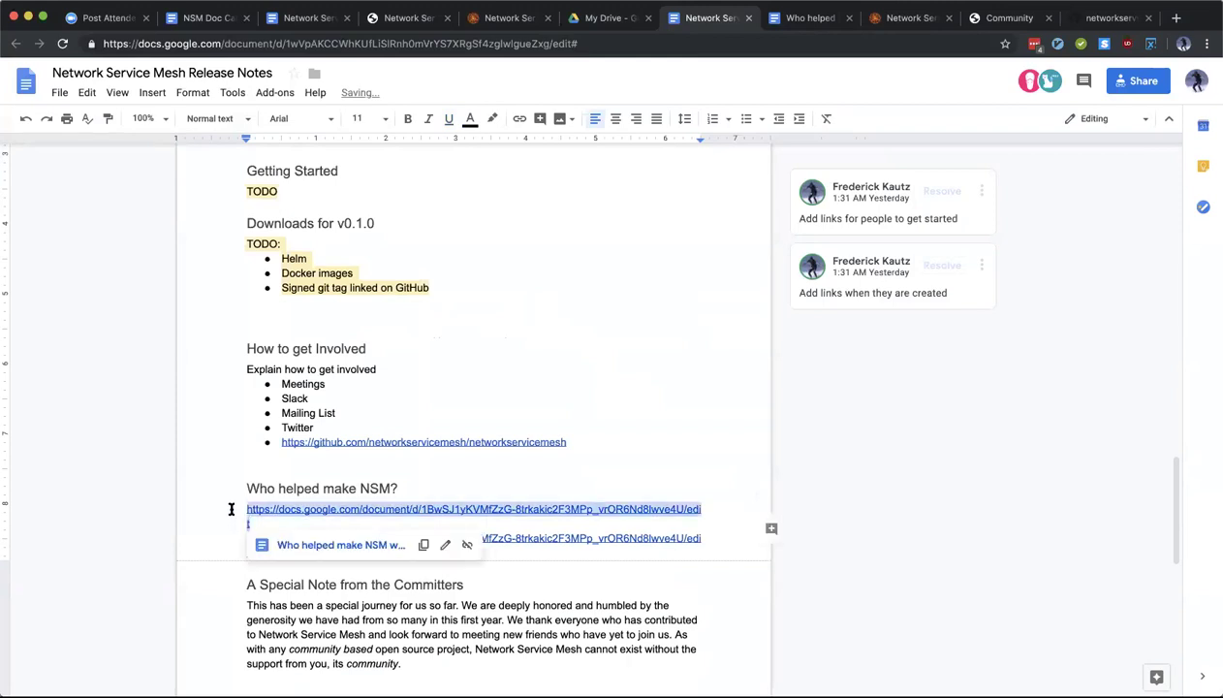
key(BackSpace)
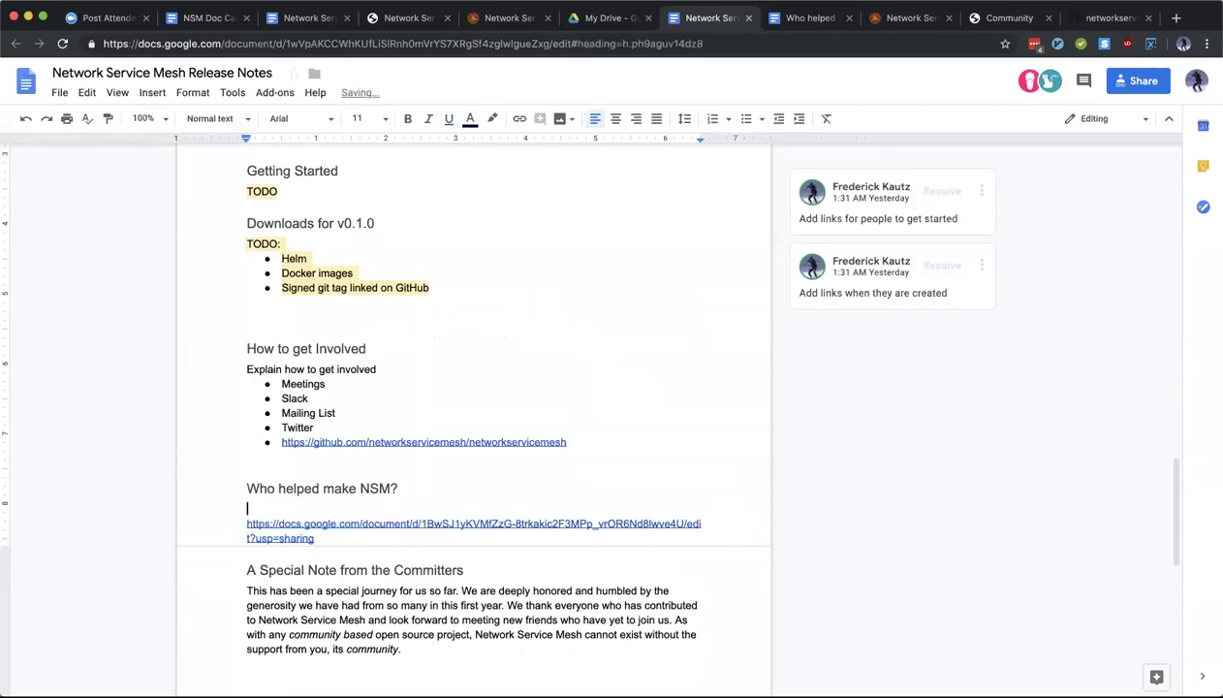
key(BackSpace)
Step: Open the linked "Who helped make NSM what it is?" document and set its link sharing to "Anyone with the link can edit"
click(365, 519)
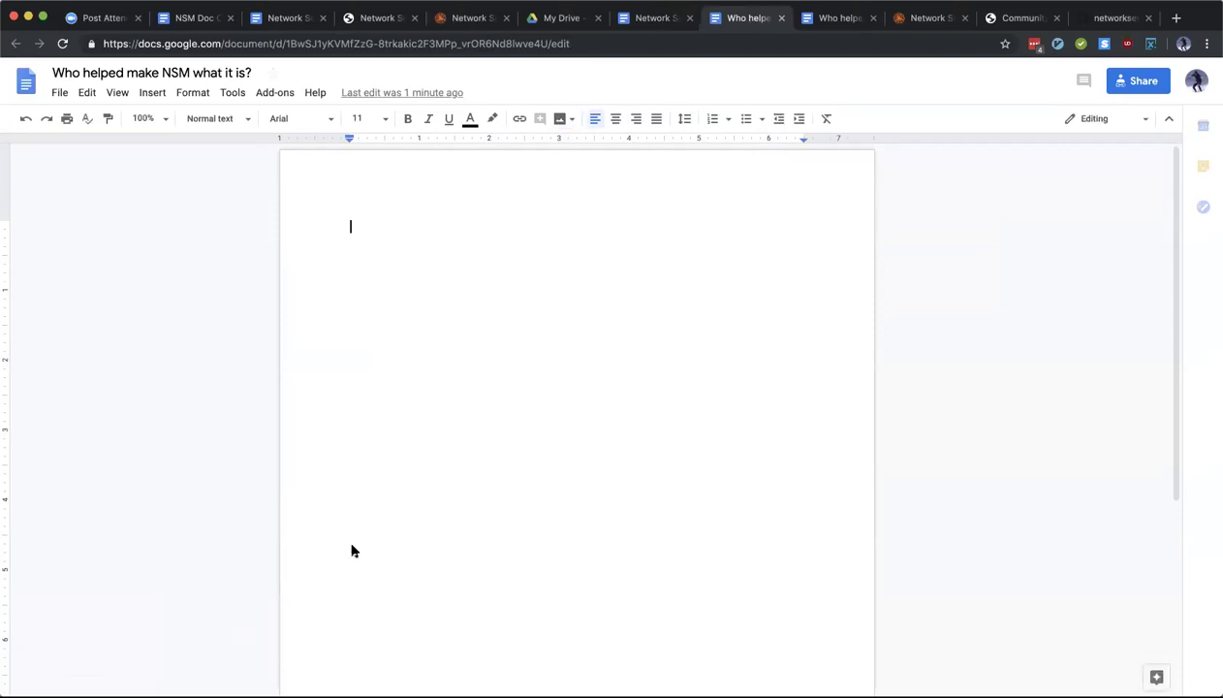
click(1153, 80)
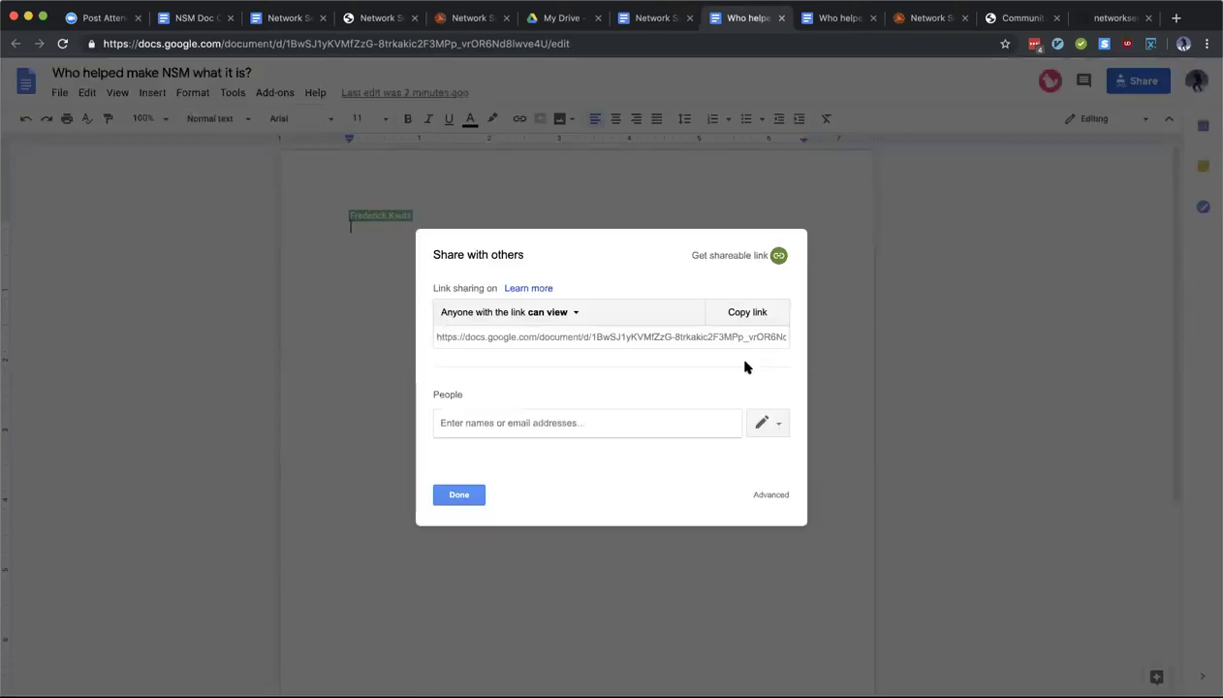
click(563, 314)
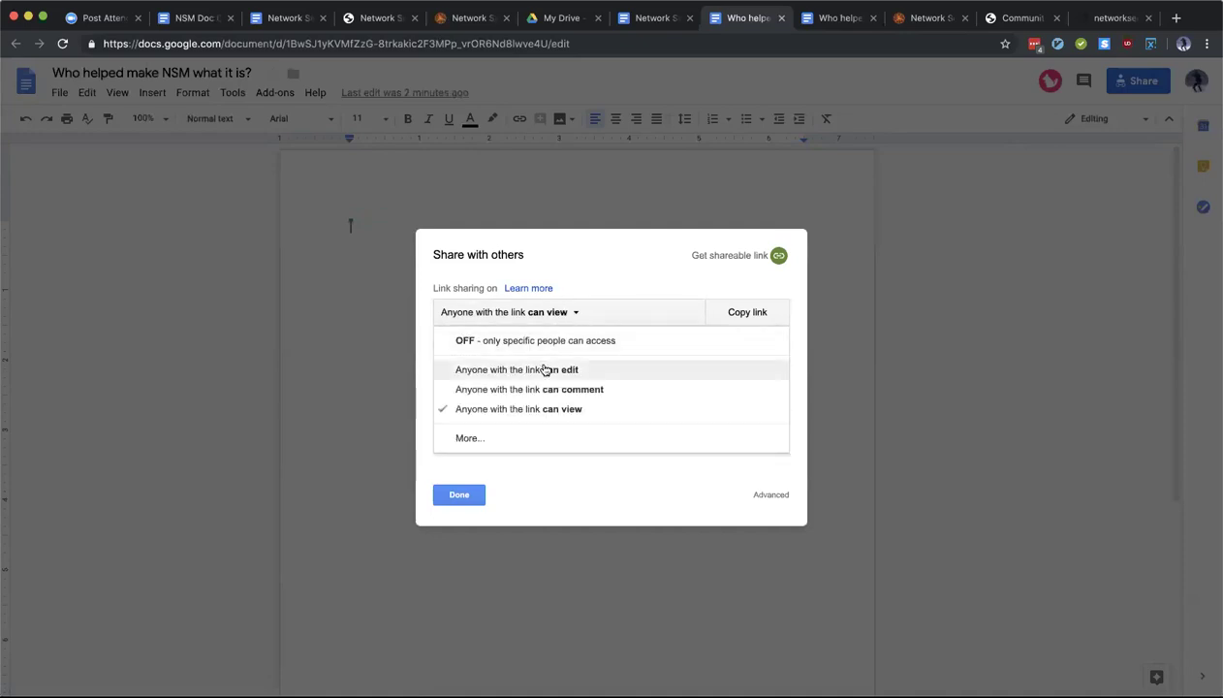
click(543, 371)
click(459, 494)
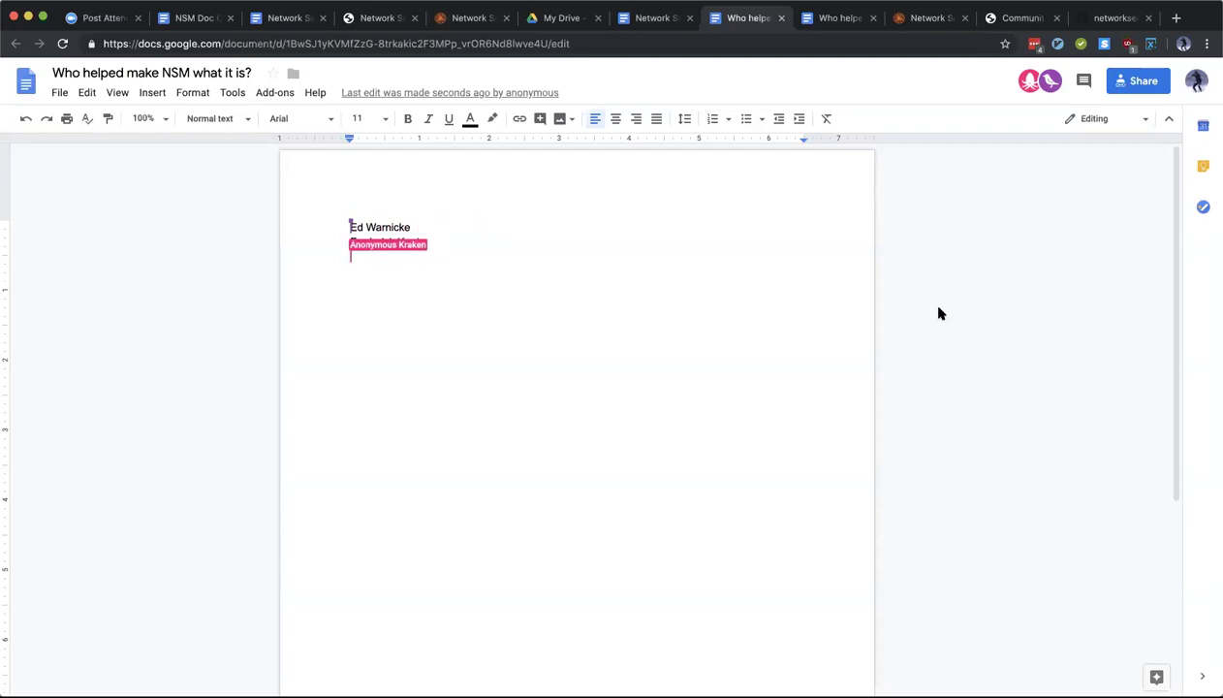
Step: Add three more contributors' full names to the credits document, each on its own line below the first two names
text(Nikolay)
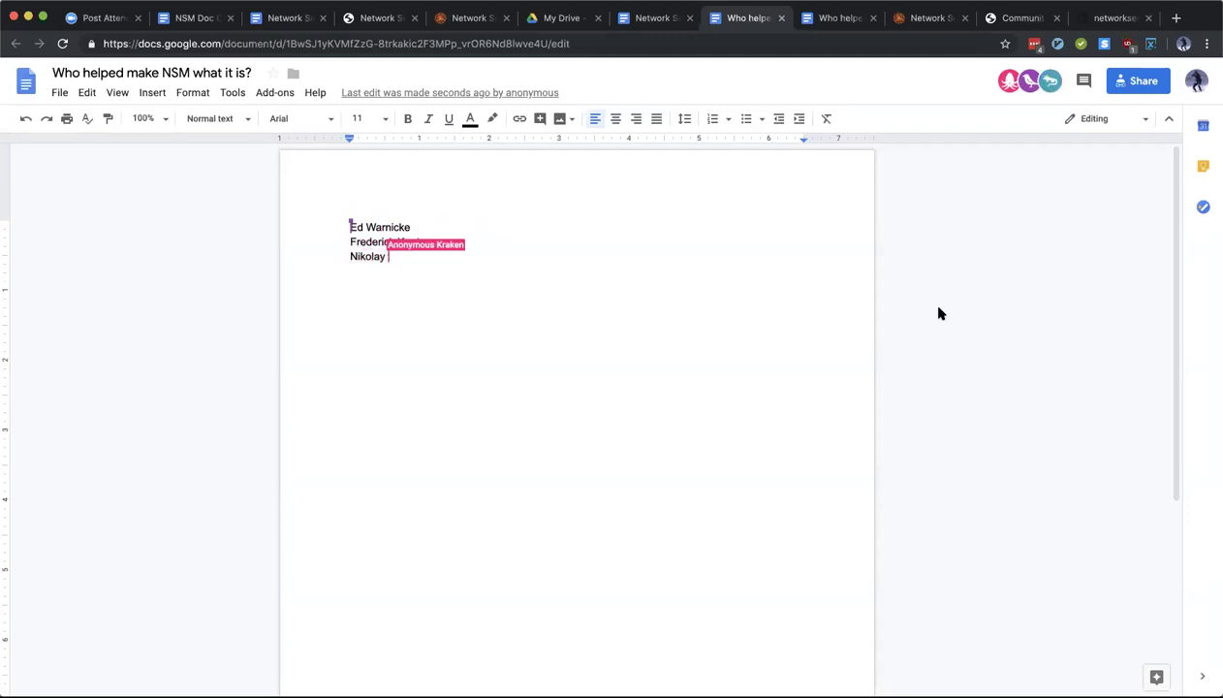
text( Niola)
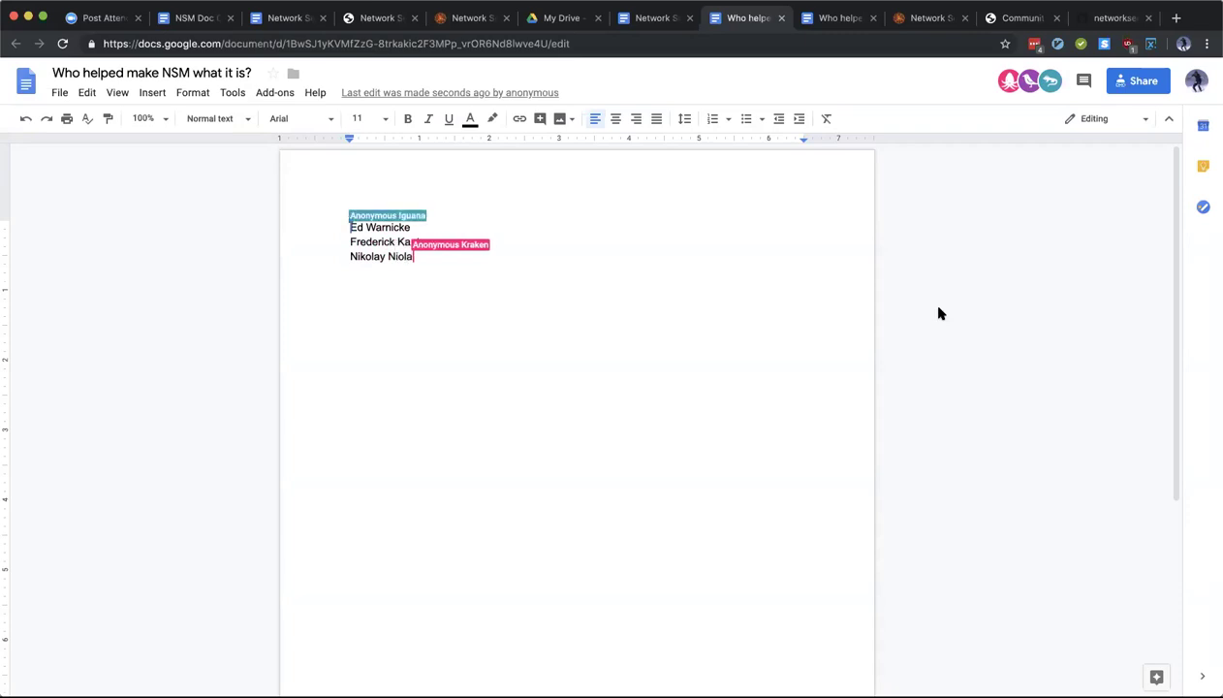
text(ev)
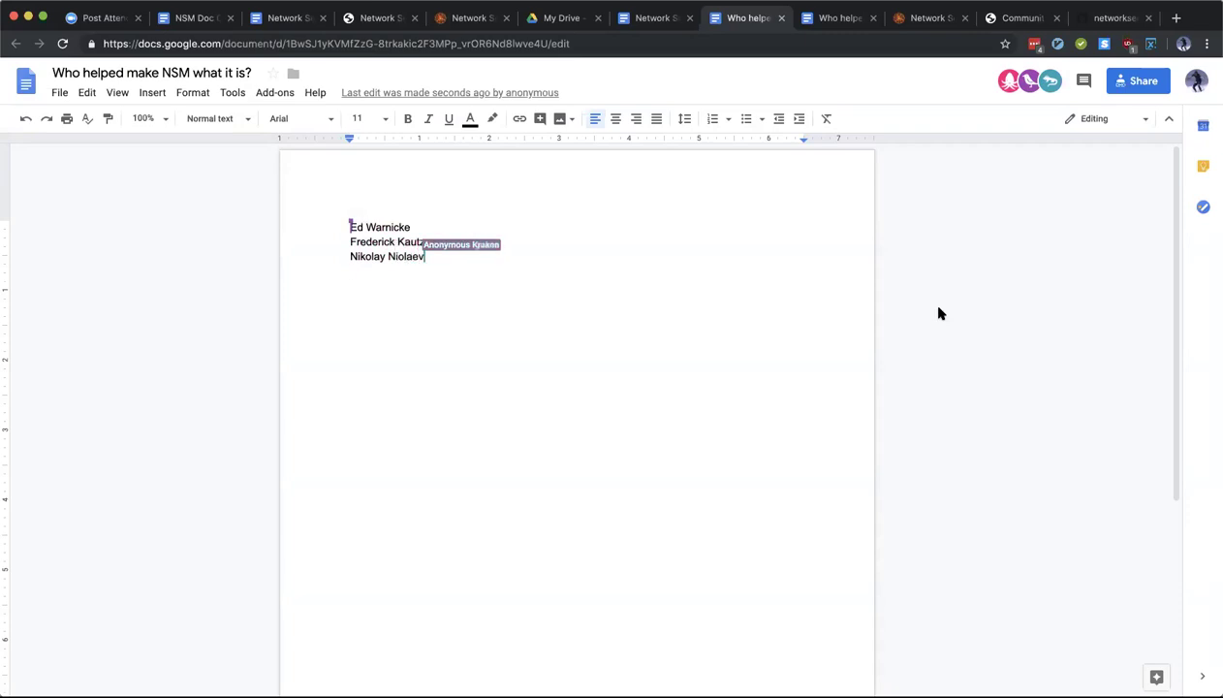
key(Return)
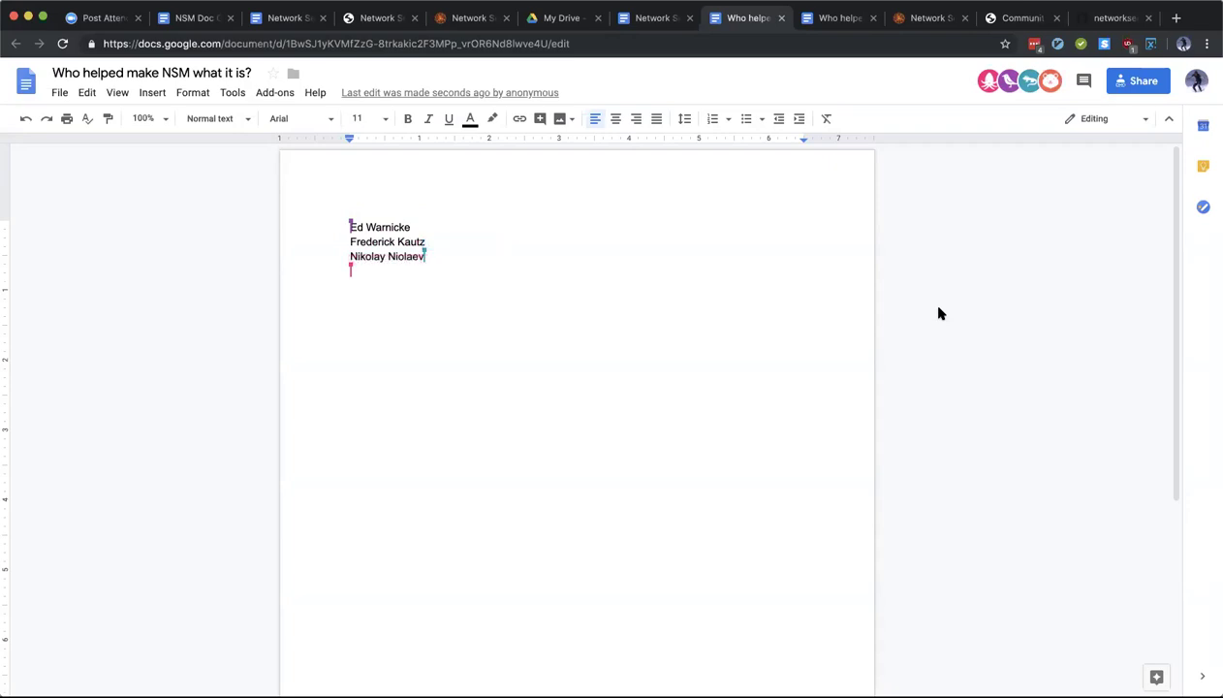
text(Andr)
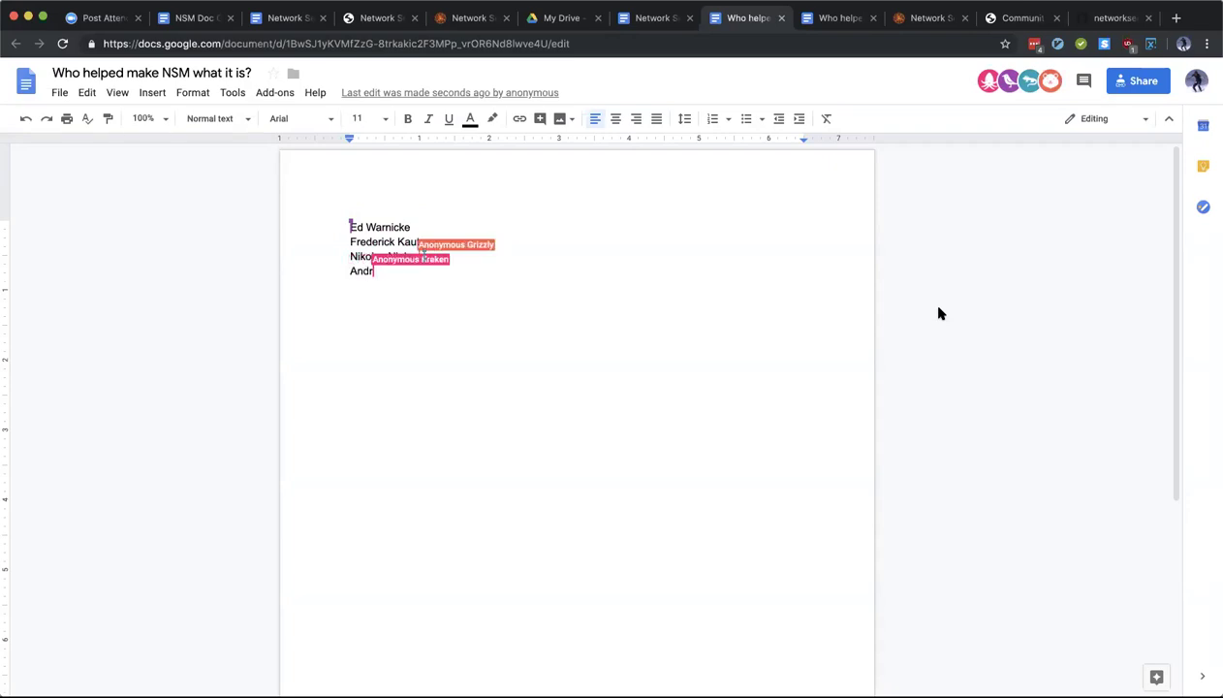
text(ey Sobole)
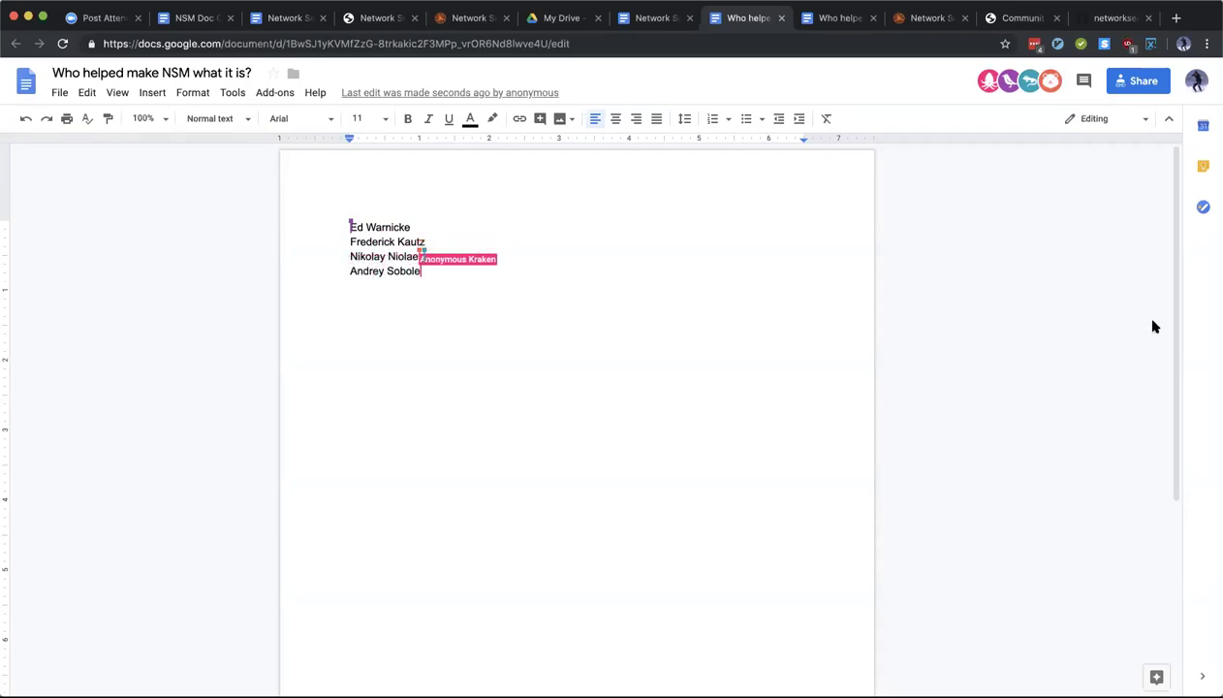
text(v)
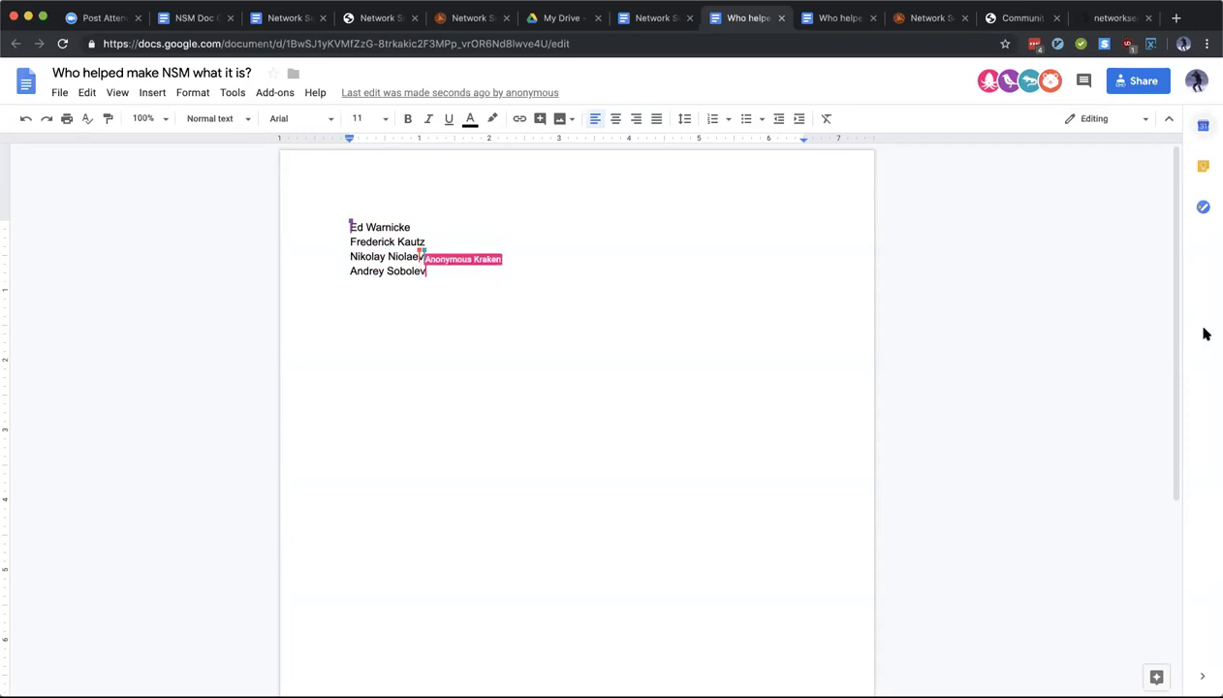
key(Return)
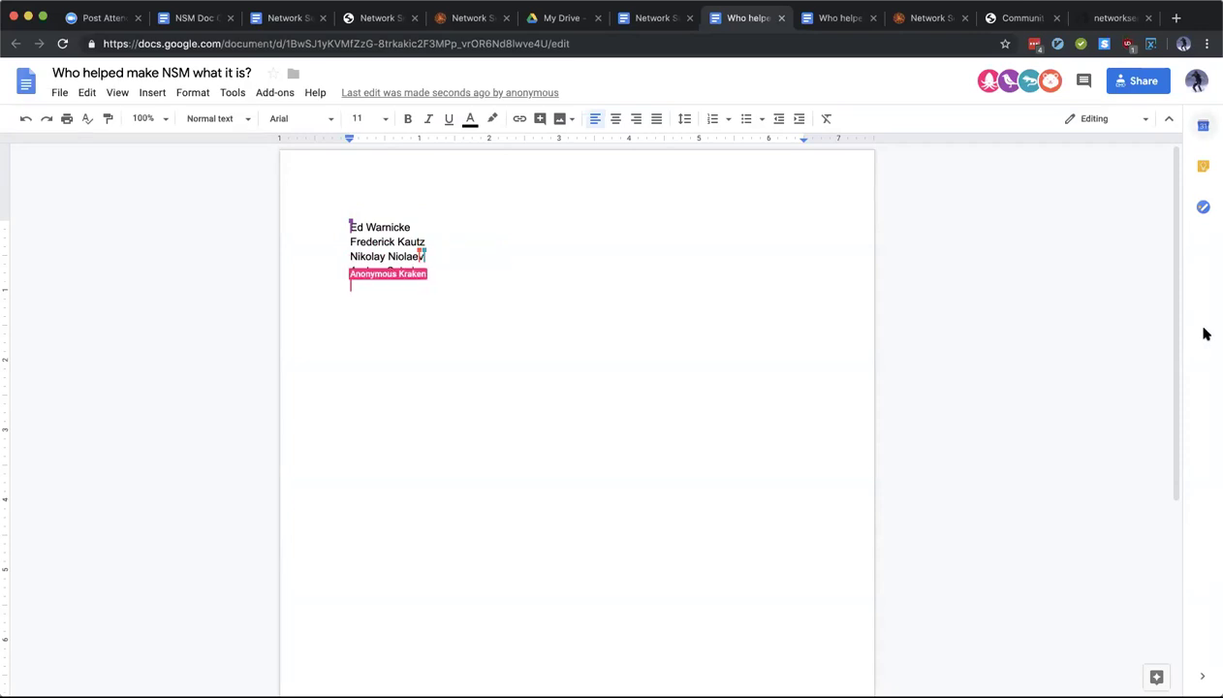
text(Denver Williams)
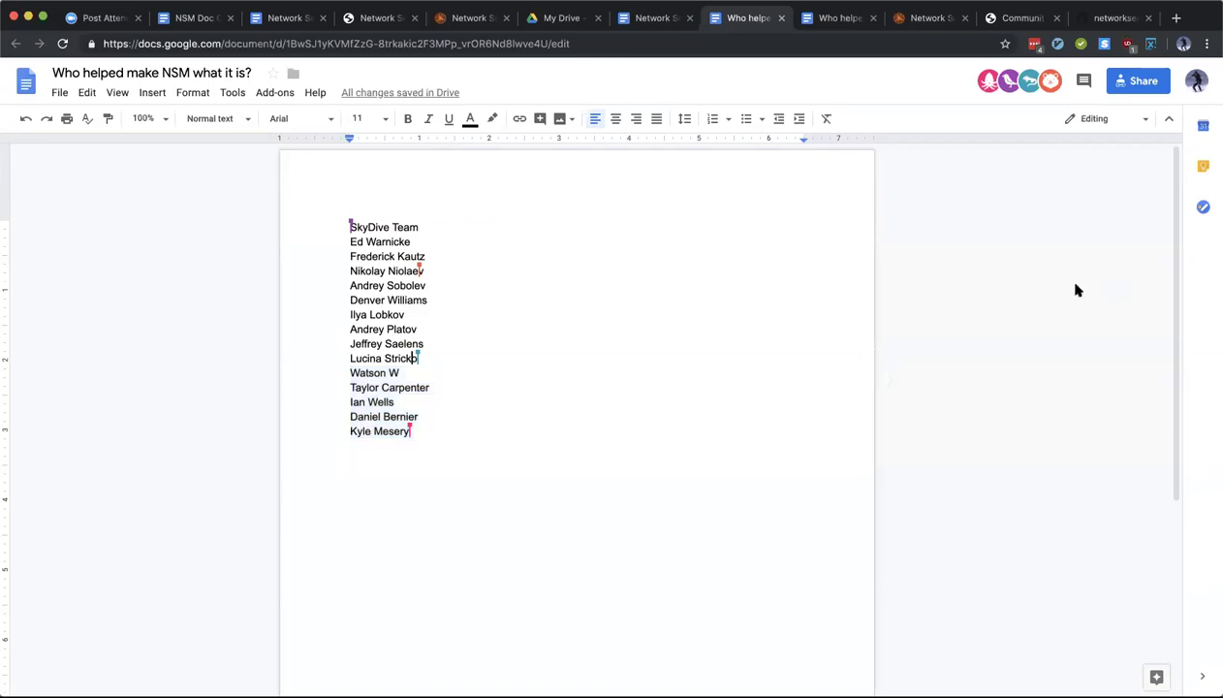
Step: Correct the misspelled surname in the last listed name and add two more contributors below it, marking each with a question mark
click(395, 431)
text(t)
key(Return)
text(Sergei ?)
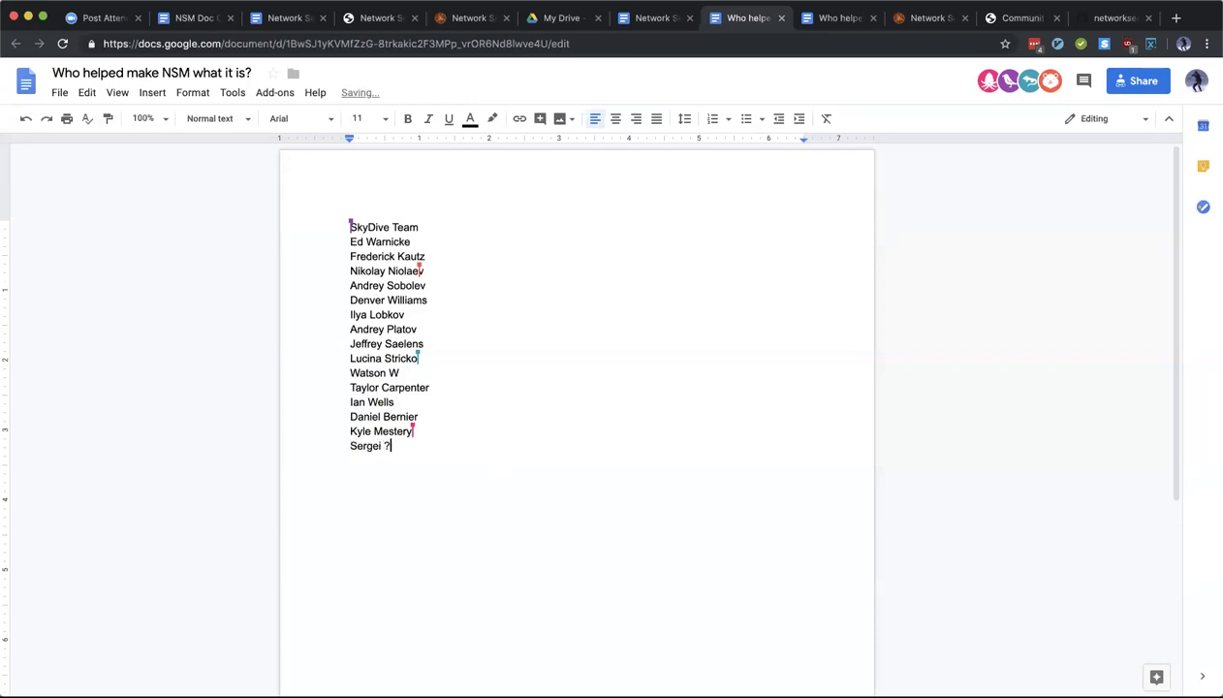
key(Return)
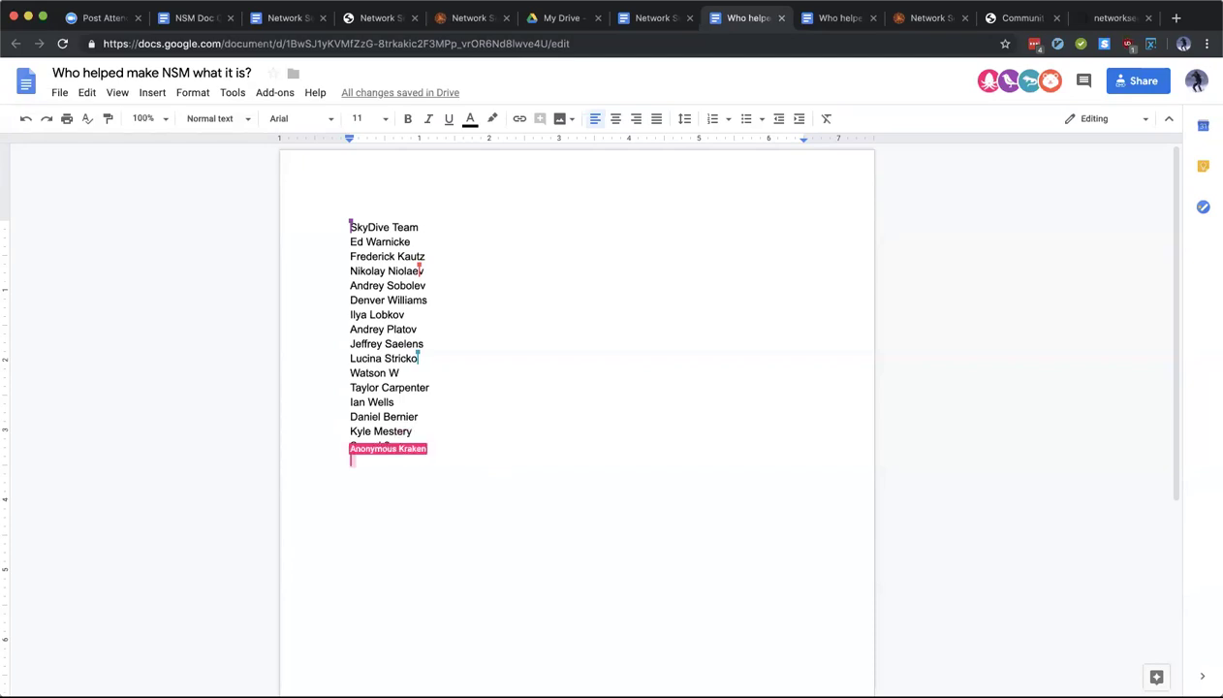
text(Prem Sankar?)
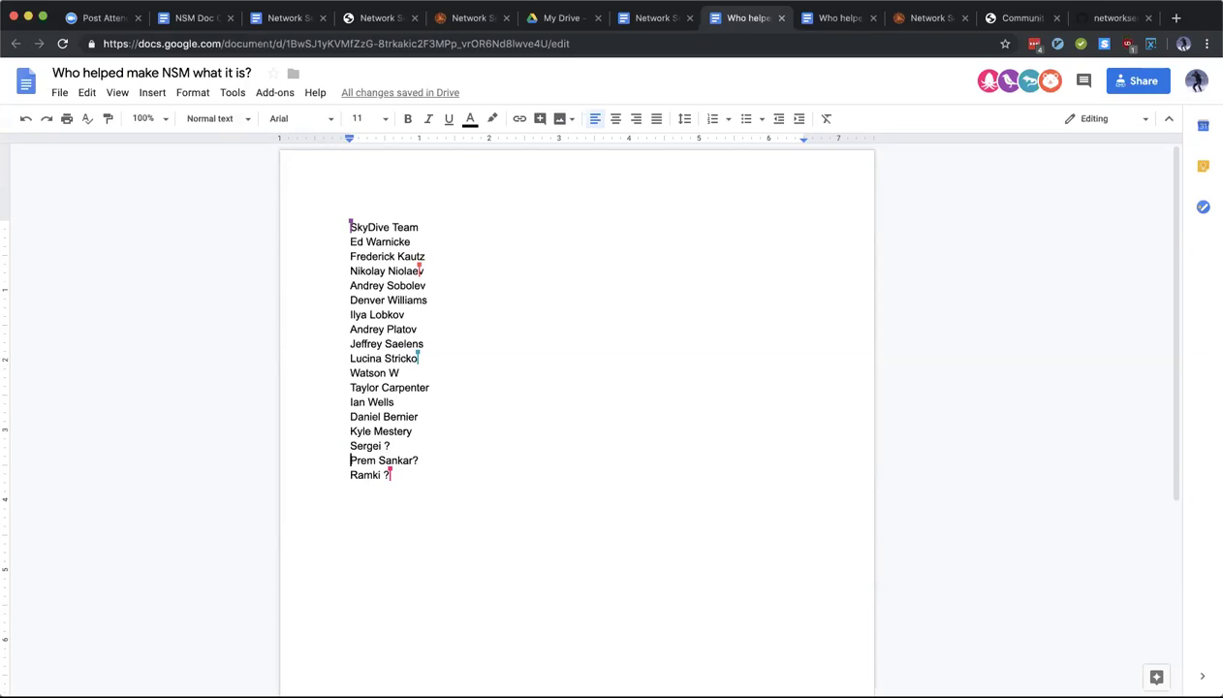
click(351, 460)
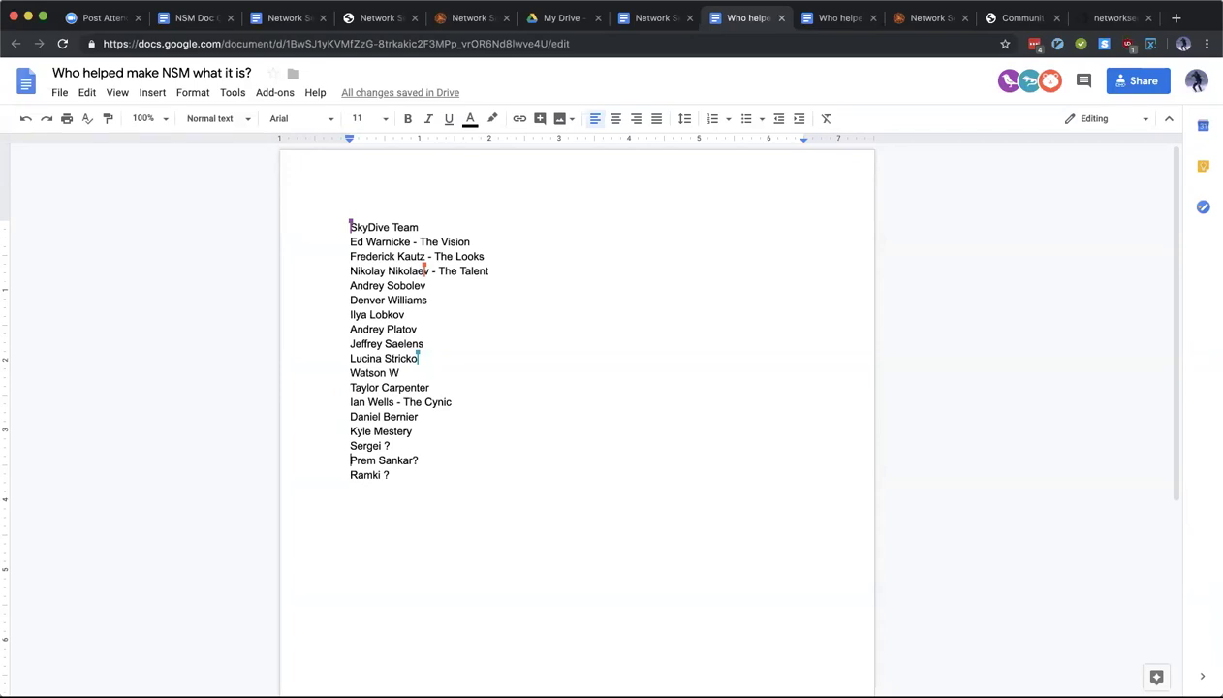
Step: Return to the Network Service Mesh release notes and refresh the table of contents
click(1031, 491)
key(ctrl+shift+Tab)
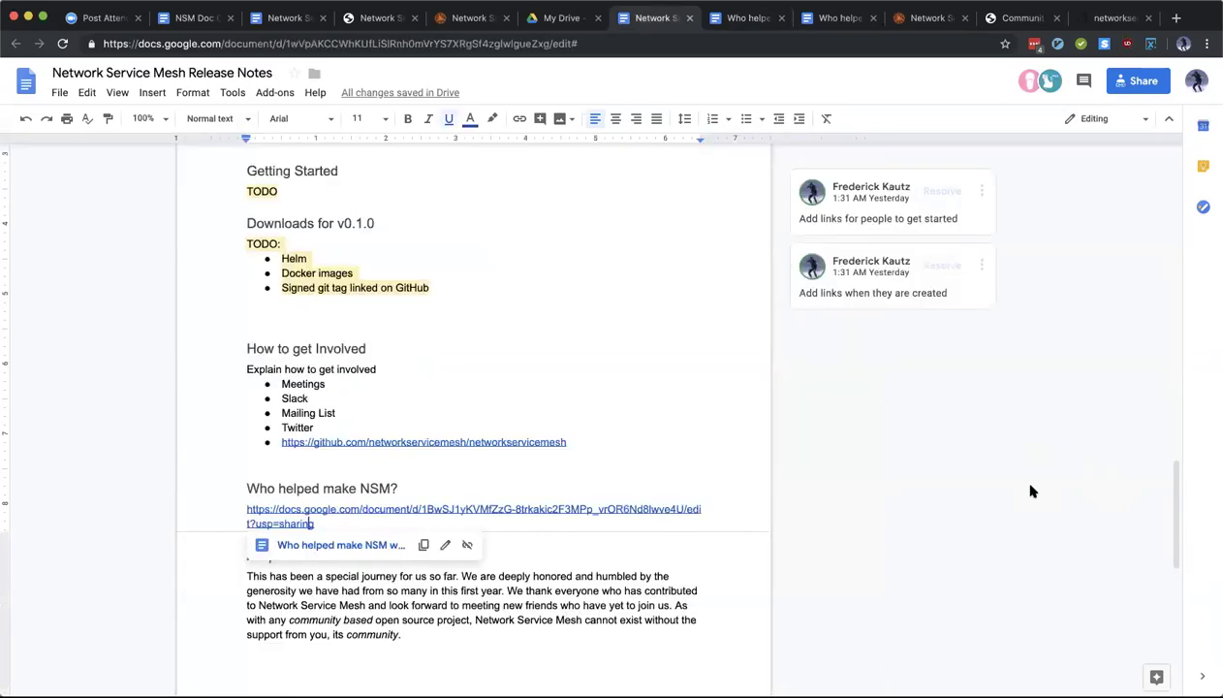
scroll(685, 581, down, 2)
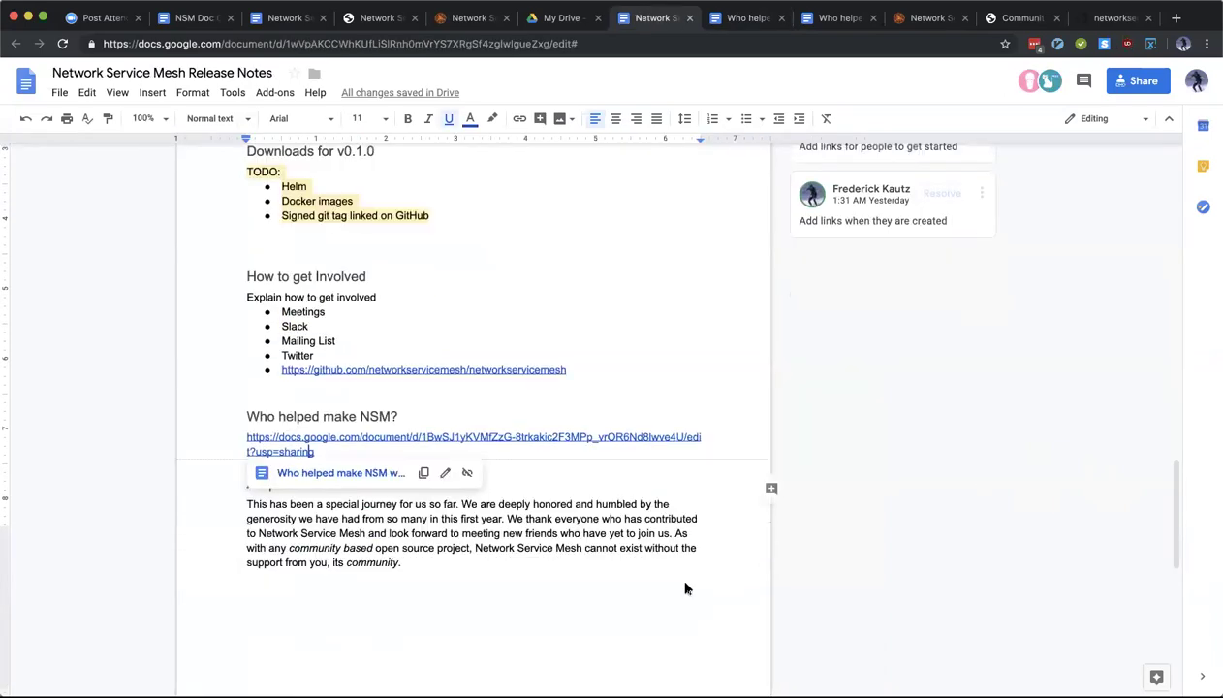
scroll(685, 589, down, 1)
scroll(685, 586, up, 4)
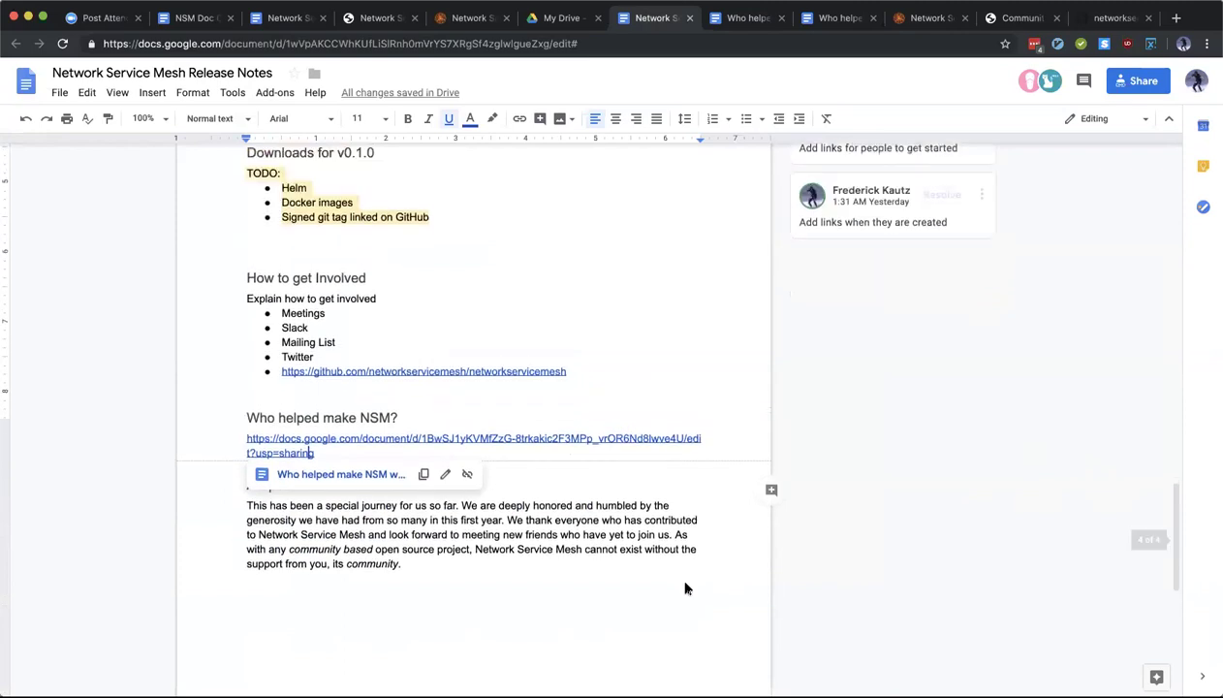
scroll(685, 585, up, 15)
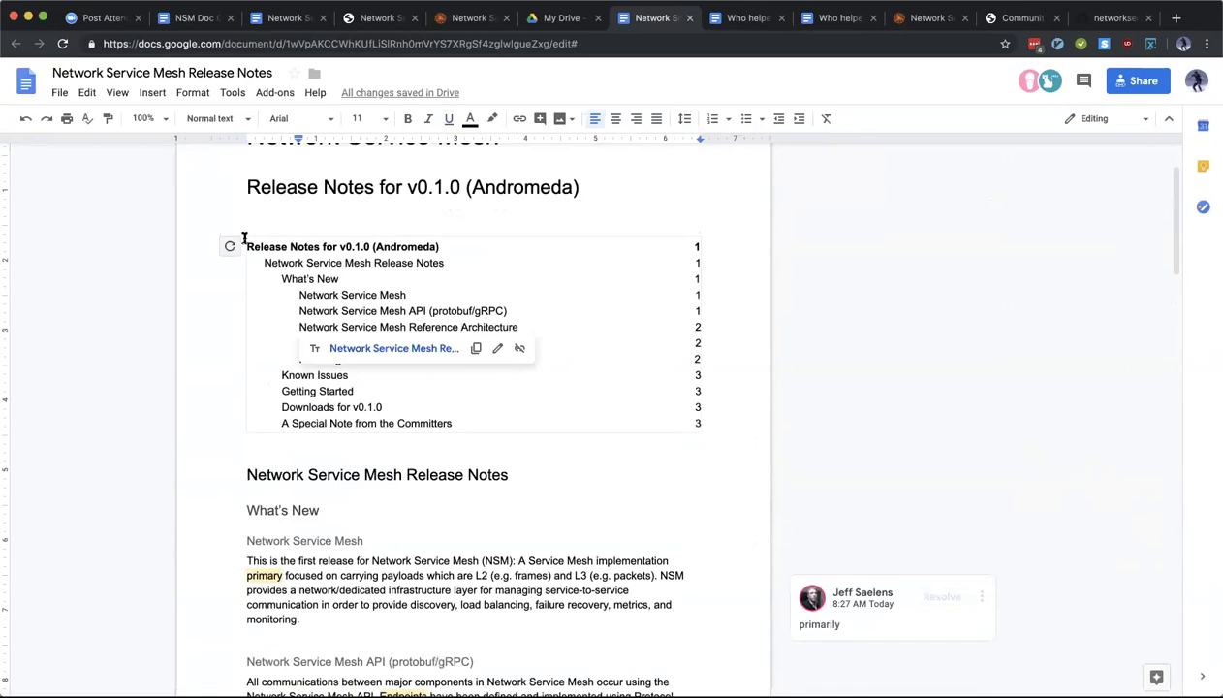
click(232, 246)
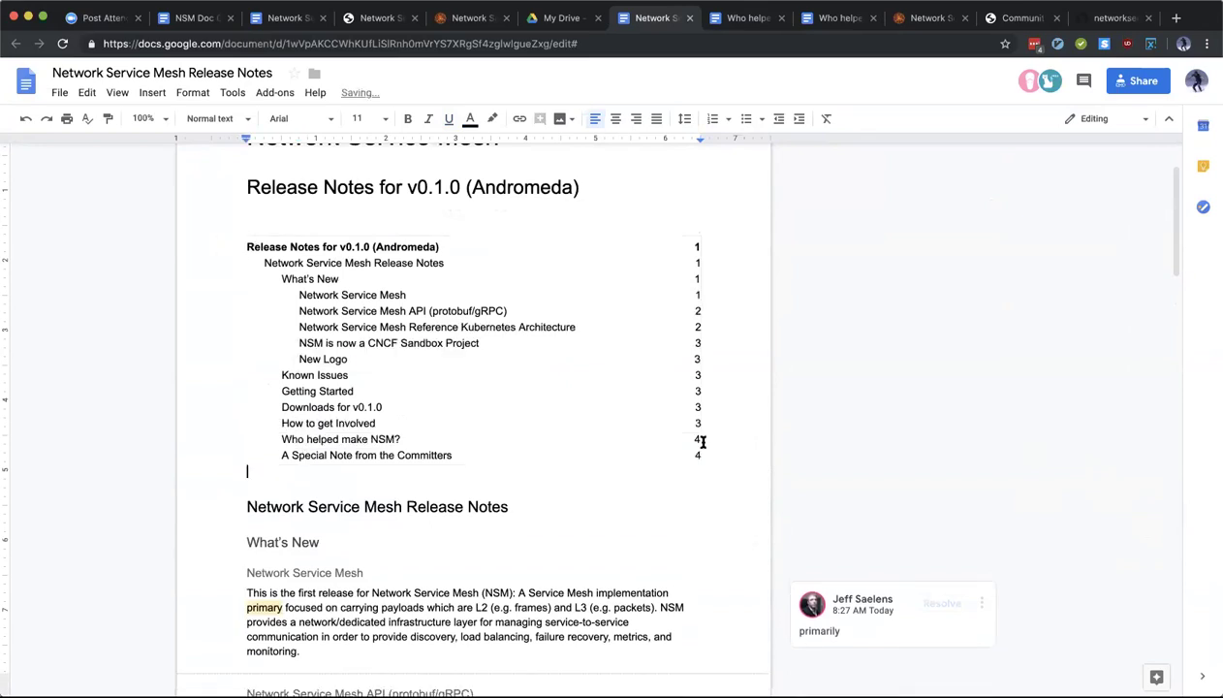
click(876, 385)
click(537, 556)
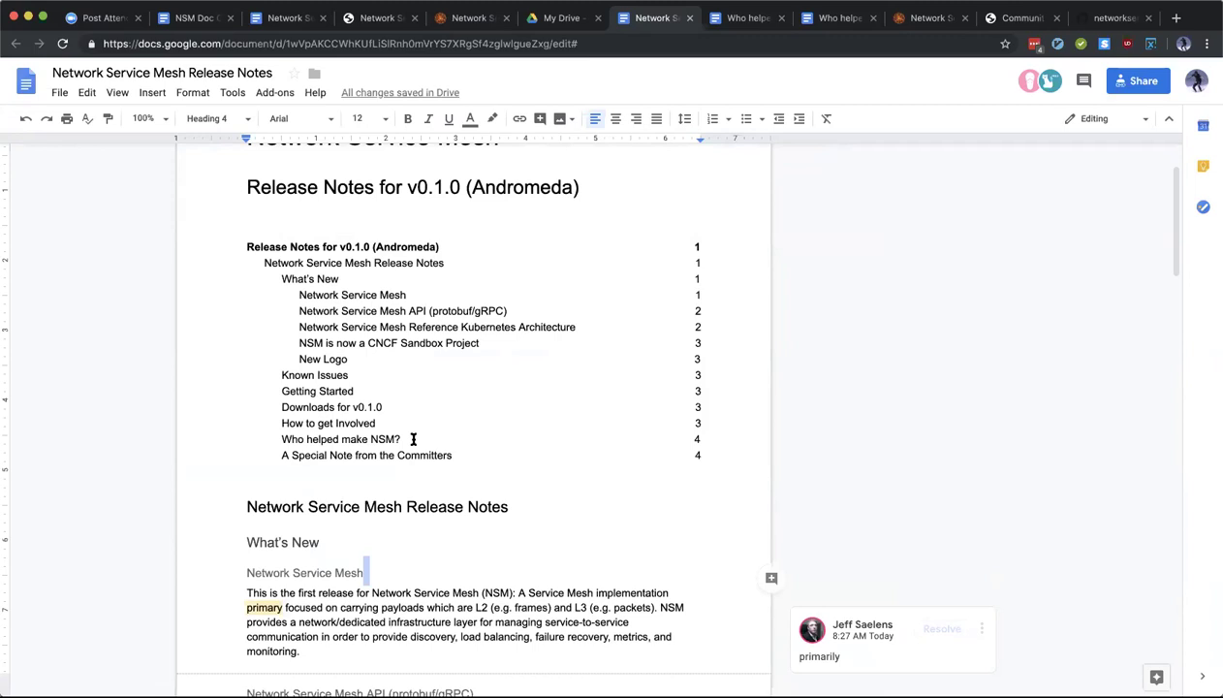
click(413, 439)
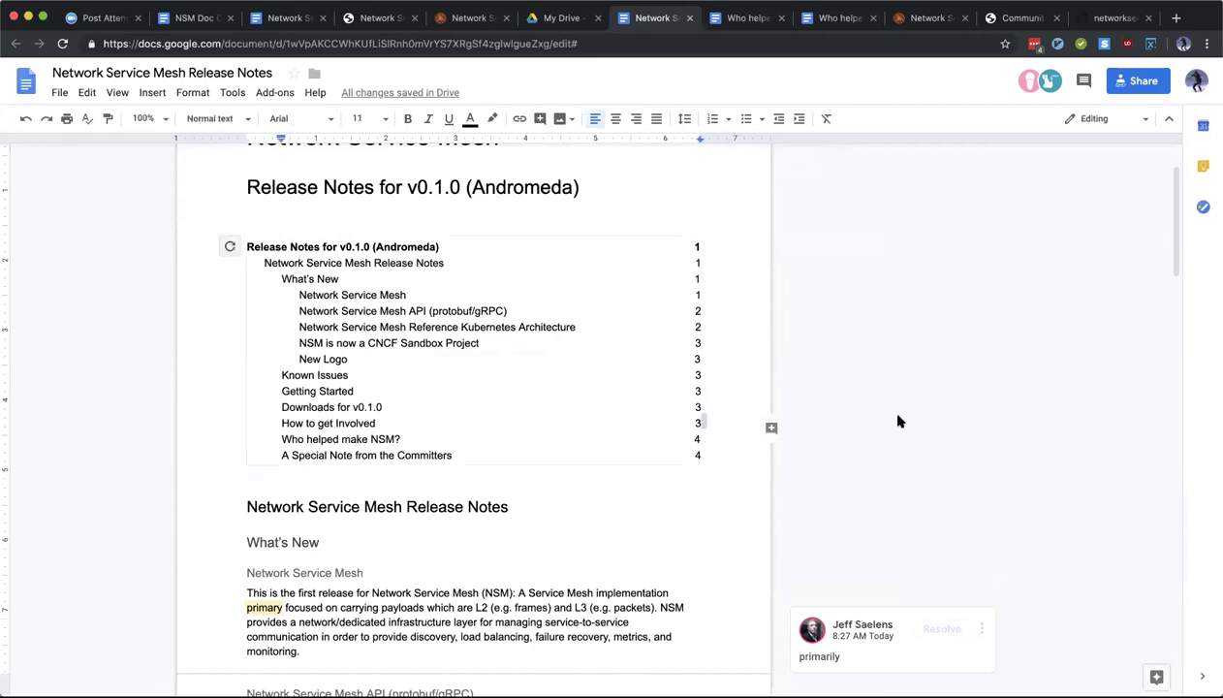
Step: Search the web for "istio release notes" in a new browser tab and review the Istio 1.1.5 release notes
key(super+t)
text(istio release notes)
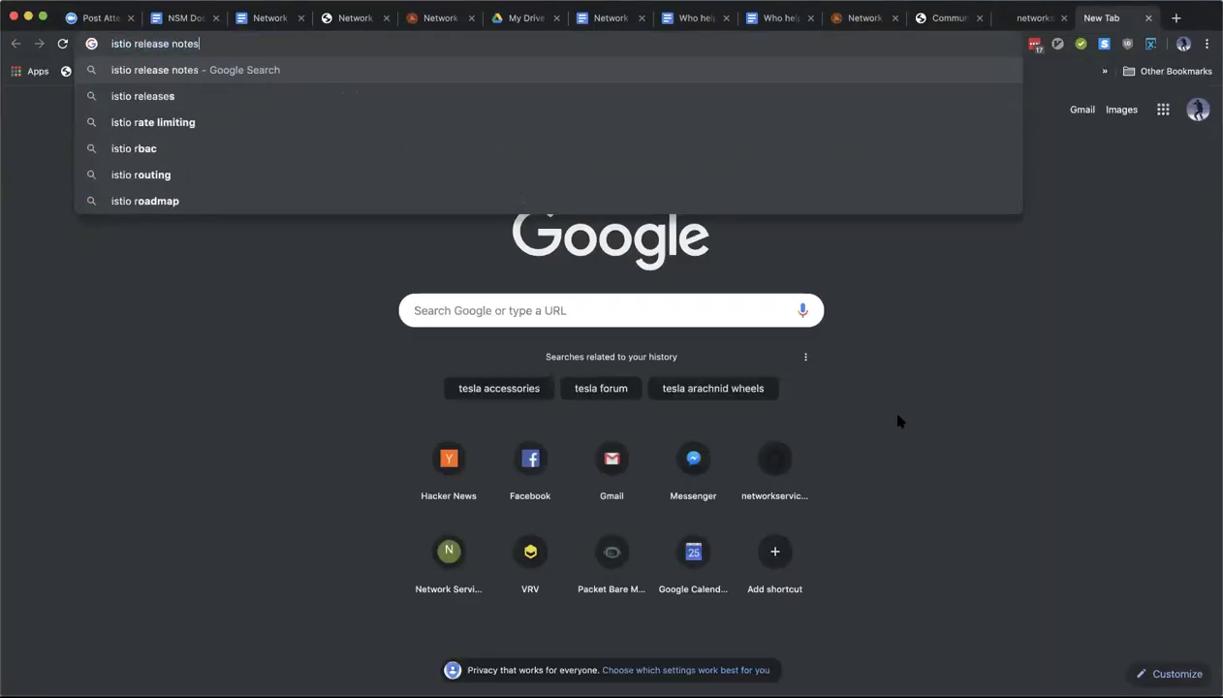
key(Return)
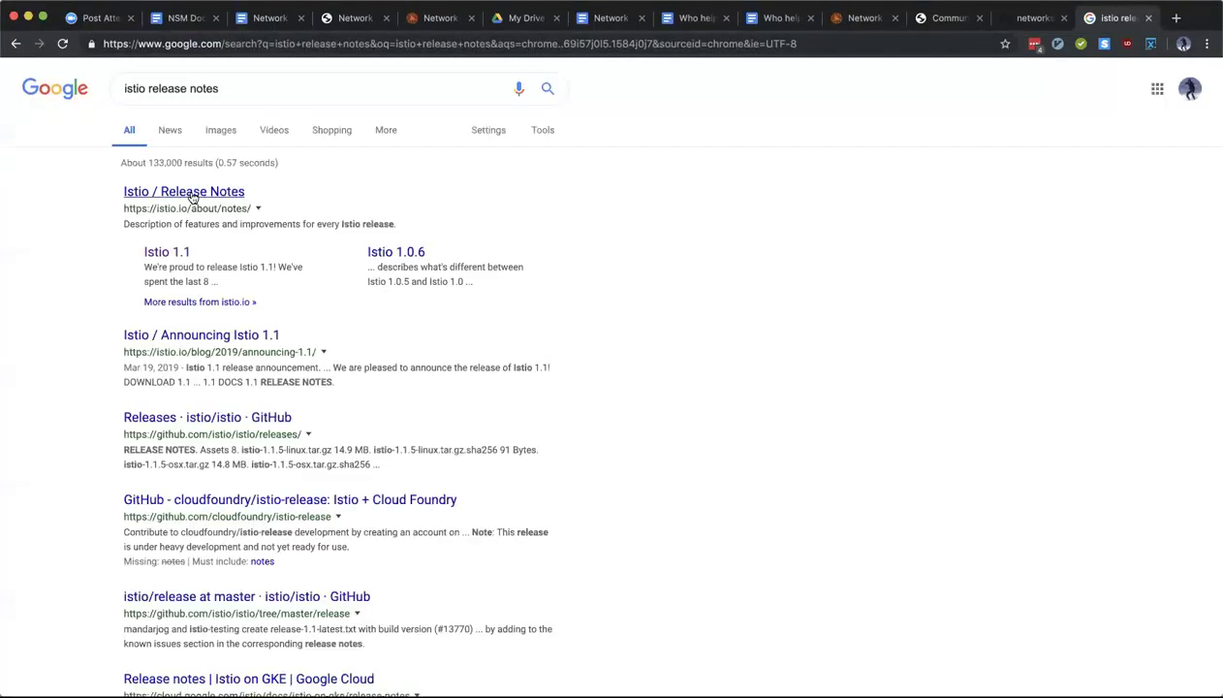
click(322, 212)
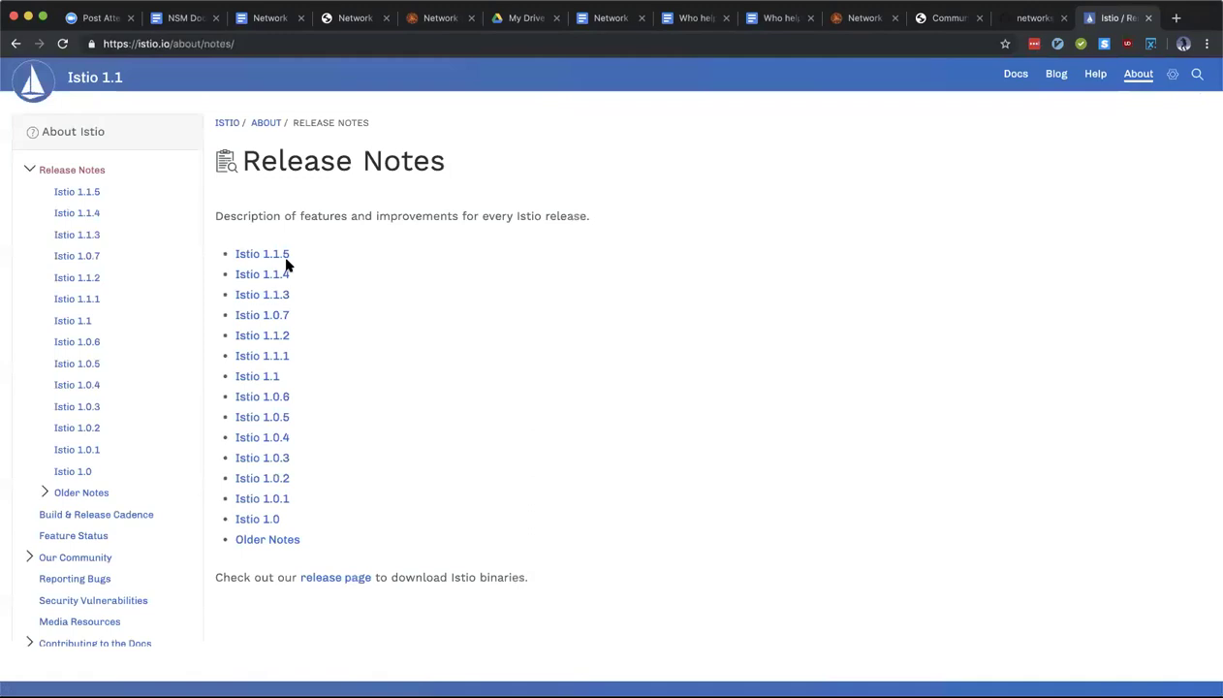
click(271, 255)
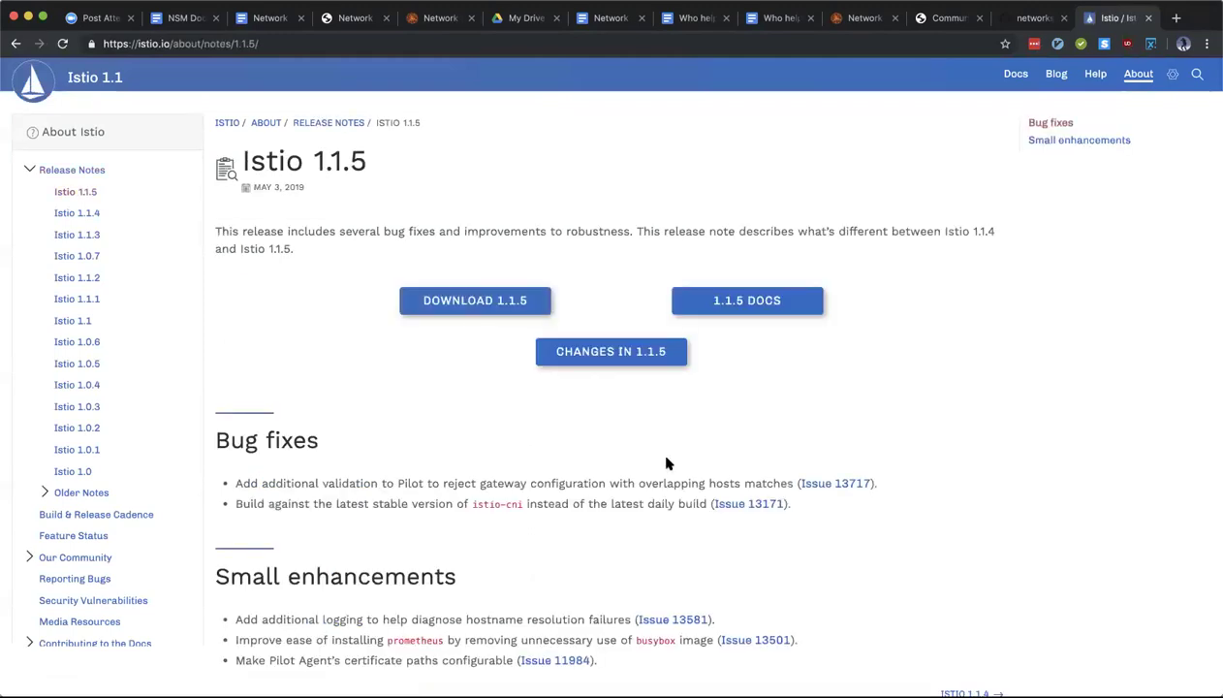
scroll(666, 463, down, 1)
scroll(666, 463, down, 2)
scroll(679, 470, up, 3)
Step: Open the Istio 1.0 release notes, then review the Istio 0.1 notes among the older releases
click(74, 472)
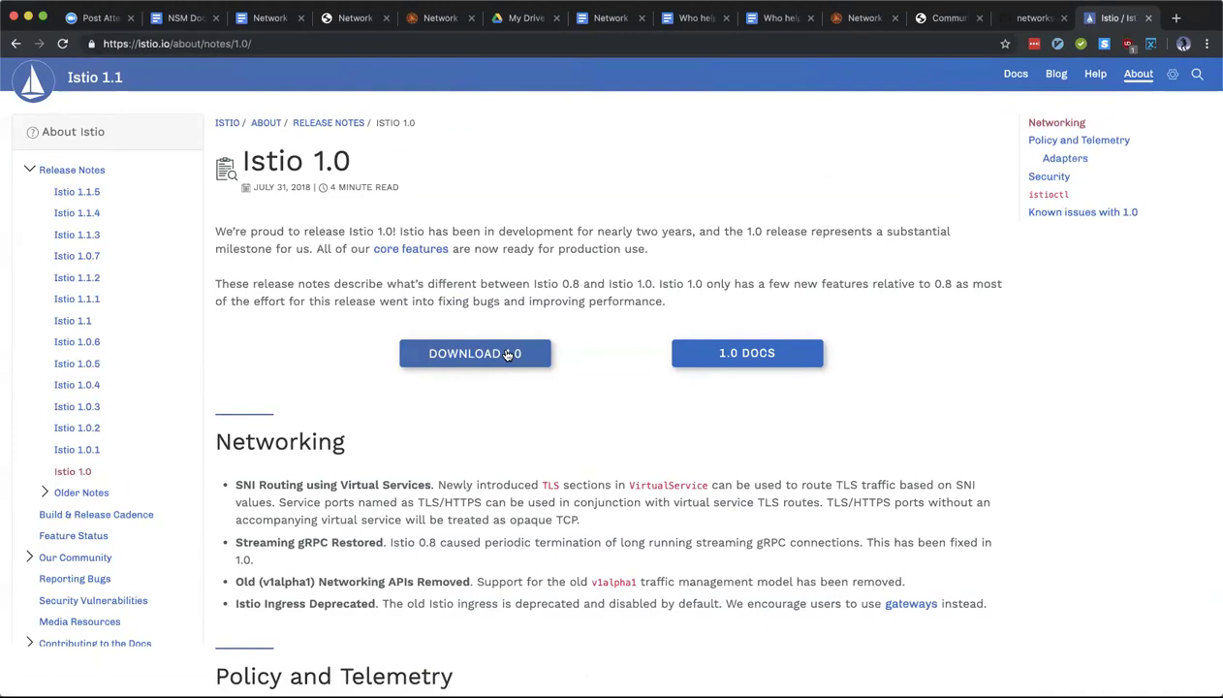
click(80, 493)
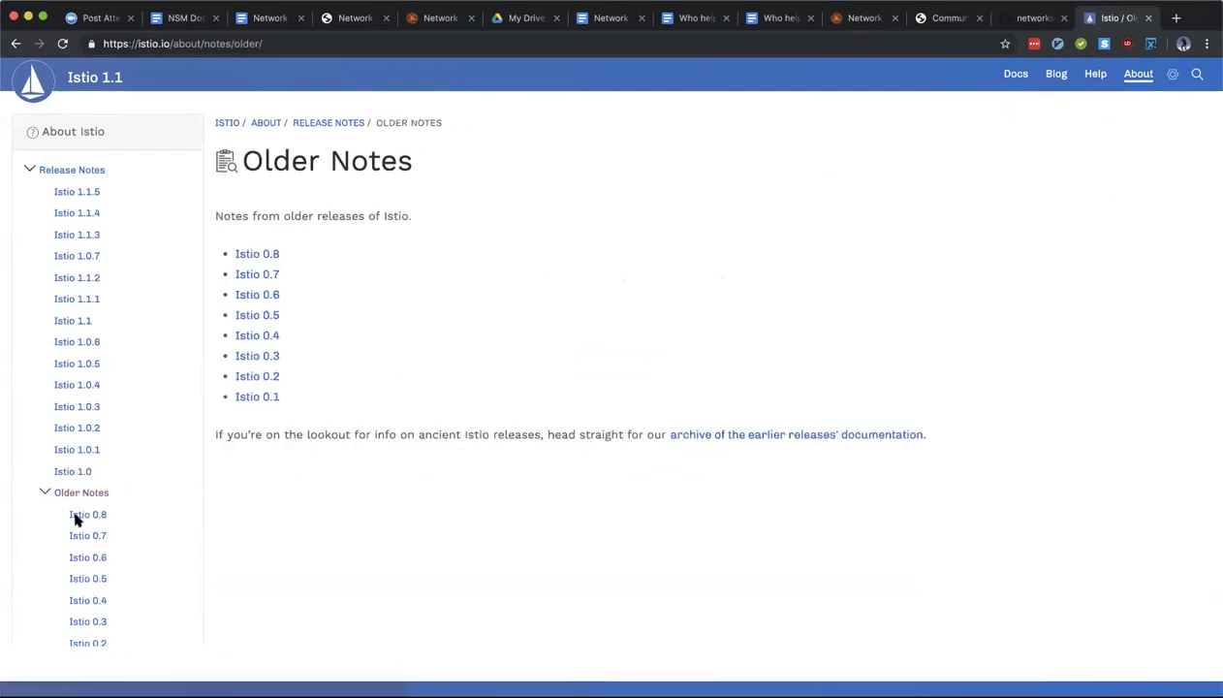
scroll(74, 518, down, 2)
click(91, 571)
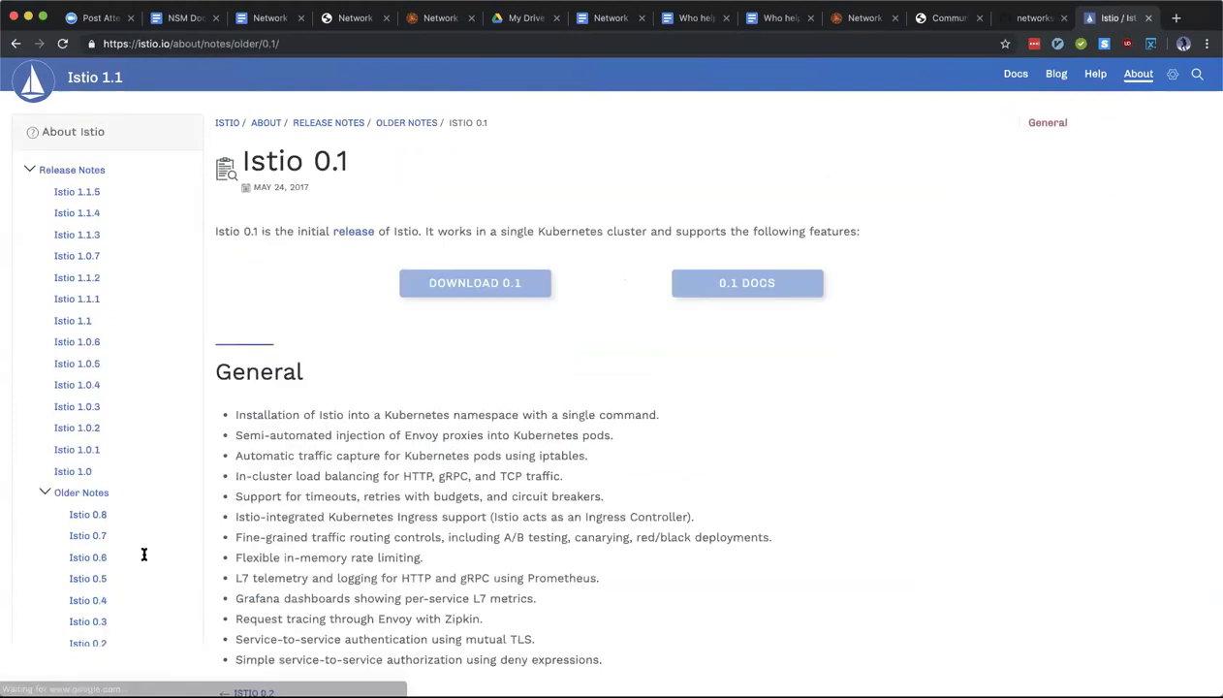
scroll(144, 553, down, 2)
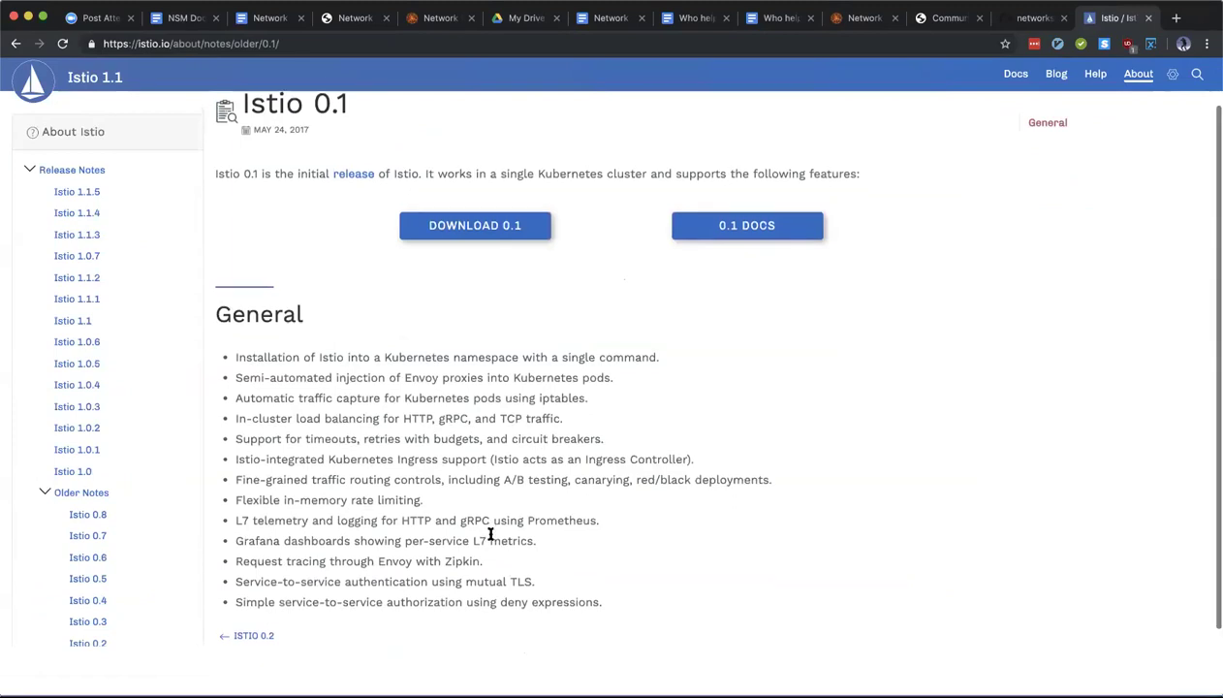
scroll(491, 534, down, 1)
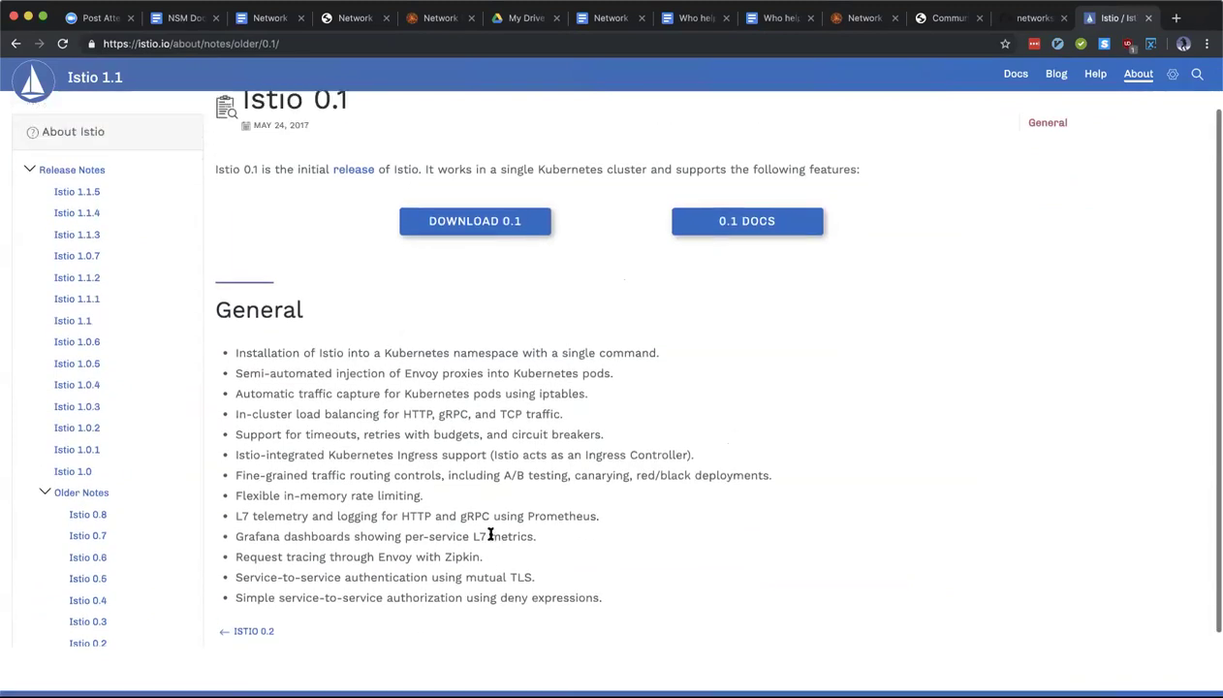
scroll(543, 523, up, 2)
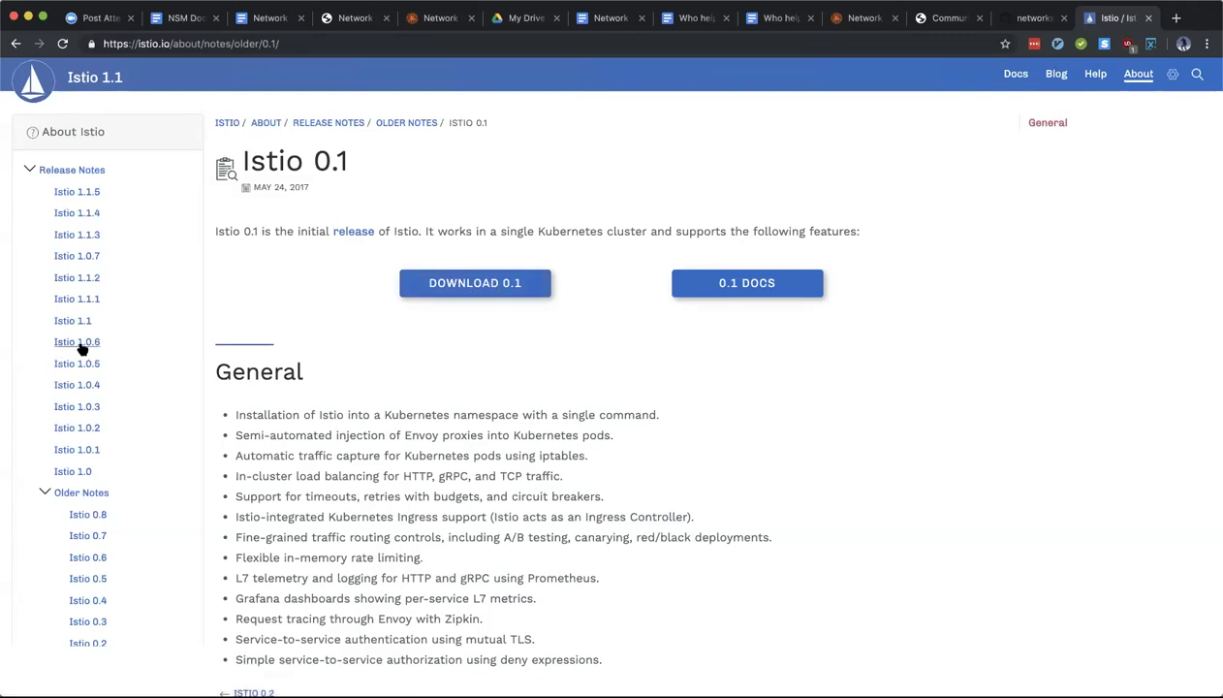
Step: Compare the Istio 1.0 notes with the Istio 0.1 page, then expand the list of older releases on the 1.0 page
click(82, 472)
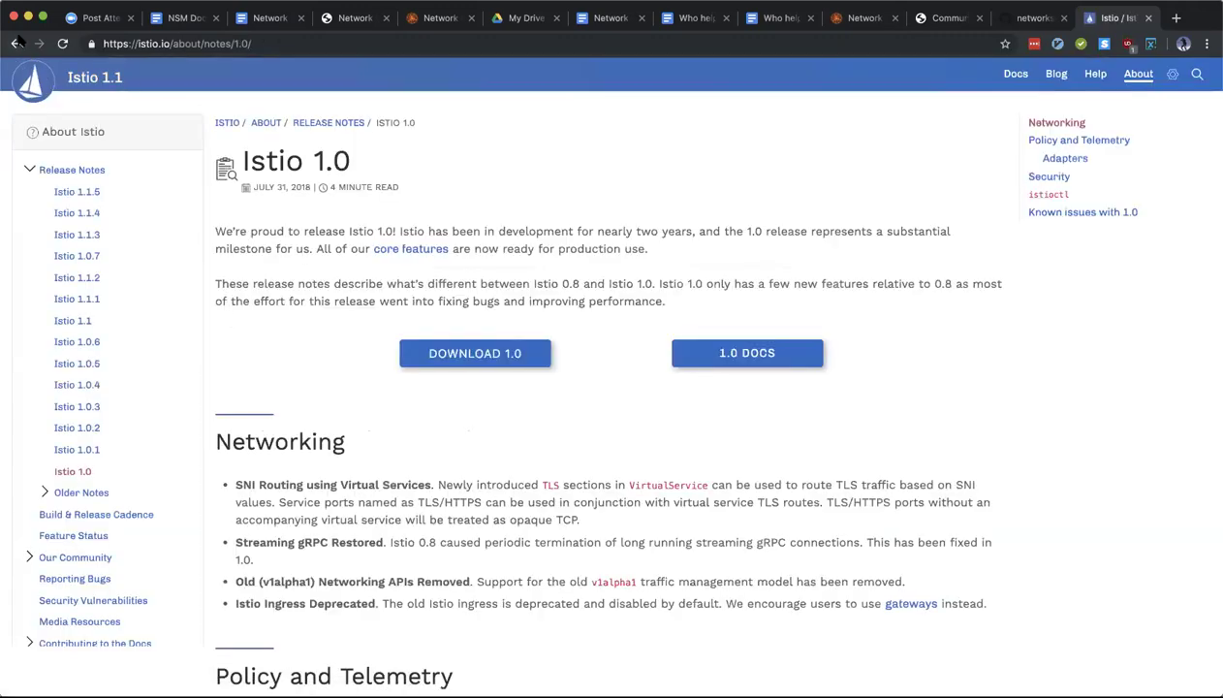
click(15, 44)
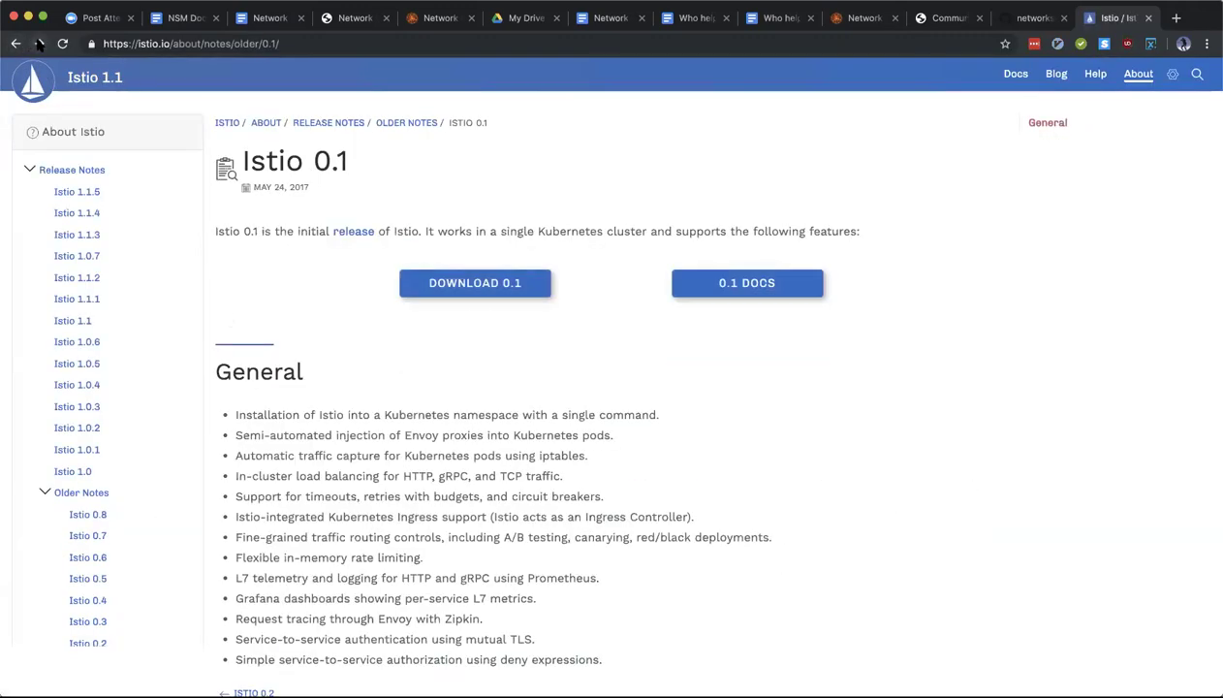
click(38, 44)
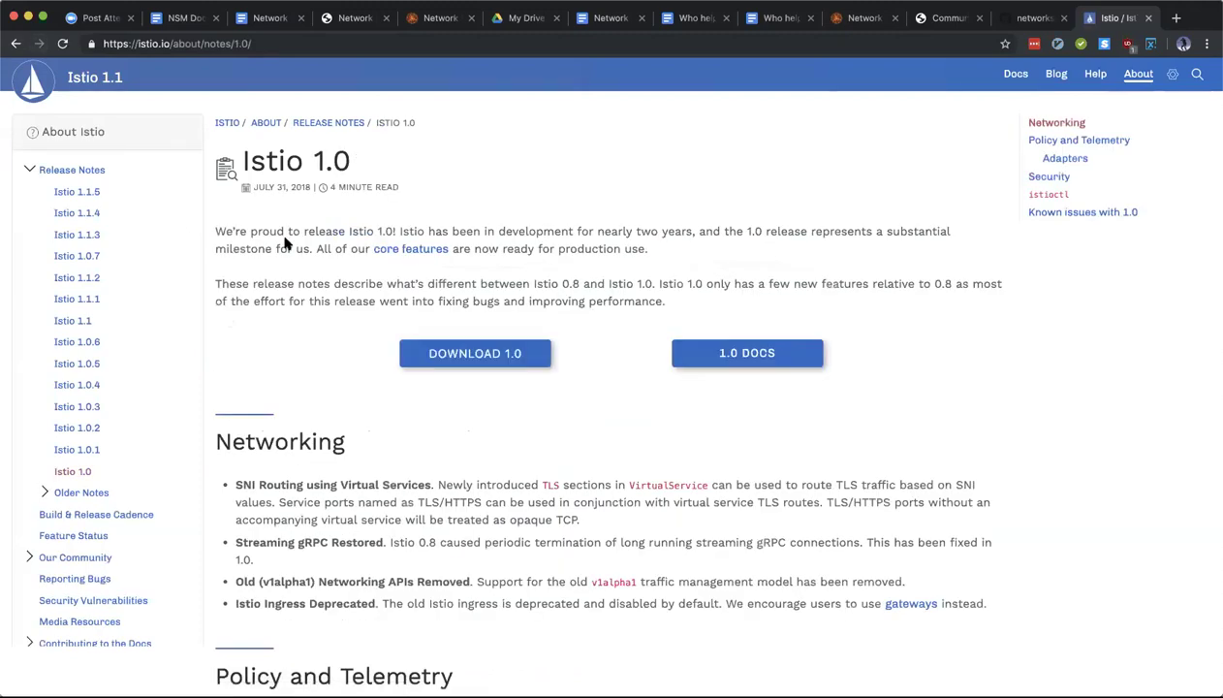
click(45, 491)
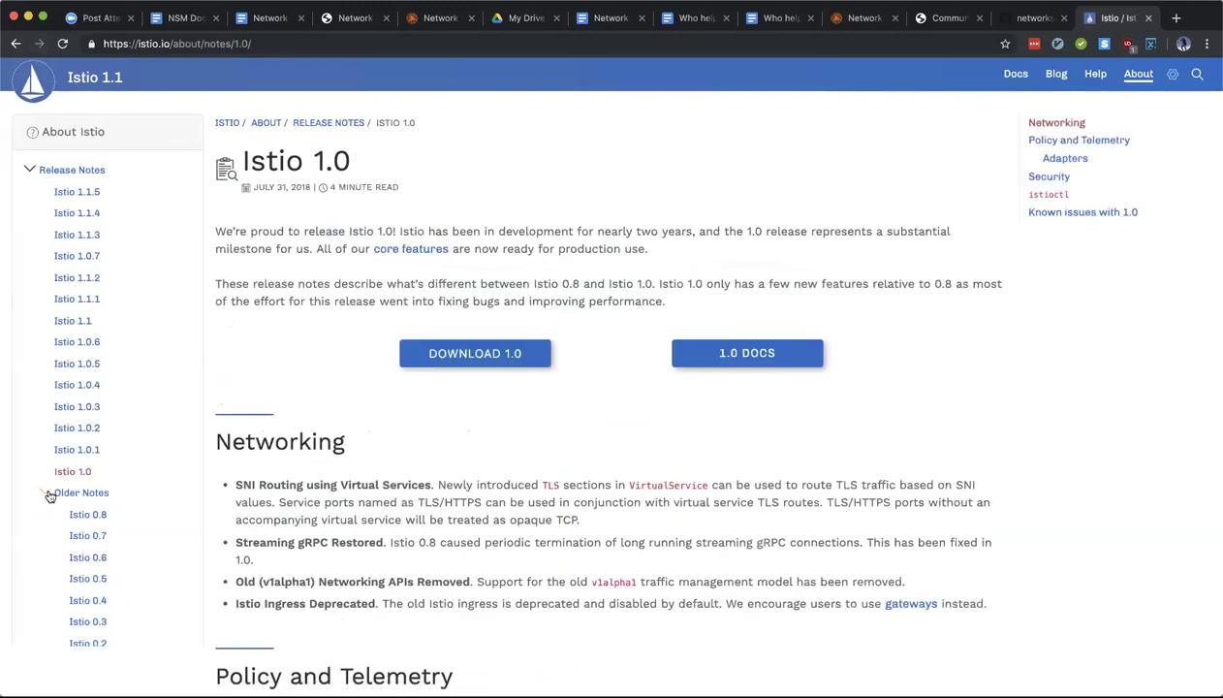
scroll(112, 579, down, 2)
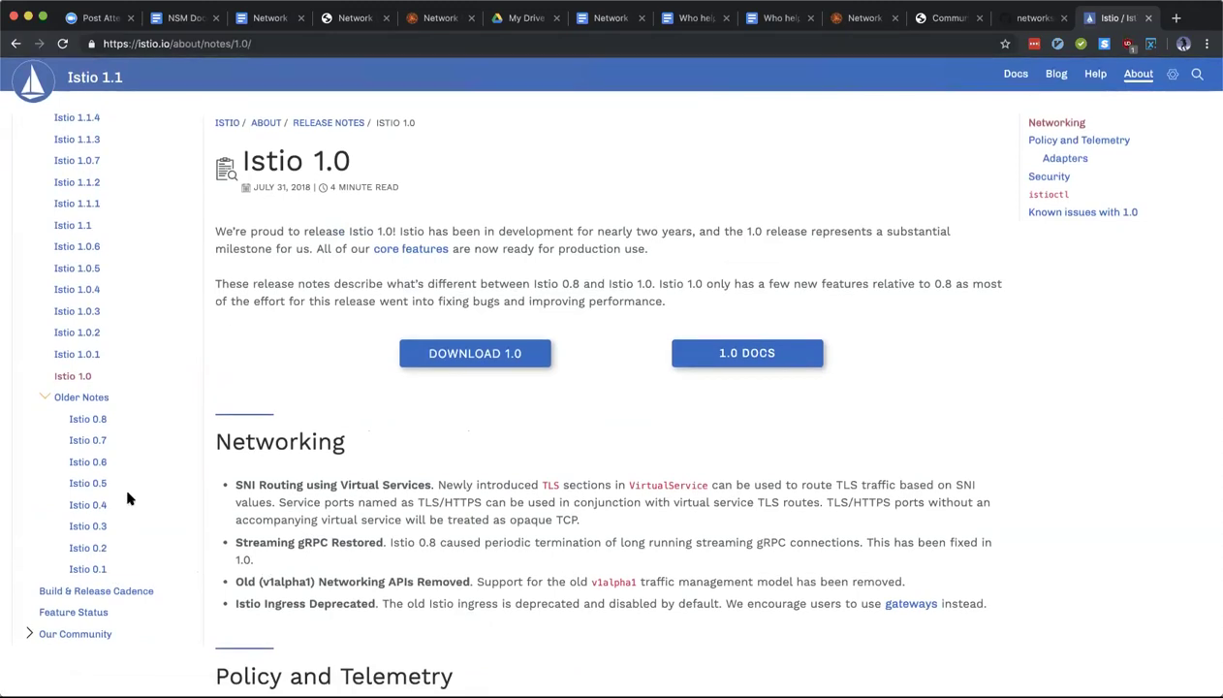
Step: Check the end of the older Istio notes list, then return to the Network Service Mesh Release Notes document
scroll(129, 497, up, 1)
scroll(129, 498, up, 2)
scroll(129, 497, down, 3)
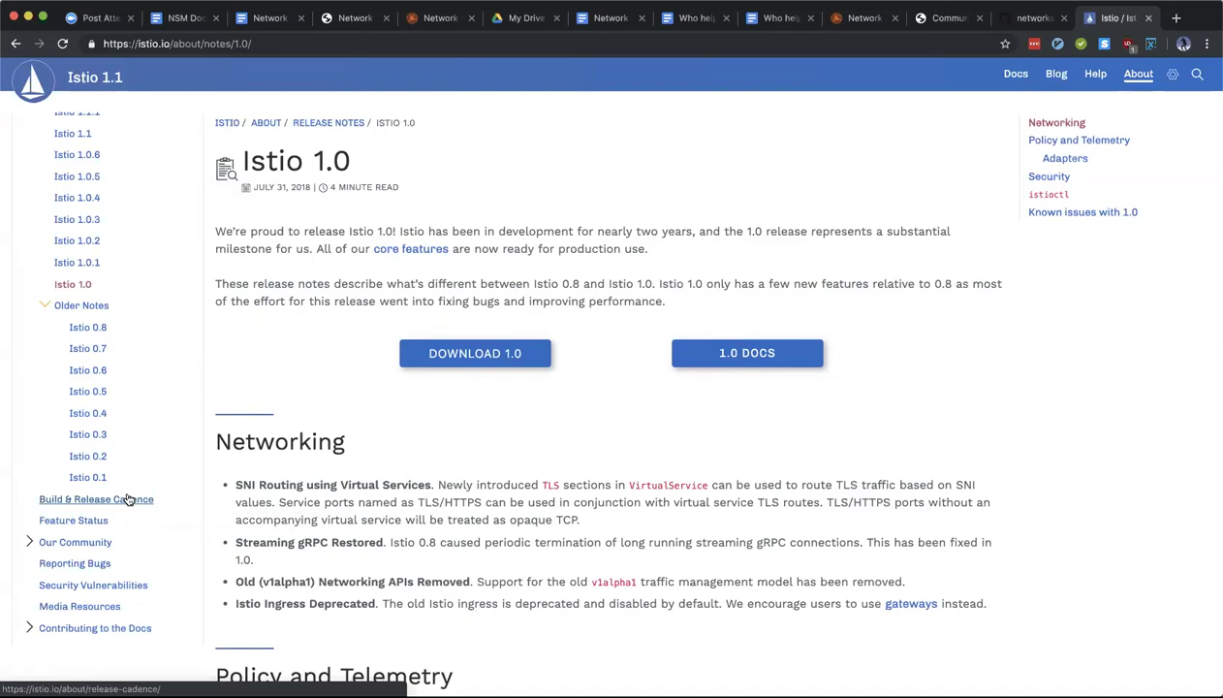
key(ctrl+shift+Tab)
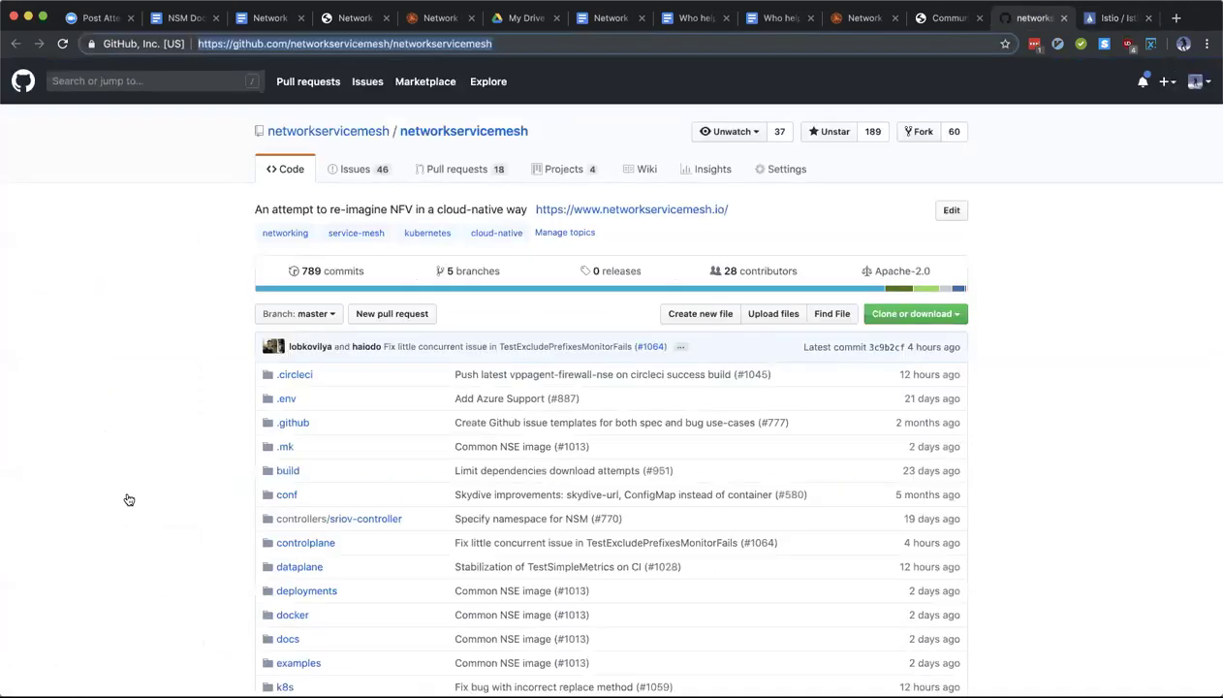
key(ctrl+shift+Tab)
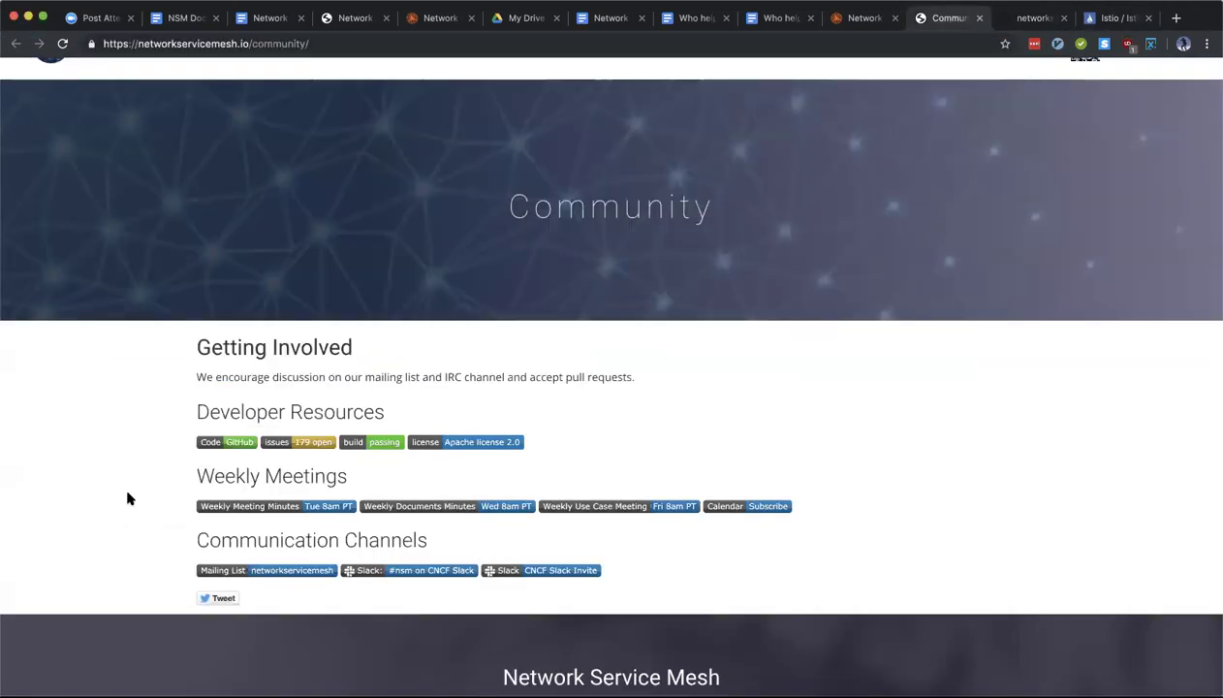
key(ctrl+shift+Tab)
key(ctrl+shift+Tab)
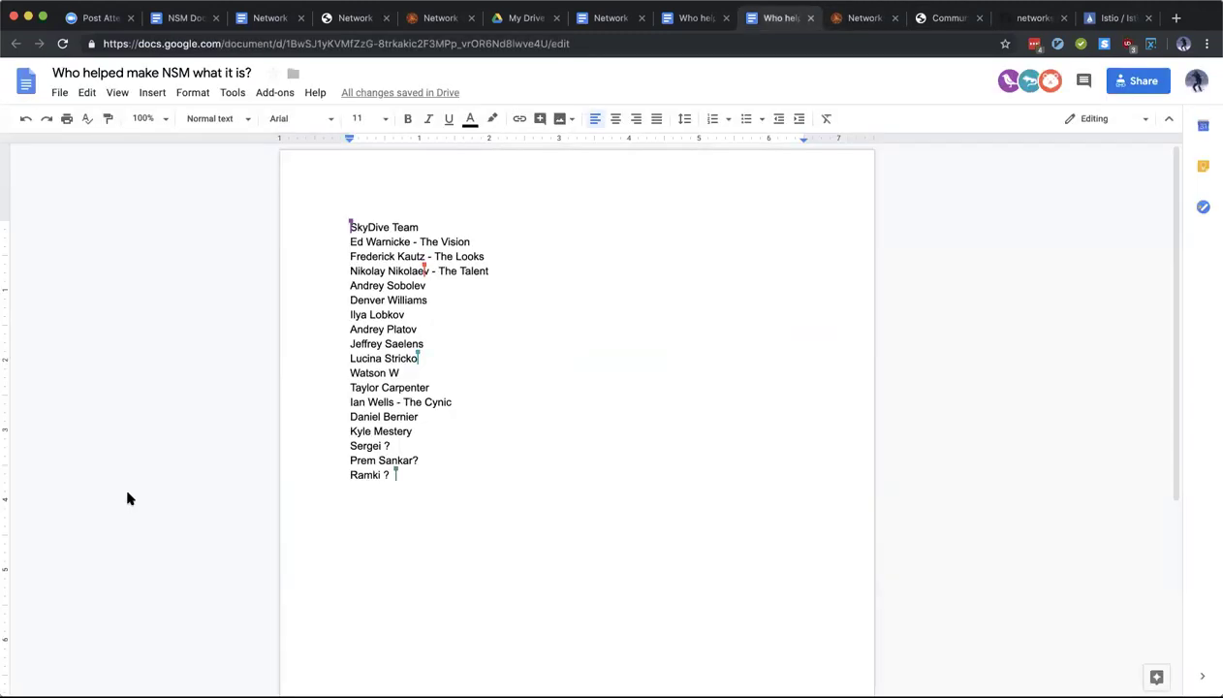
key(ctrl+shift+Tab)
key(ctrl+shift+Tab)
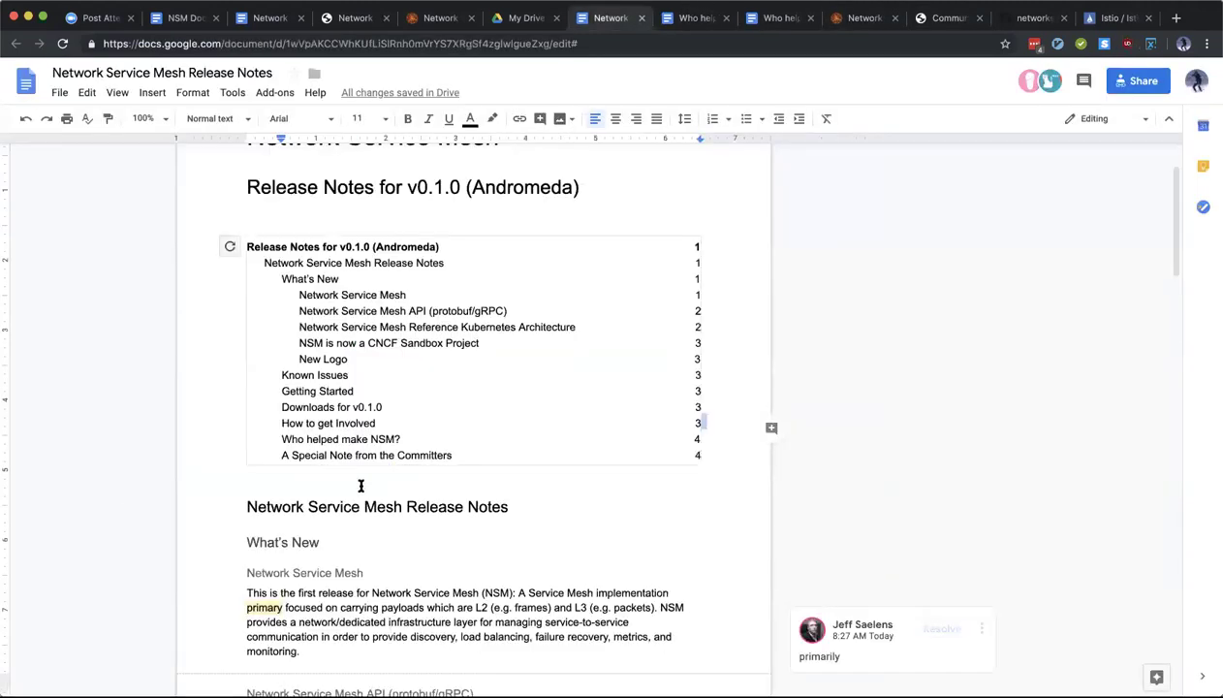
Step: Examine where the "Downloads for v0.1.0" entry sits in the table of contents relative to the "What's New" section
scroll(368, 496, down, 4)
scroll(469, 248, up, 1)
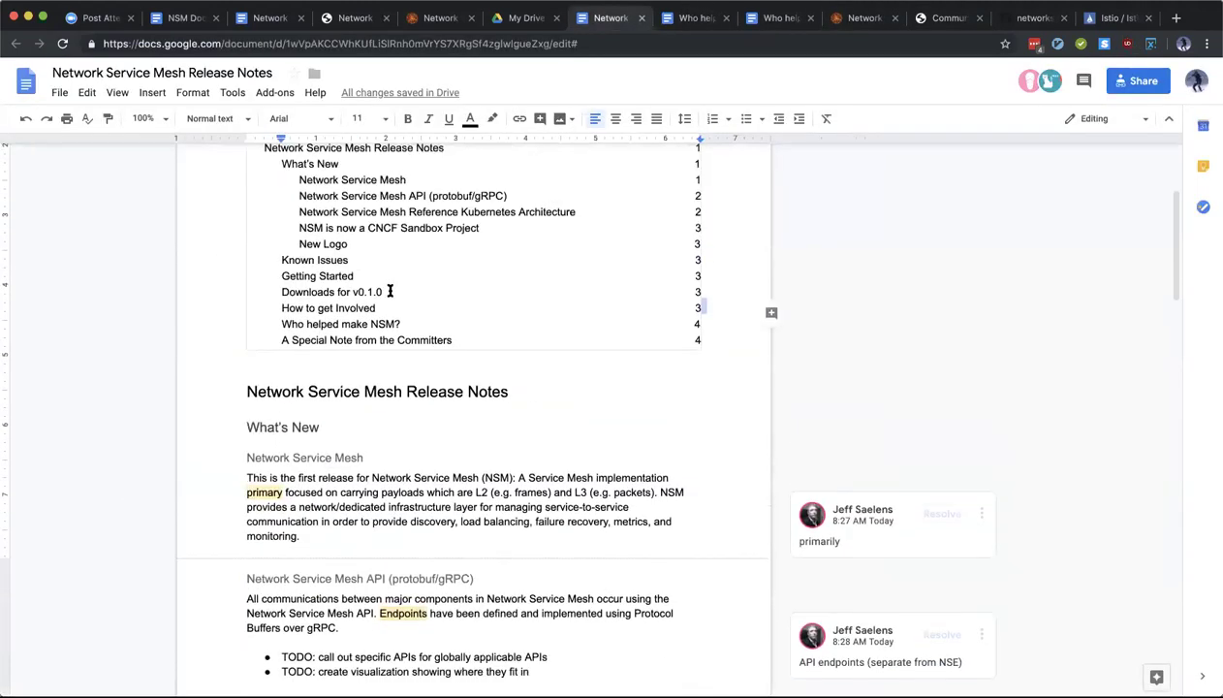
click(390, 290)
click(376, 406)
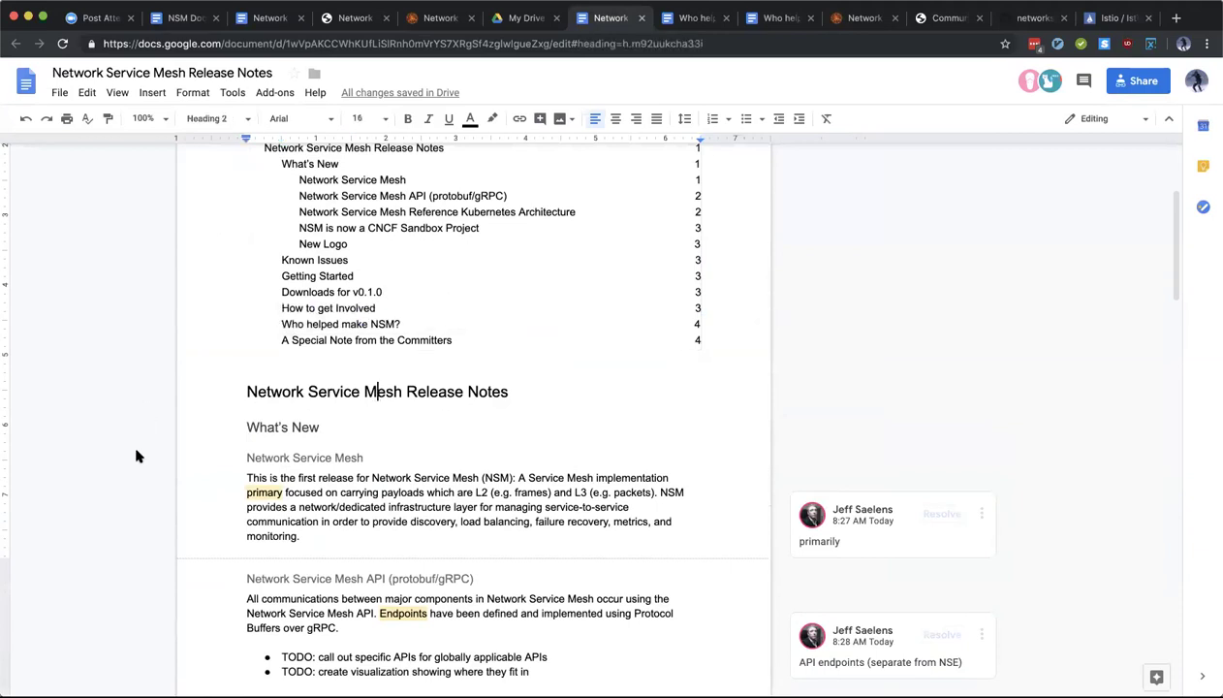
scroll(137, 456, up, 1)
double_click(291, 309)
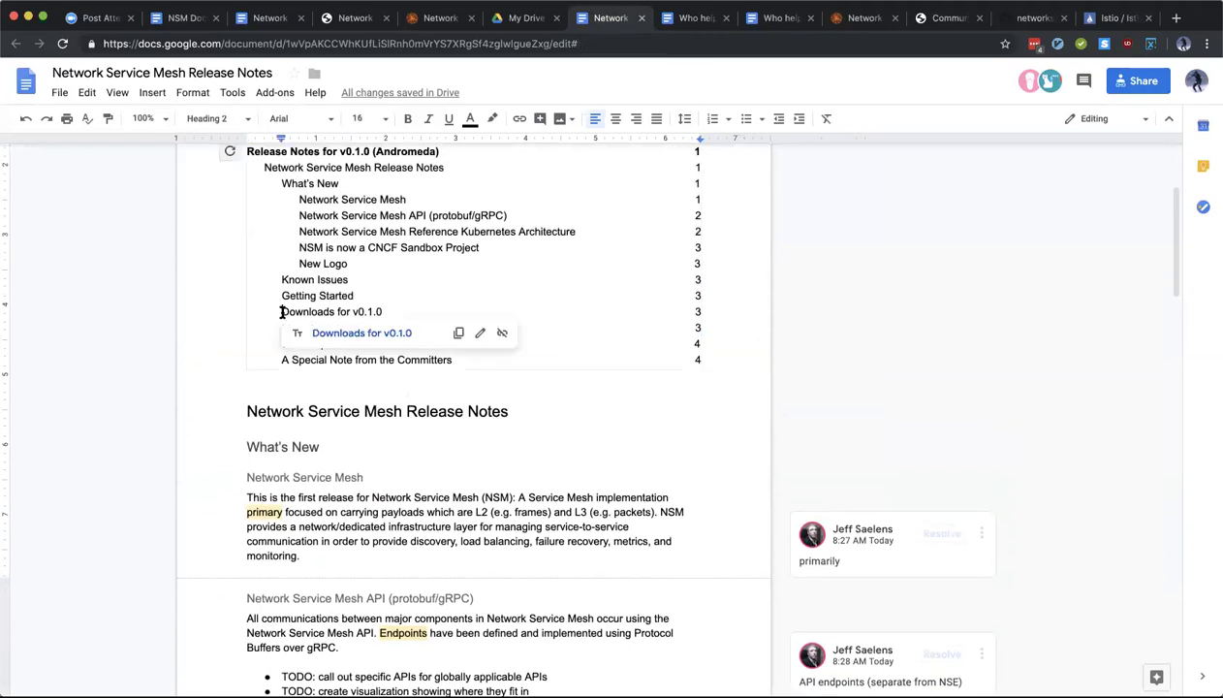
triple_click(296, 309)
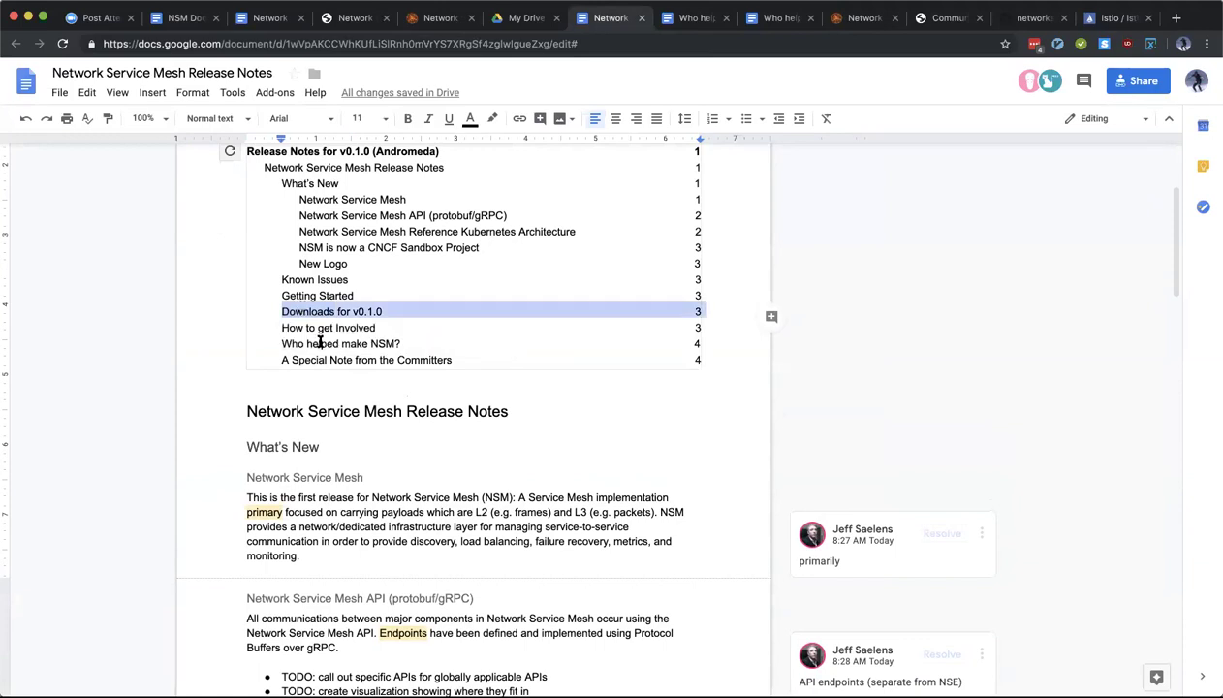
scroll(310, 252, up, 1)
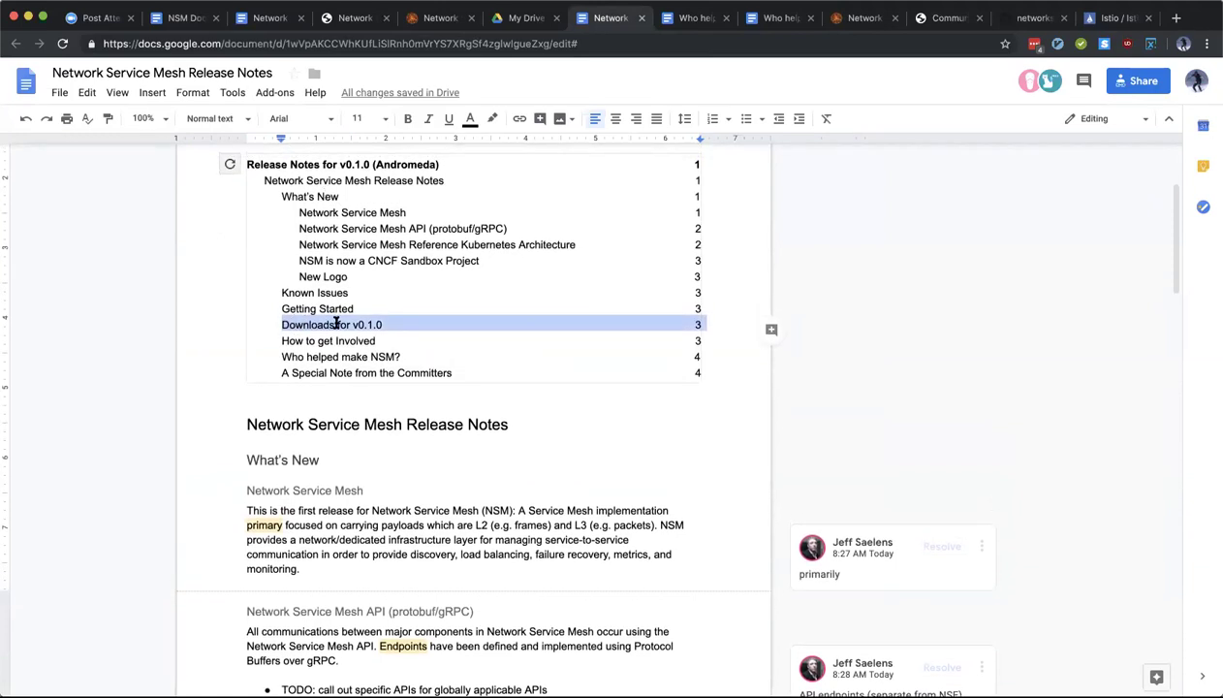
click(352, 456)
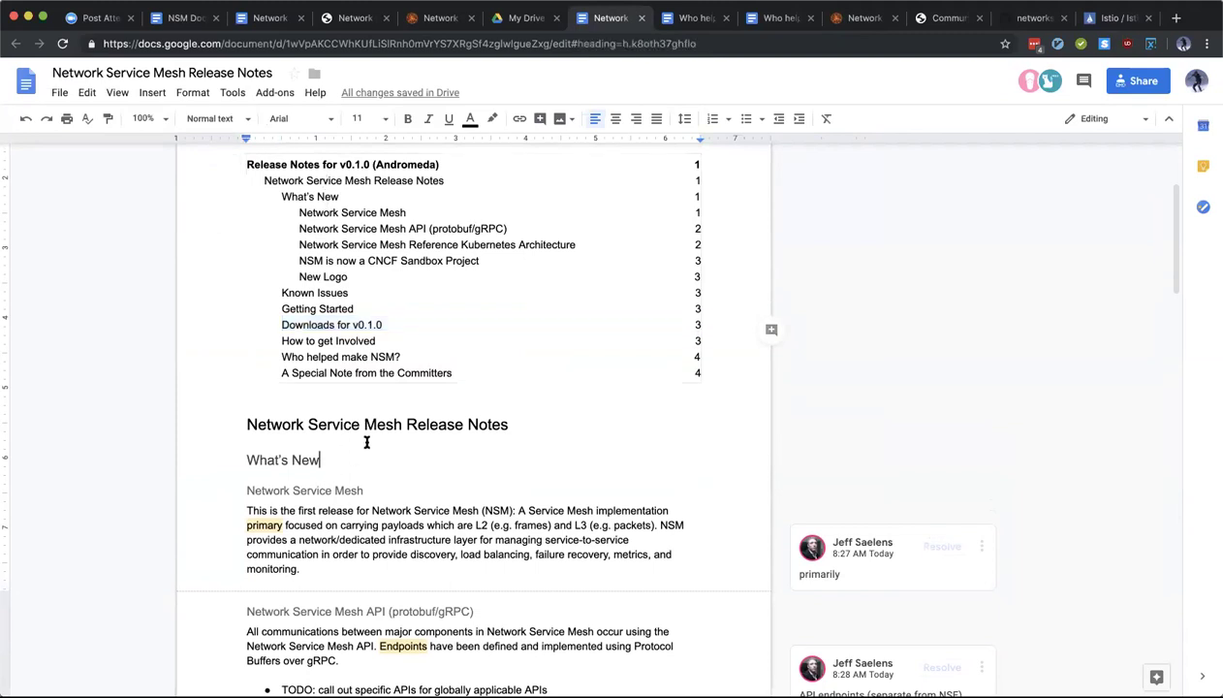
click(325, 326)
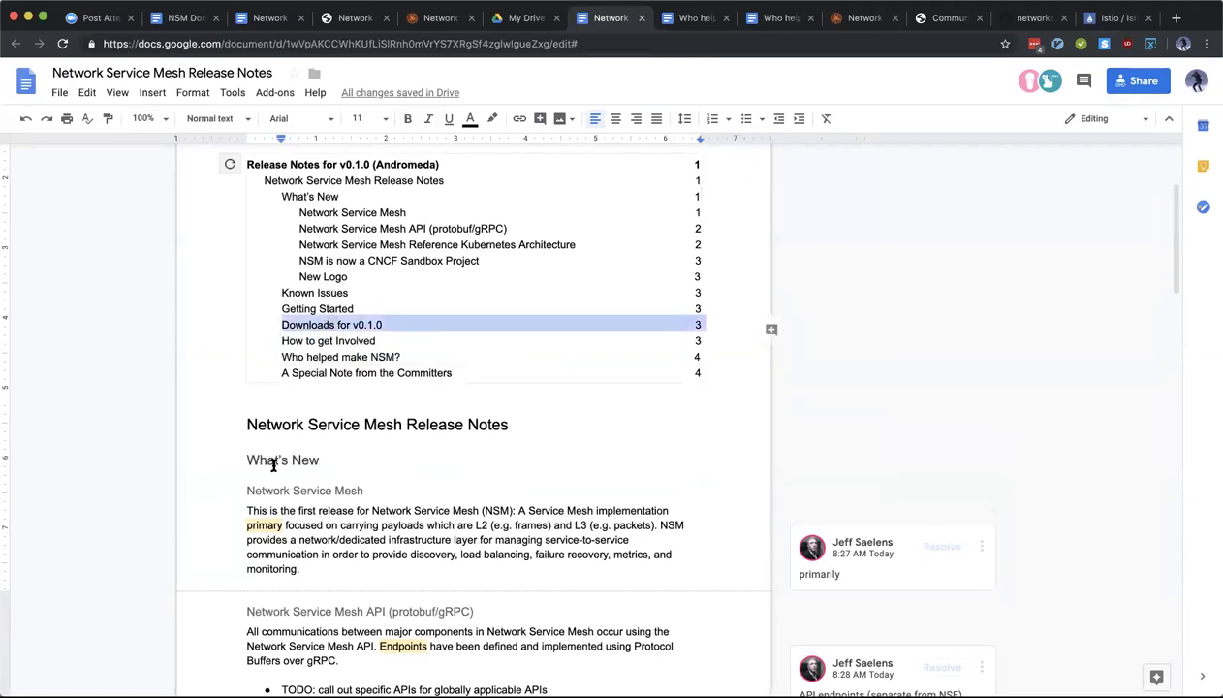
click(305, 453)
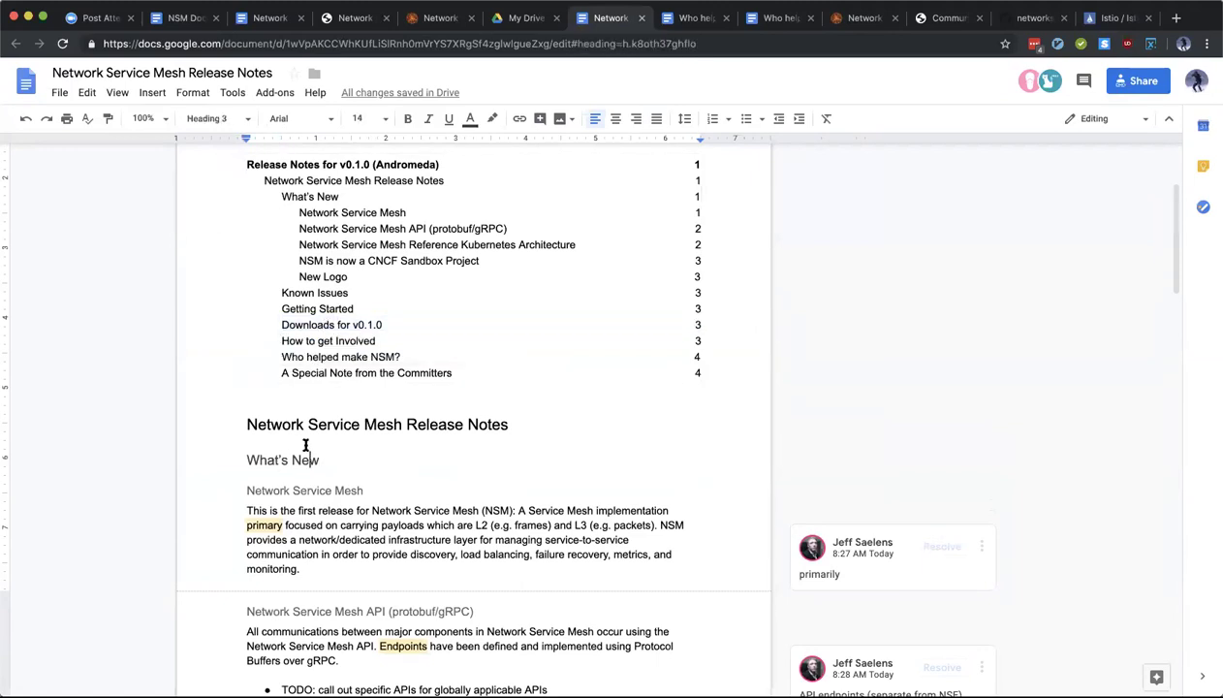
Step: Review the order of the "Getting Started", "Downloads for v0.1.0" and "How to get Involved" entries in the table of contents
click(236, 464)
click(367, 309)
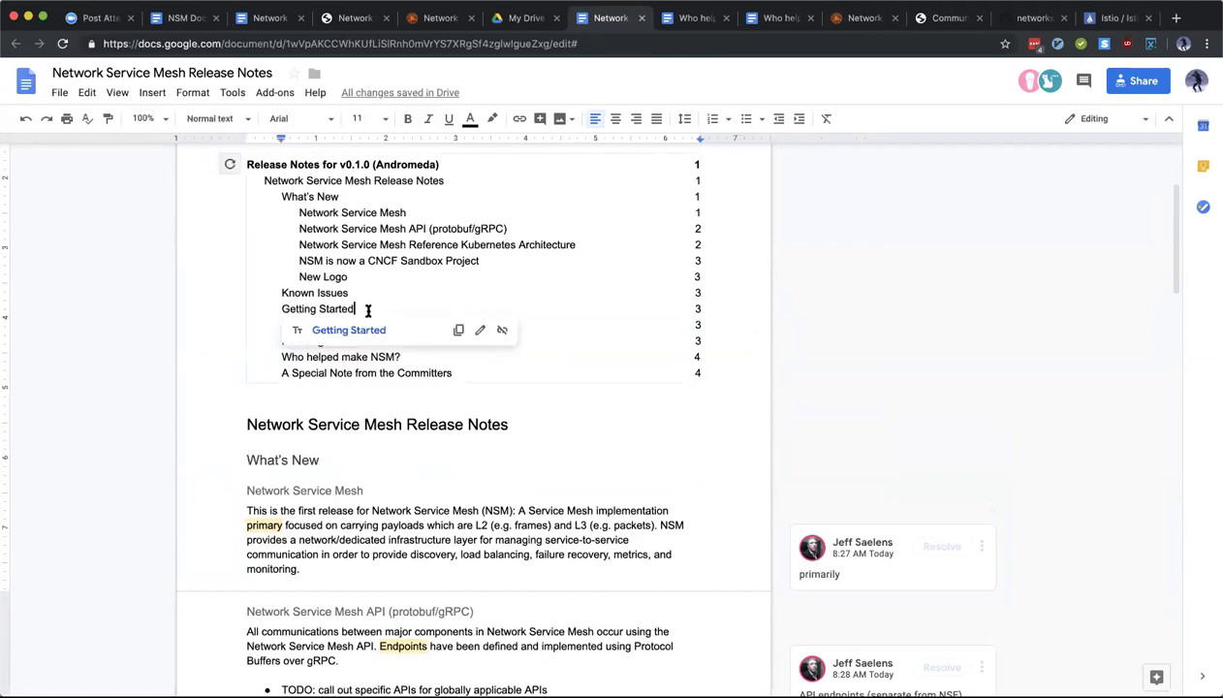
click(197, 318)
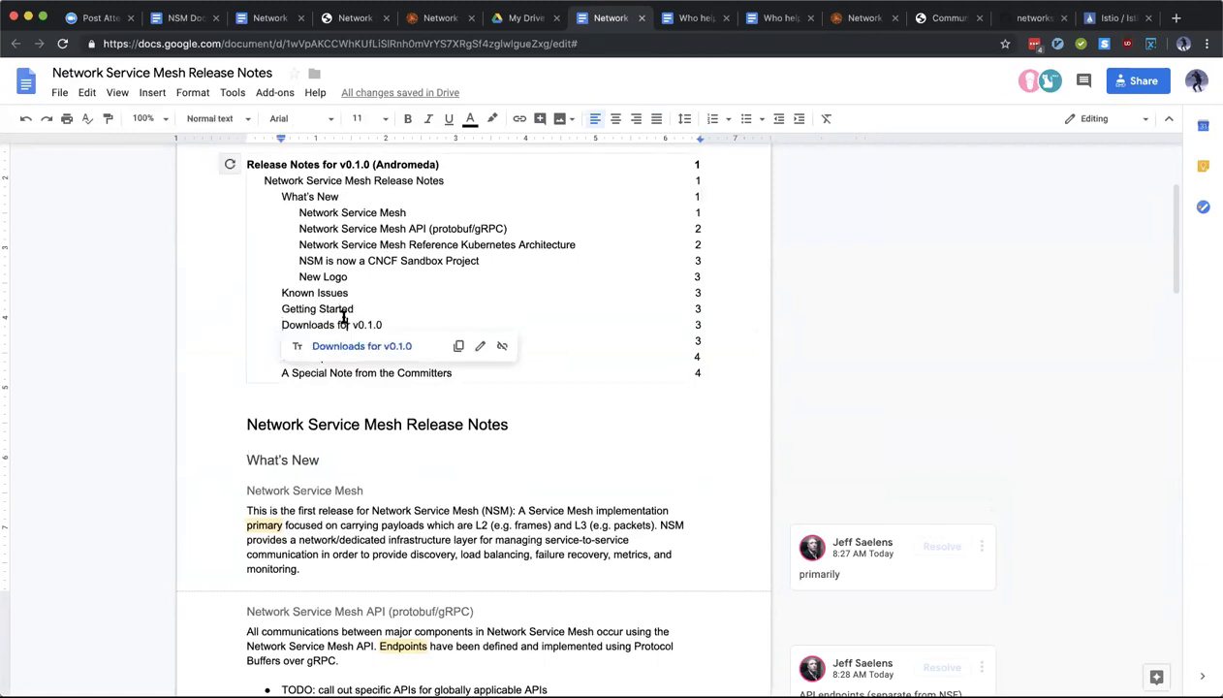
double_click(340, 308)
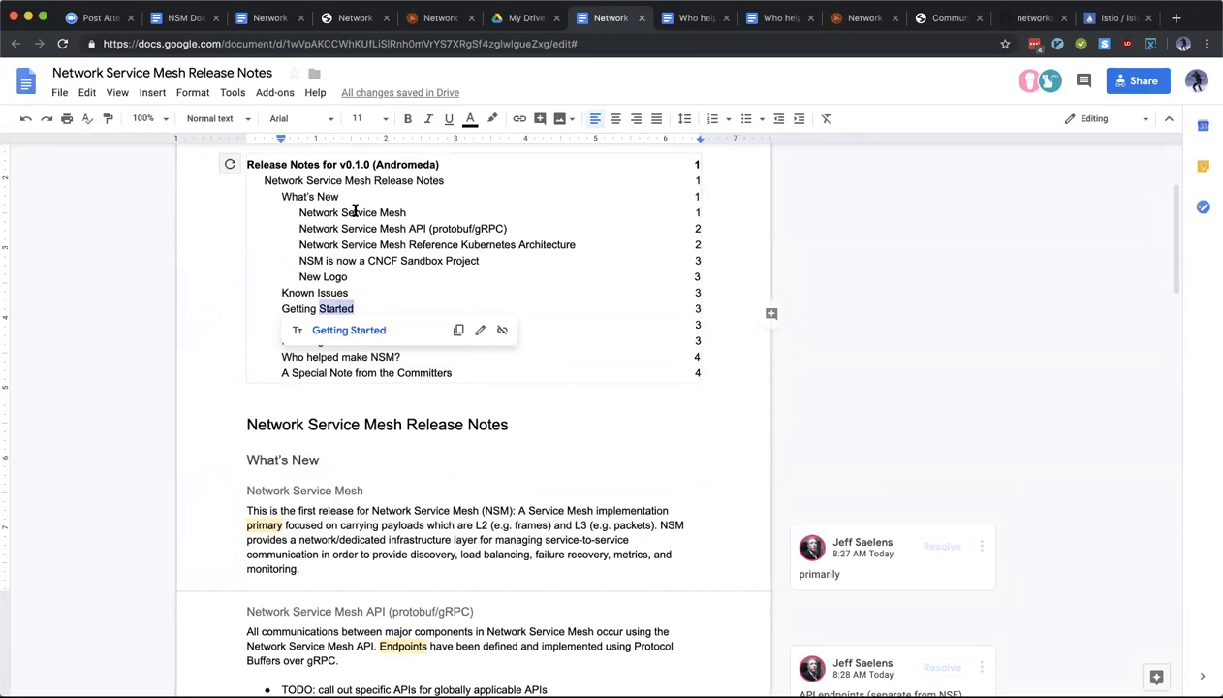
click(351, 168)
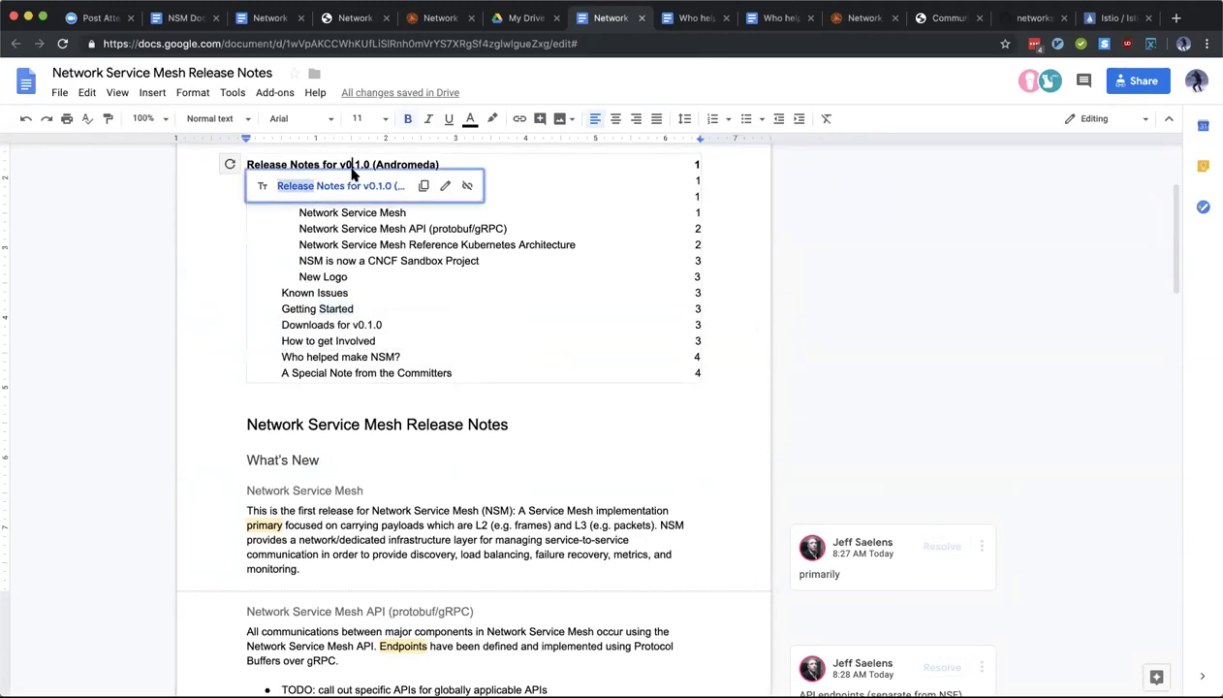
click(155, 338)
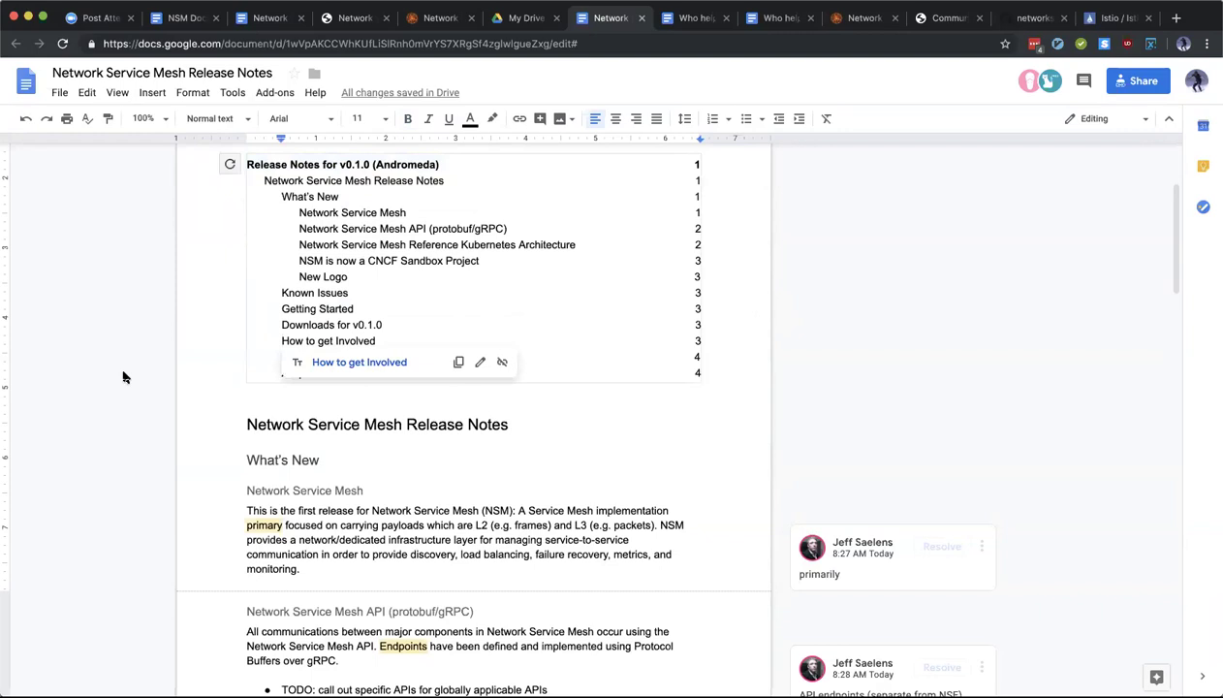
click(125, 372)
click(121, 401)
Step: Try removing the "Getting Started" and "Downloads for v0.1.0" entries from the table of contents, then undo the deletion
triple_click(311, 326)
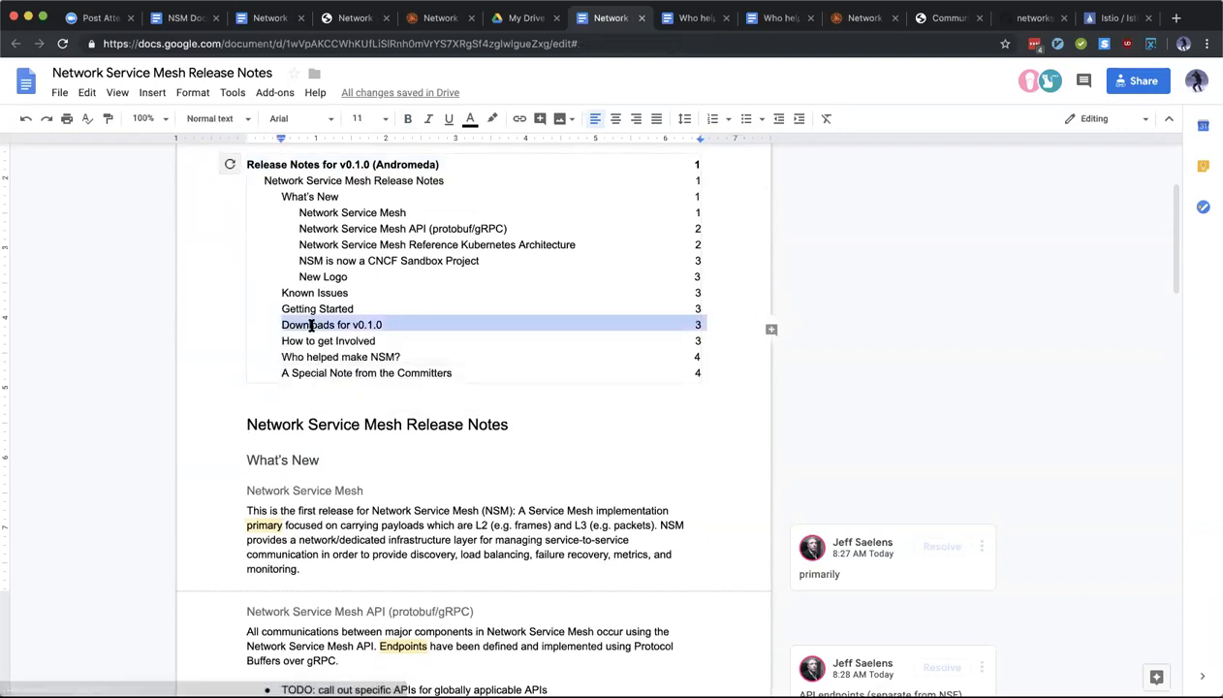
click(404, 320)
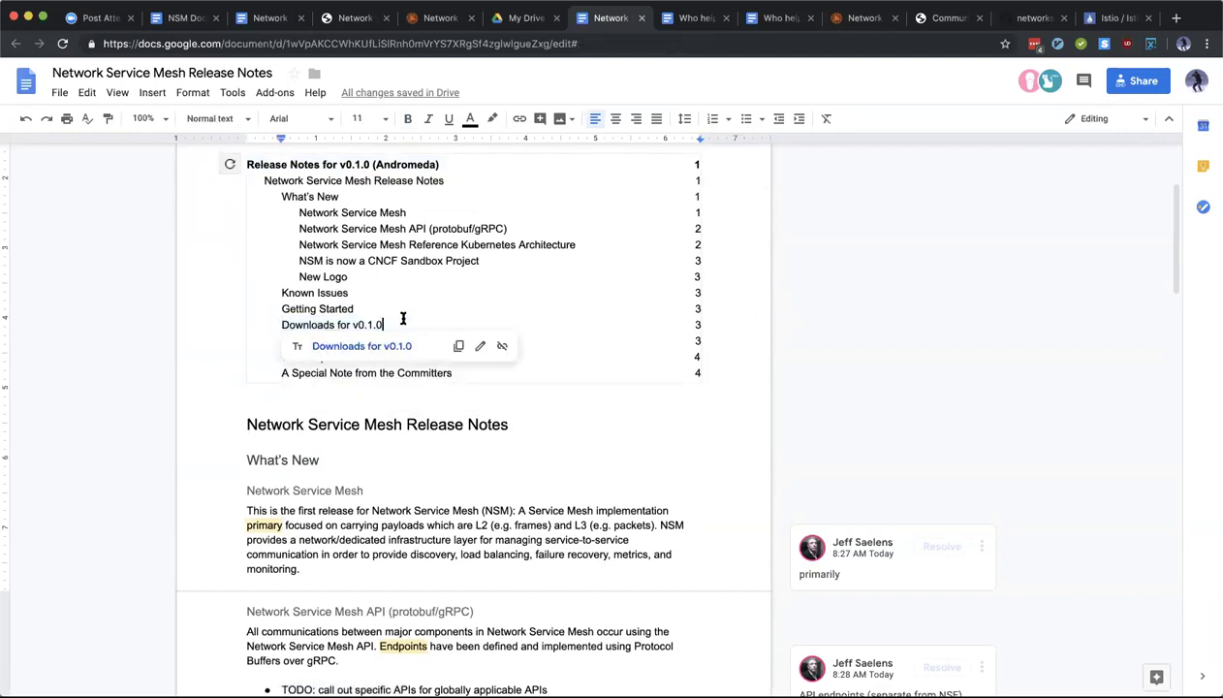
drag(405, 320, 240, 306)
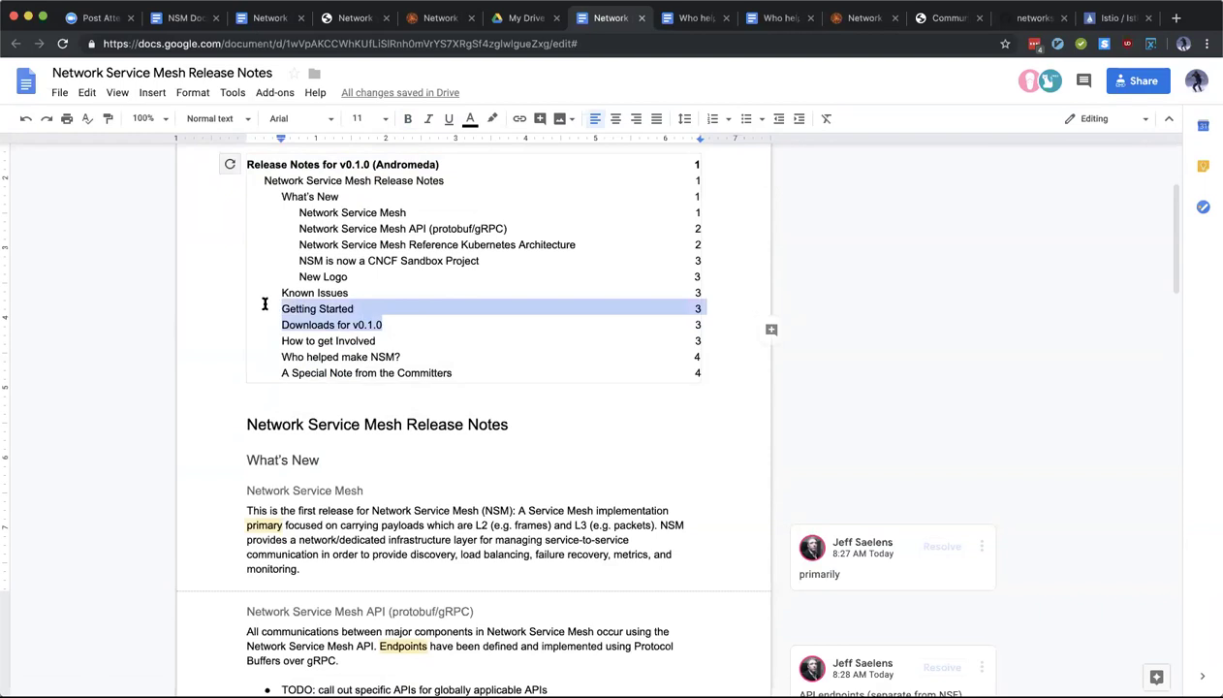
key(BackSpace)
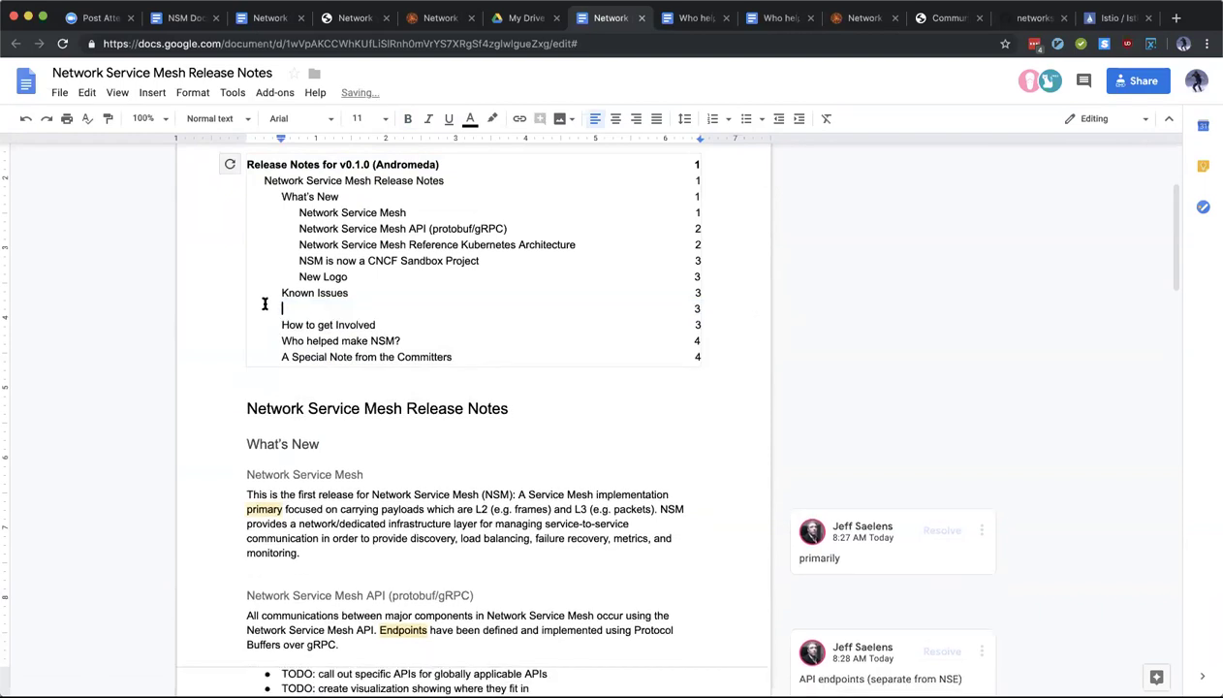
key(super+z)
Step: Copy the "Getting Started" and "Downloads for v0.1.0" sections below "Known Issues" and delete them from there
scroll(369, 458, down, 2)
scroll(377, 407, down, 15)
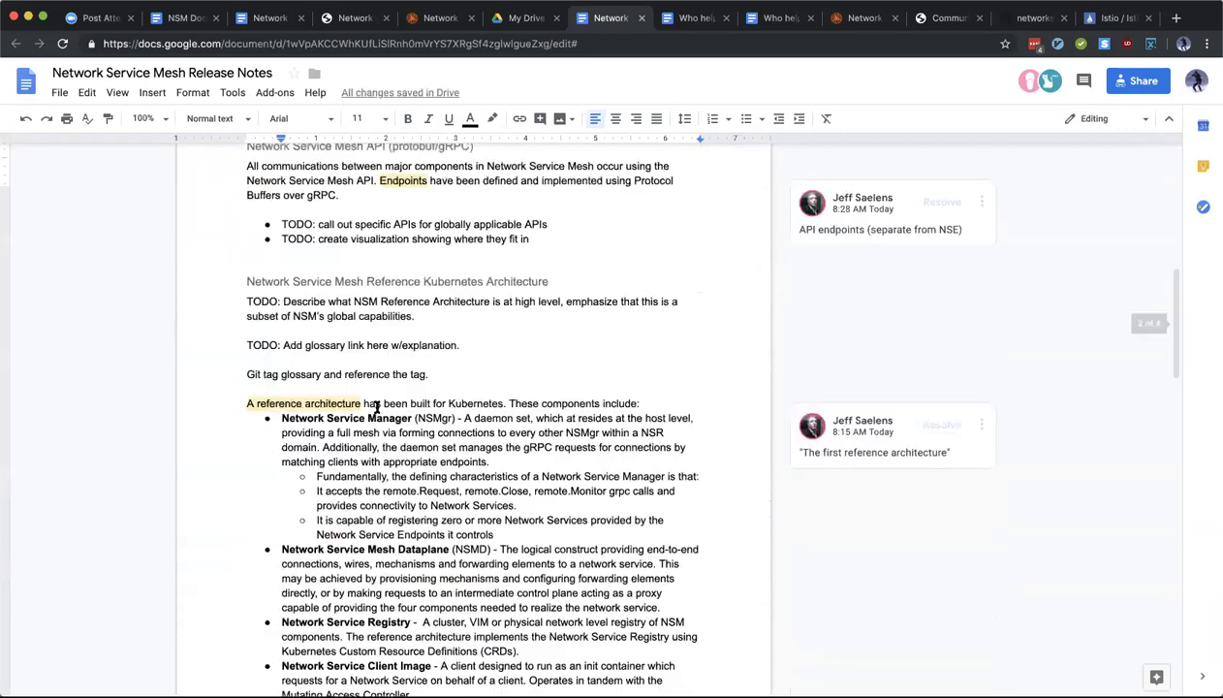
scroll(410, 595, down, 1)
scroll(410, 595, up, 2)
scroll(410, 595, down, 4)
scroll(409, 595, down, 2)
scroll(410, 595, up, 4)
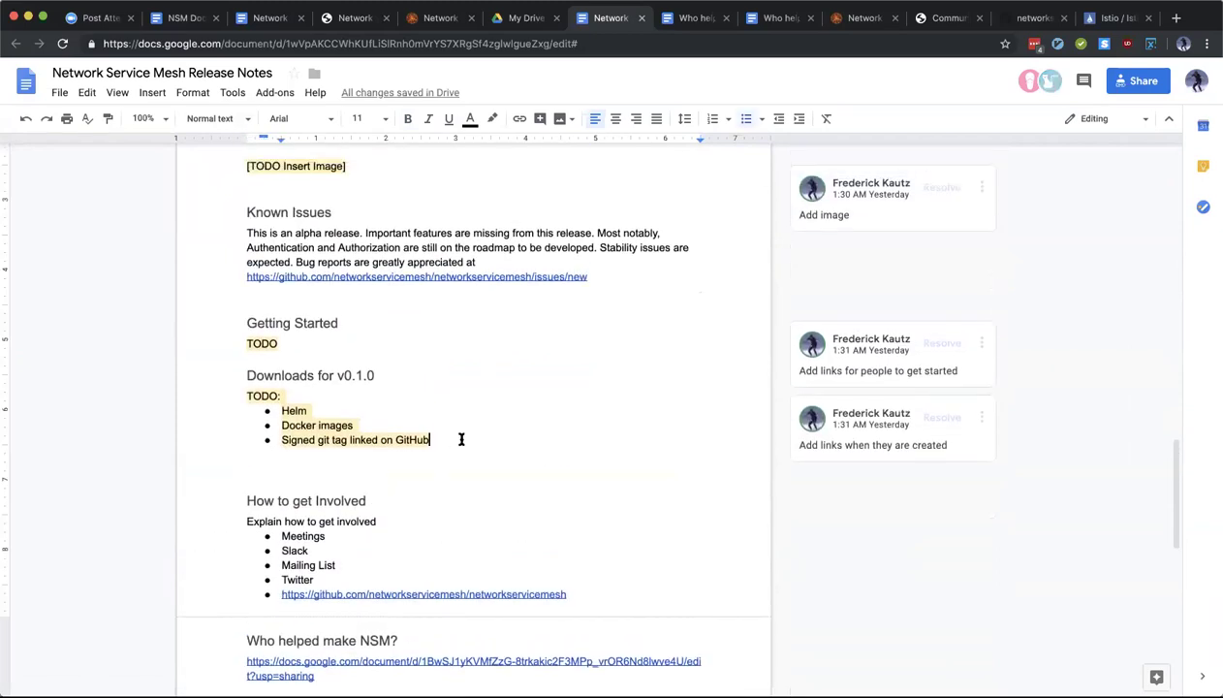
drag(451, 440, 242, 322)
key(super+c)
key(BackSpace)
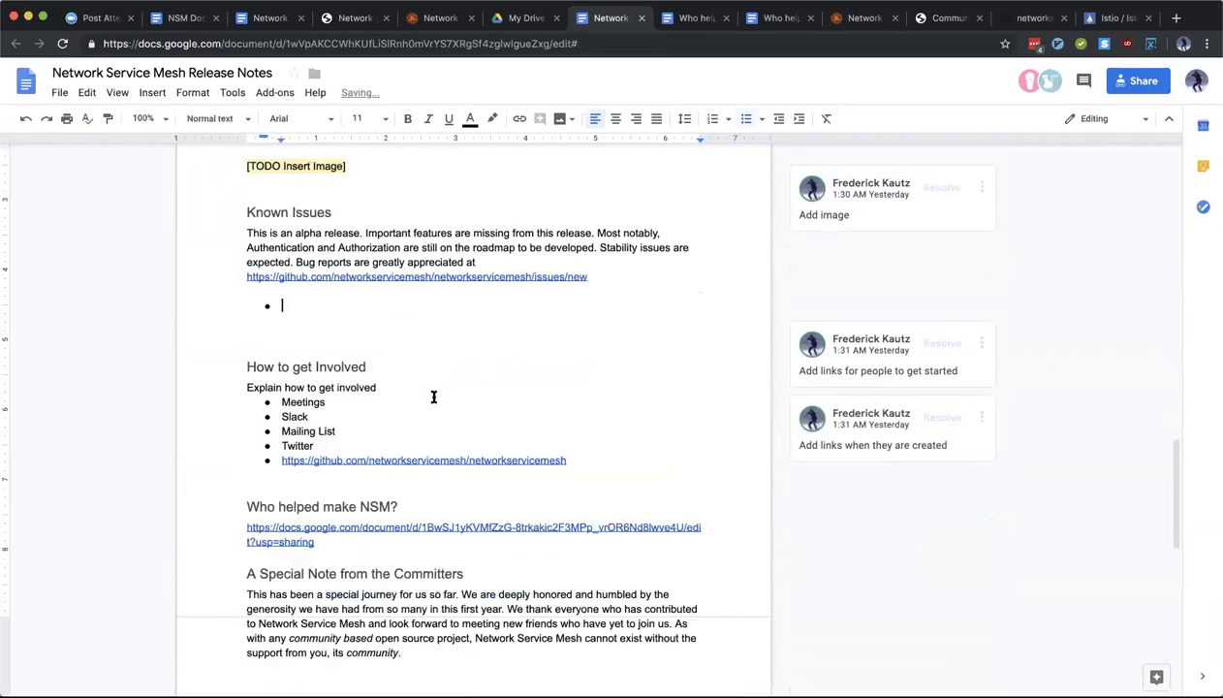
Step: Paste the copied sections between the "Network Service Mesh Release Notes" title and "What's New", and remove the surplus line after them
scroll(433, 396, up, 3)
scroll(433, 395, up, 3)
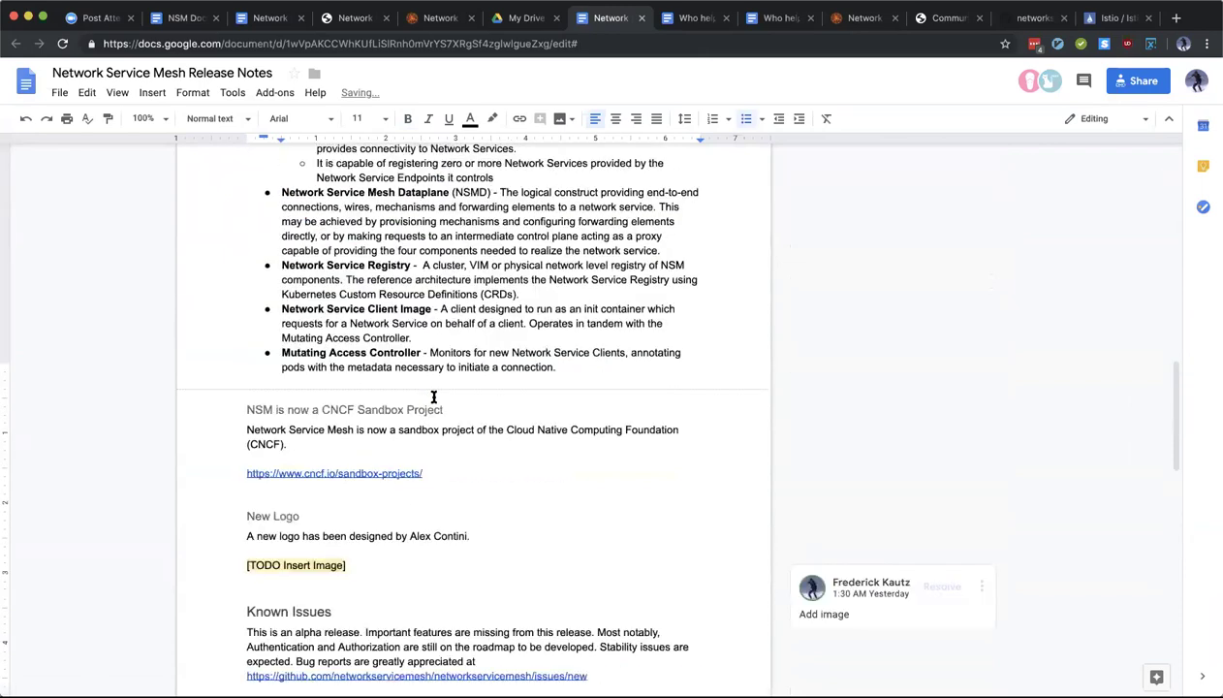
scroll(433, 395, up, 10)
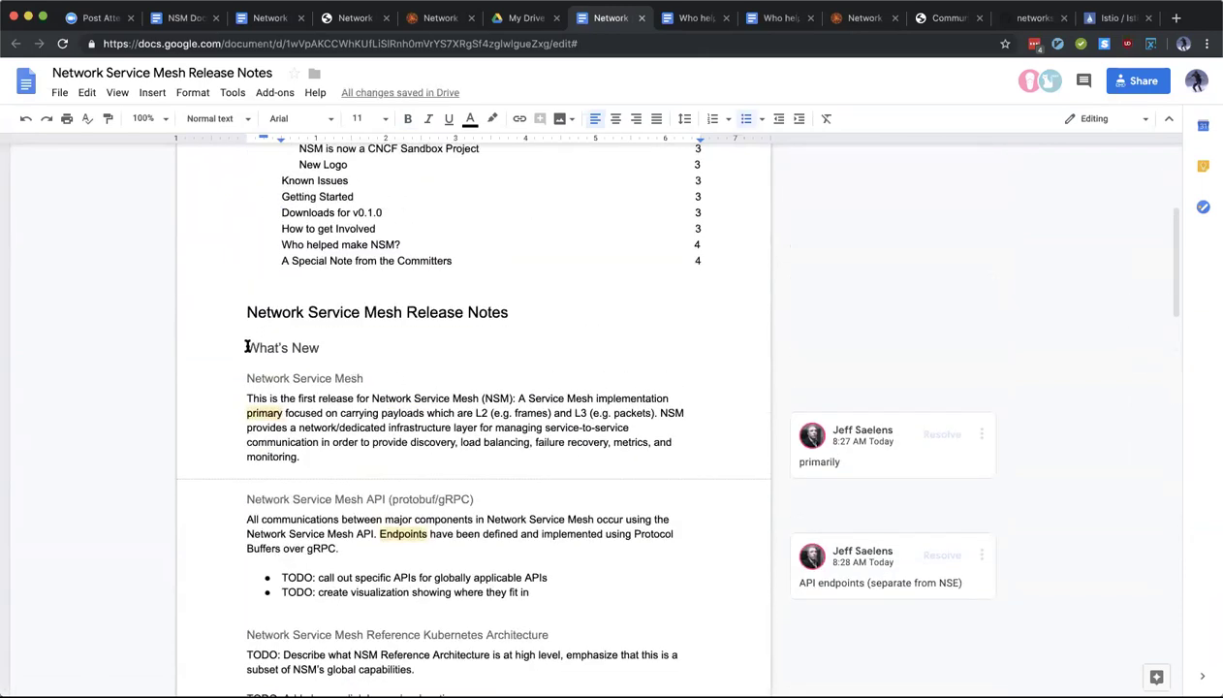
click(247, 347)
key(Return)
key(Return)
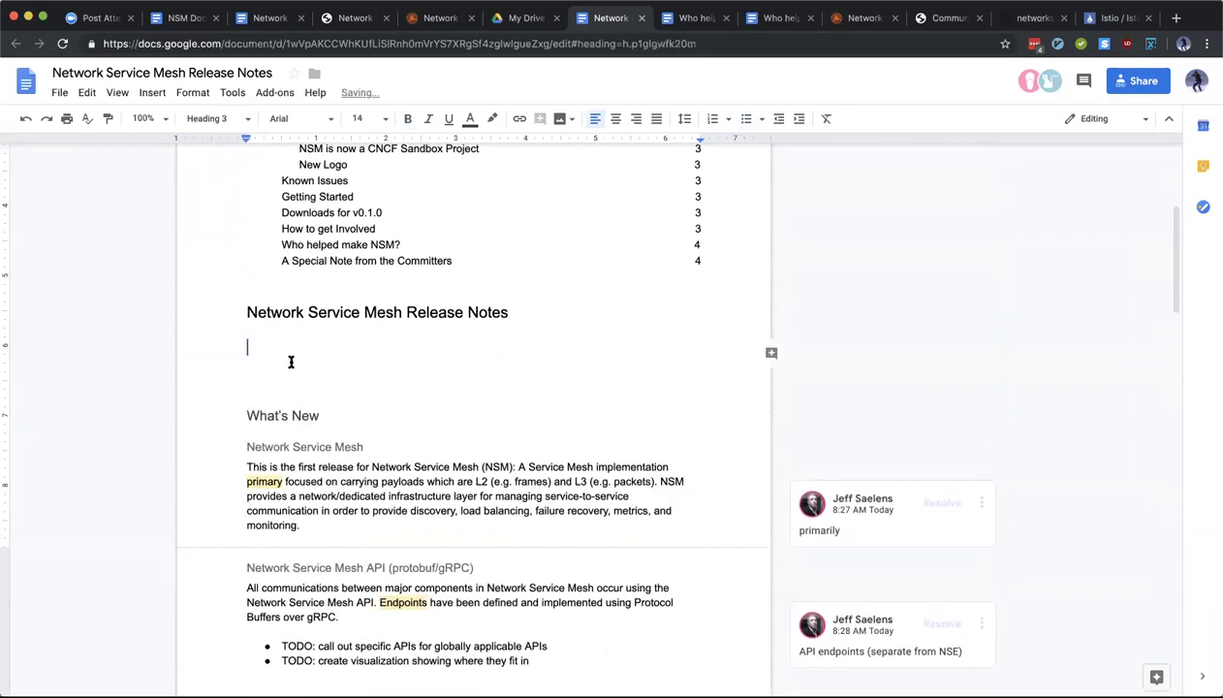
key(super+v)
click(281, 497)
key(BackSpace)
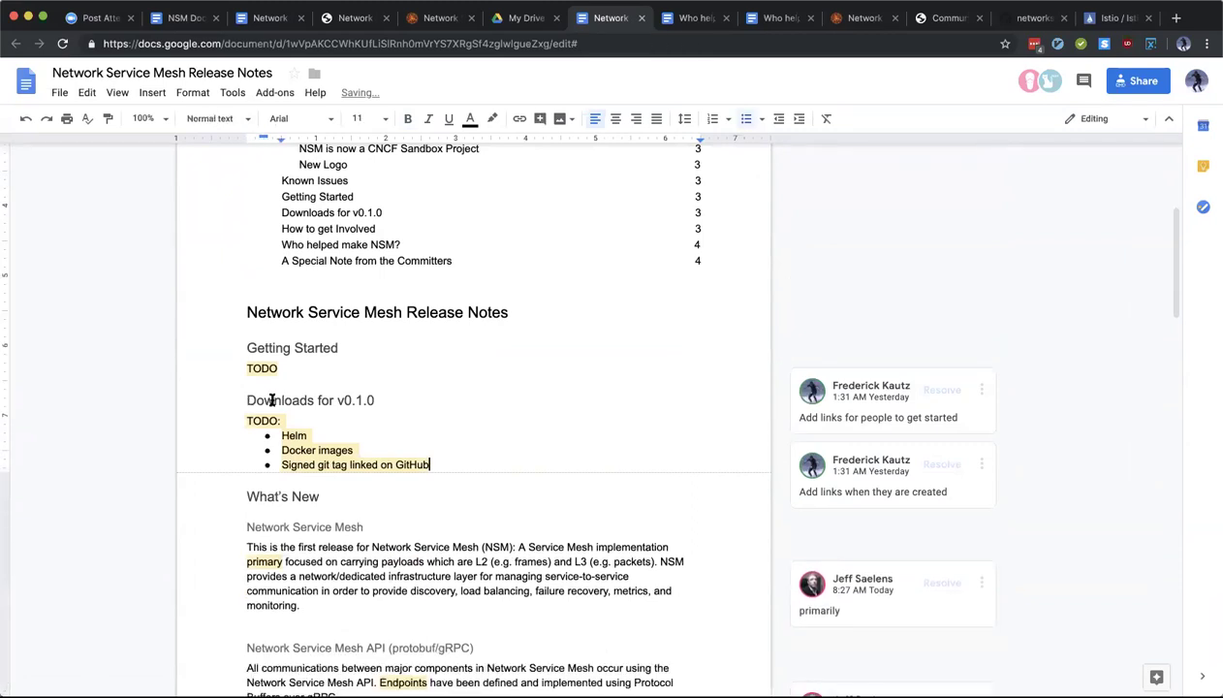
Step: Replace the "Downloads for v0.1.0" section heading with "Getting 0.1.0"
click(273, 400)
double_click(274, 401)
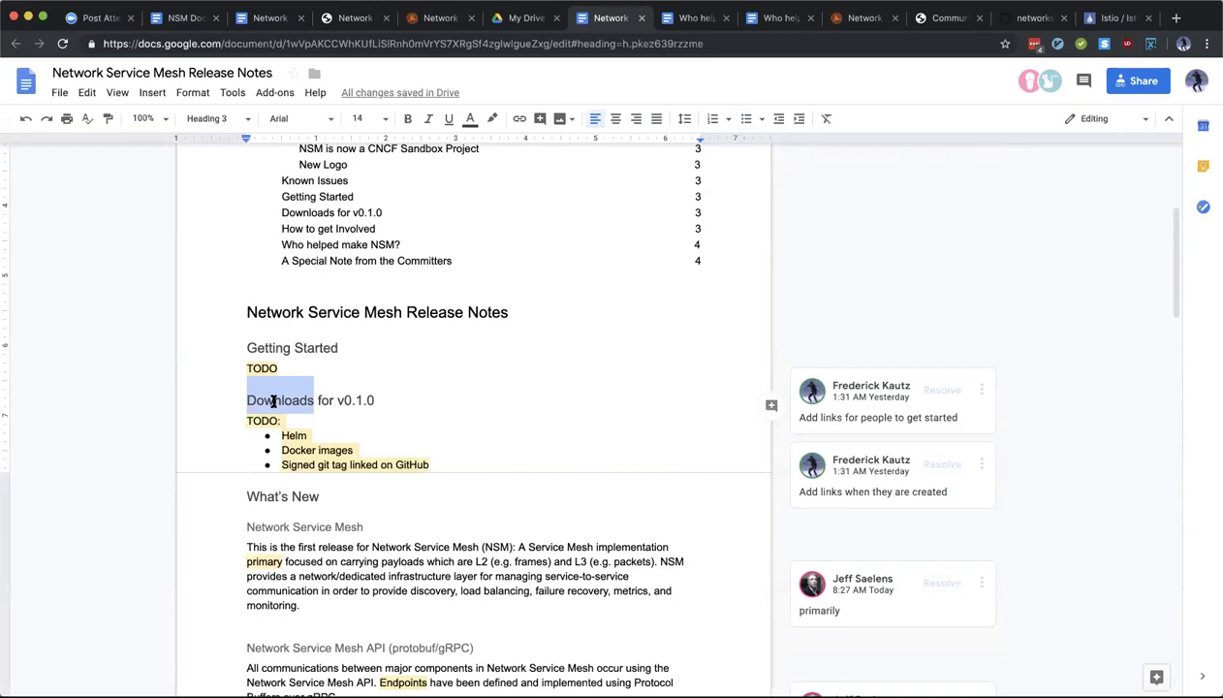
key(shift+End)
text(g)
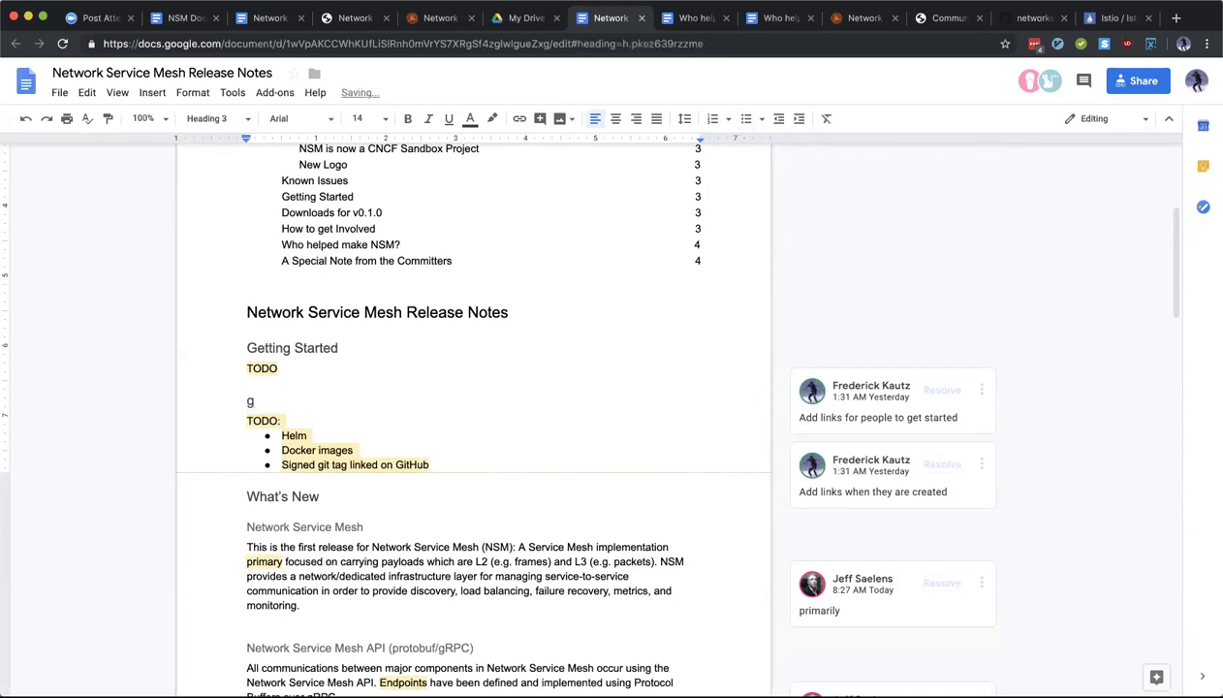
key(BackSpace)
text(Getting 0.1.0)
click(475, 459)
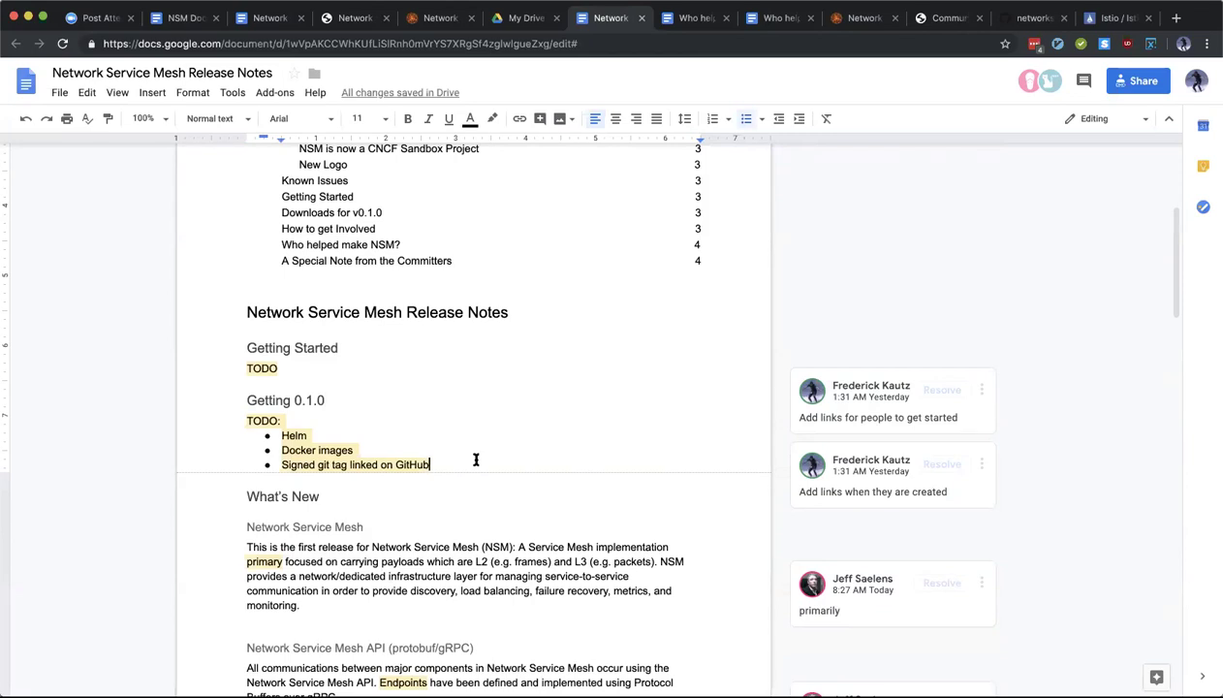
Step: Append "(Andromeda)" to the "Getting 0.1.0" heading
click(343, 399)
text((A)
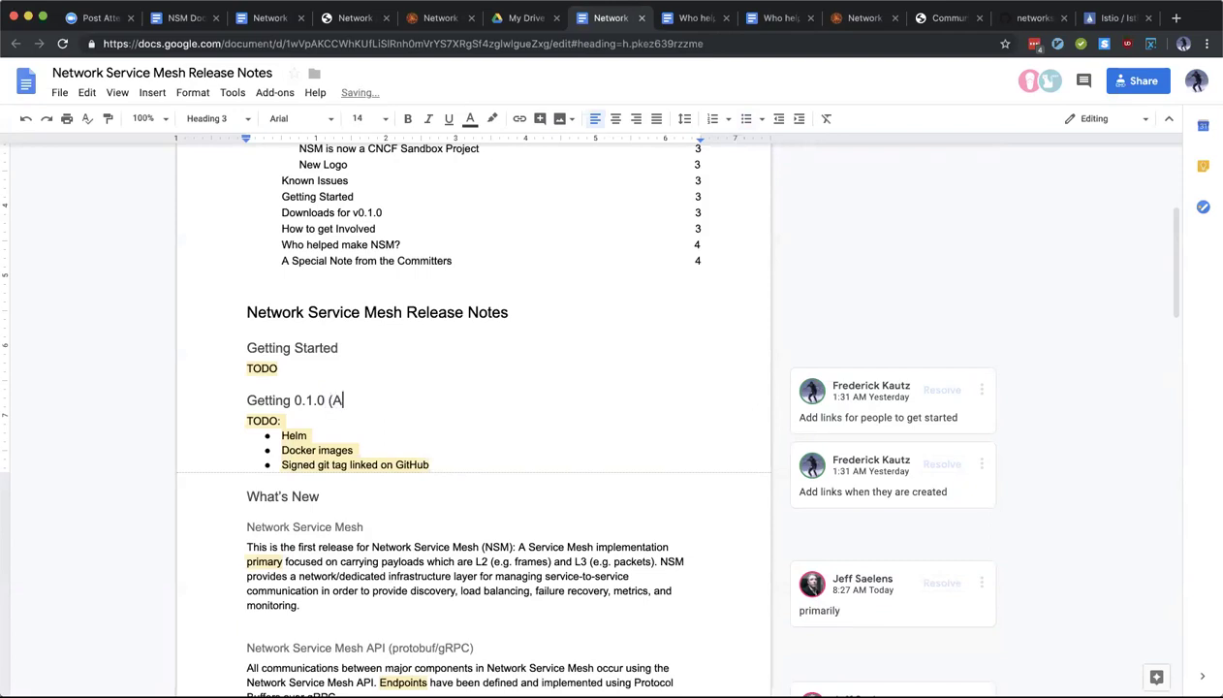
text(ndromeda))
click(455, 500)
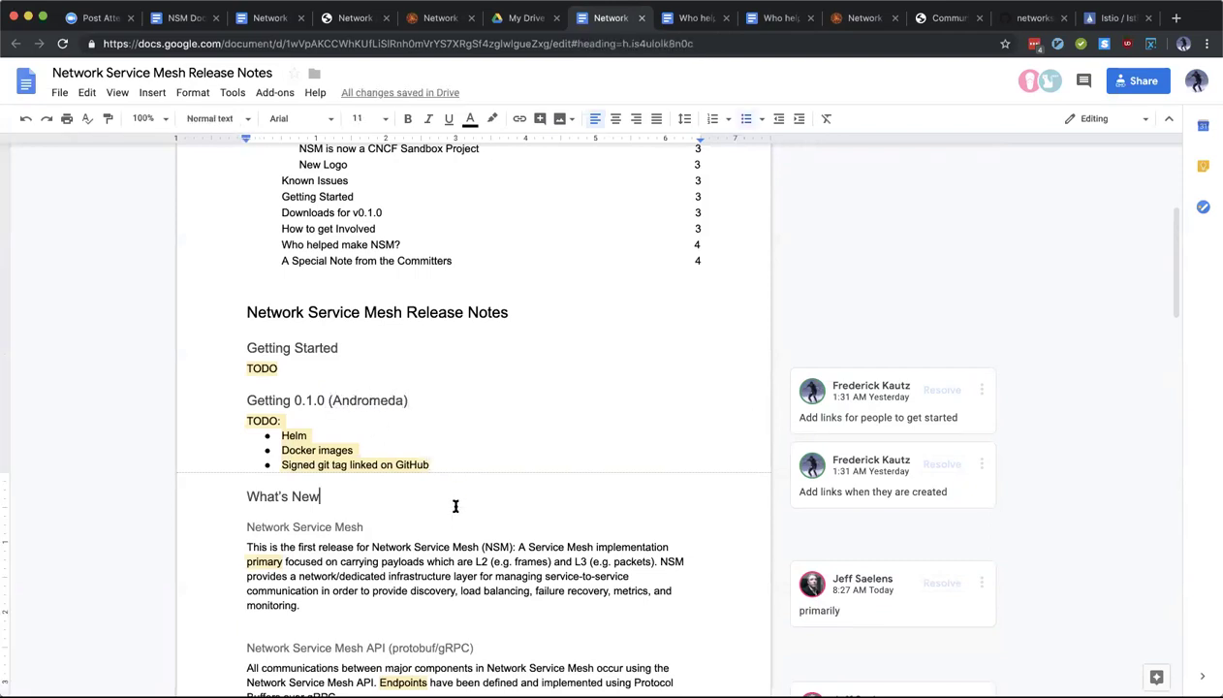
scroll(455, 504, down, 5)
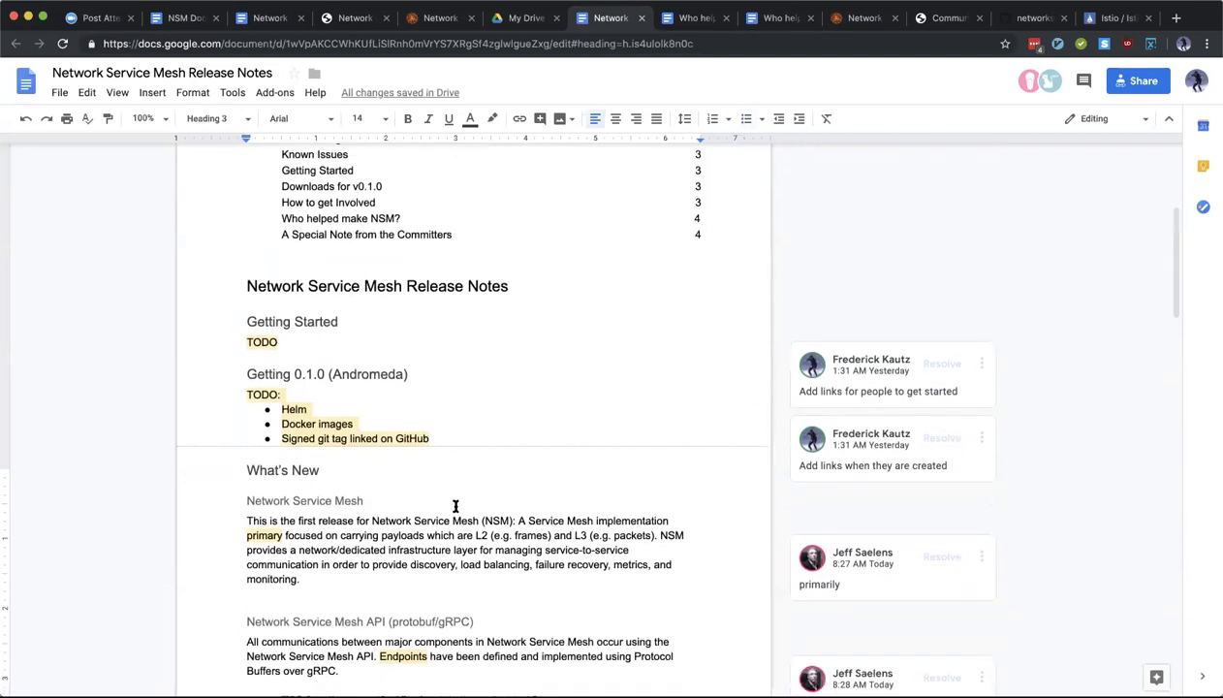
Step: Add a "Demos" section heading in Heading 3 style between the "Getting 0.1.0 (Andromeda)" list and "What's New"
scroll(454, 505, down, 8)
scroll(454, 505, up, 10)
scroll(454, 445, up, 2)
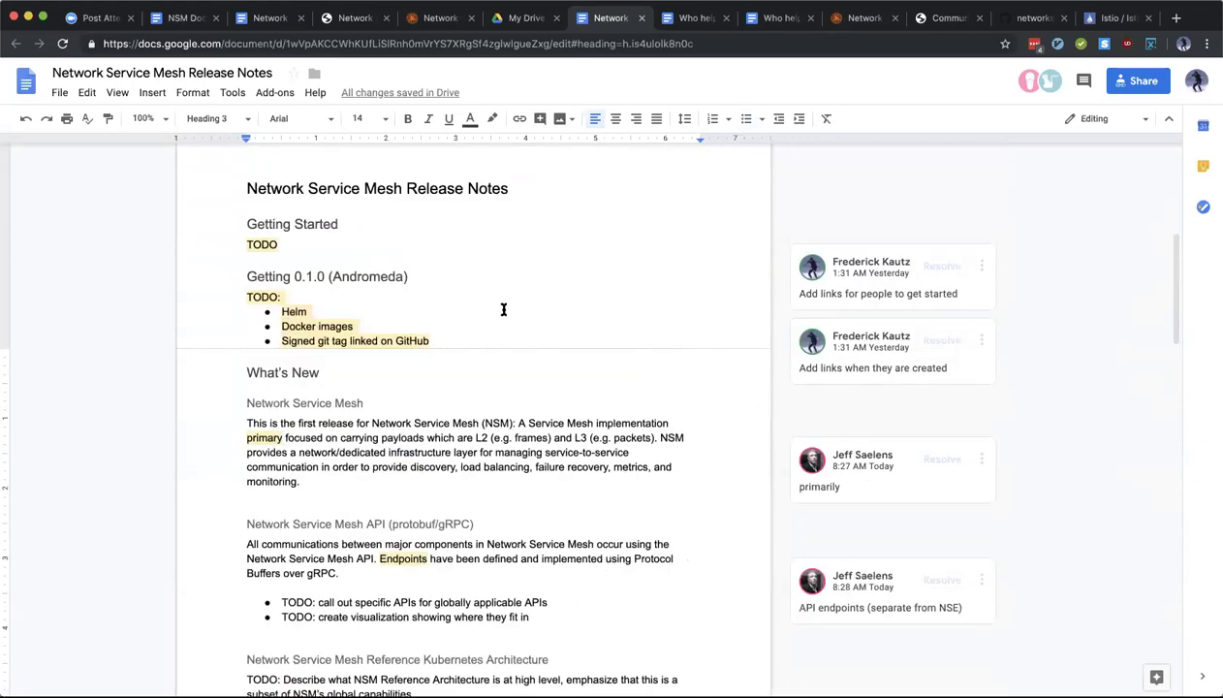
click(483, 340)
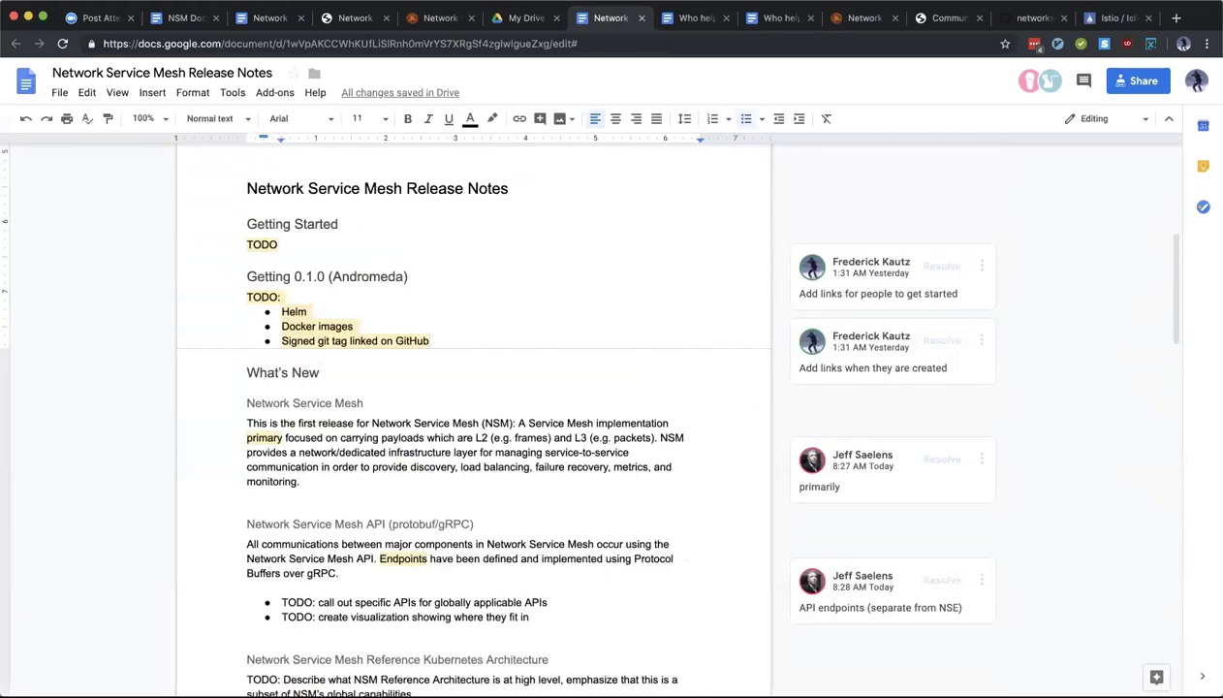
key(Return)
key(Return)
key(Return)
key(super+alt+3)
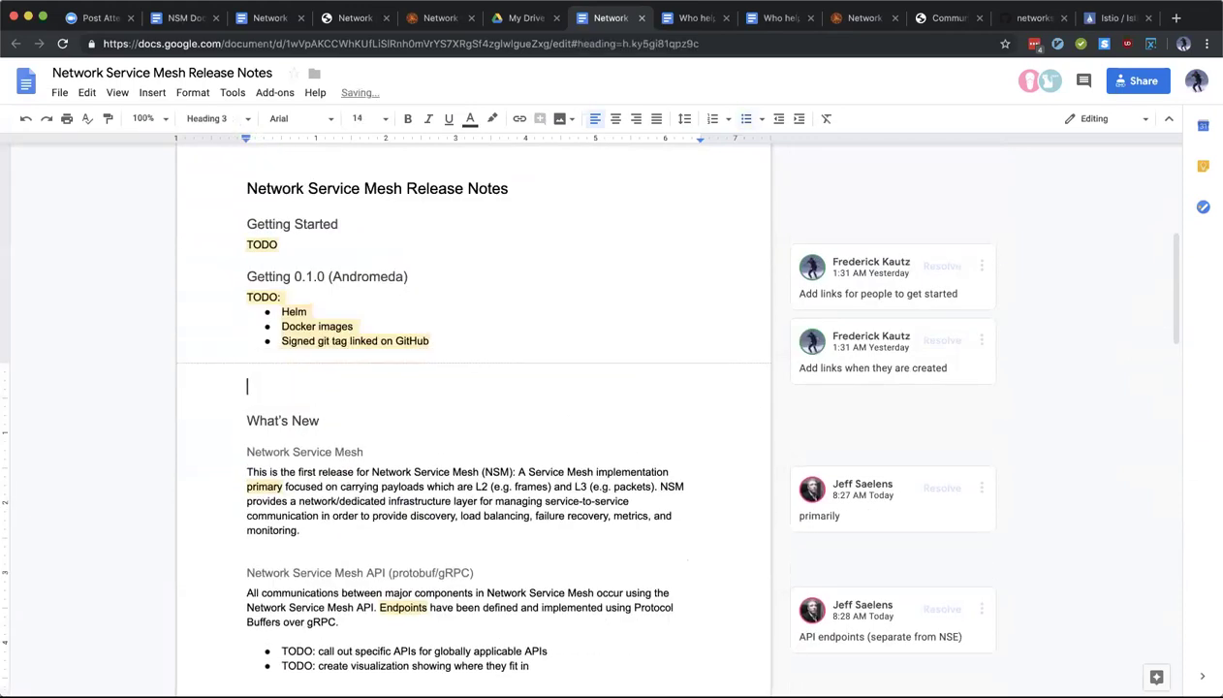
text(Demos)
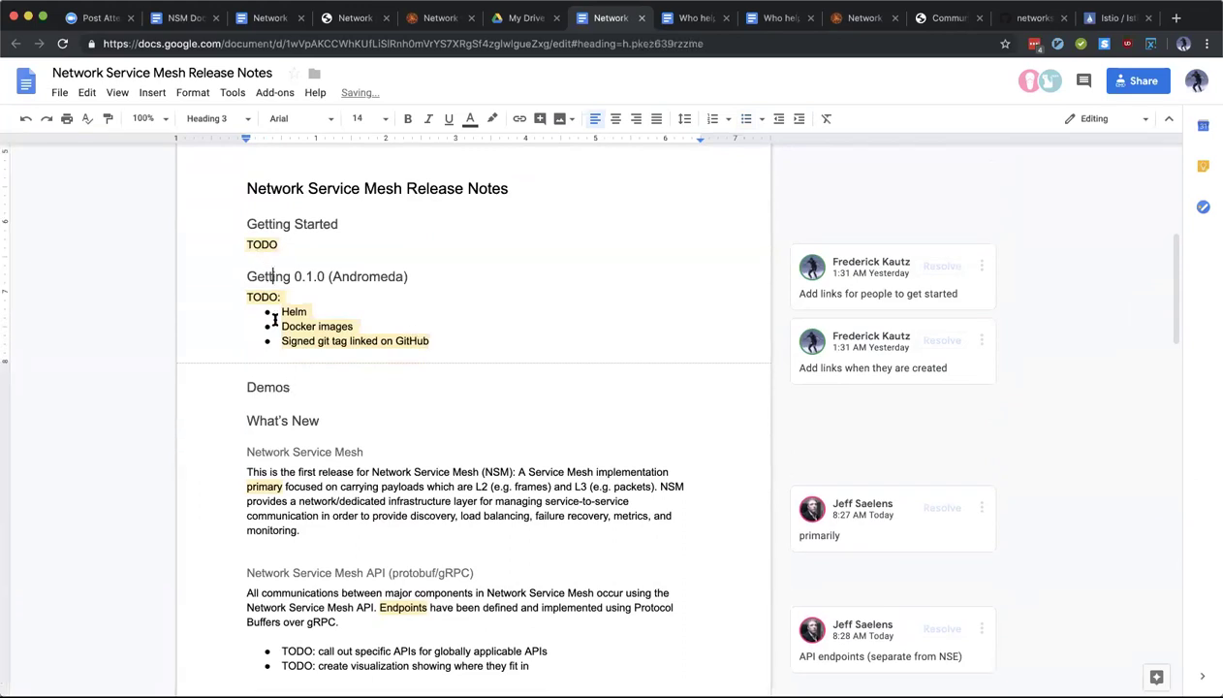
Step: Add the bullet "Link to working demos" under the "Demos" heading
click(289, 387)
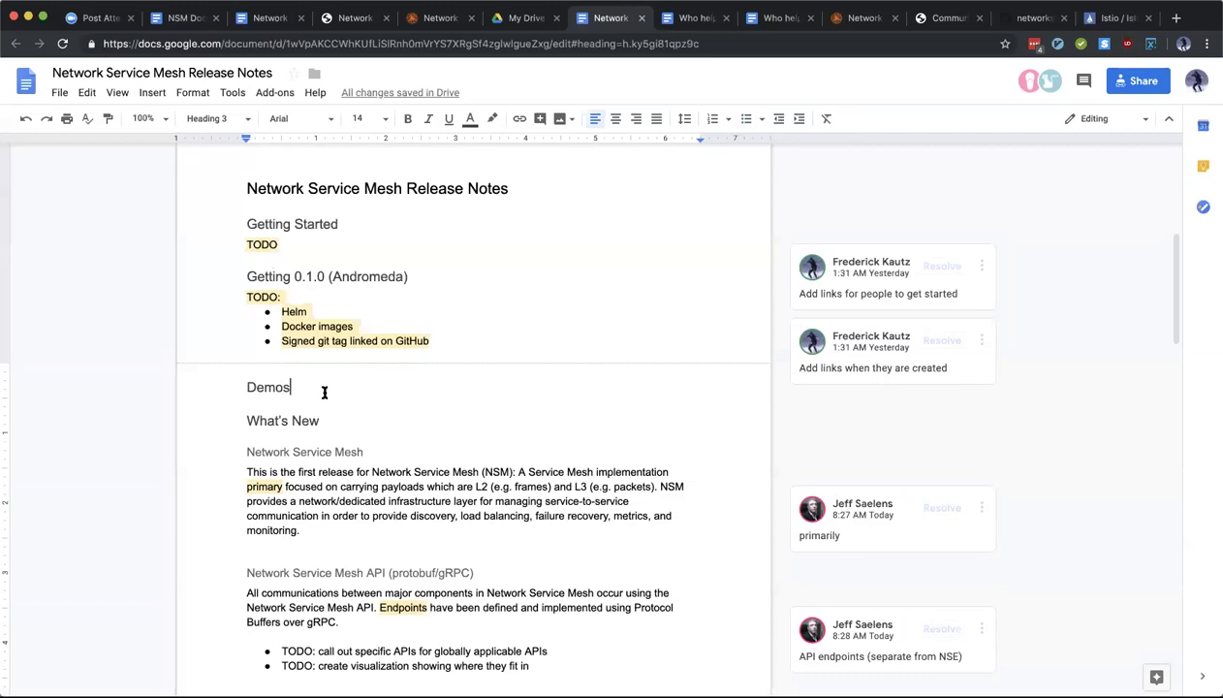
key(Return)
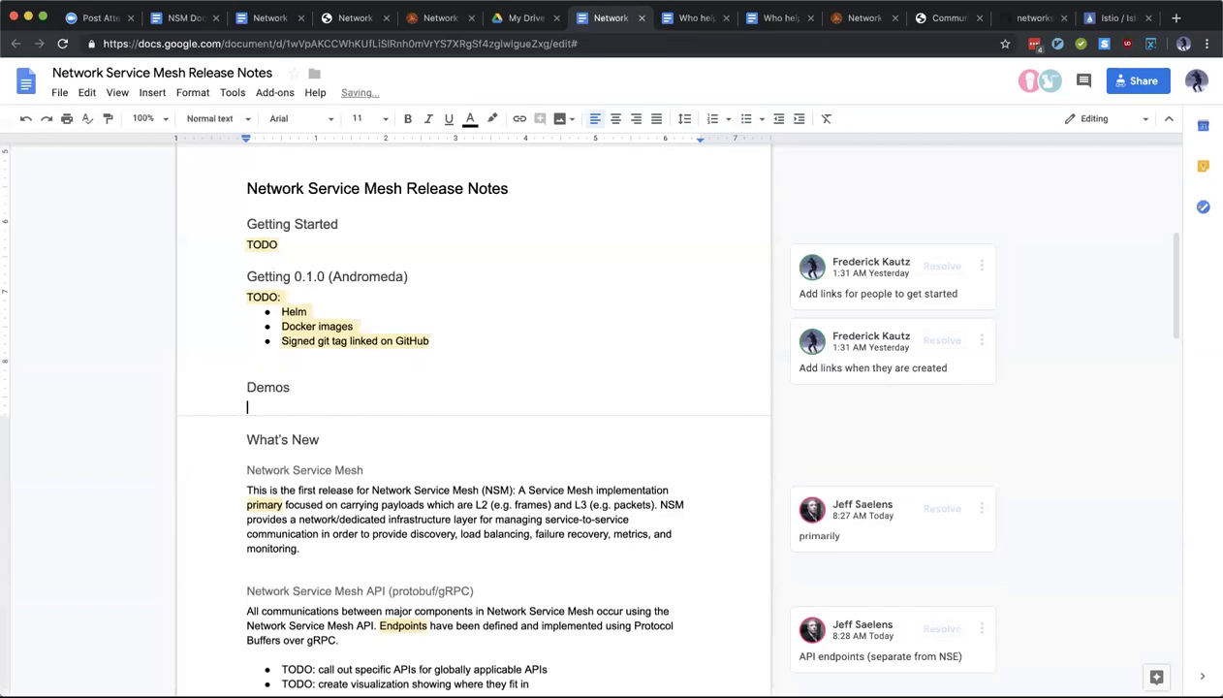
text(* Lik to workin)
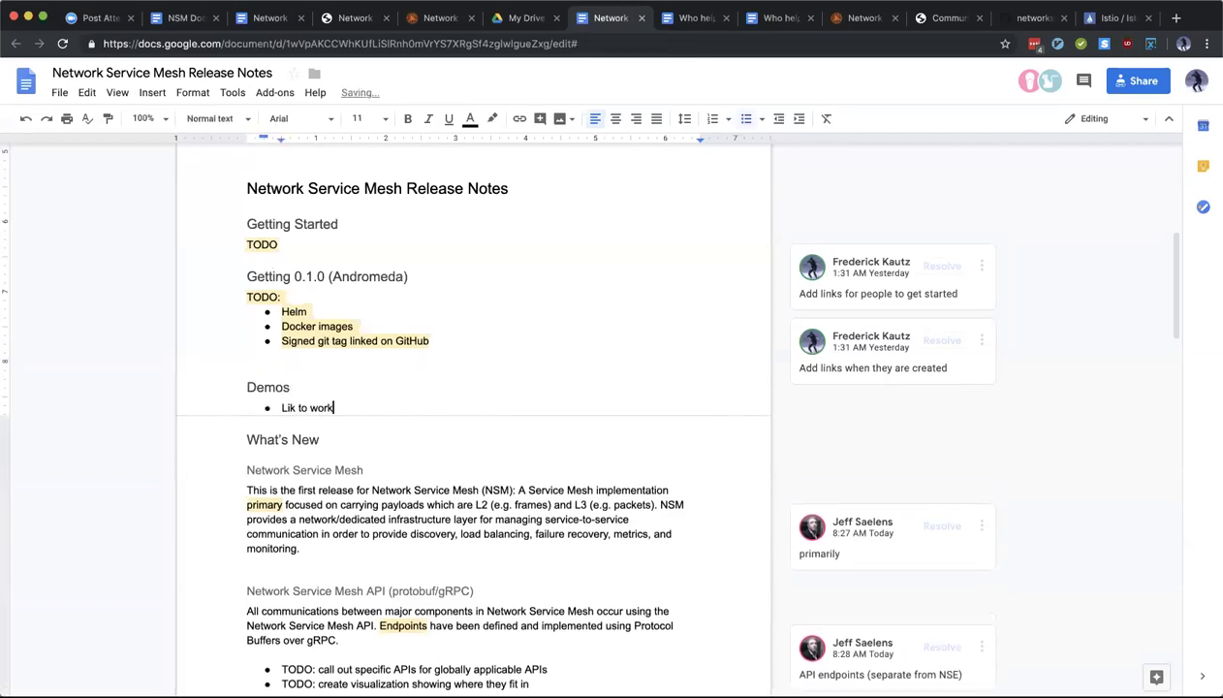
key(BackSpace)
key(BackSpace)
key(BackSpace)
key(BackSpace)
key(BackSpace)
key(BackSpace)
key(BackSpace)
key(BackSpace)
key(BackSpace)
key(BackSpace)
text(nk to working demos)
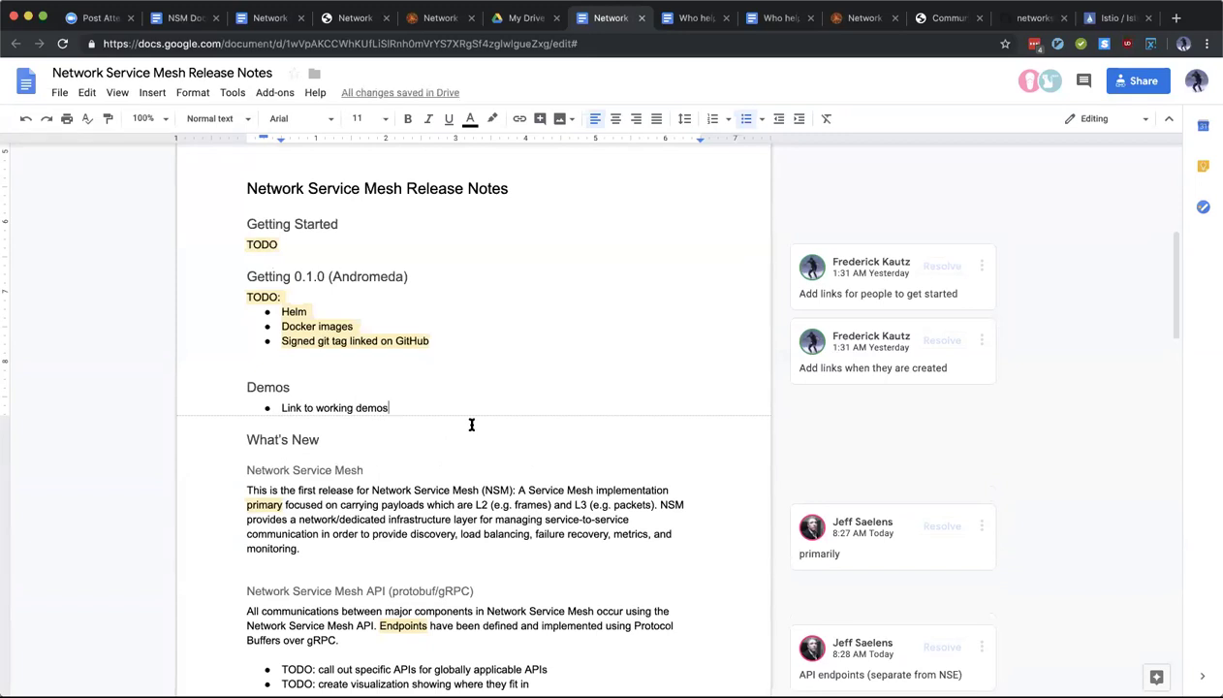
Step: Update the table of contents to match the restructured section headings
scroll(496, 439, up, 2)
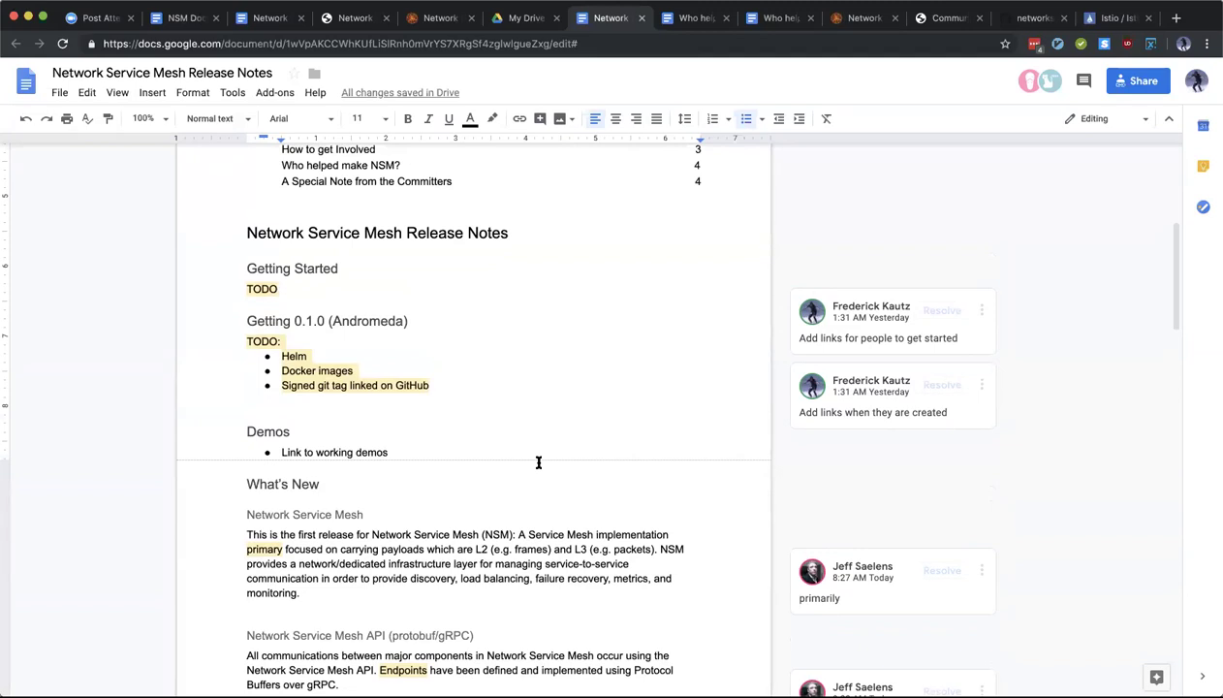
scroll(437, 199, up, 2)
scroll(437, 198, up, 3)
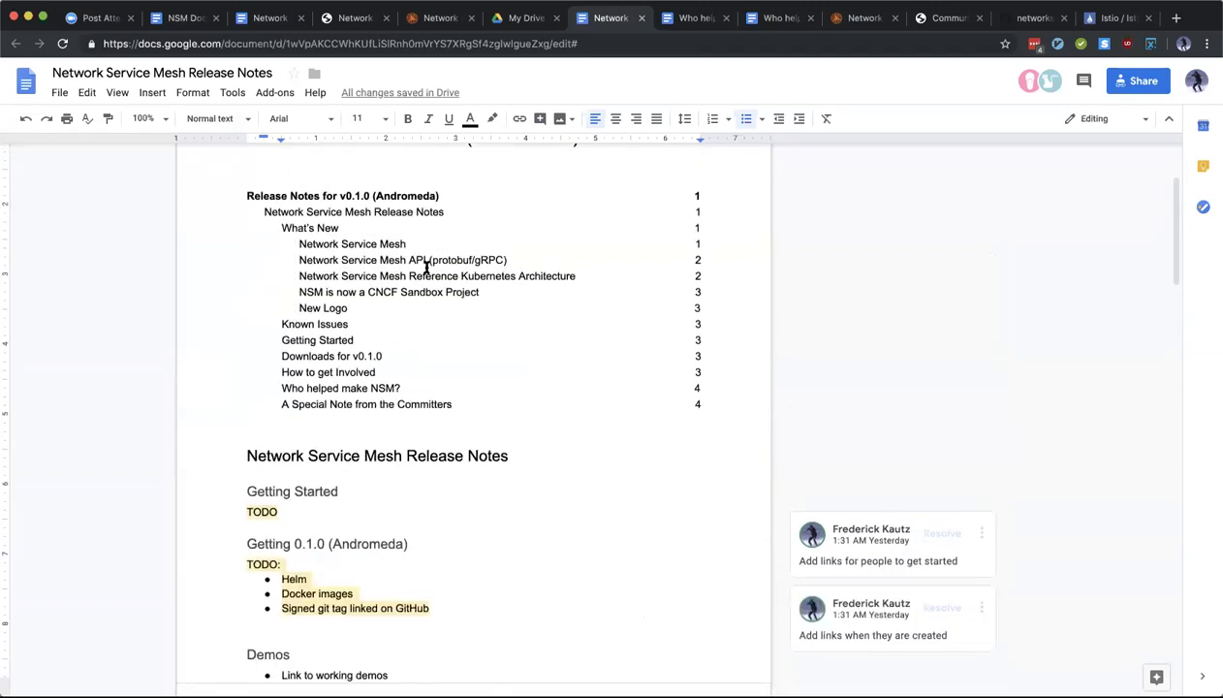
click(423, 275)
click(230, 195)
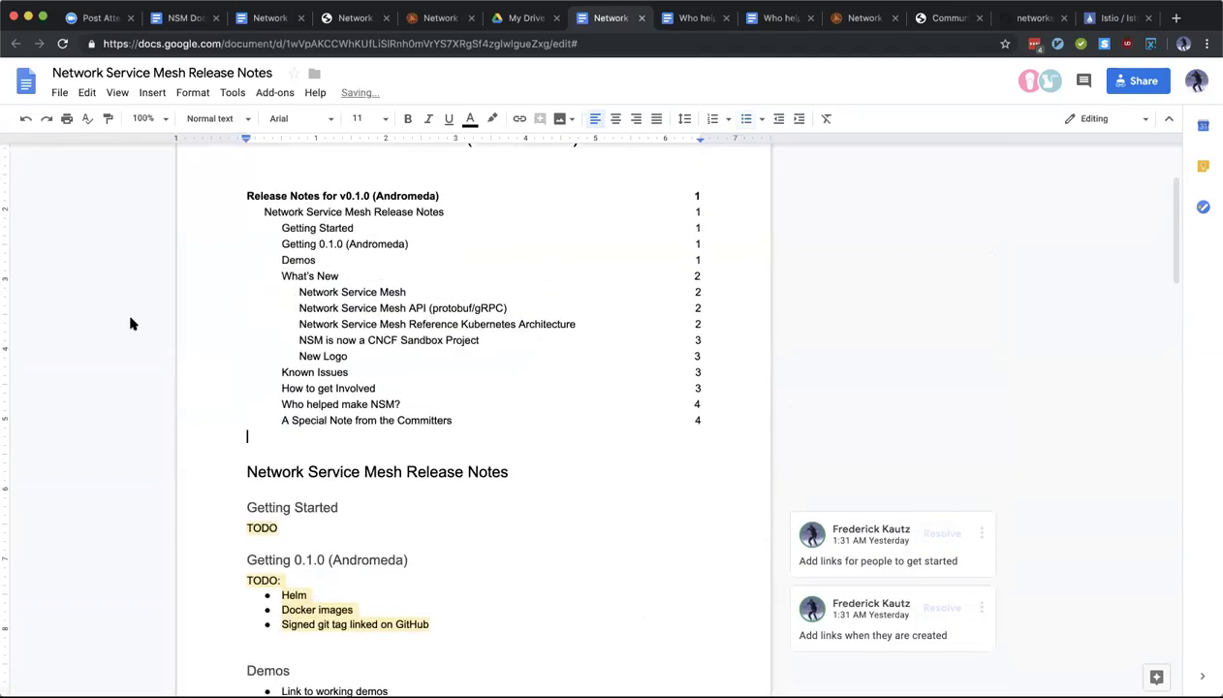
scroll(136, 329, down, 3)
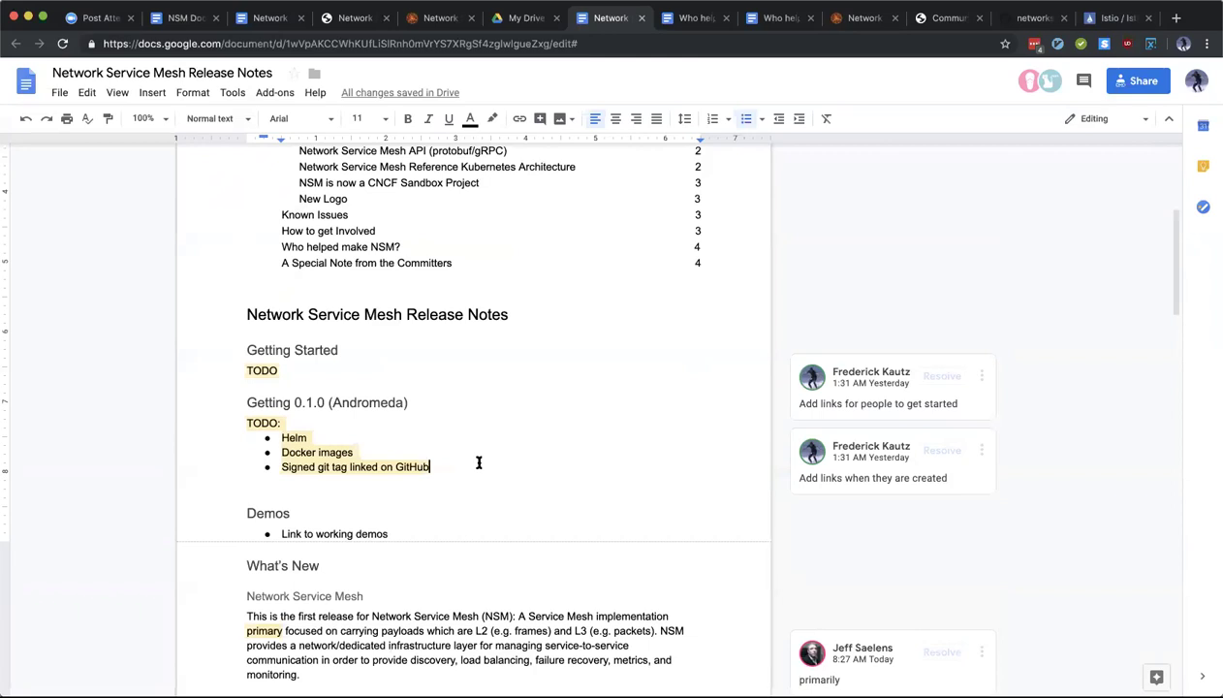
scroll(545, 484, down, 1)
click(372, 526)
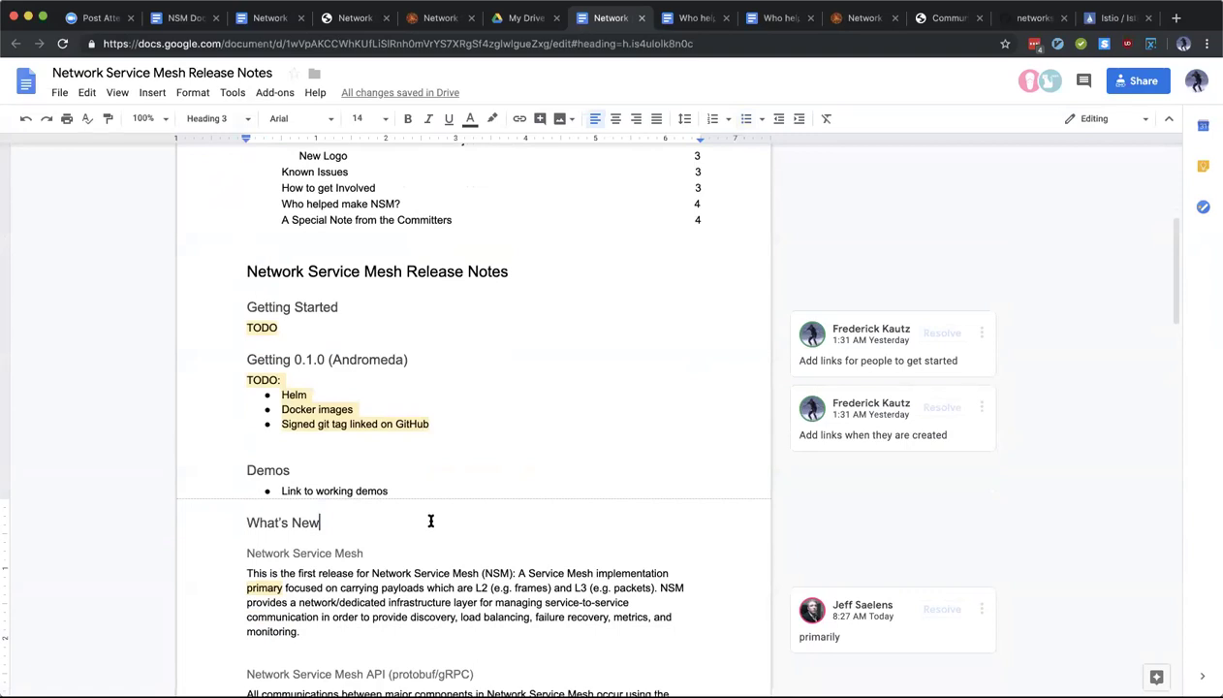
scroll(467, 514, down, 2)
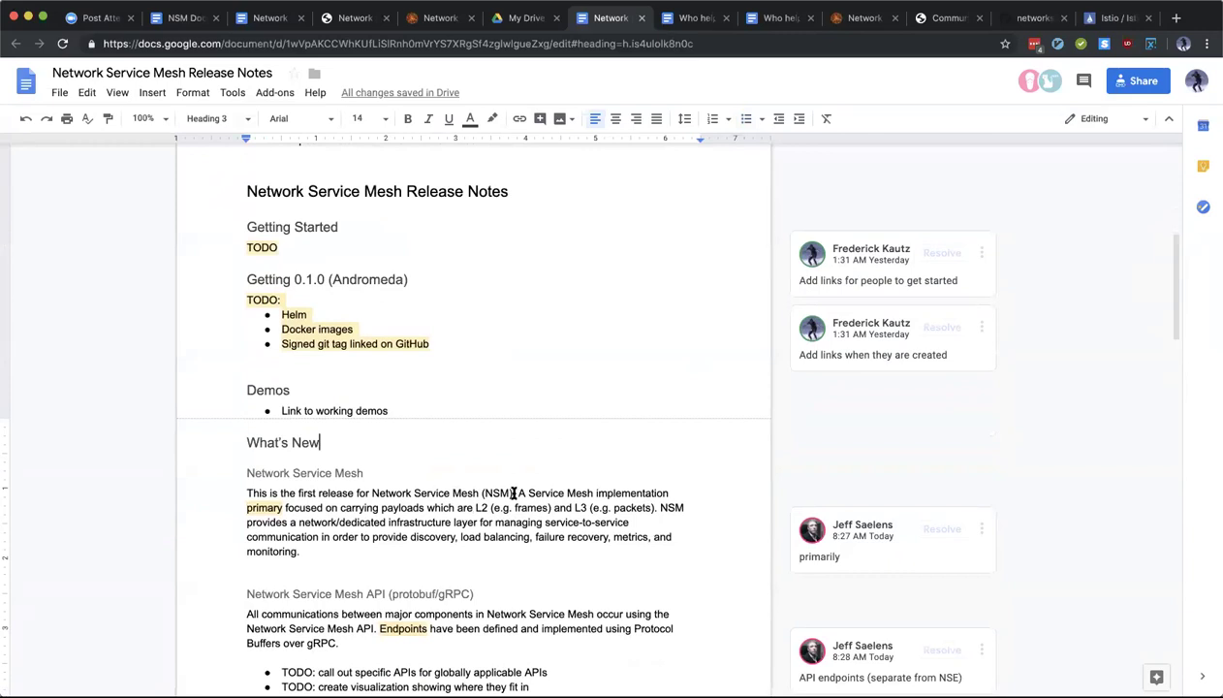
click(496, 403)
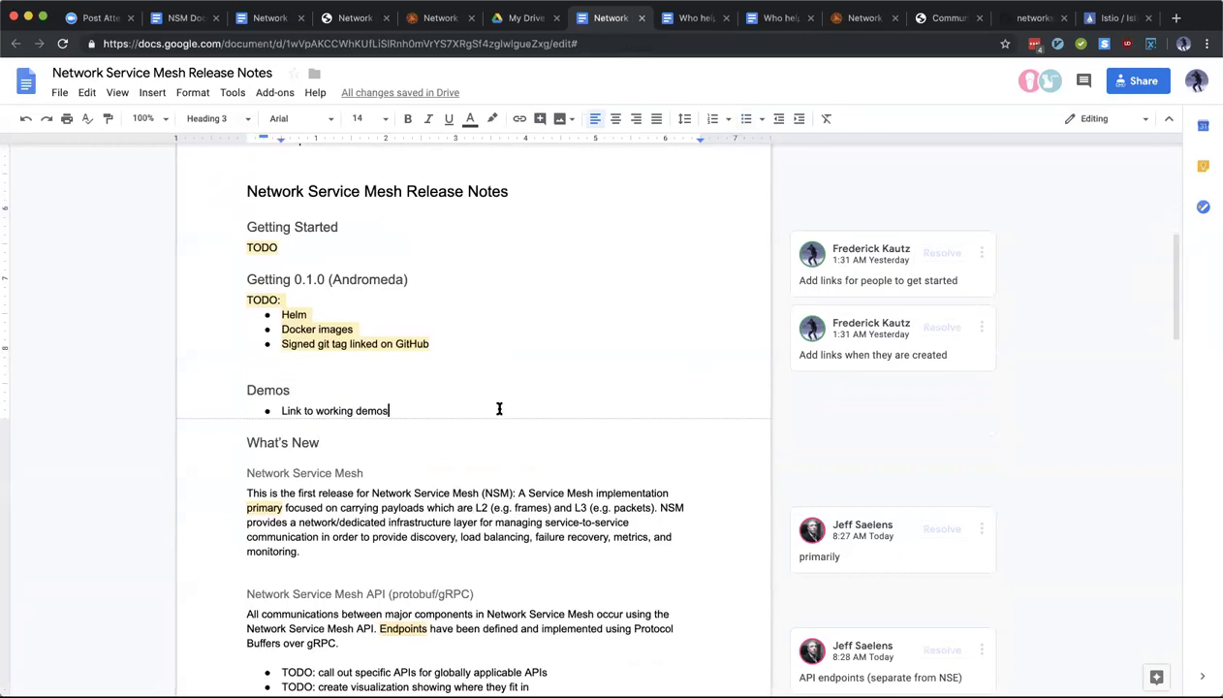
Step: Remove the empty bullet and the surplus blank lines between the "Known Issues" text and "How to get Involved"
scroll(499, 407, down, 10)
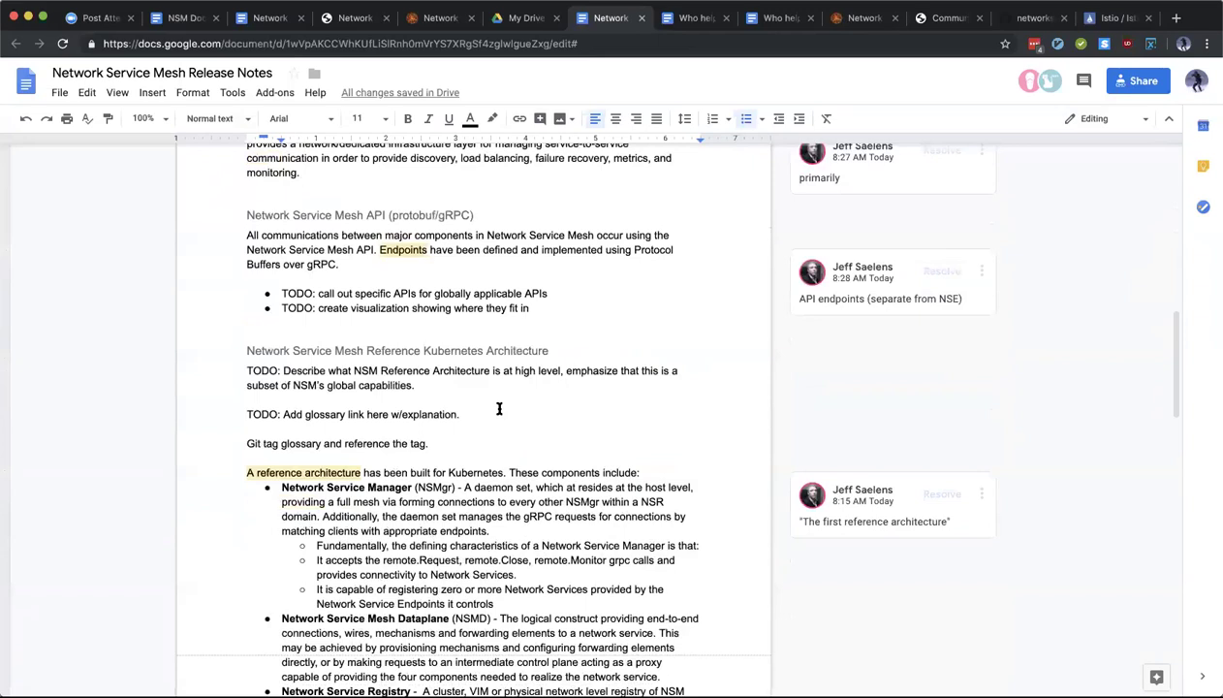
scroll(499, 408, down, 4)
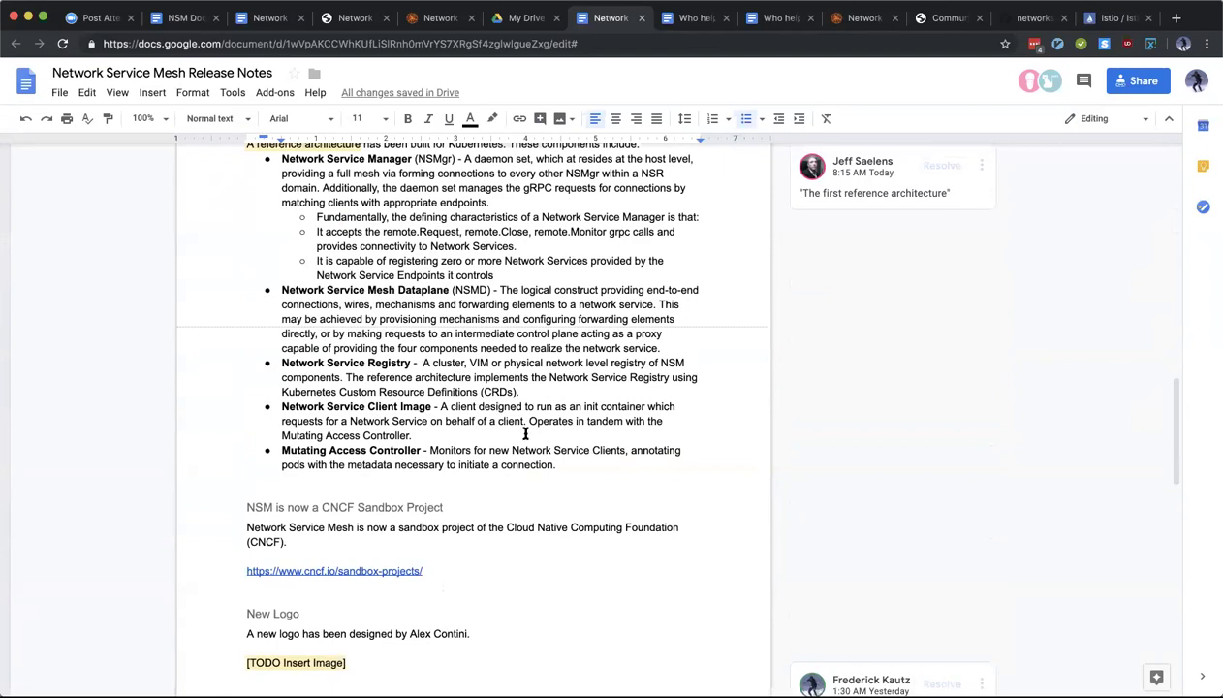
scroll(519, 431, down, 1)
scroll(527, 461, up, 2)
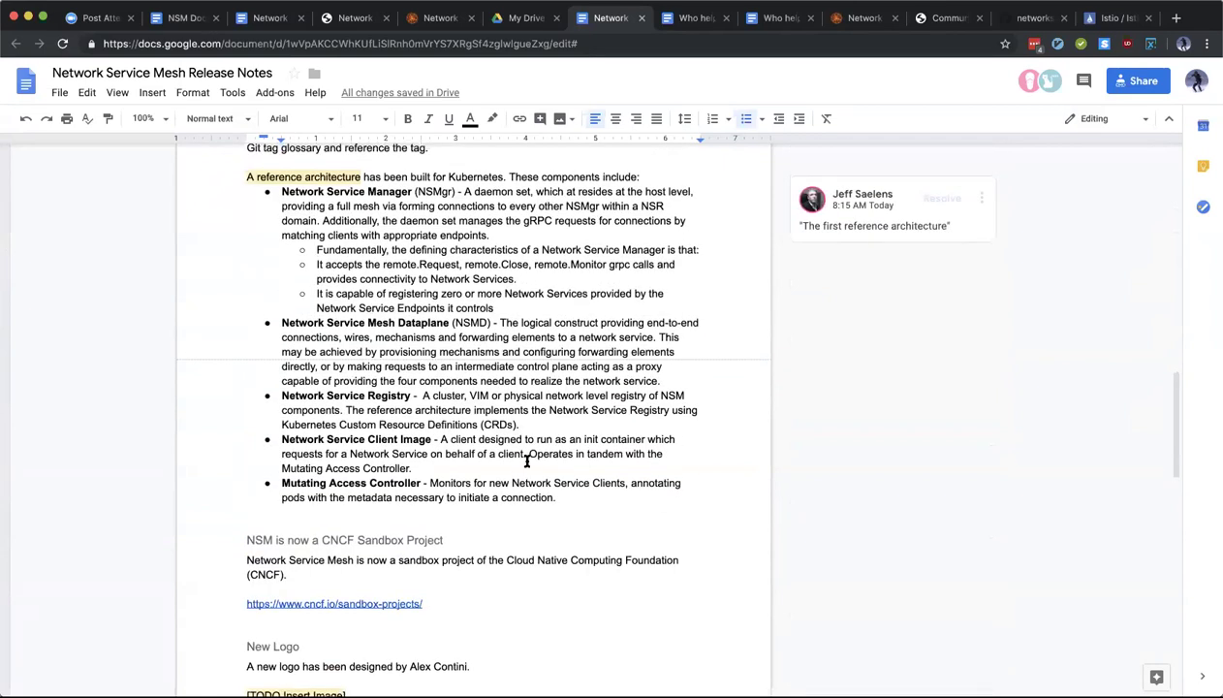
scroll(526, 461, down, 3)
scroll(526, 462, down, 3)
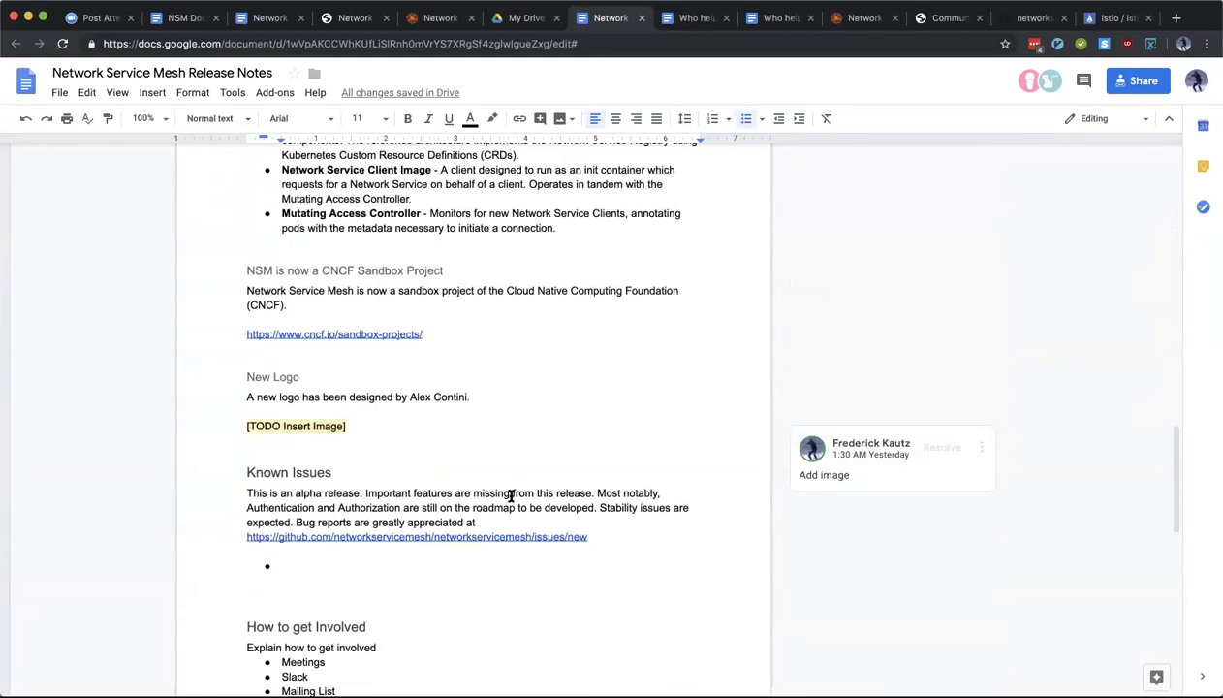
click(412, 563)
key(BackSpace)
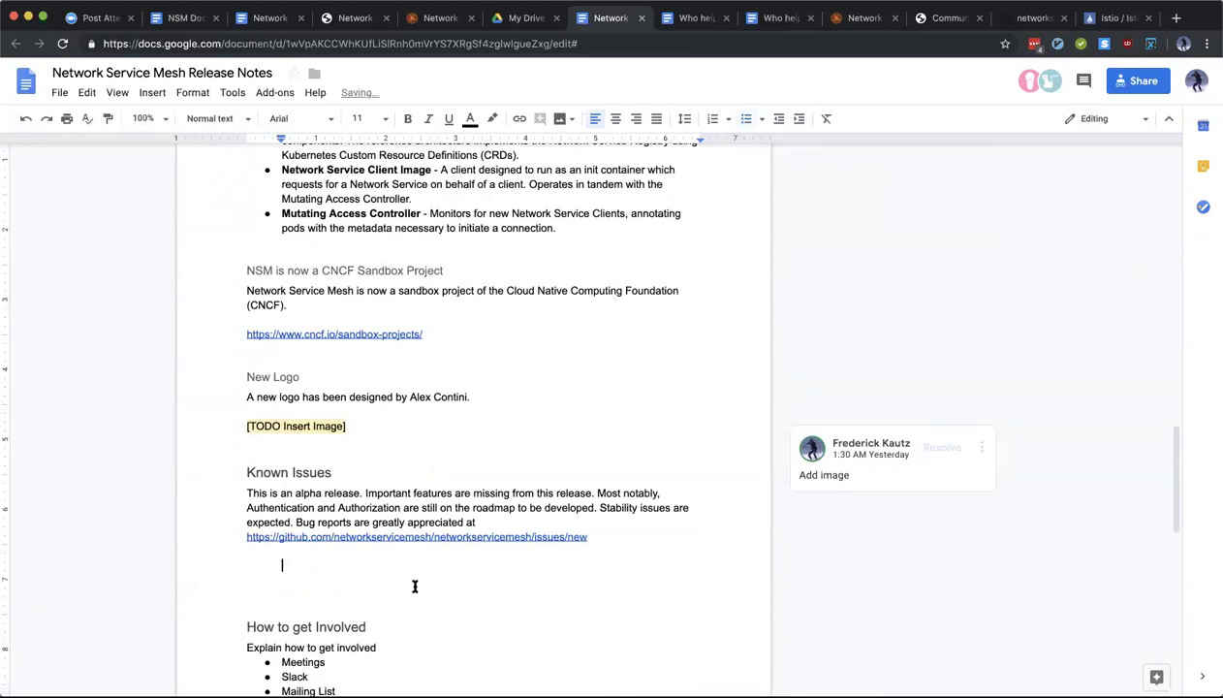
double_click(383, 593)
key(BackSpace)
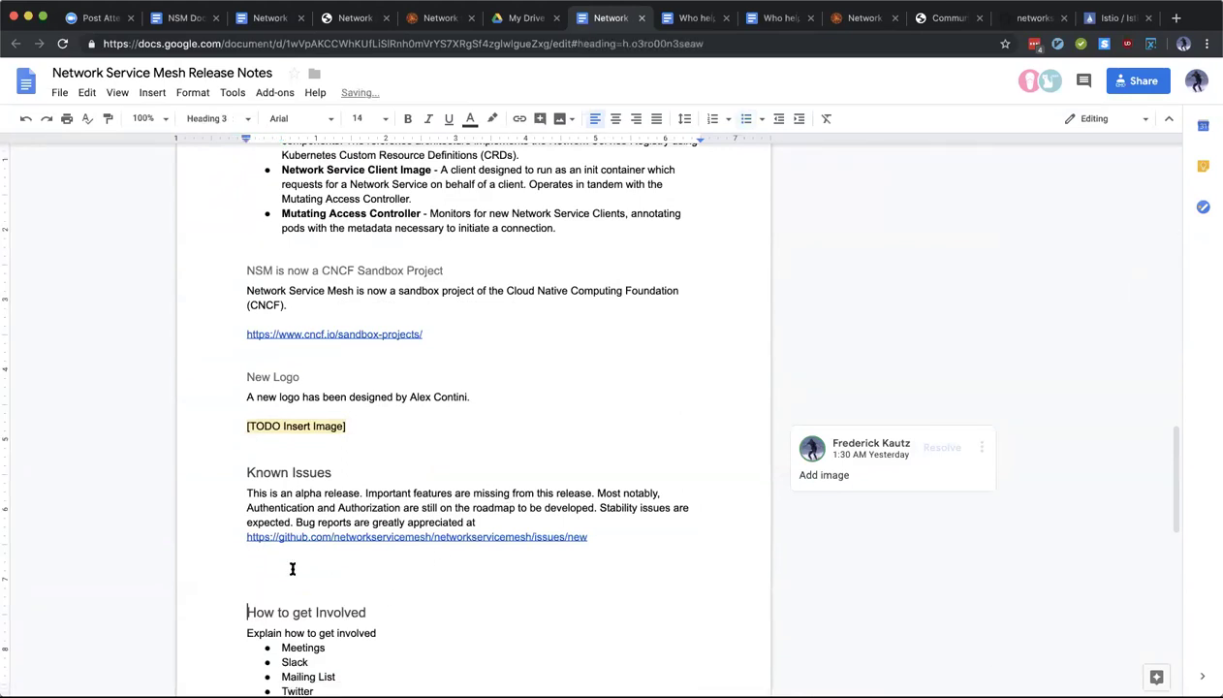
key(BackSpace)
key(BackSpace)
key(BackSpace)
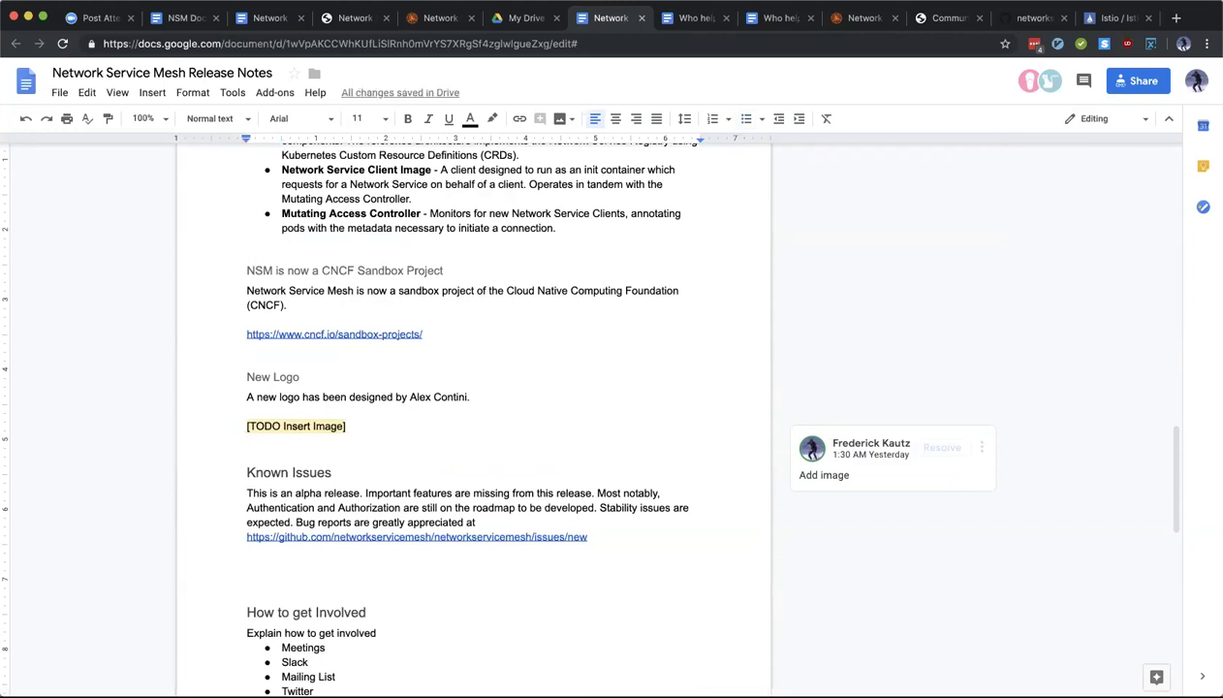
Step: Refresh the table of contents again after the cleanup of the "Known Issues" section
scroll(371, 559, up, 10)
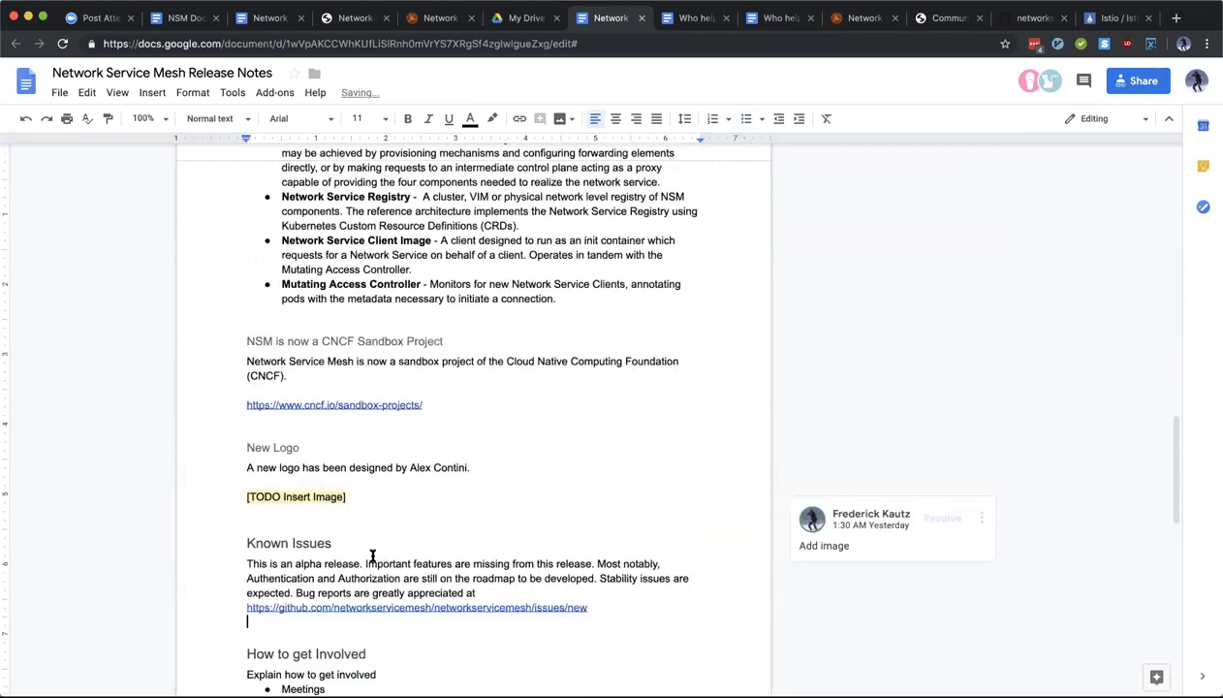
scroll(481, 427, up, 20)
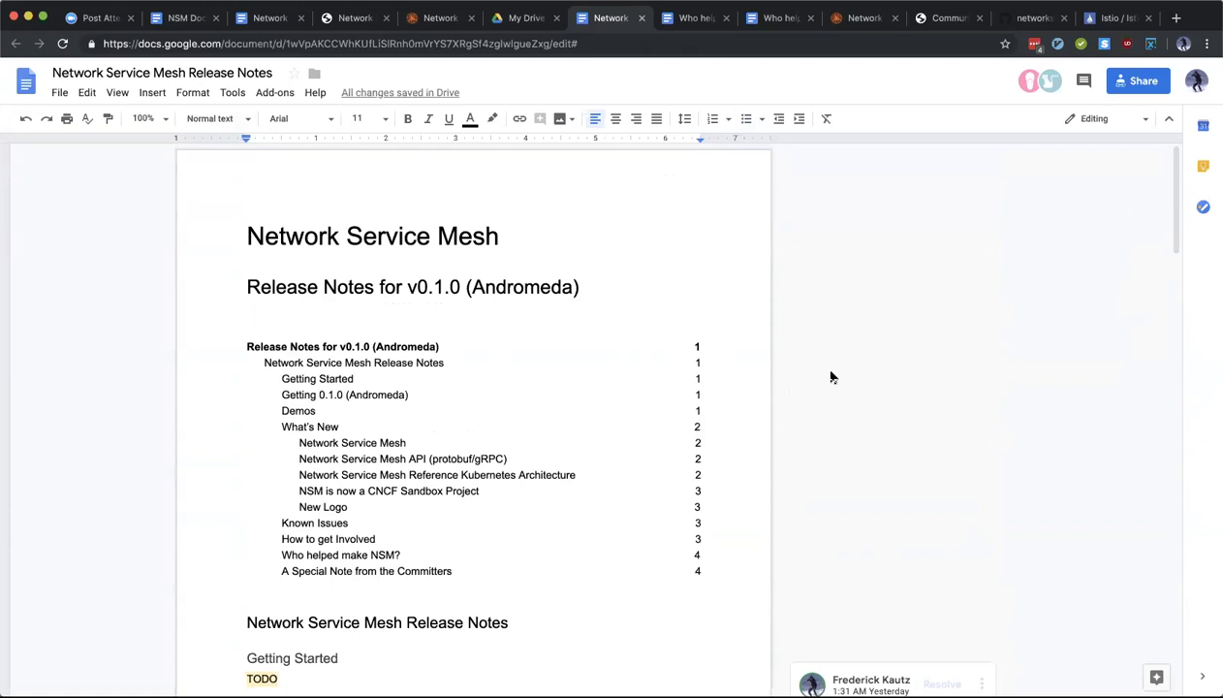
scroll(568, 414, down, 1)
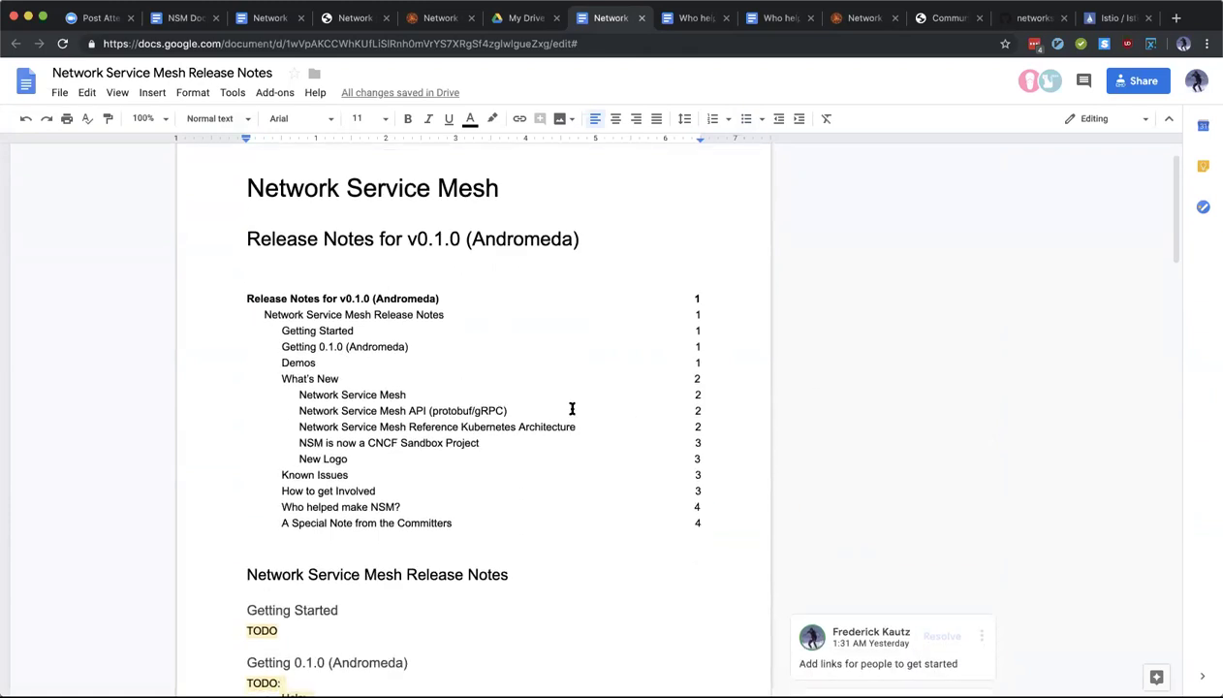
scroll(571, 408, down, 4)
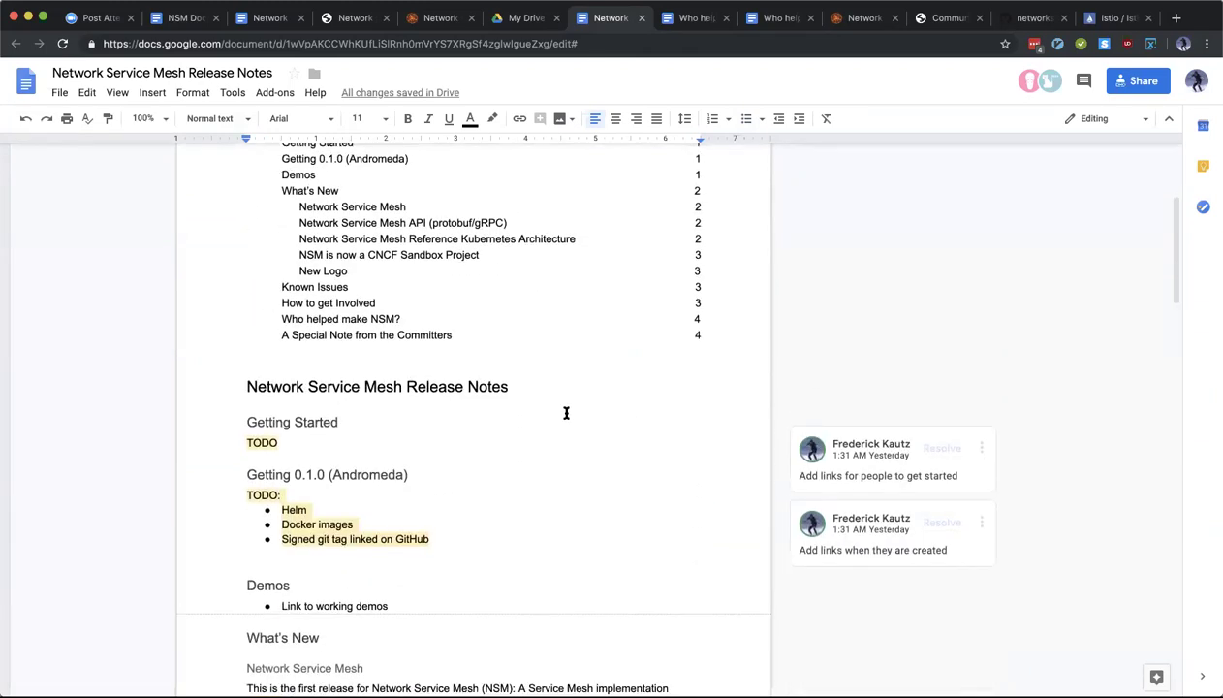
scroll(566, 413, up, 2)
click(491, 328)
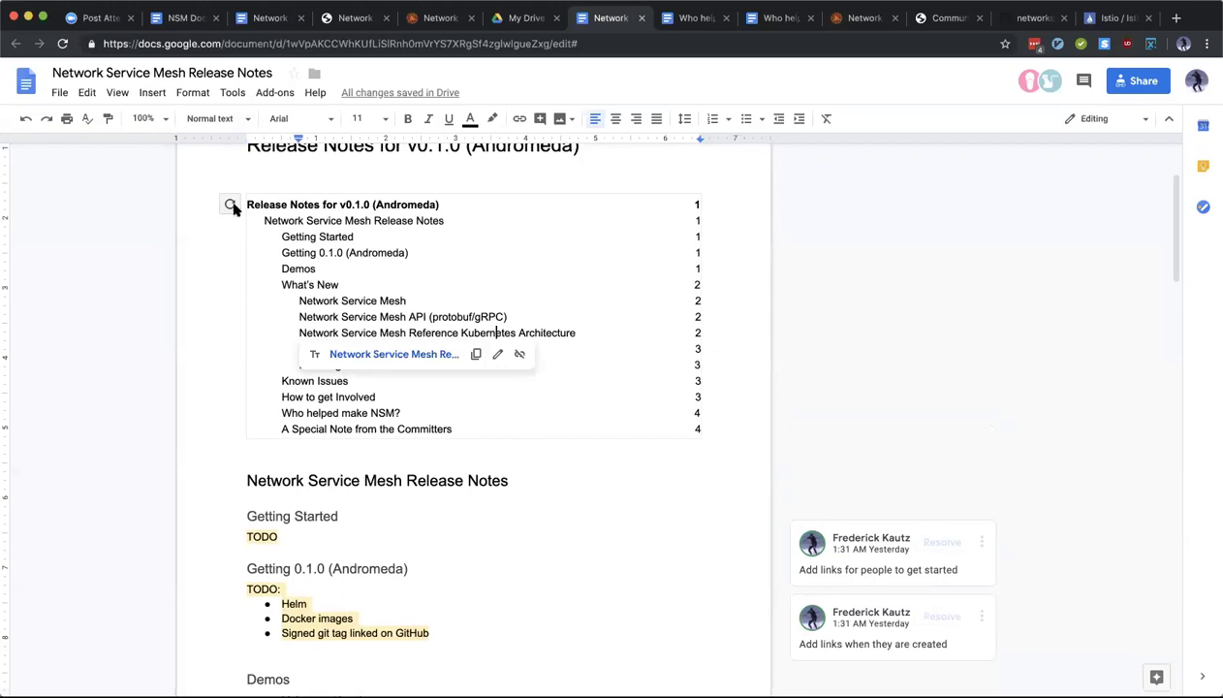
click(231, 203)
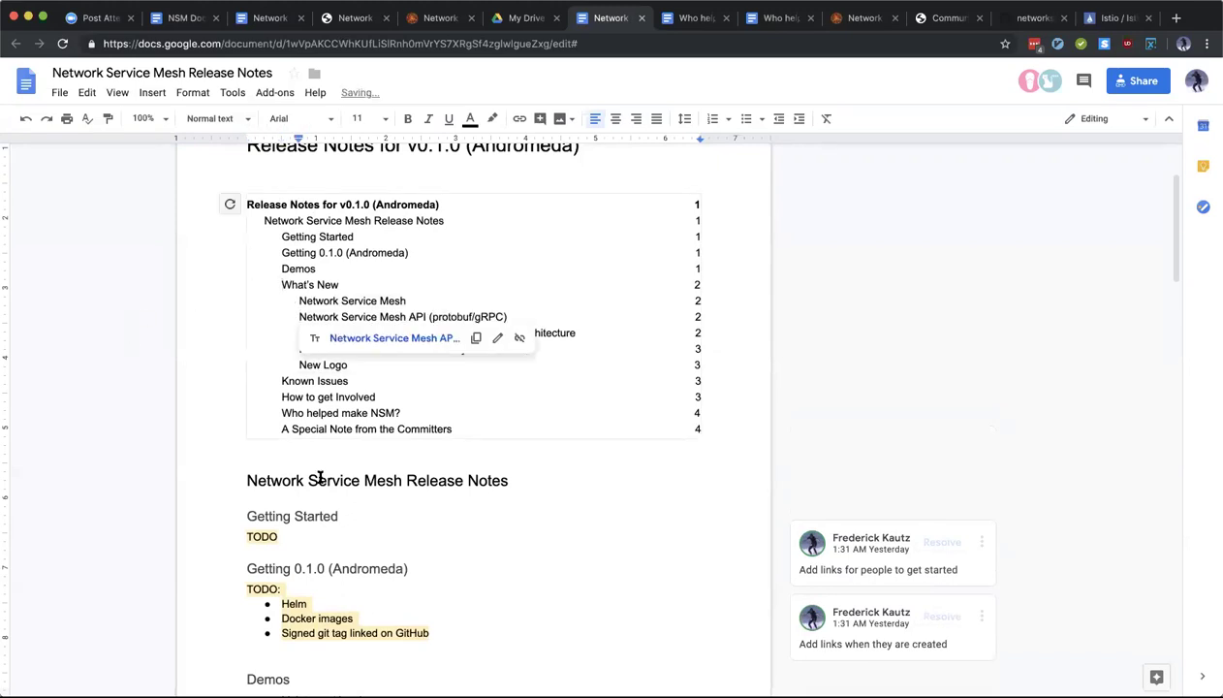
click(360, 479)
Step: Check the contributor list in the "Who helped make NSM what it is?" document, and return to the area above "Demos" in the release notes
scroll(437, 514, down, 1)
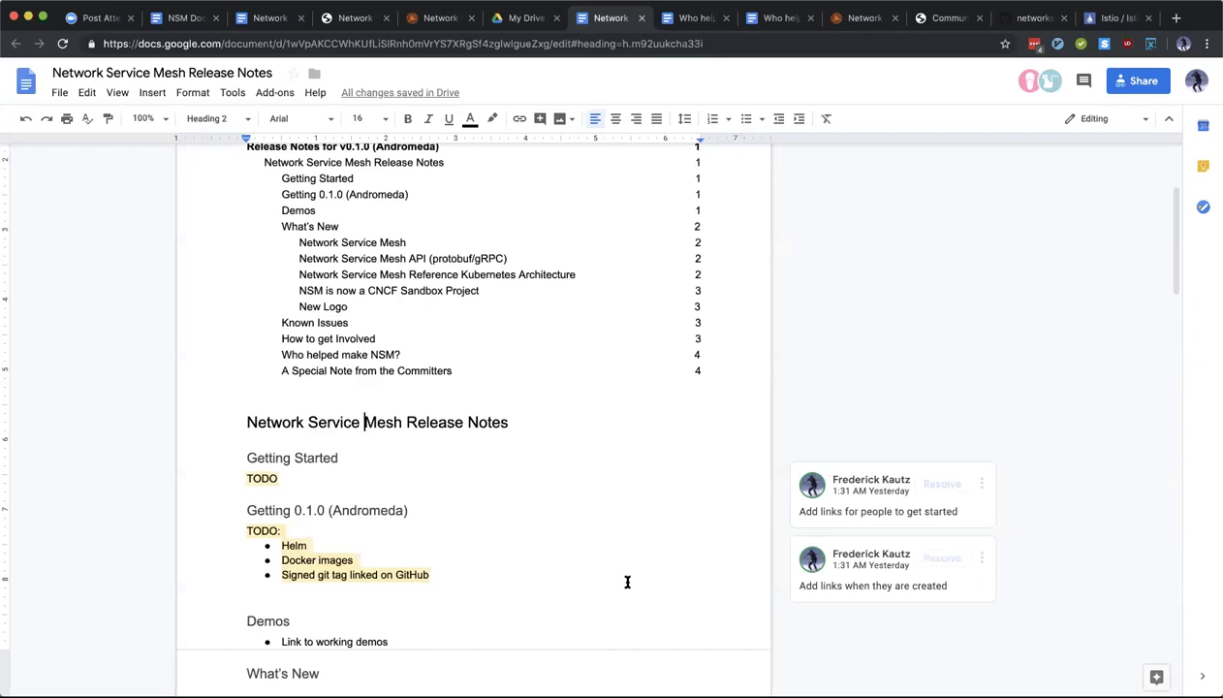
key(ctrl+Tab)
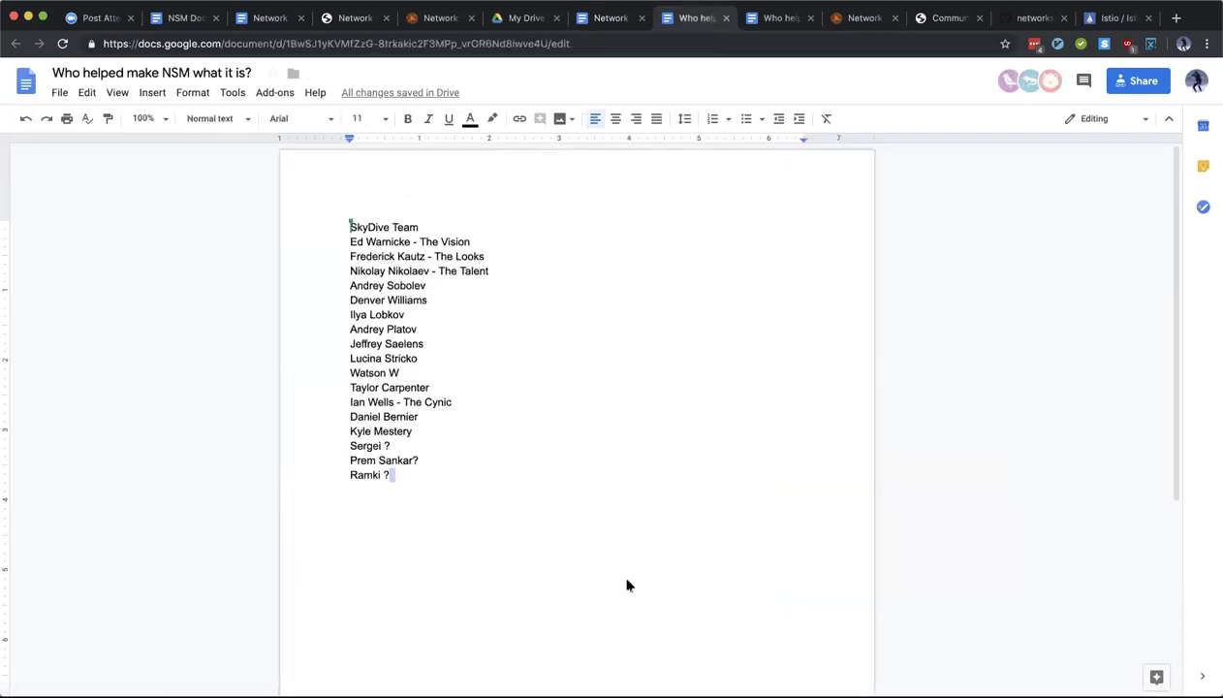
key(ctrl+shift+Tab)
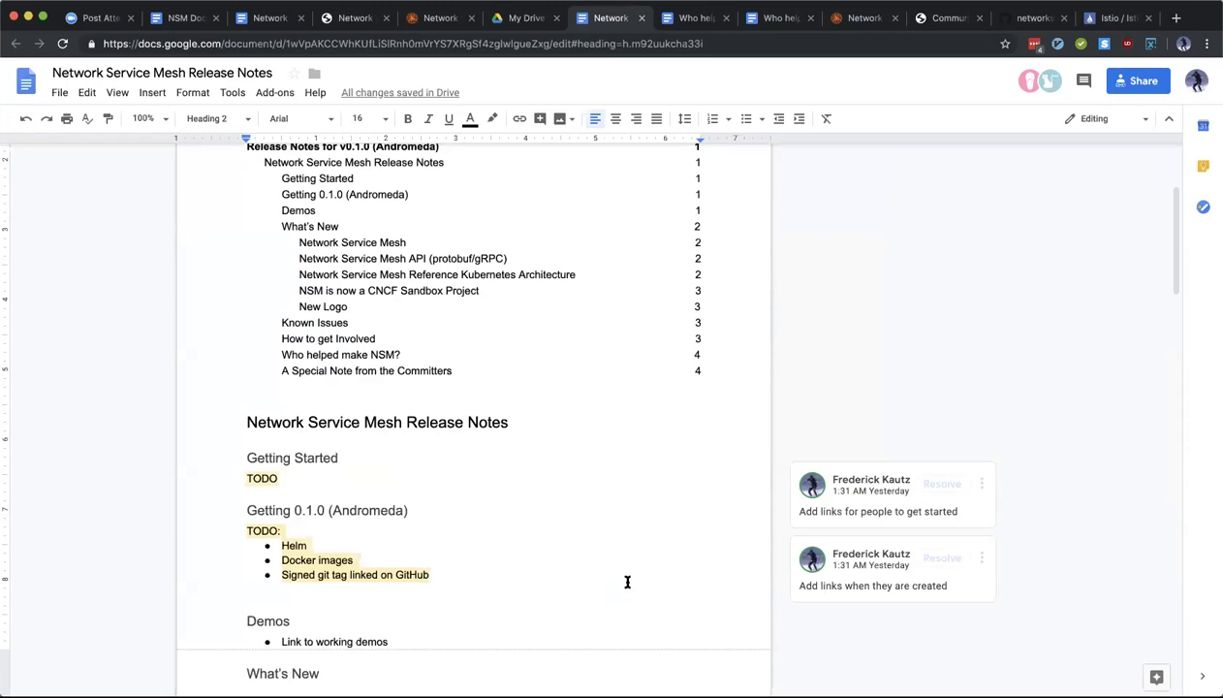
click(603, 611)
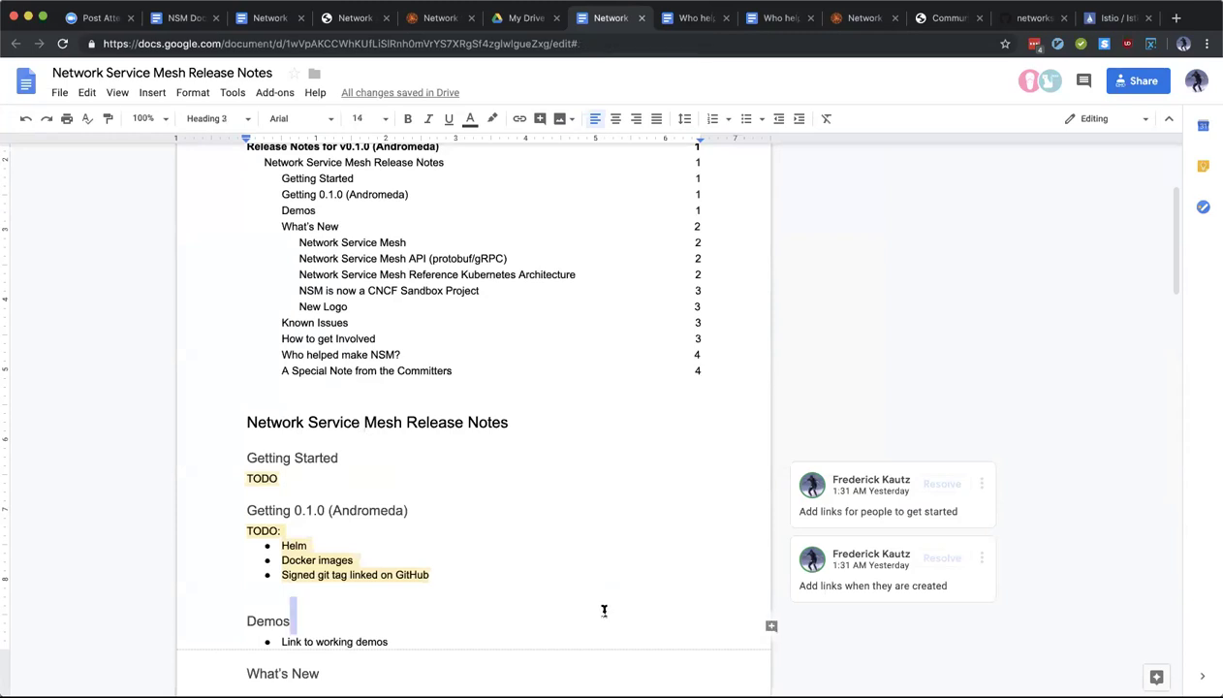
click(528, 589)
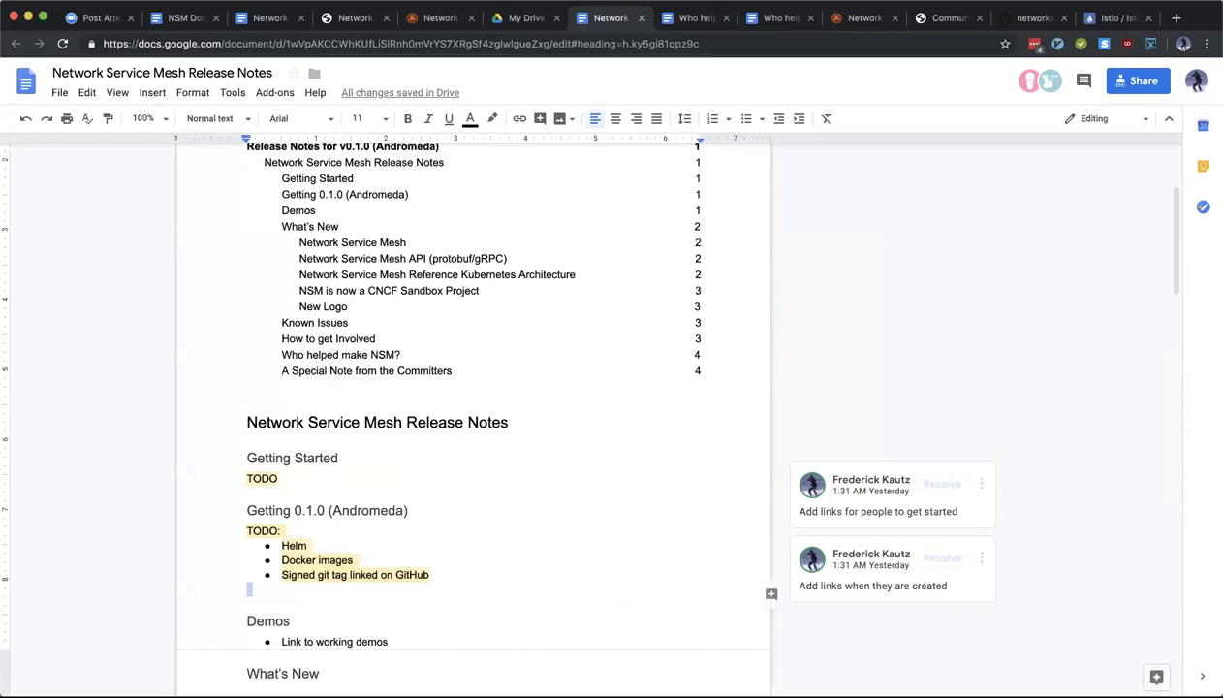